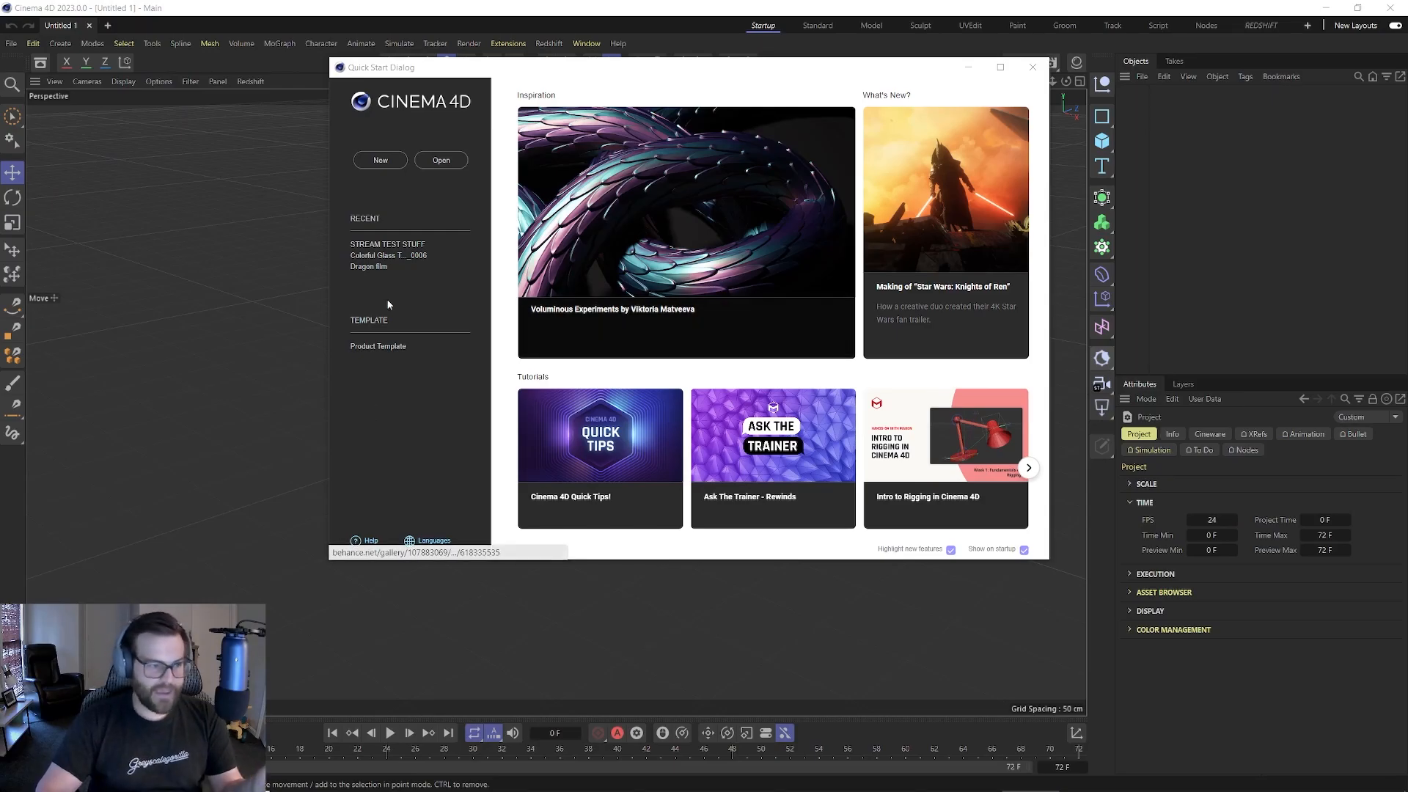
- Close the Quick Start dialog and check which renderer is selected in the render settings
{"action": "left_click", "coordinate": [1032, 67]}
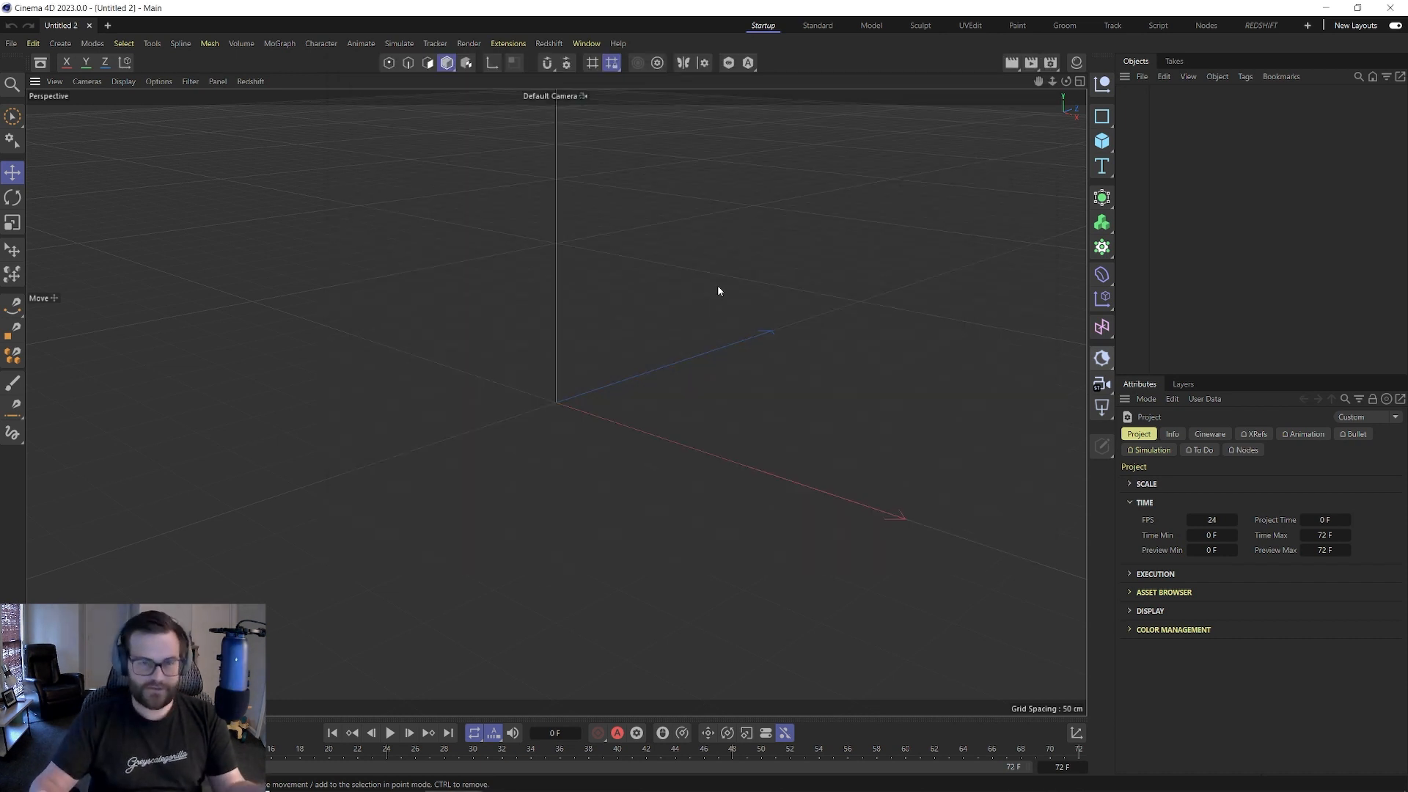
{"action": "left_click", "coordinate": [1050, 63]}
{"action": "left_click_drag", "start_coordinate": [1091, 59], "coordinate": [774, 67]}
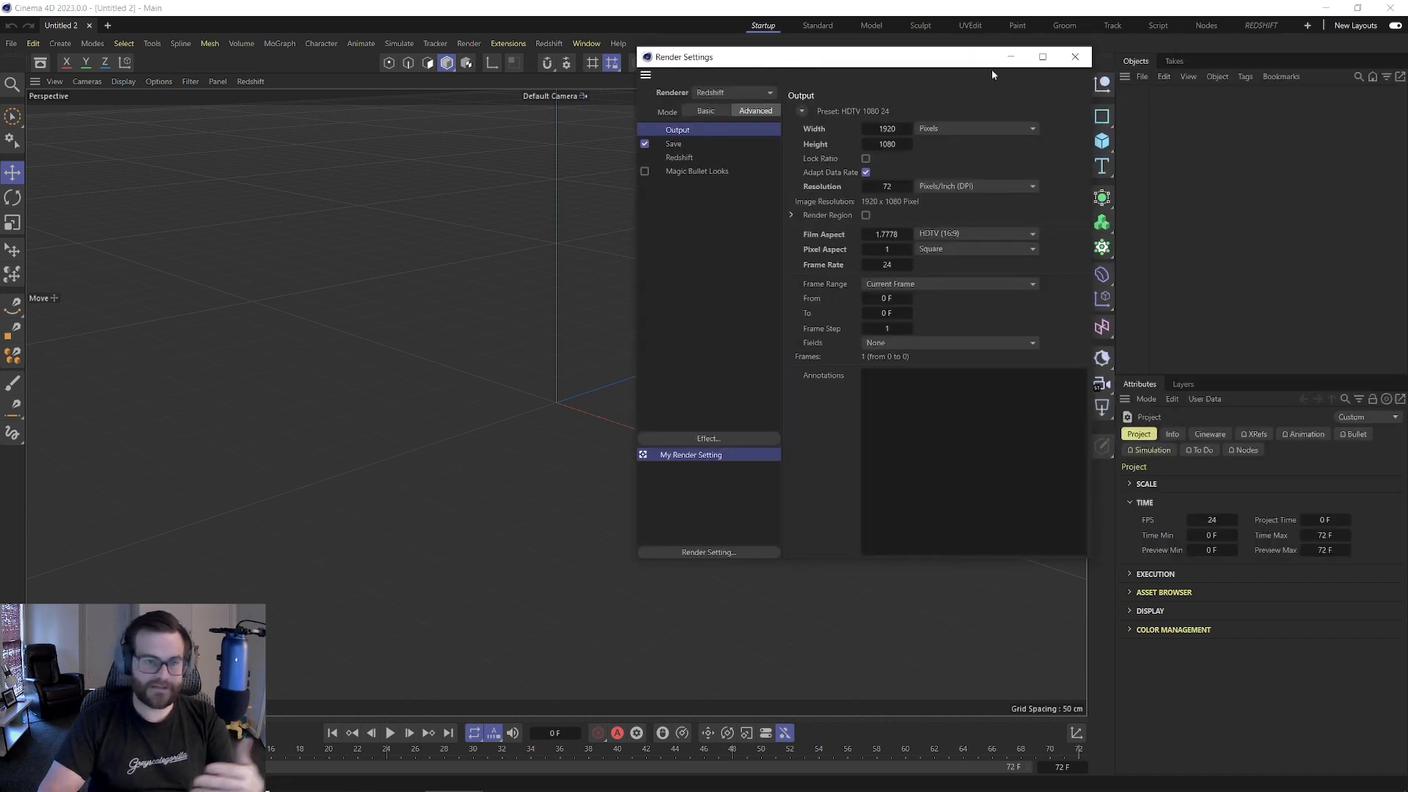
{"action": "left_click", "coordinate": [1074, 56]}
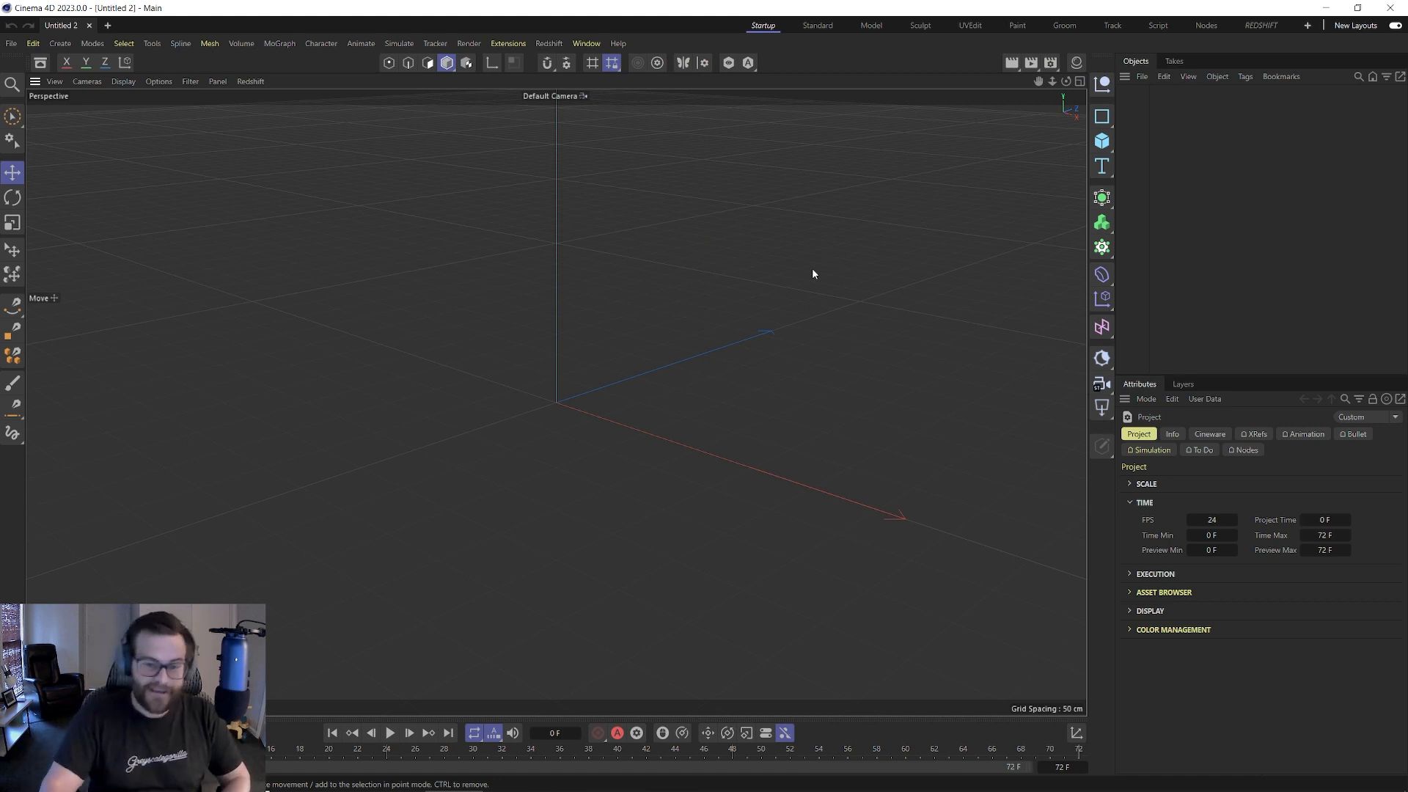
- Add standard Redshift cameras to the scene and delete the first one so only a single camera is kept
{"action": "left_click", "coordinate": [1102, 384]}
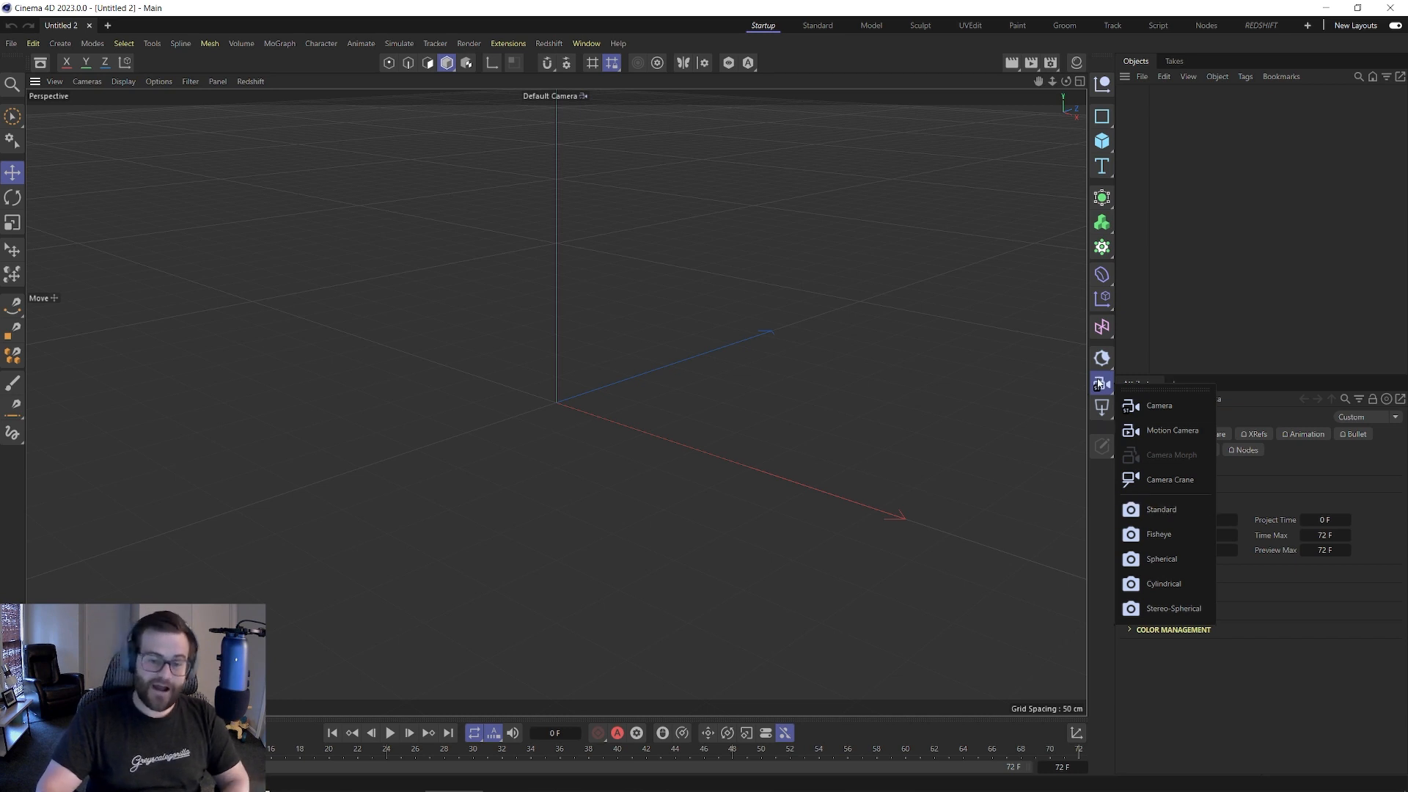
{"action": "left_click", "coordinate": [1151, 508]}
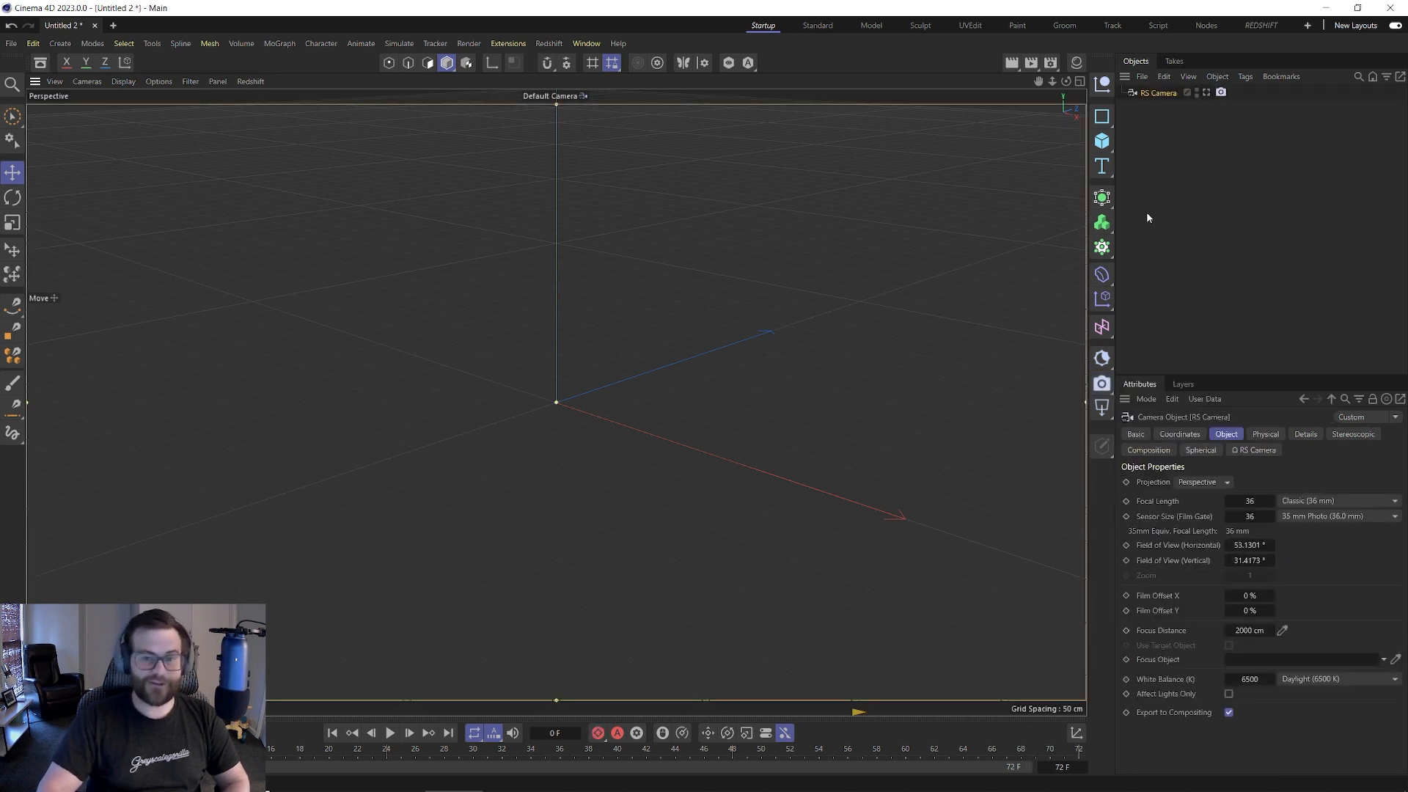
{"action": "left_click", "coordinate": [1102, 384]}
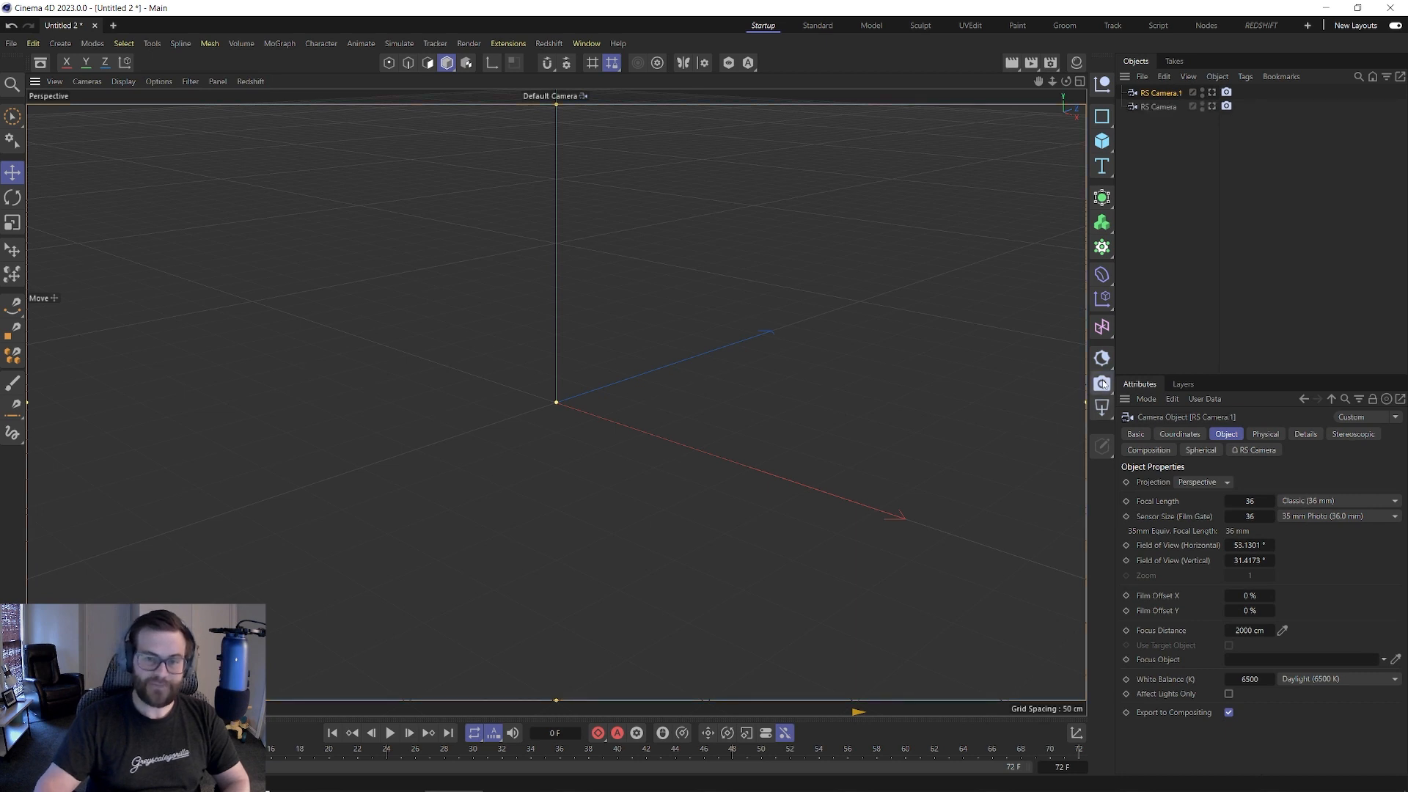
{"action": "left_click", "coordinate": [1163, 108]}
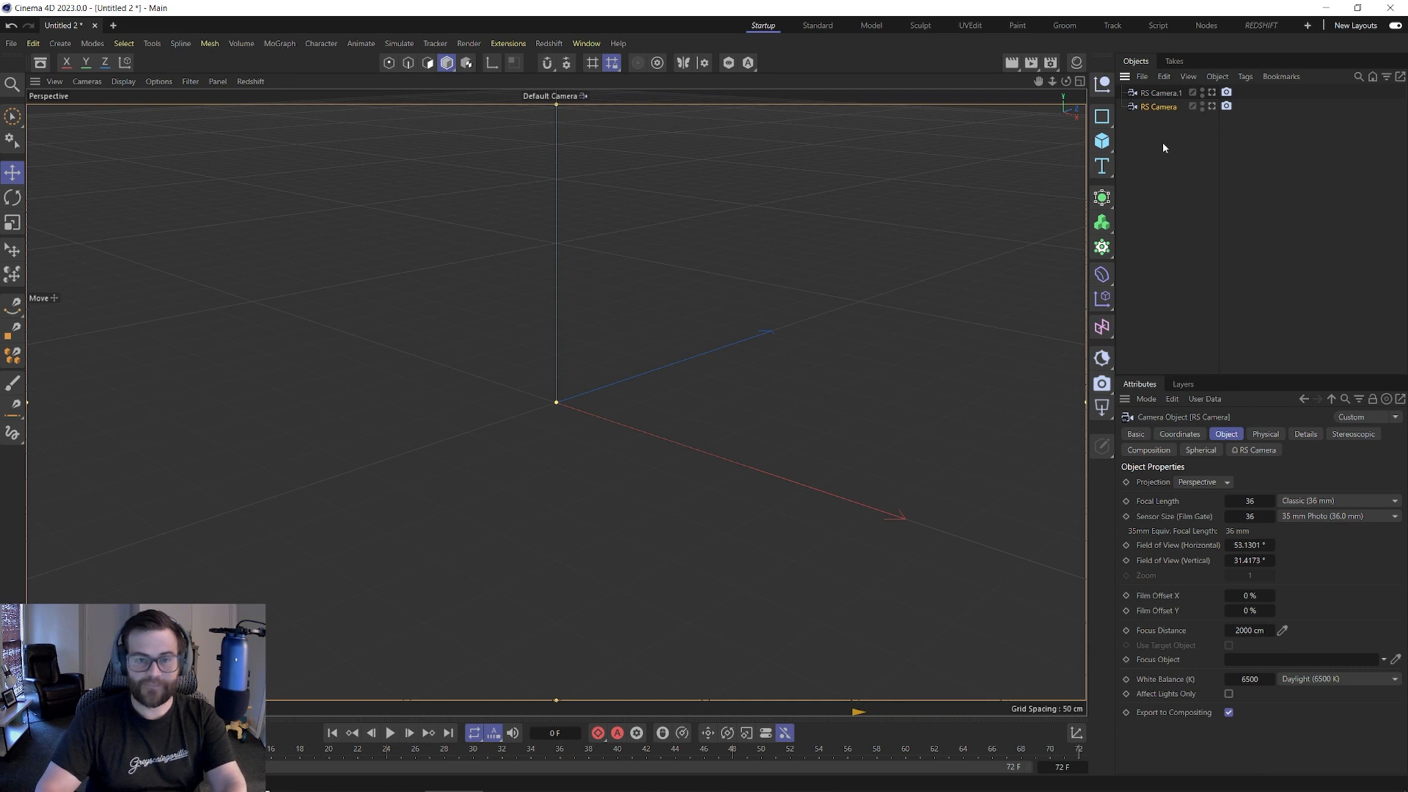
{"action": "key", "text": "Delete"}
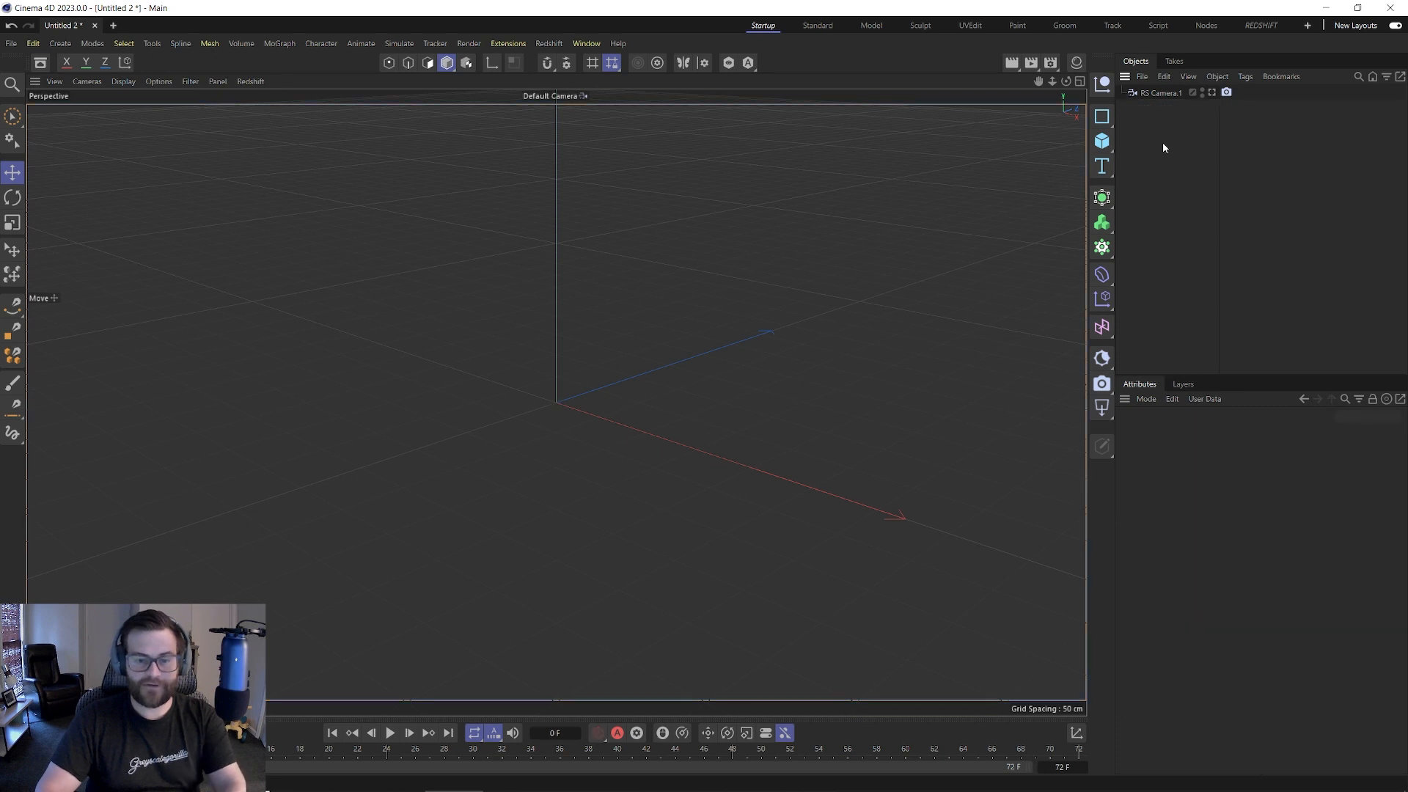
- Add a cube primitive to the scene
{"action": "left_click", "coordinate": [1179, 96]}
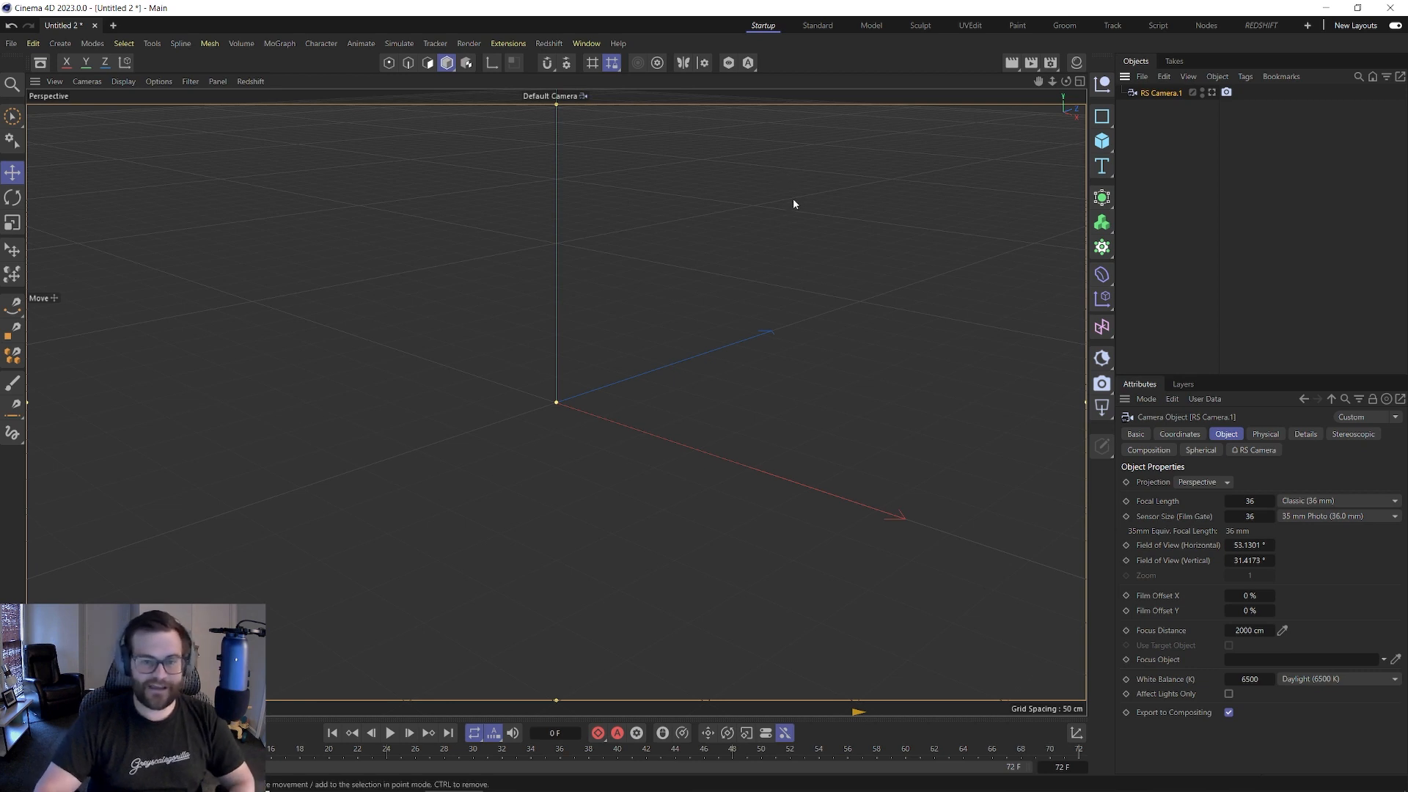
{"action": "left_click", "coordinate": [1107, 142]}
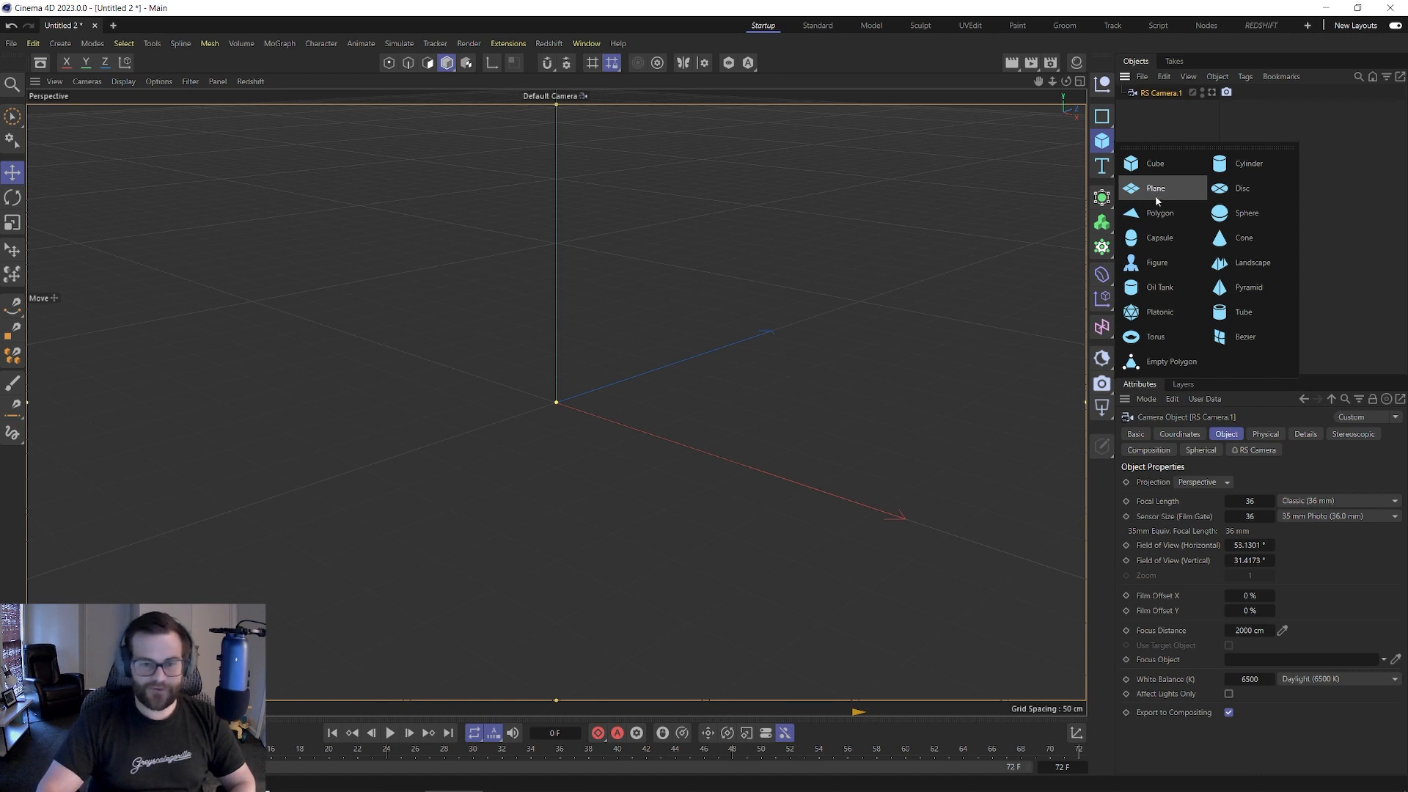
{"action": "left_click", "coordinate": [1142, 170]}
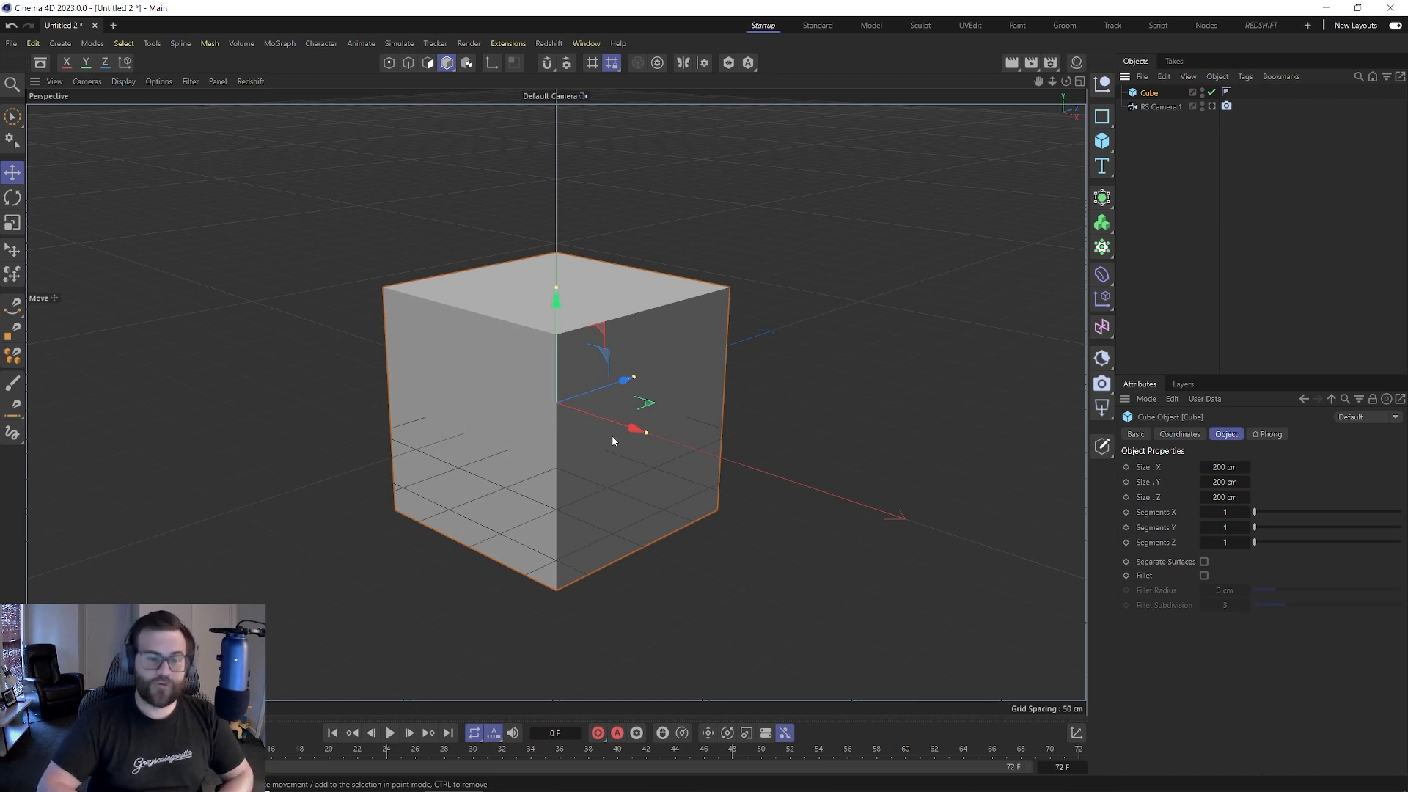
- Create two Redshift Standard materials and apply the second one to the cube
{"action": "left_click", "coordinate": [1078, 63]}
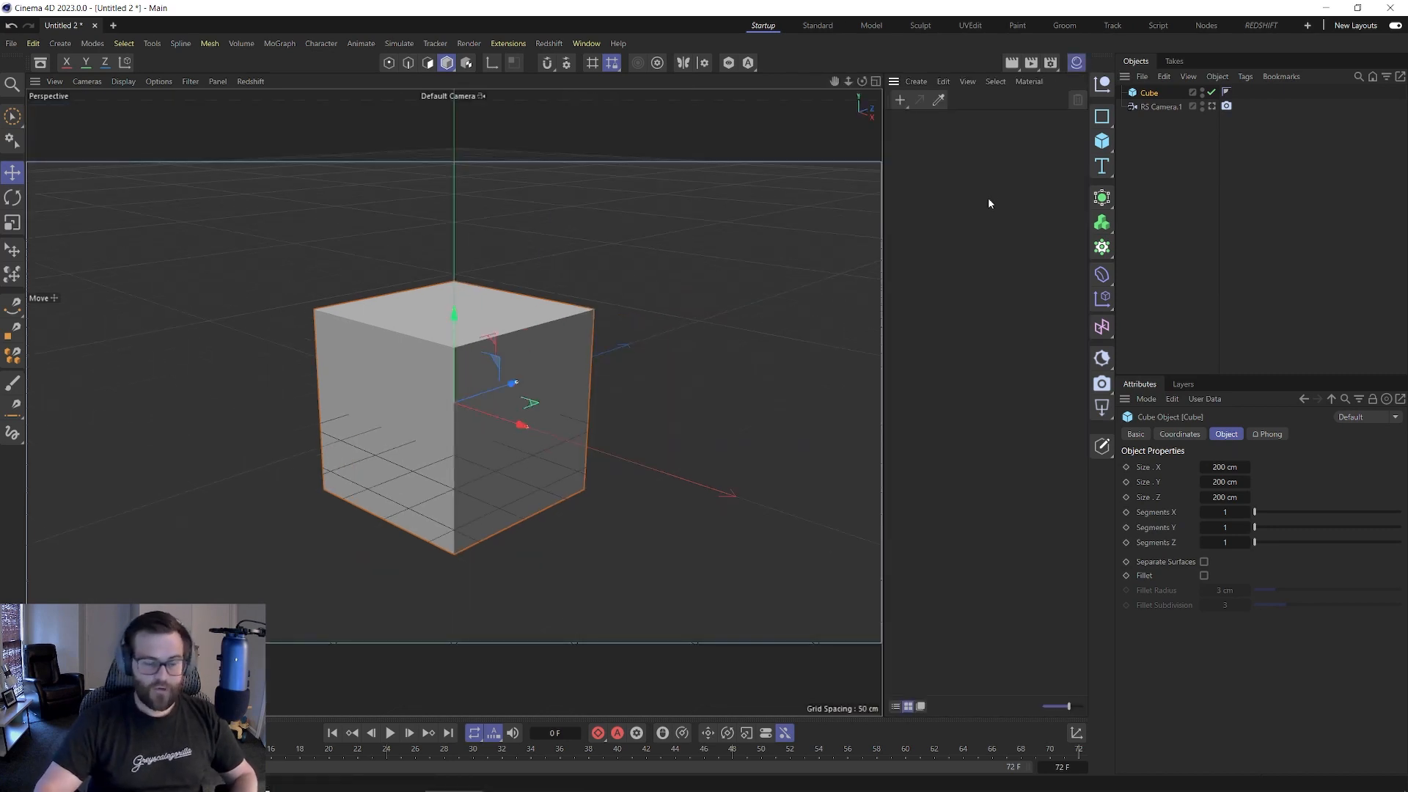
{"action": "left_click", "coordinate": [915, 81]}
{"action": "mouse_move", "coordinate": [965, 154]}
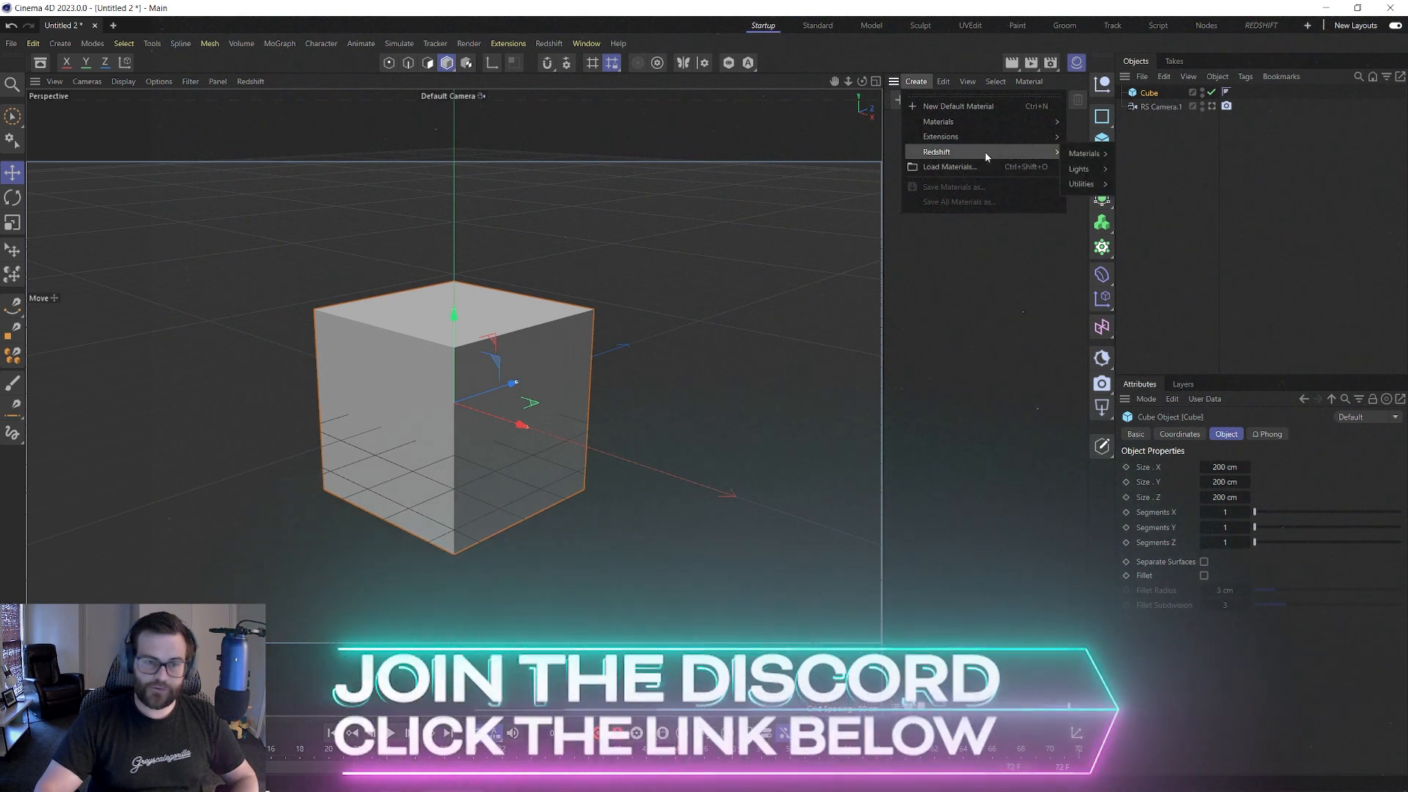
{"action": "mouse_move", "coordinate": [1084, 153]}
{"action": "left_click", "coordinate": [1144, 292]}
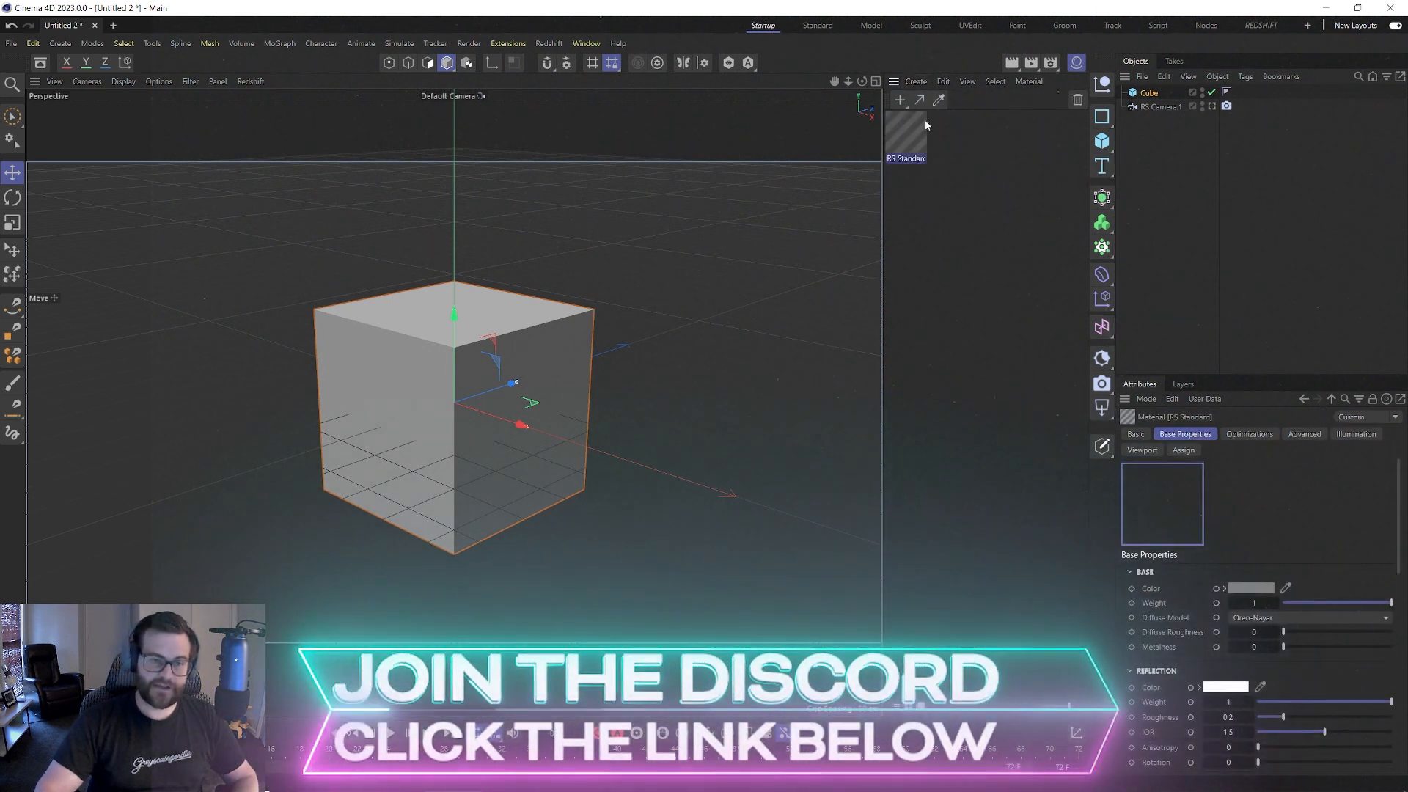
{"action": "left_click", "coordinate": [912, 84]}
{"action": "left_click", "coordinate": [912, 84]}
{"action": "left_click_drag", "start_coordinate": [912, 136], "coordinate": [1150, 94]}
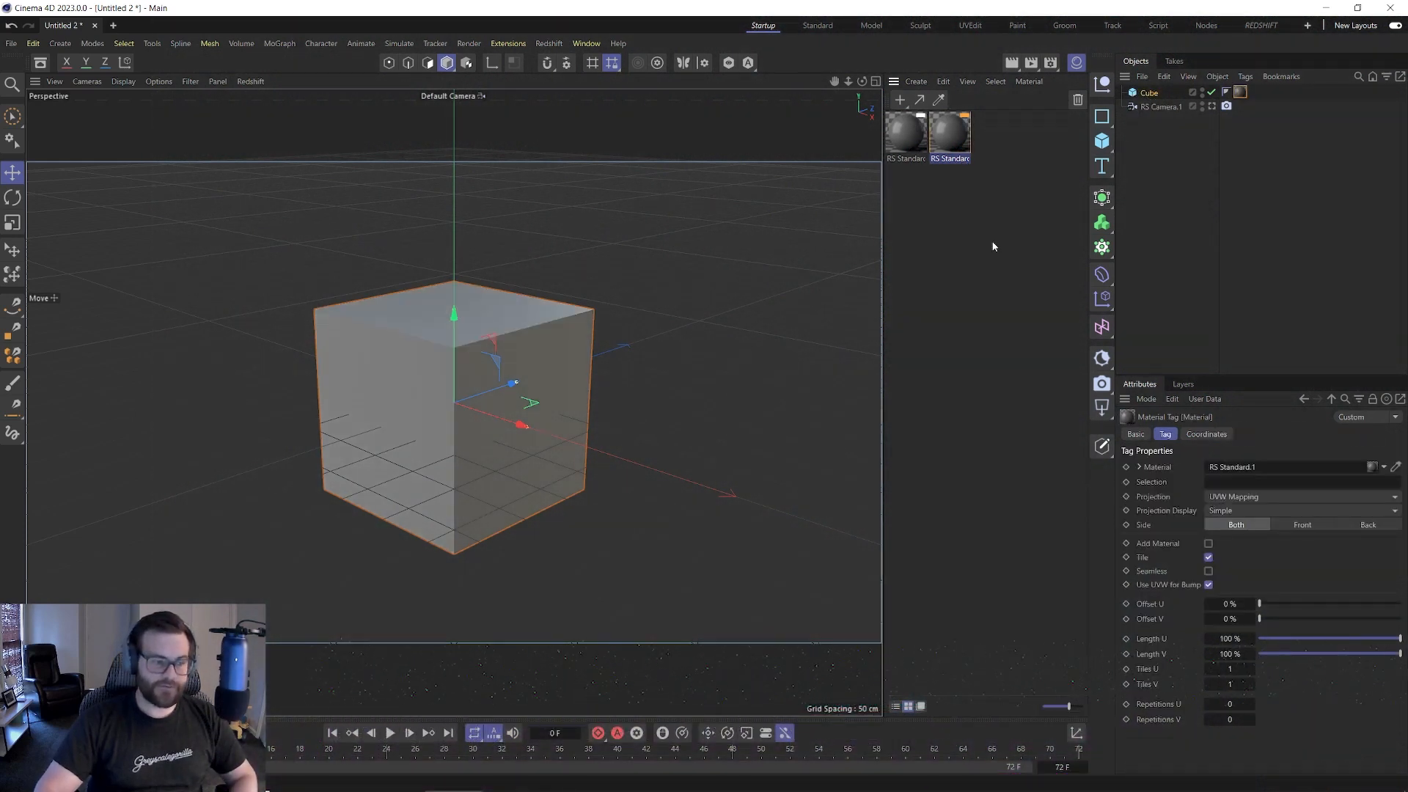
- In the first RS Standard material's node graph, set the base color to white and connect the Maxon-Logo image texture to the base Color input
{"action": "double_click", "coordinate": [903, 140]}
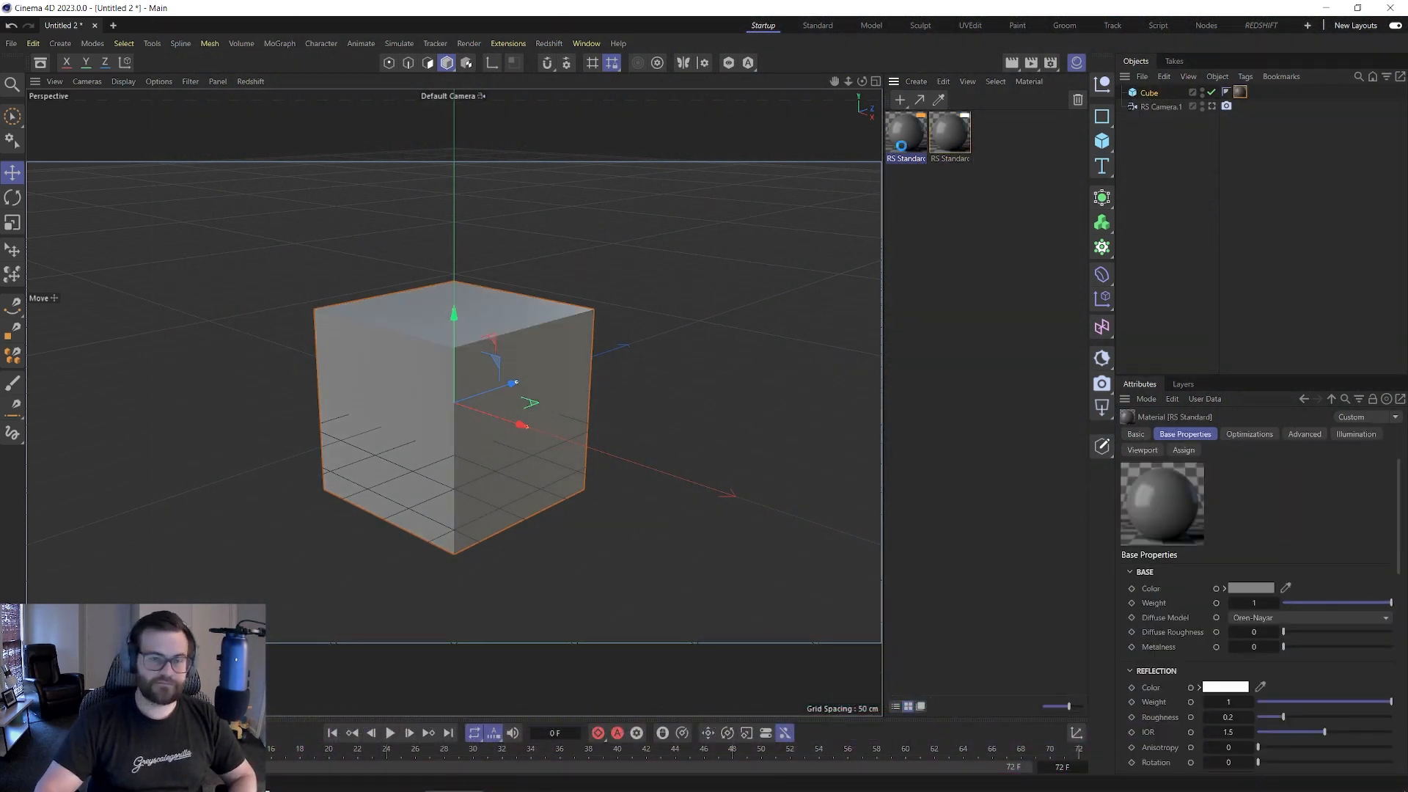
{"action": "left_click_drag", "start_coordinate": [953, 132], "coordinate": [680, 66]}
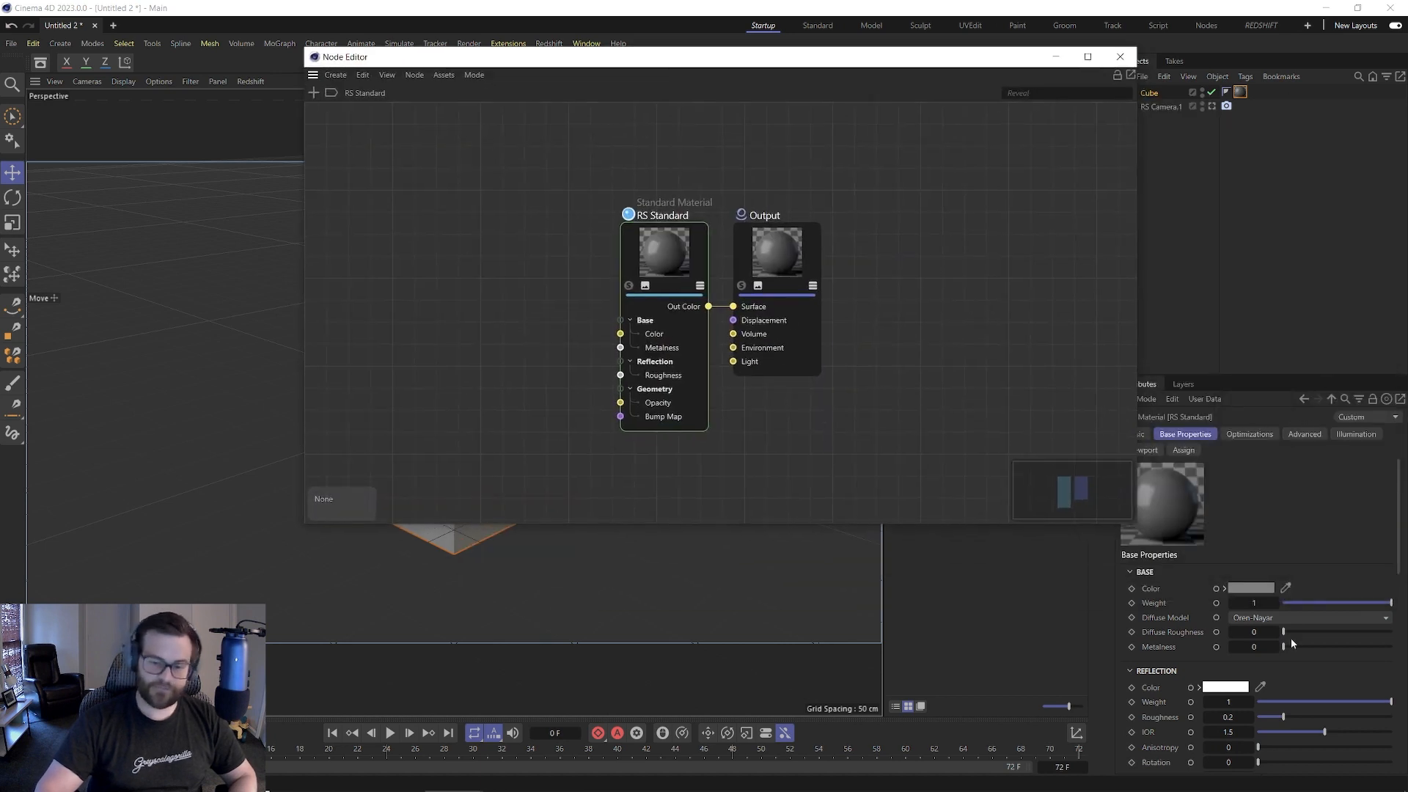
{"action": "left_click", "coordinate": [1251, 588]}
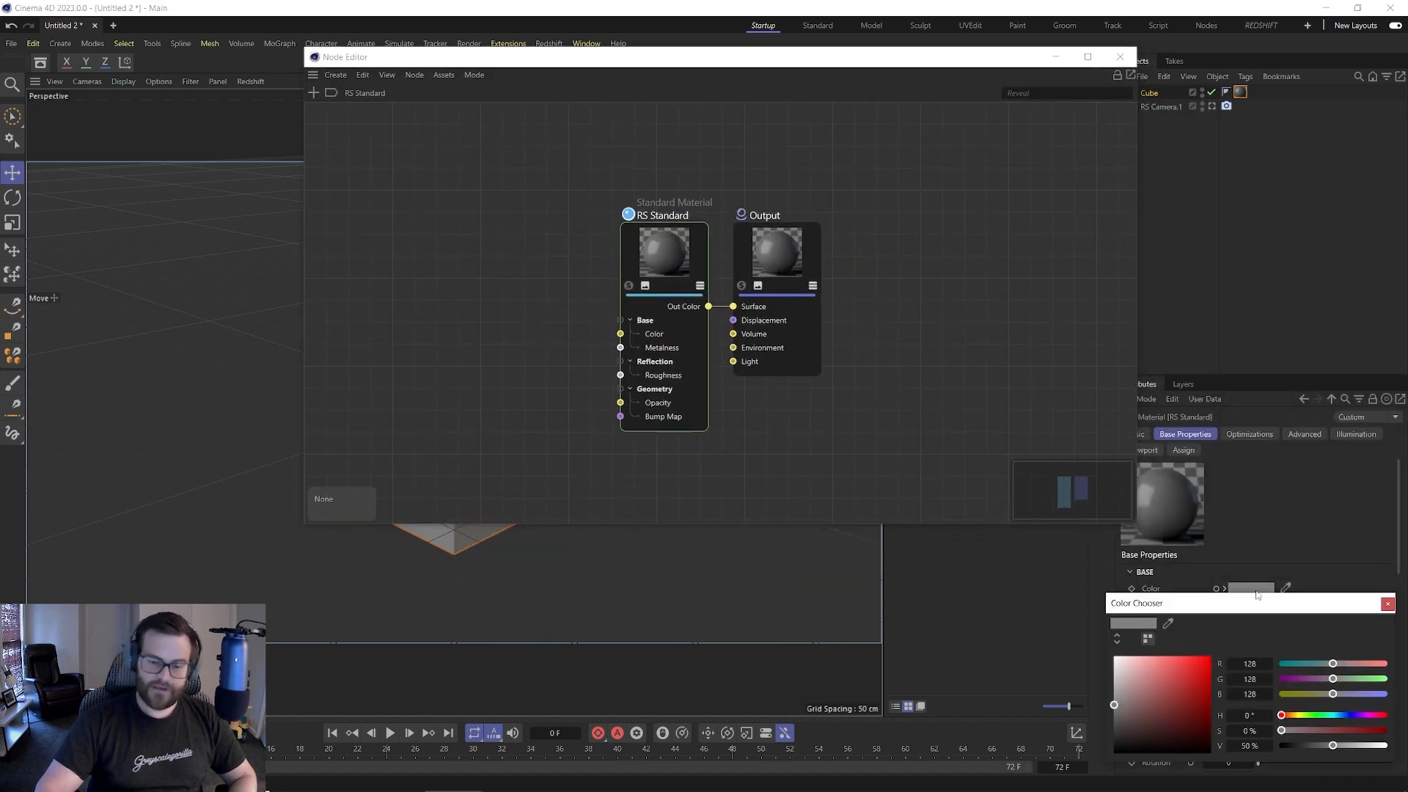
{"action": "left_click", "coordinate": [1387, 604]}
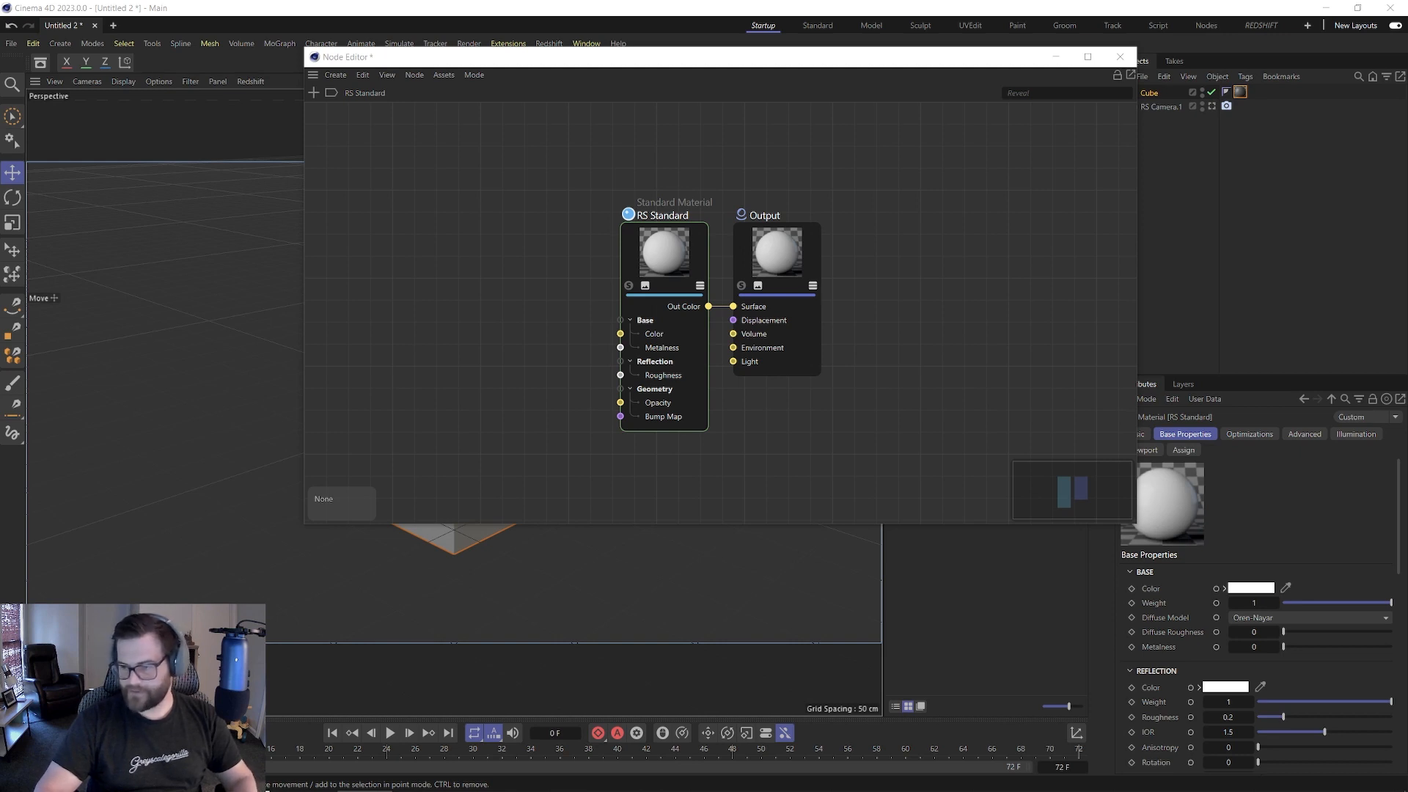
{"action": "left_click_drag", "start_coordinate": [0, 293], "coordinate": [478, 227]}
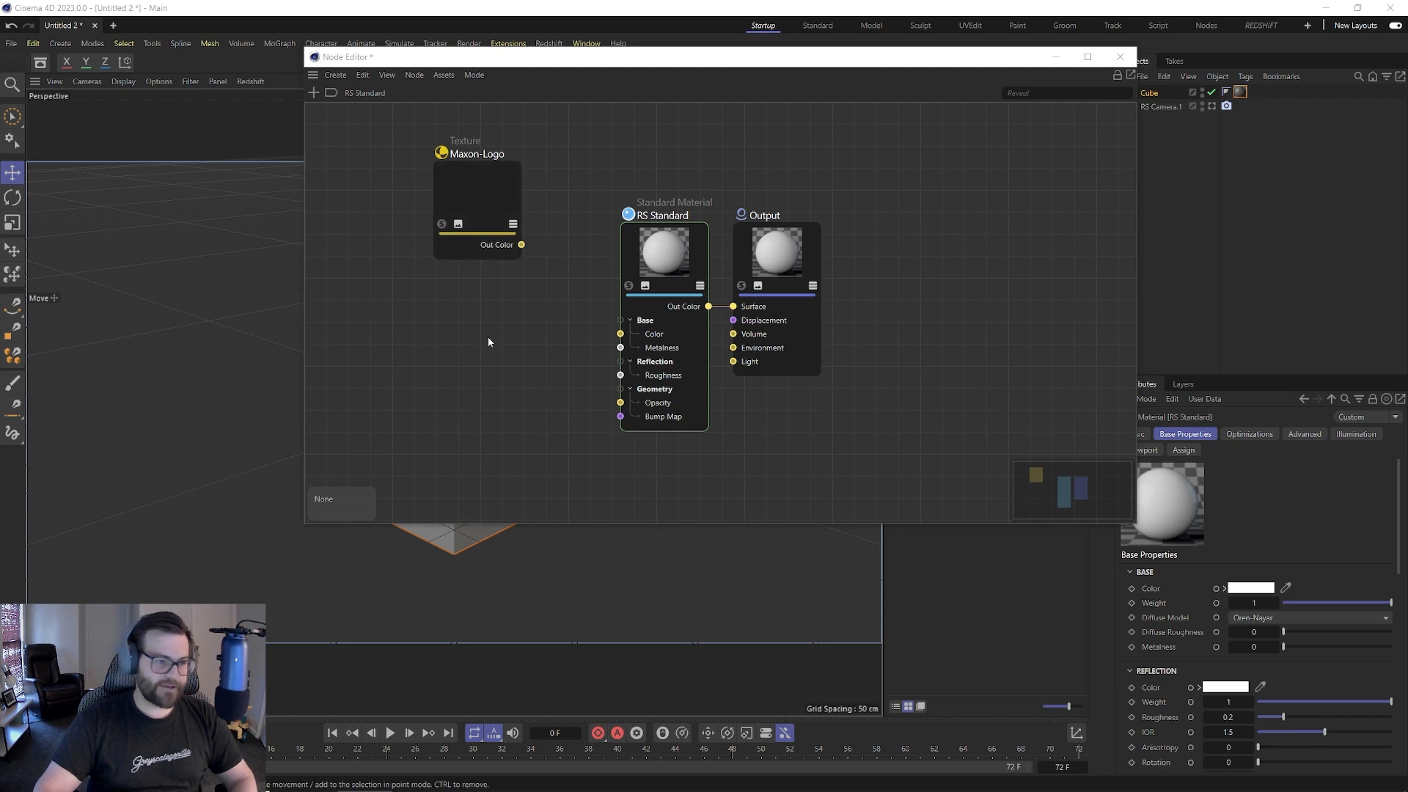
{"action": "left_click_drag", "start_coordinate": [476, 252], "coordinate": [621, 335]}
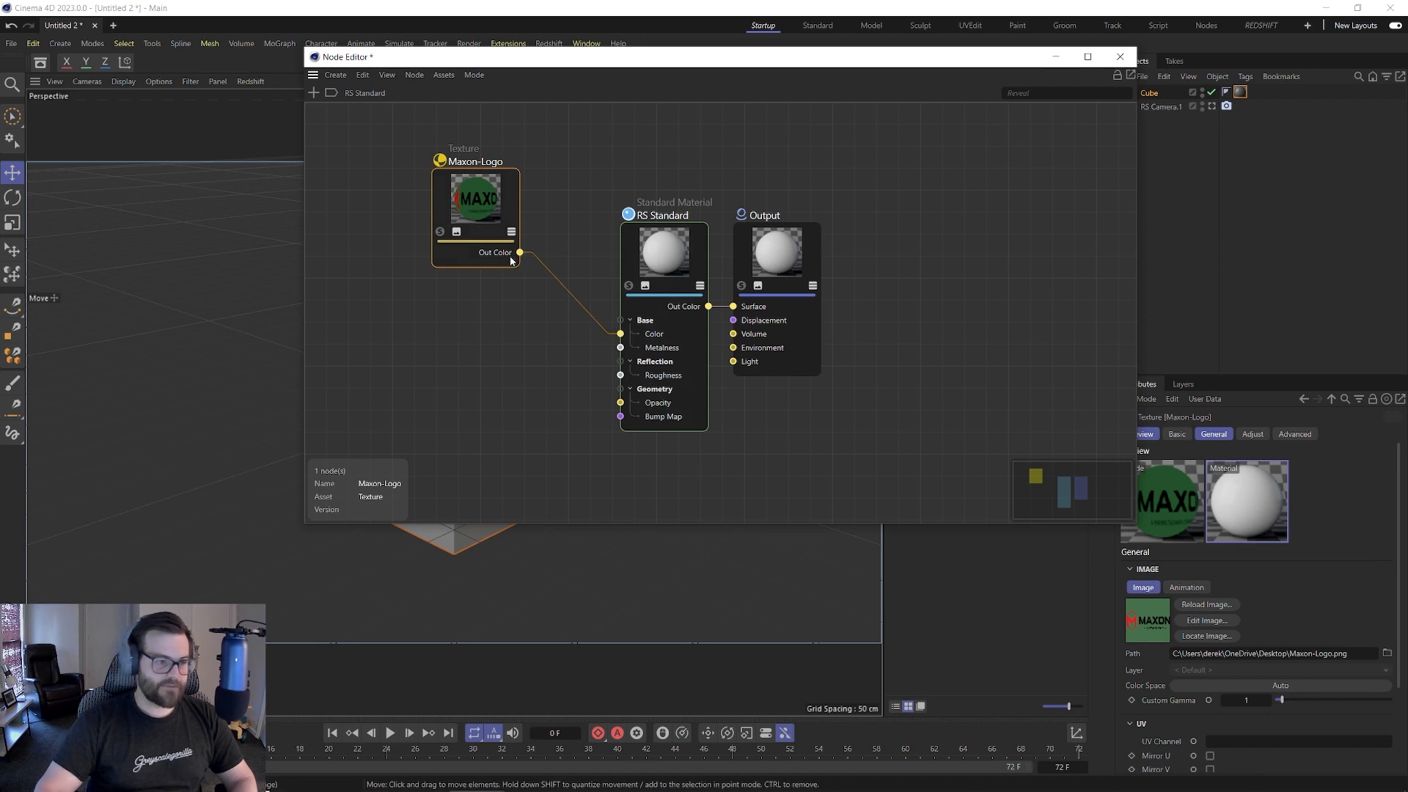
- Add a Color Splitter node below the Maxon-Logo texture and arrange the two nodes so they sit clear of each other
{"action": "left_click", "coordinate": [447, 303]}
{"action": "double_click", "coordinate": [447, 303]}
{"action": "type", "text": "split"}
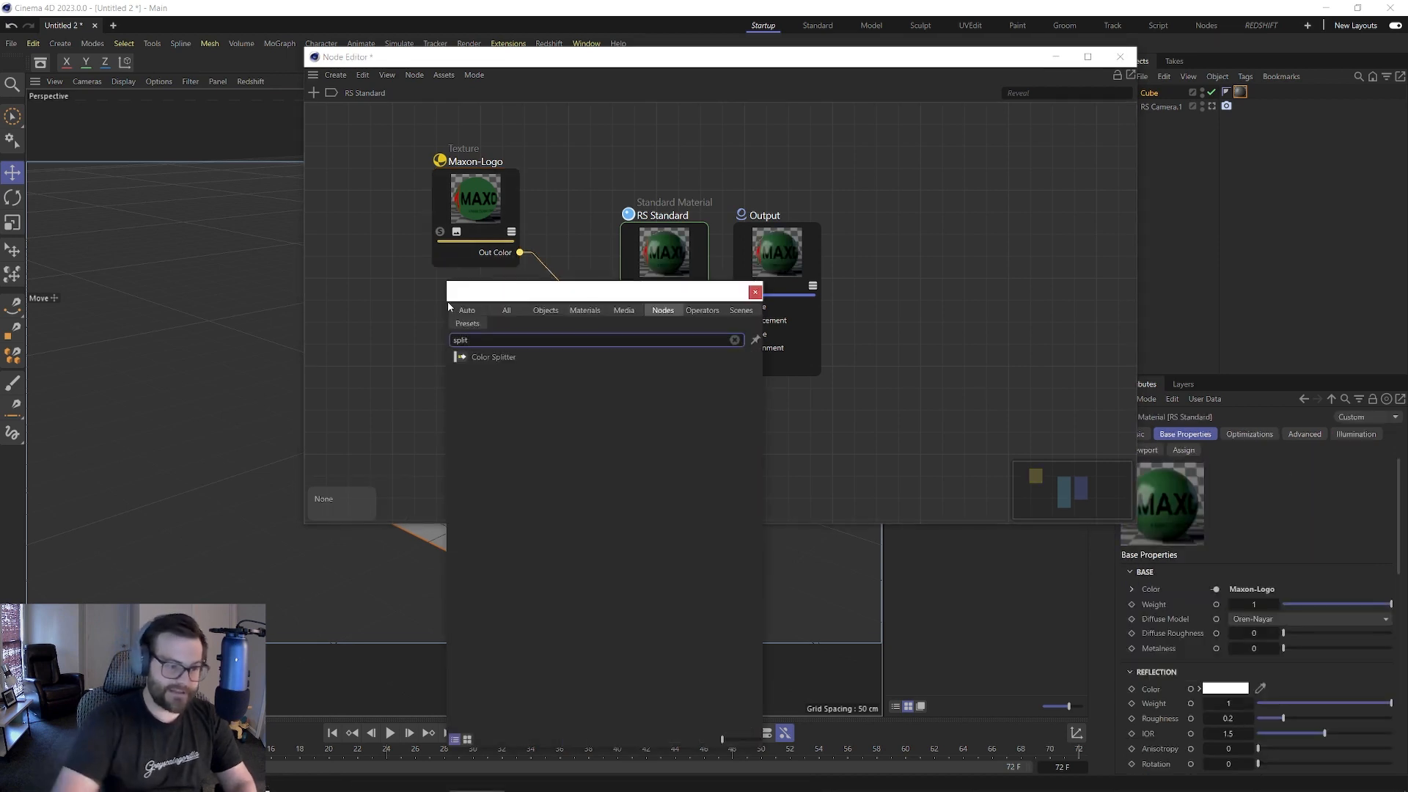
{"action": "left_click_drag", "start_coordinate": [503, 359], "coordinate": [415, 357]}
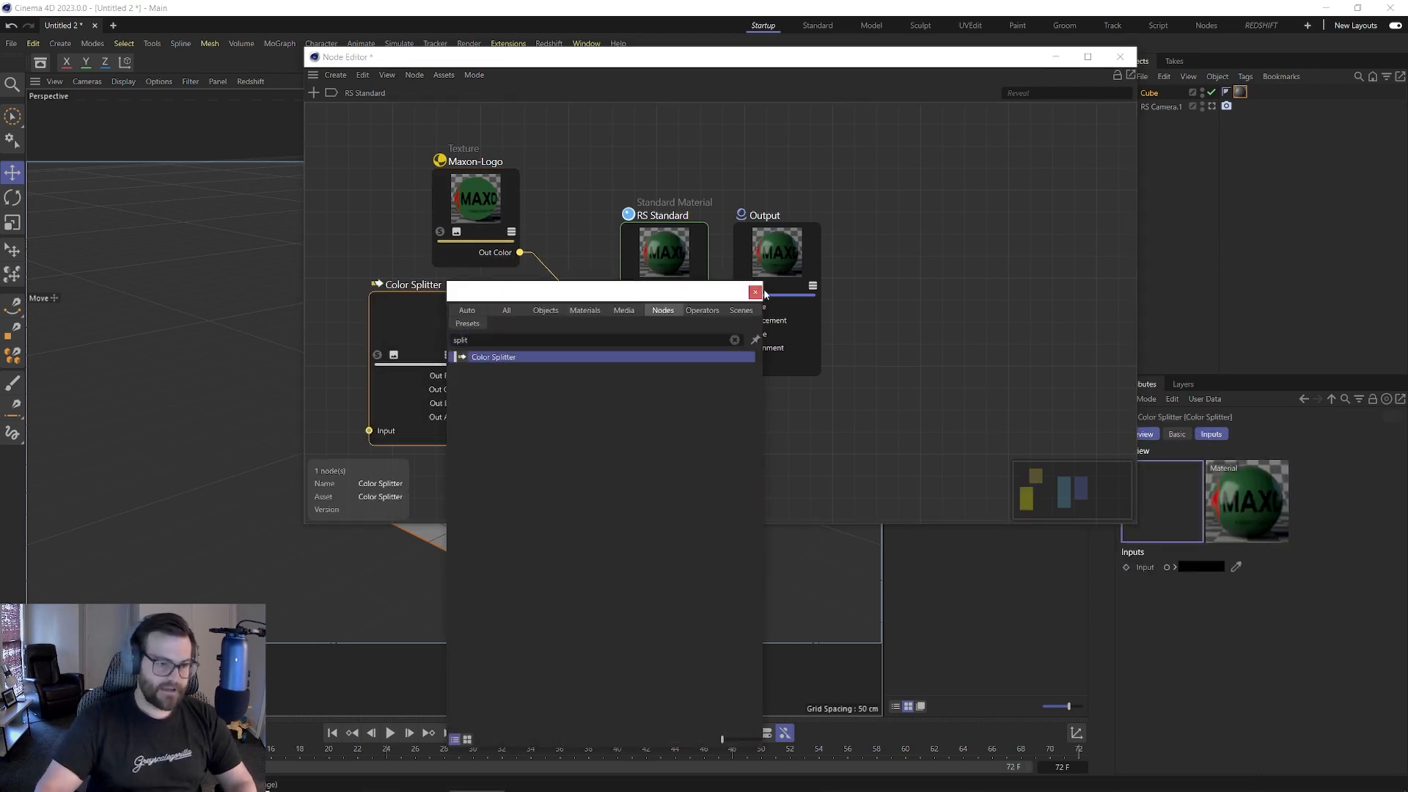
{"action": "left_click", "coordinate": [755, 293]}
{"action": "left_click_drag", "start_coordinate": [396, 308], "coordinate": [482, 307]}
{"action": "left_click_drag", "start_coordinate": [488, 234], "coordinate": [455, 208]}
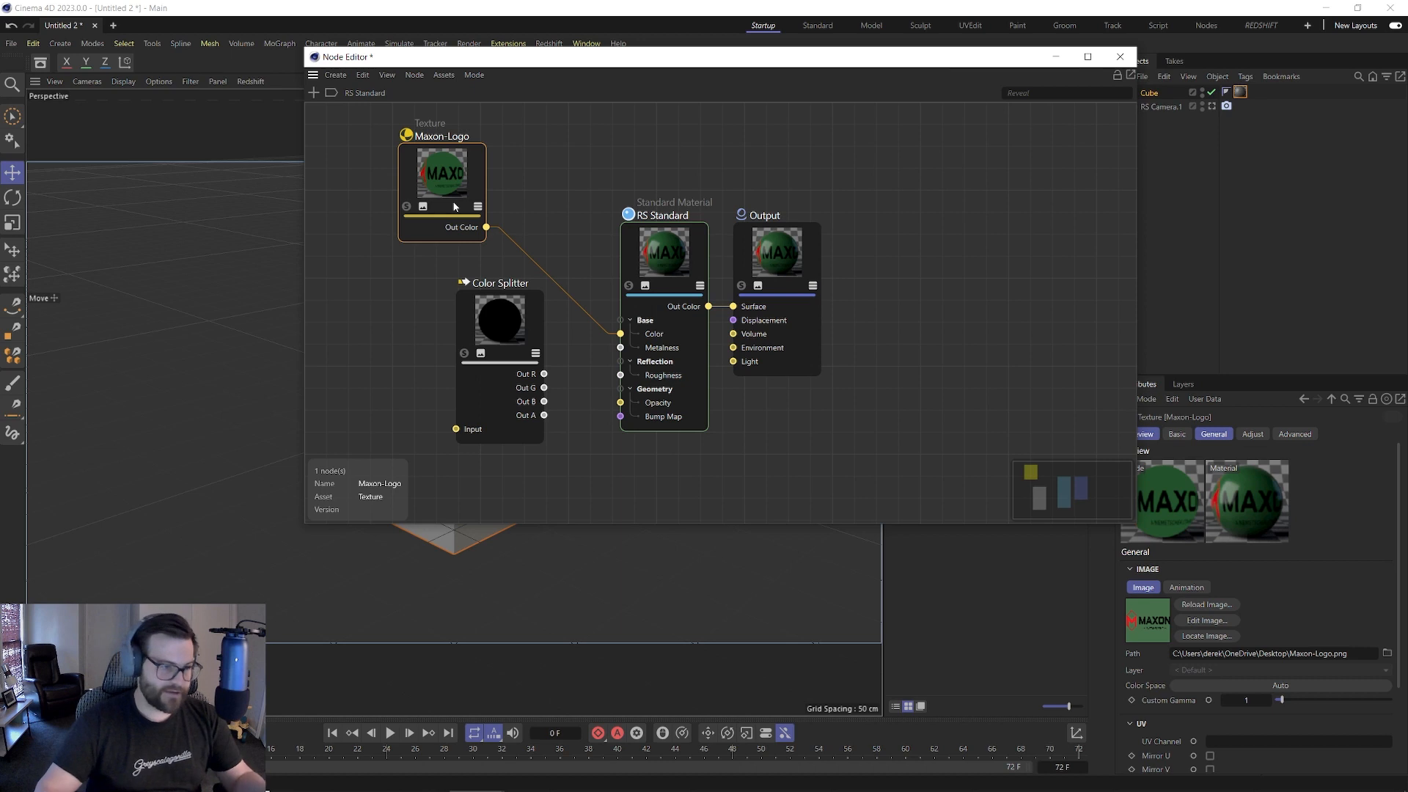
- Connect the Maxon-Logo Out Color to the Color Splitter's Input and its Out A to the RS Standard Opacity, closing the node graph
{"action": "left_click_drag", "start_coordinate": [486, 227], "coordinate": [456, 428]}
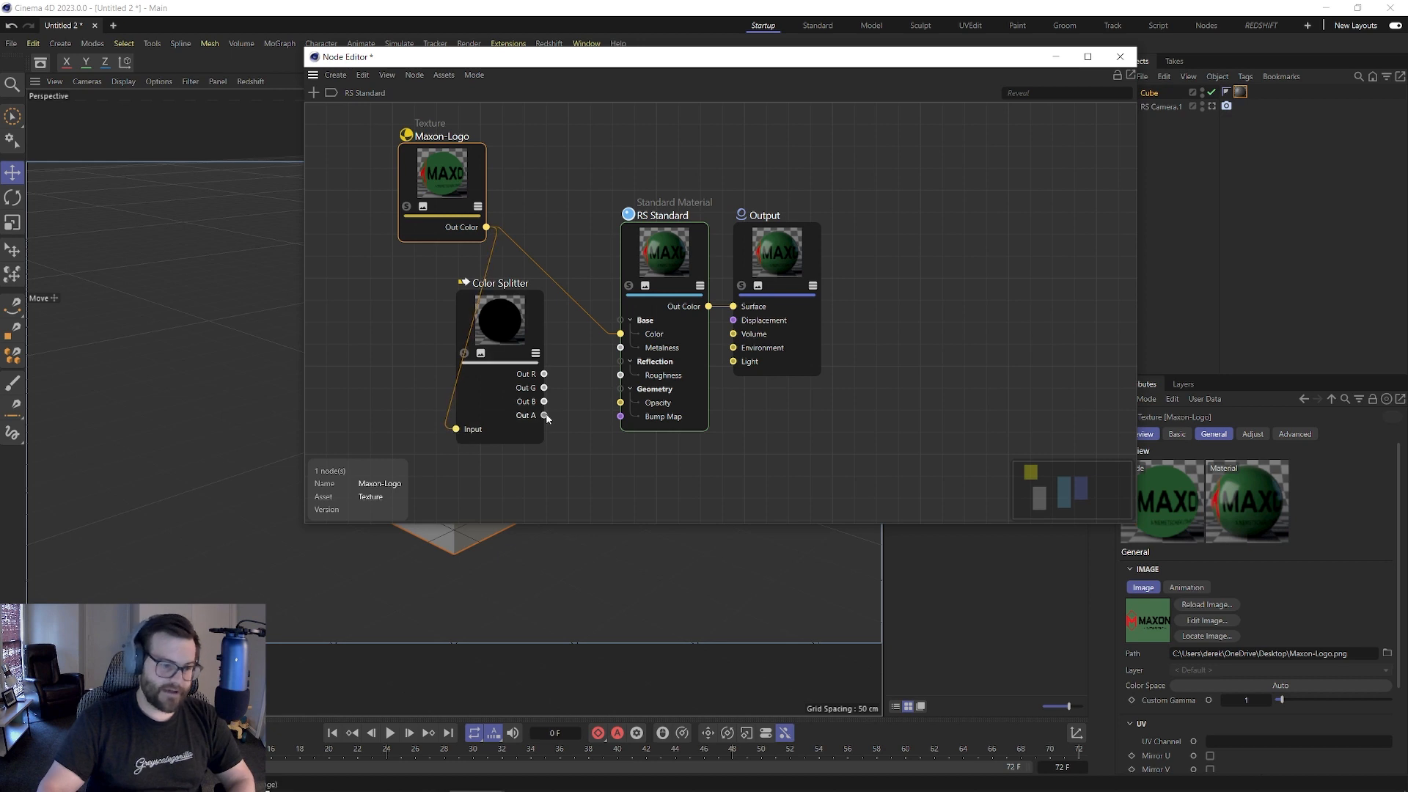
{"action": "left_click_drag", "start_coordinate": [545, 416], "coordinate": [620, 402]}
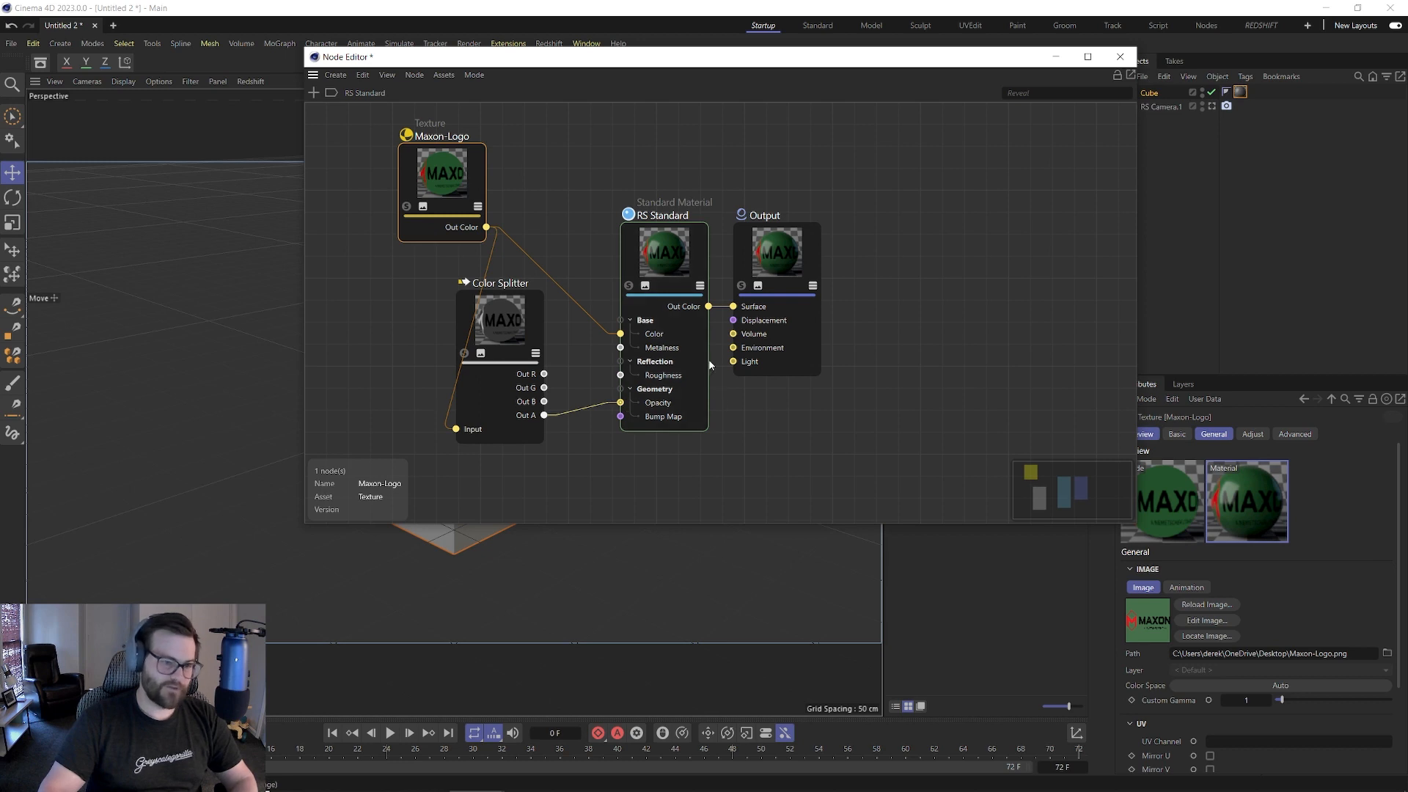
{"action": "left_click", "coordinate": [673, 266]}
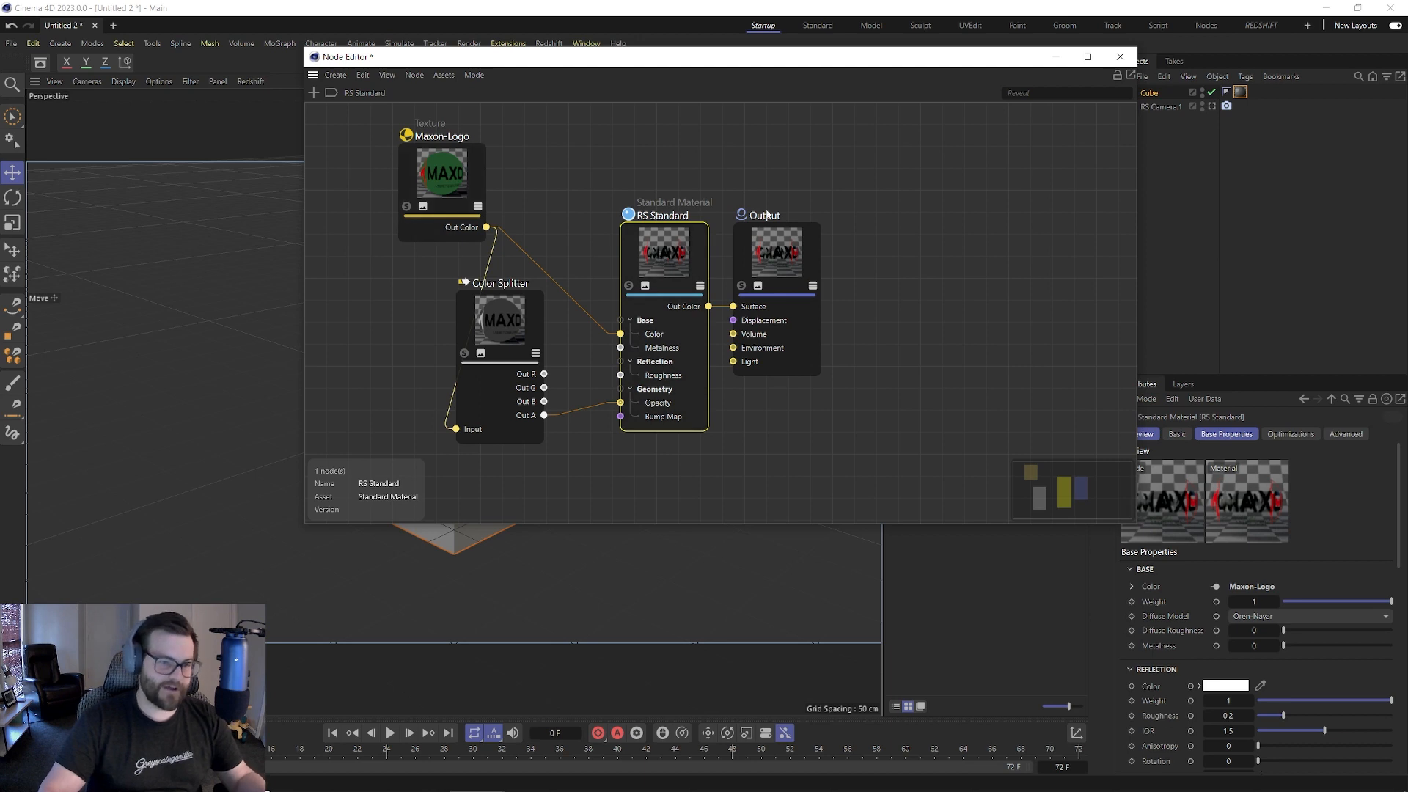
{"action": "left_click", "coordinate": [1120, 56]}
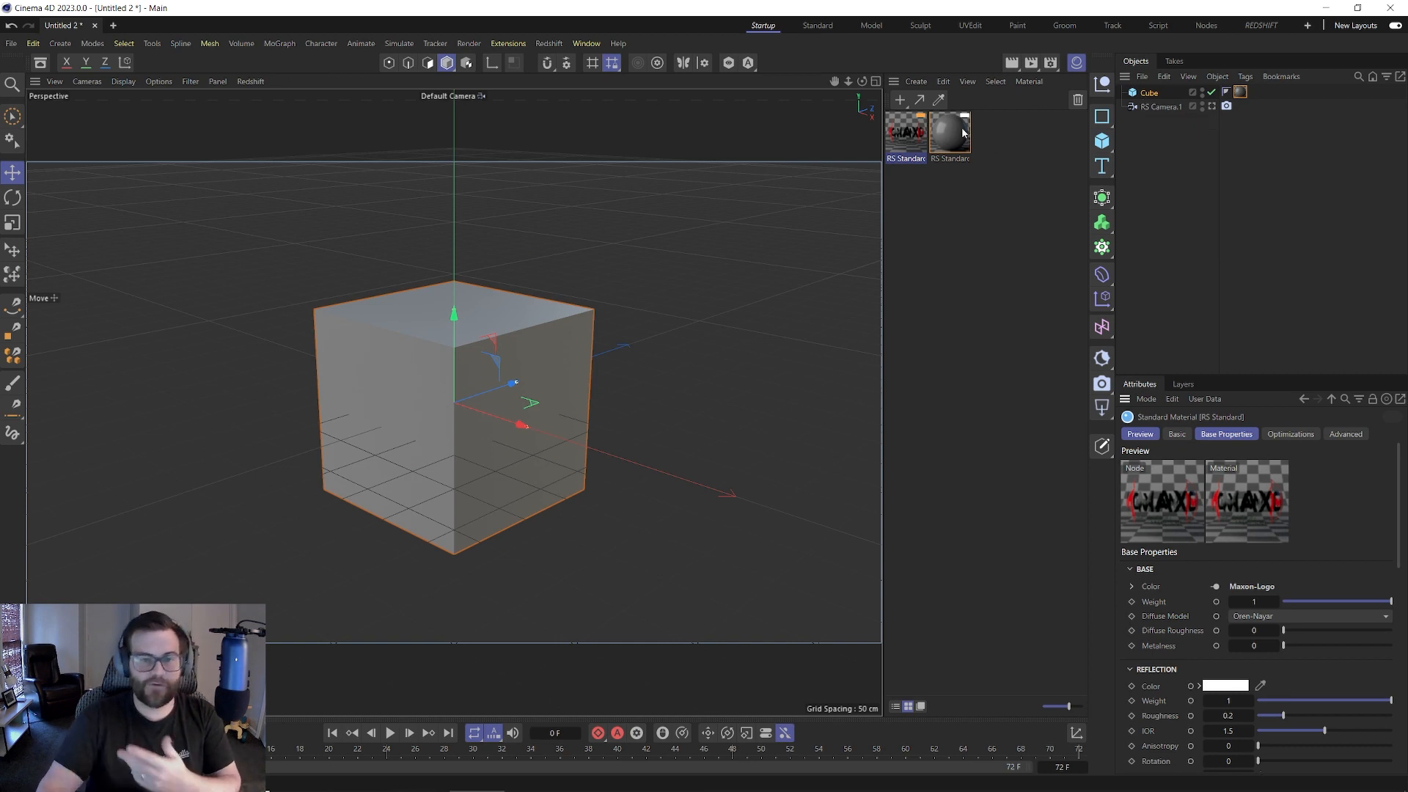
{"action": "double_click", "coordinate": [949, 132]}
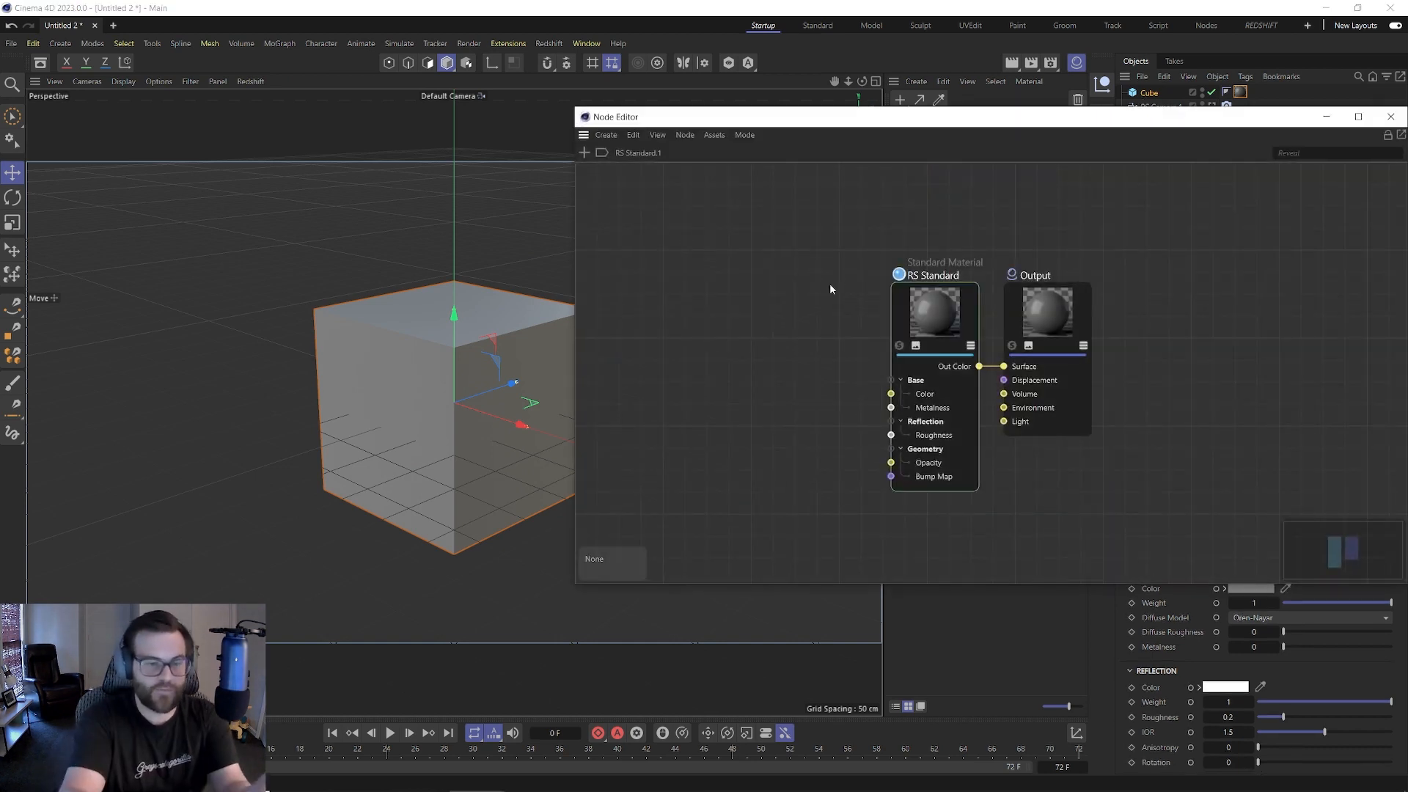
{"action": "double_click", "coordinate": [829, 286]}
{"action": "type", "text": "mat"}
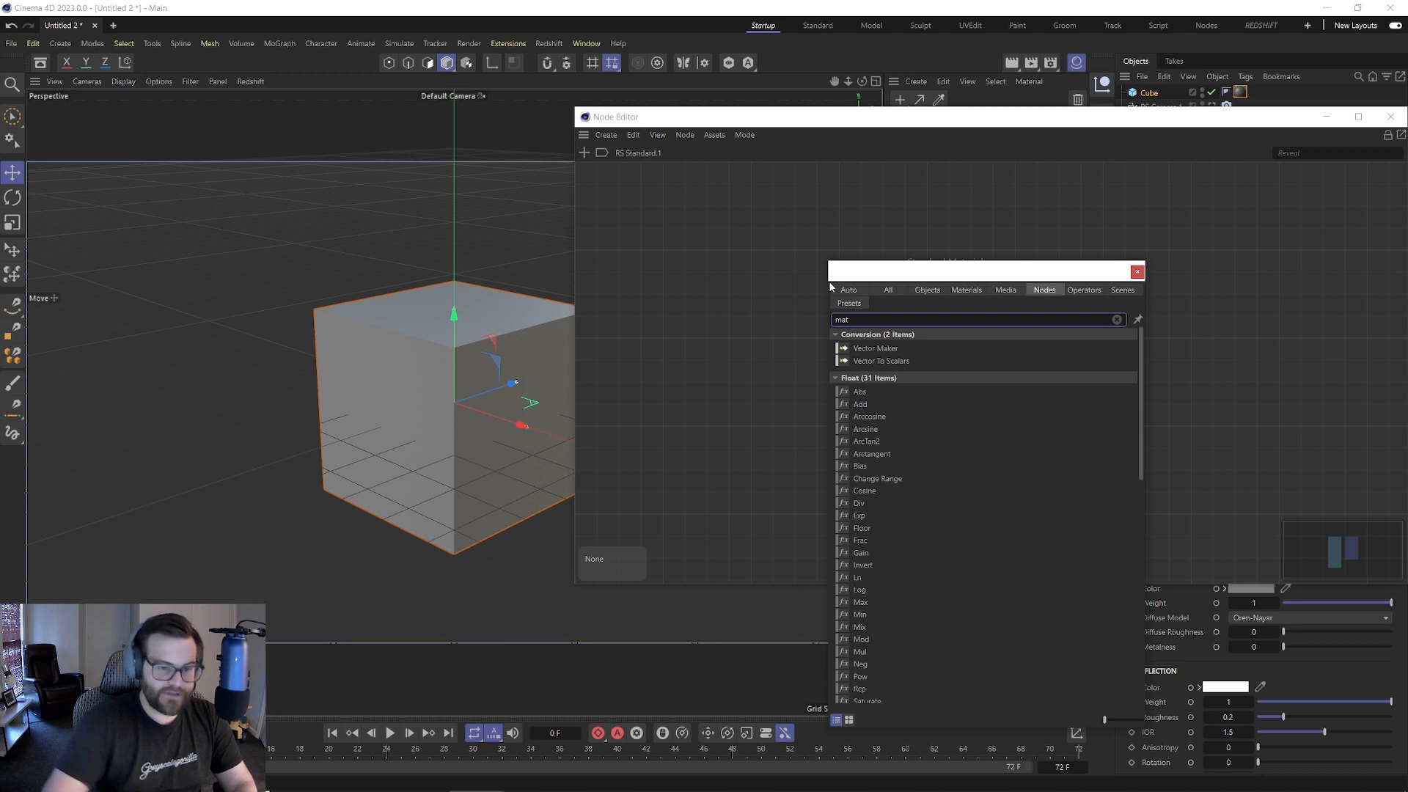
{"action": "left_click", "coordinate": [1137, 272]}
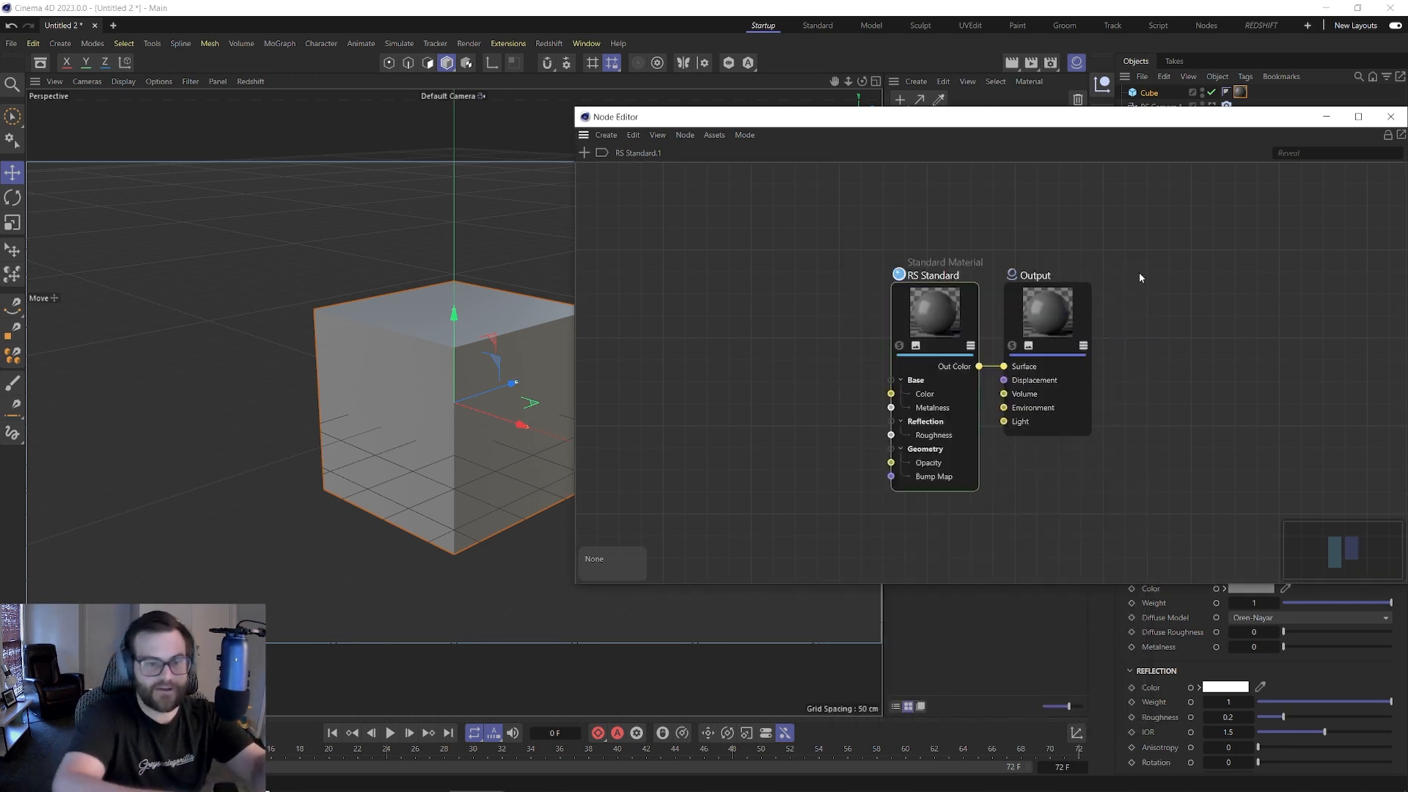
{"action": "left_click_drag", "start_coordinate": [758, 243], "coordinate": [865, 383]}
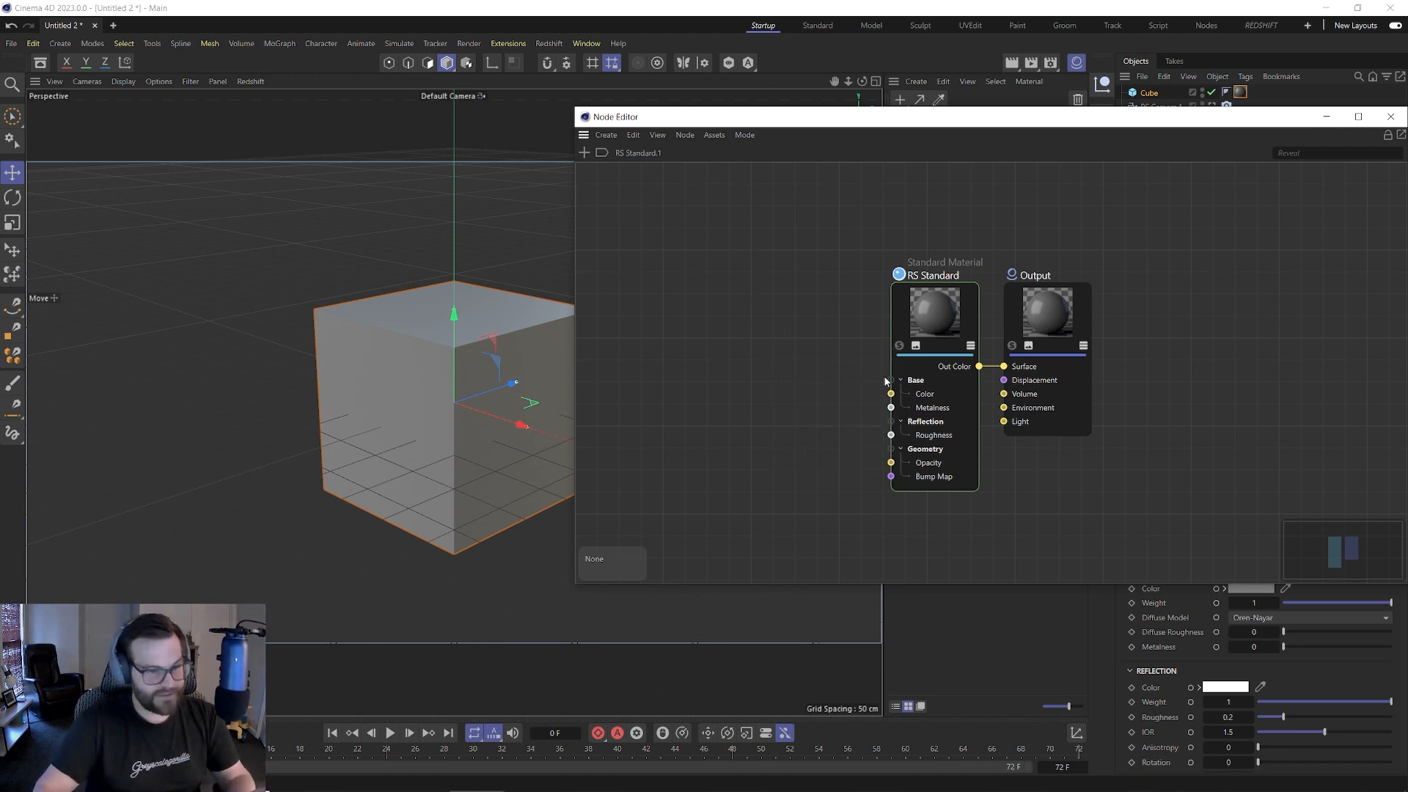
{"action": "left_click", "coordinate": [1390, 119]}
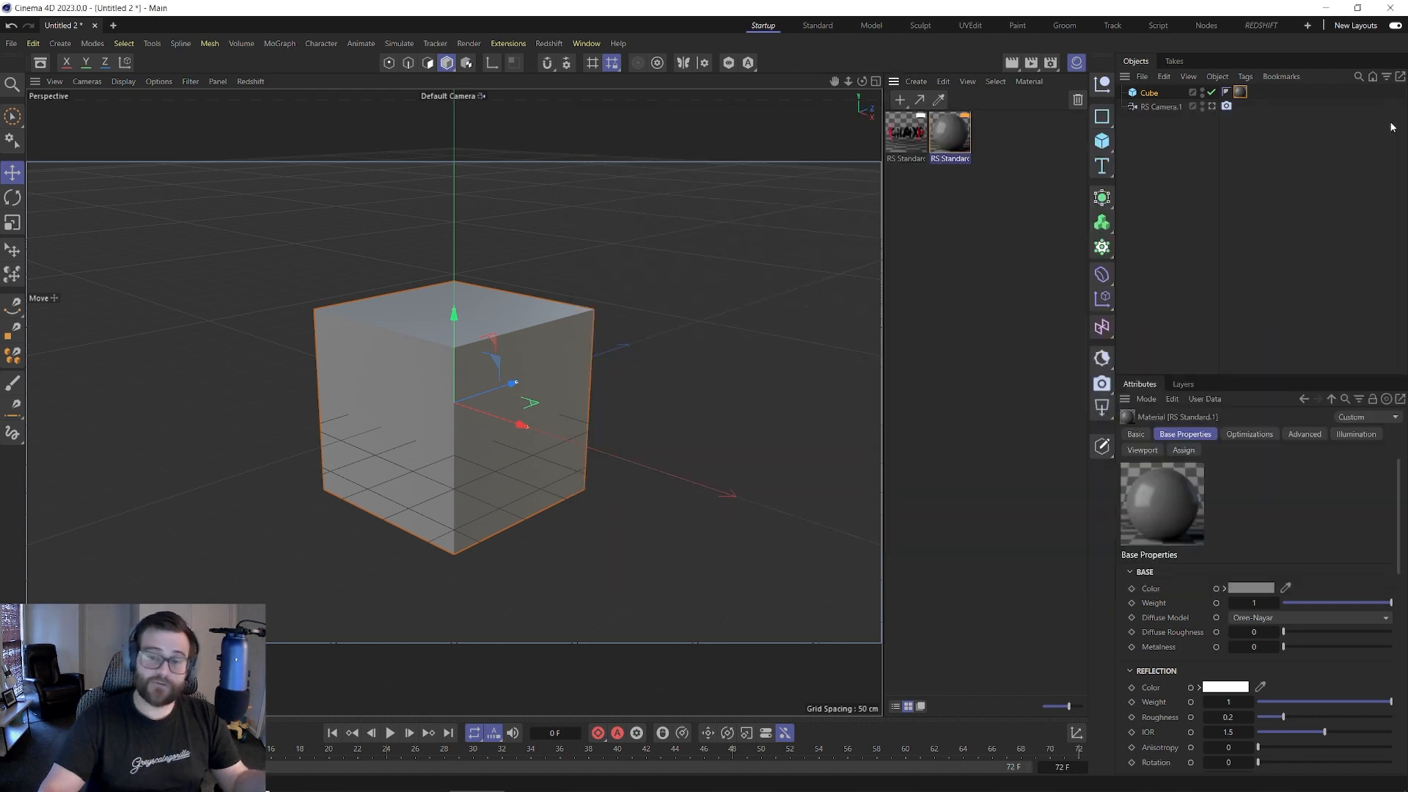
- Apply the Maxon-Logo material to the cube on top of its existing base material
{"action": "left_click", "coordinate": [906, 138]}
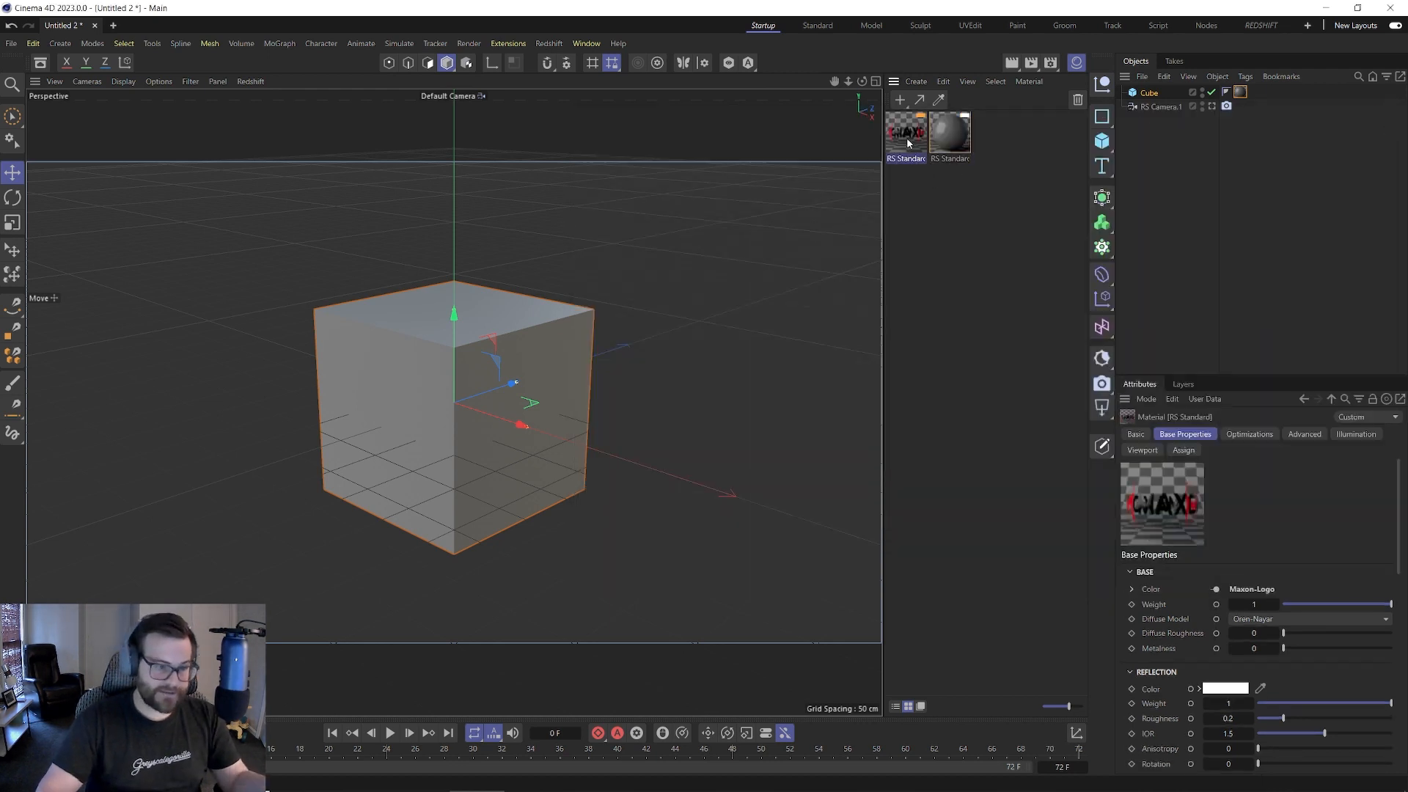
{"action": "left_click_drag", "start_coordinate": [906, 138], "coordinate": [1148, 94]}
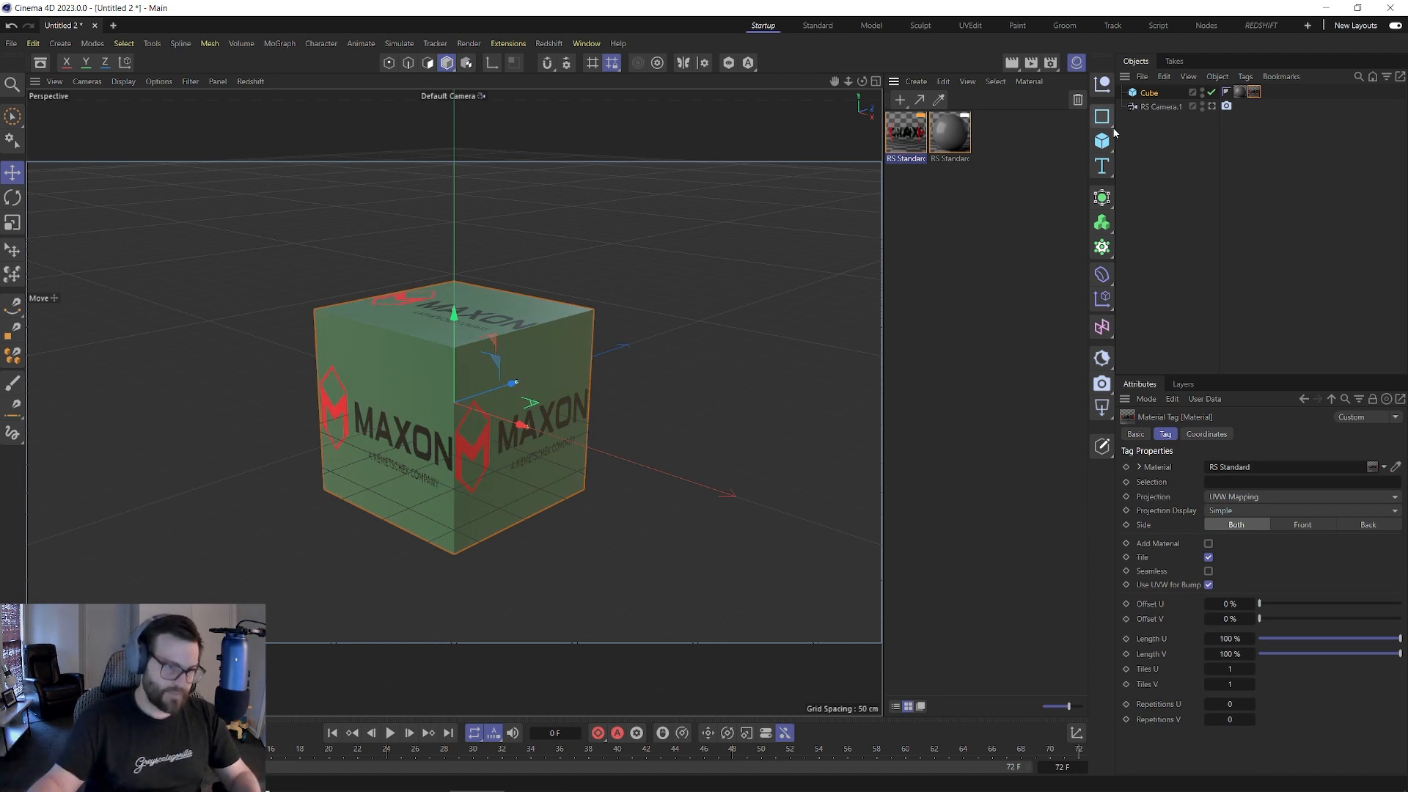
- Add a Redshift sky rig to light the scene and start a live render of the cube in the Redshift RenderView
{"action": "left_click", "coordinate": [549, 43]}
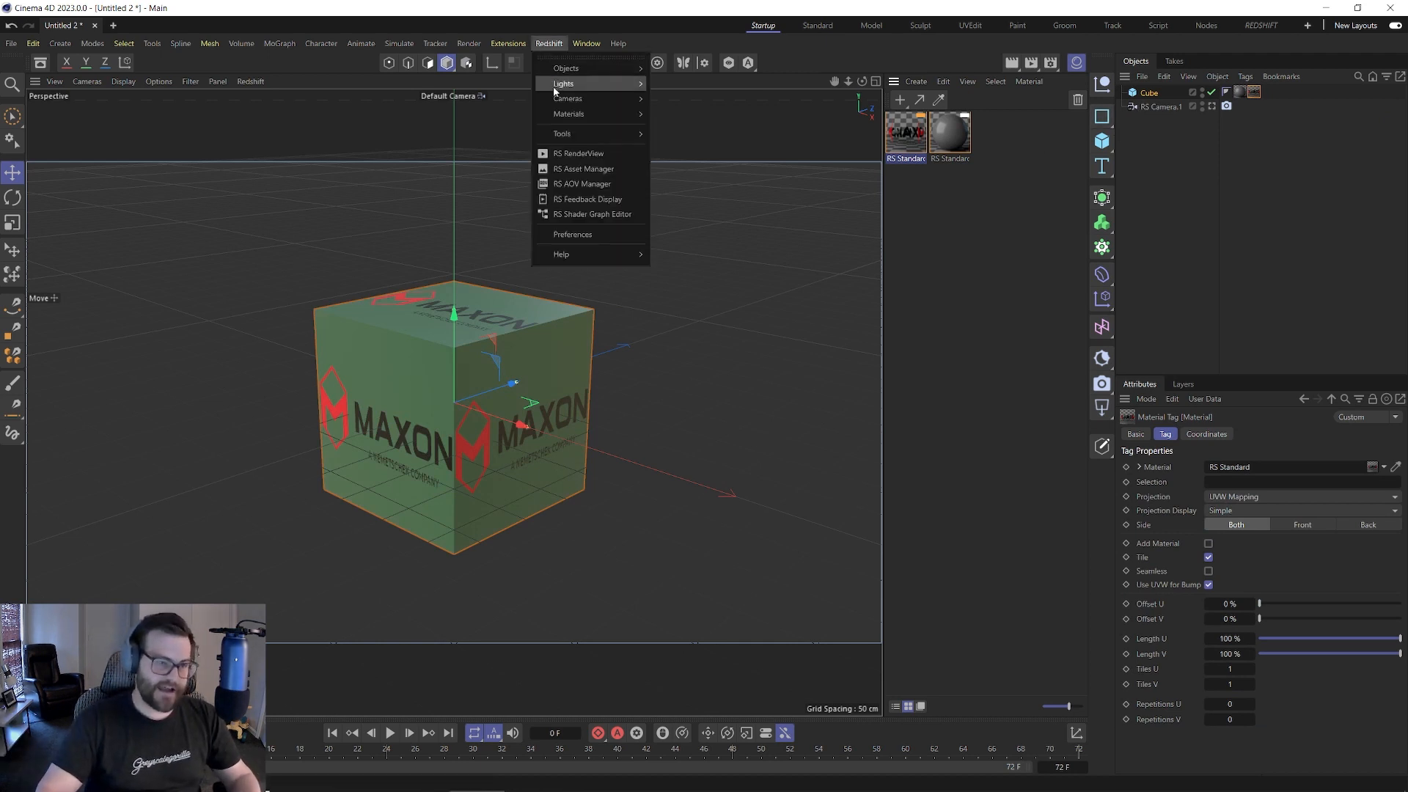
{"action": "left_click", "coordinate": [565, 154]}
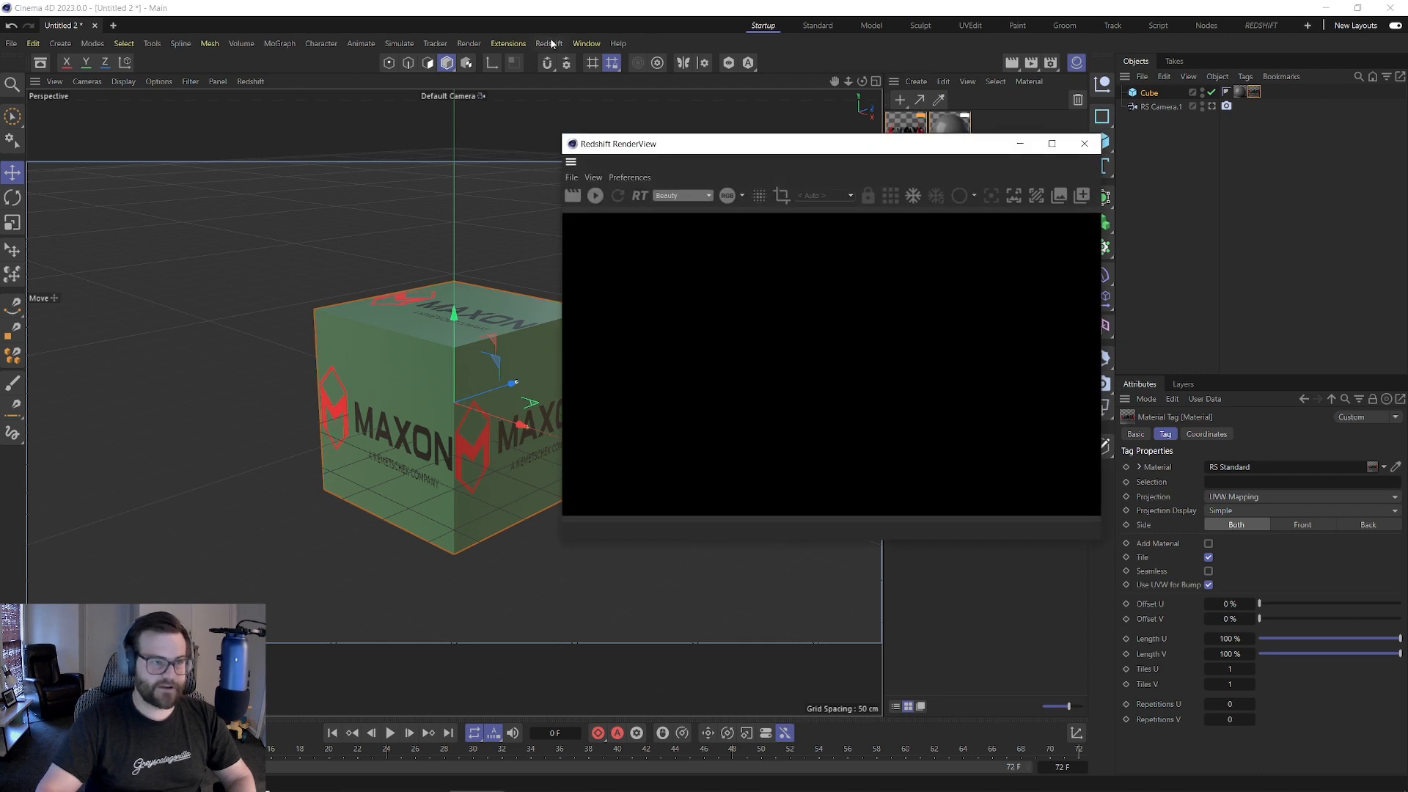
{"action": "left_click", "coordinate": [550, 44]}
{"action": "mouse_move", "coordinate": [561, 86]}
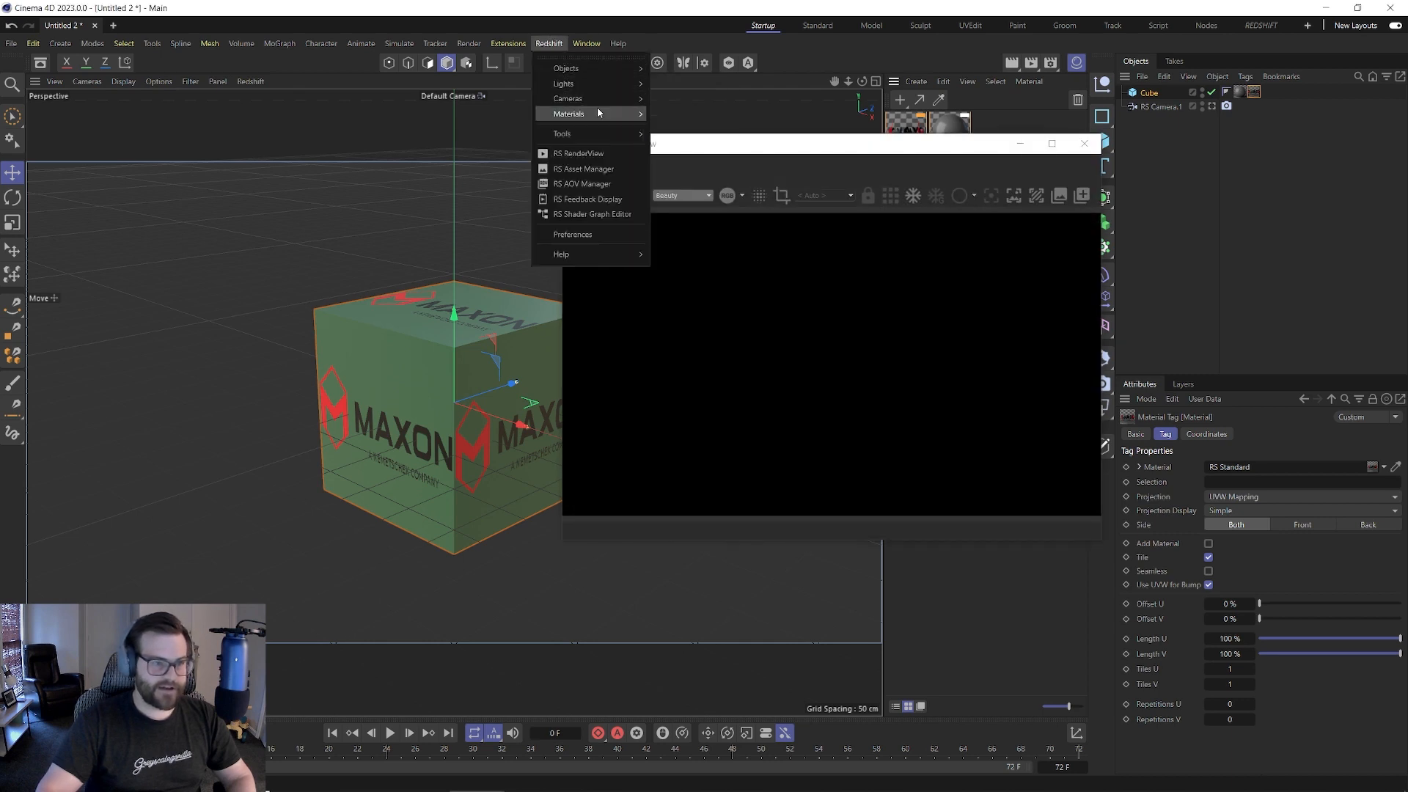
{"action": "mouse_move", "coordinate": [580, 68]}
{"action": "left_click", "coordinate": [682, 121]}
{"action": "left_click", "coordinate": [596, 195]}
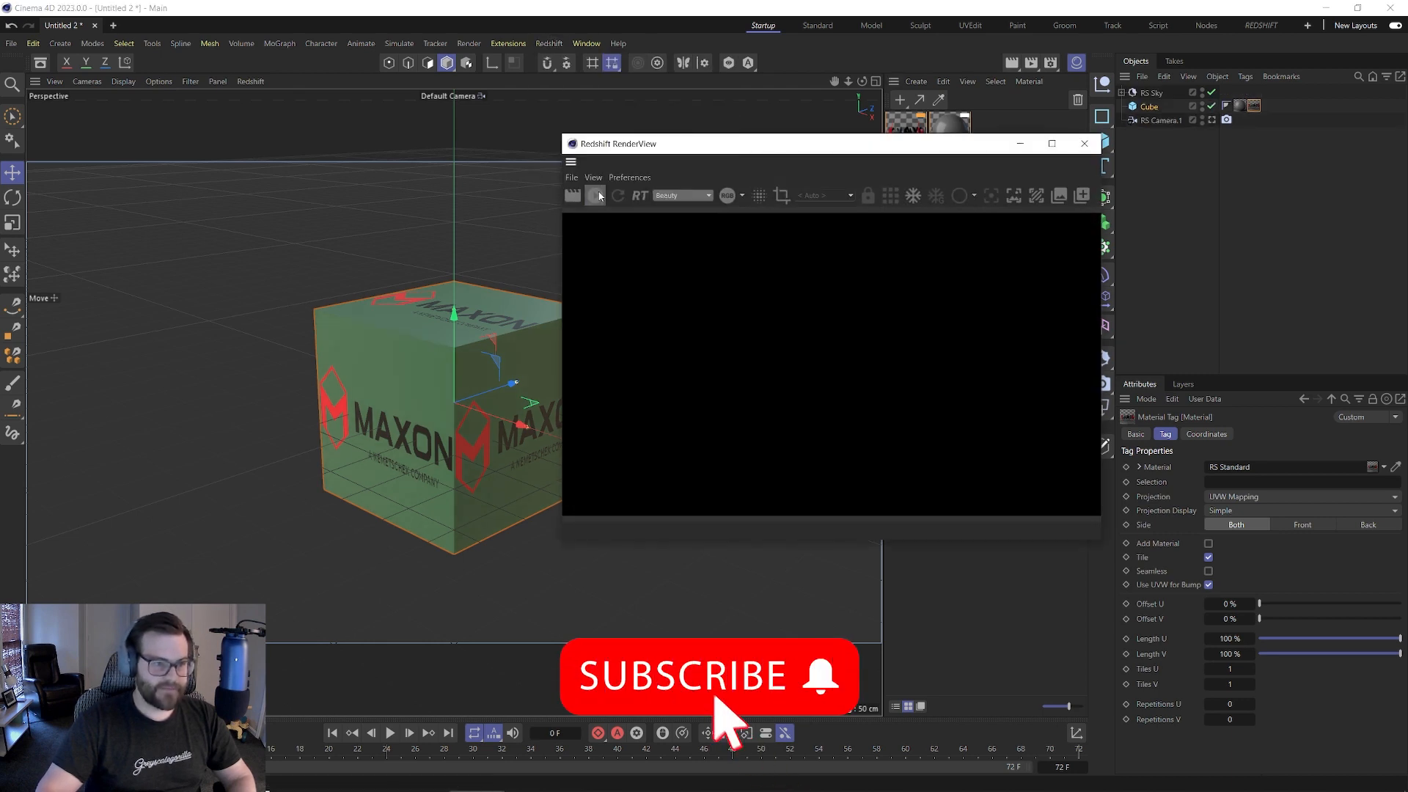
{"action": "left_click_drag", "start_coordinate": [750, 146], "coordinate": [572, 134]}
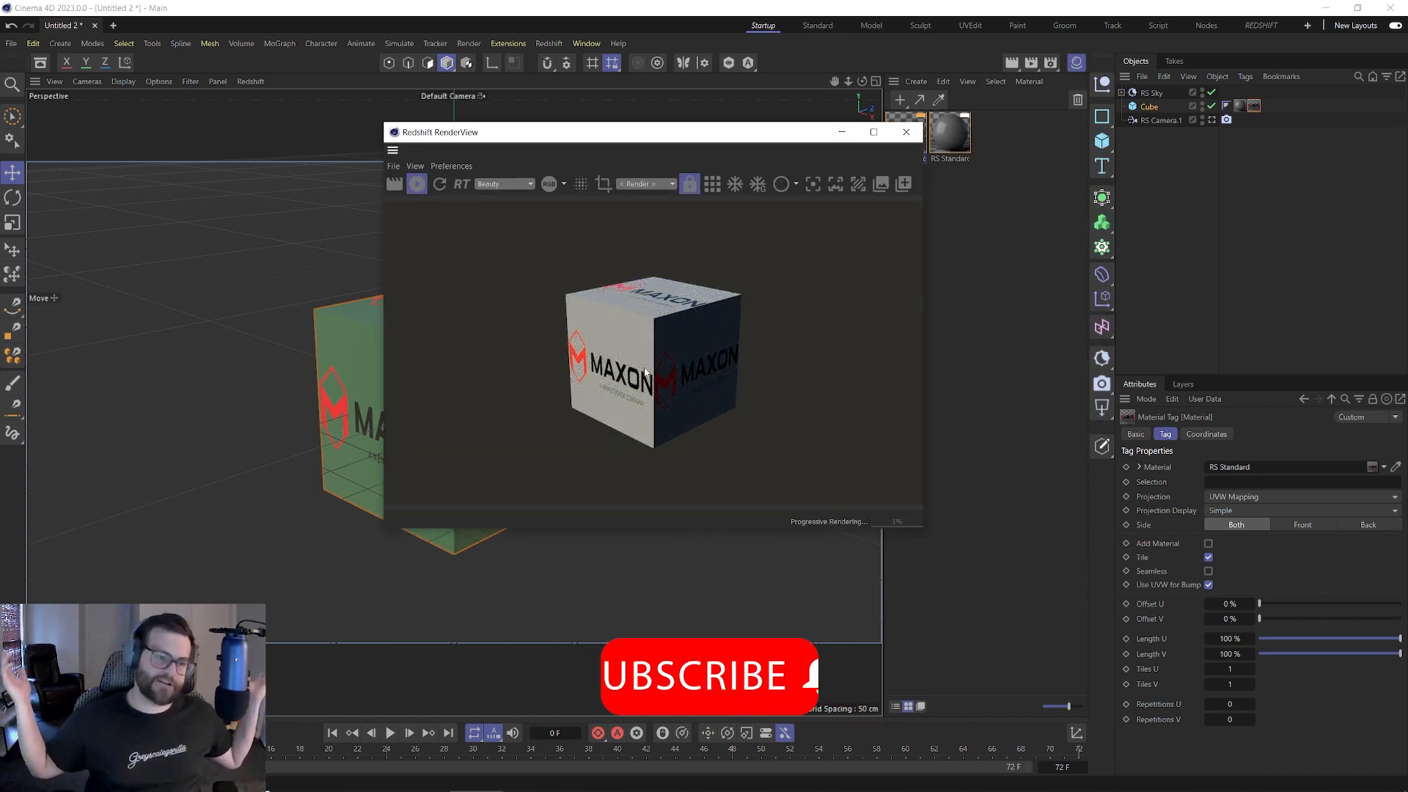
- Set the plain RS Standard material's base color to pure red (RGB 255, 0, 0)
{"action": "double_click", "coordinate": [950, 133]}
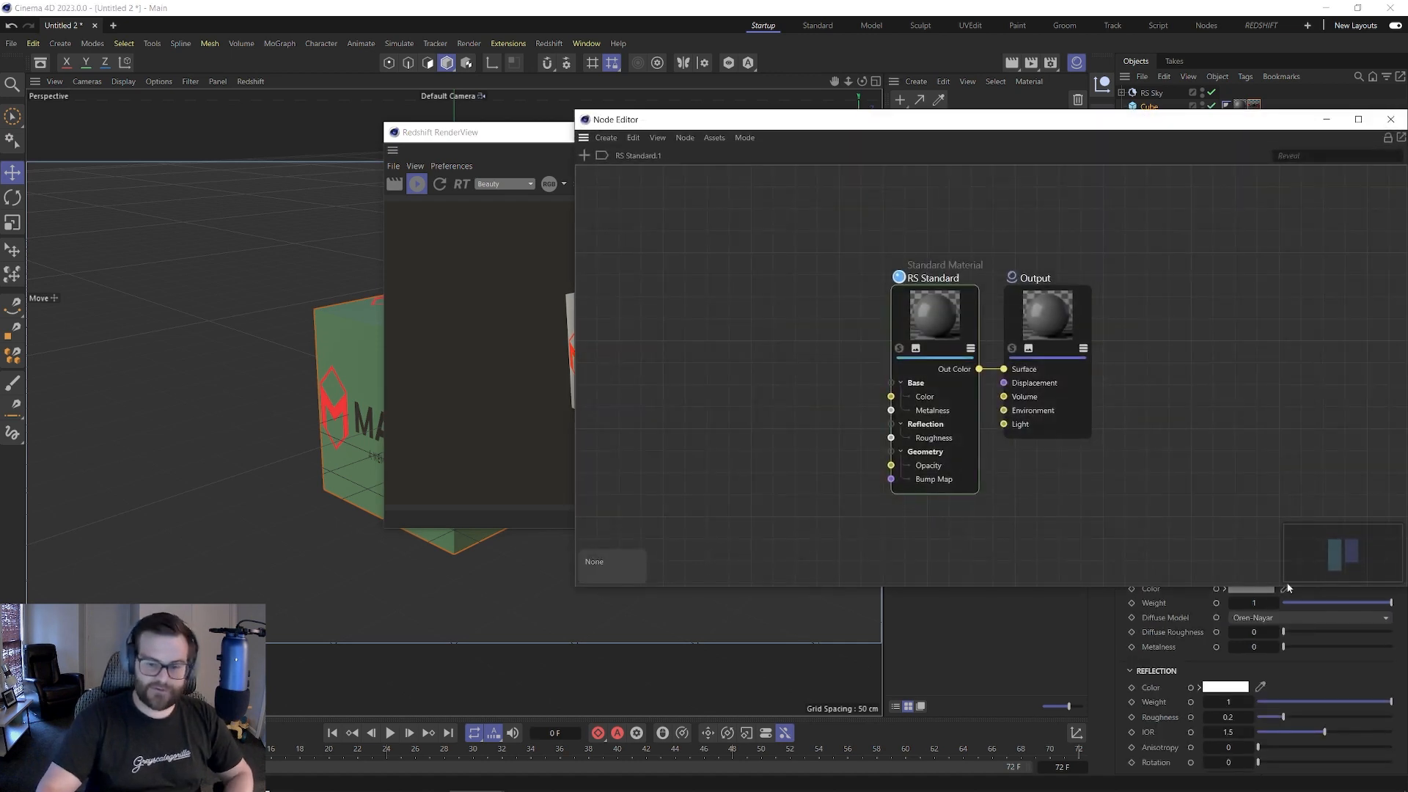
{"action": "left_click", "coordinate": [1391, 119]}
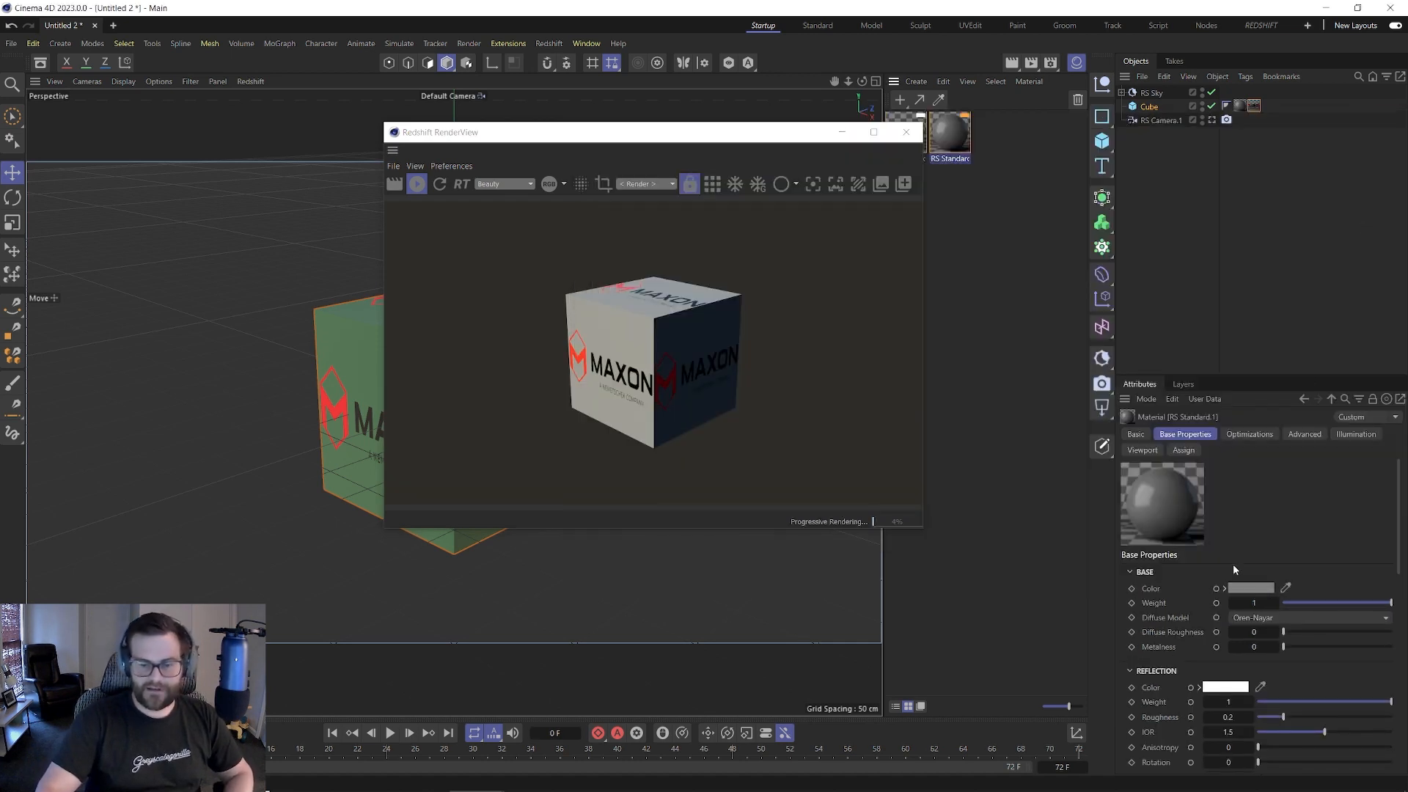
{"action": "left_click", "coordinate": [1250, 588]}
{"action": "left_click_drag", "start_coordinate": [1115, 657], "coordinate": [1352, 612]}
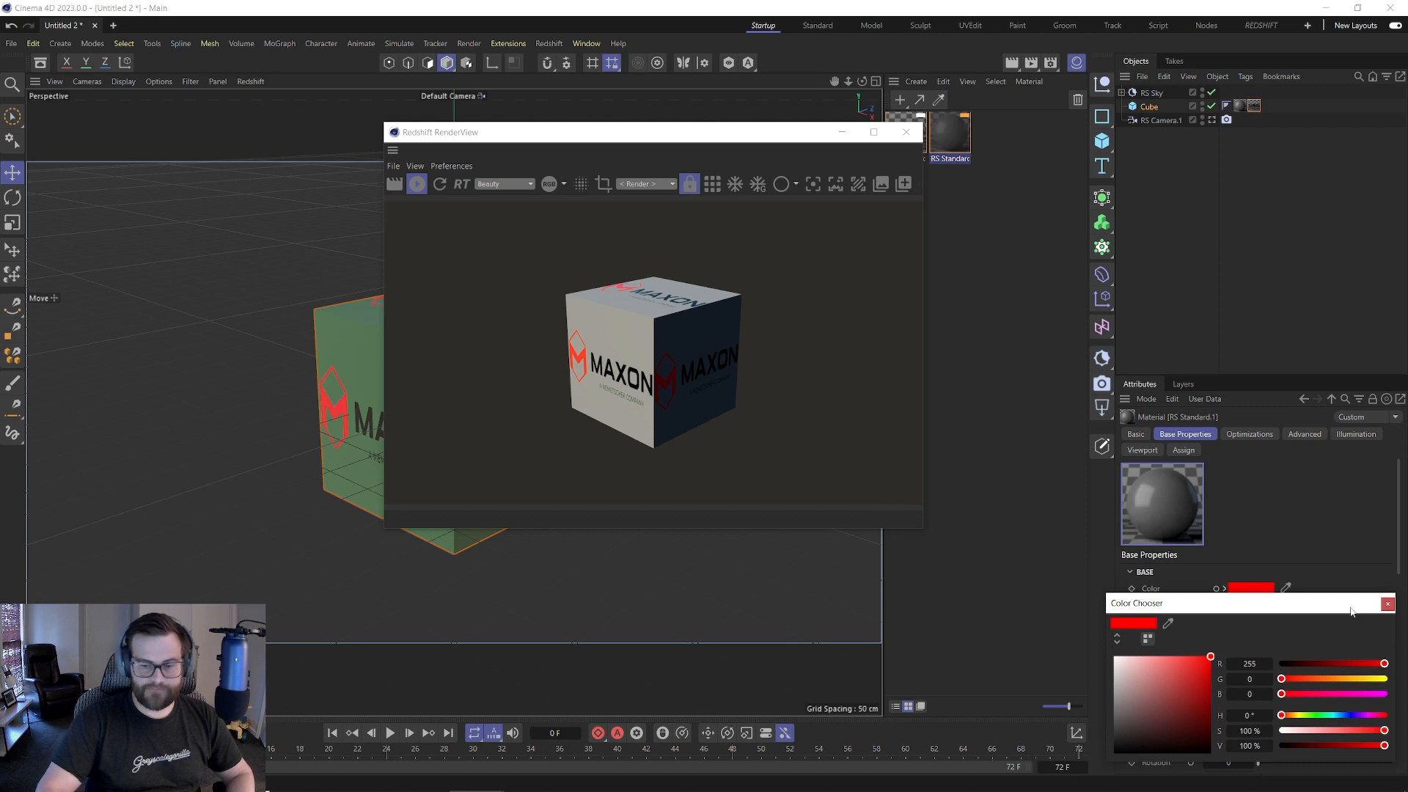
{"action": "left_click", "coordinate": [1387, 604]}
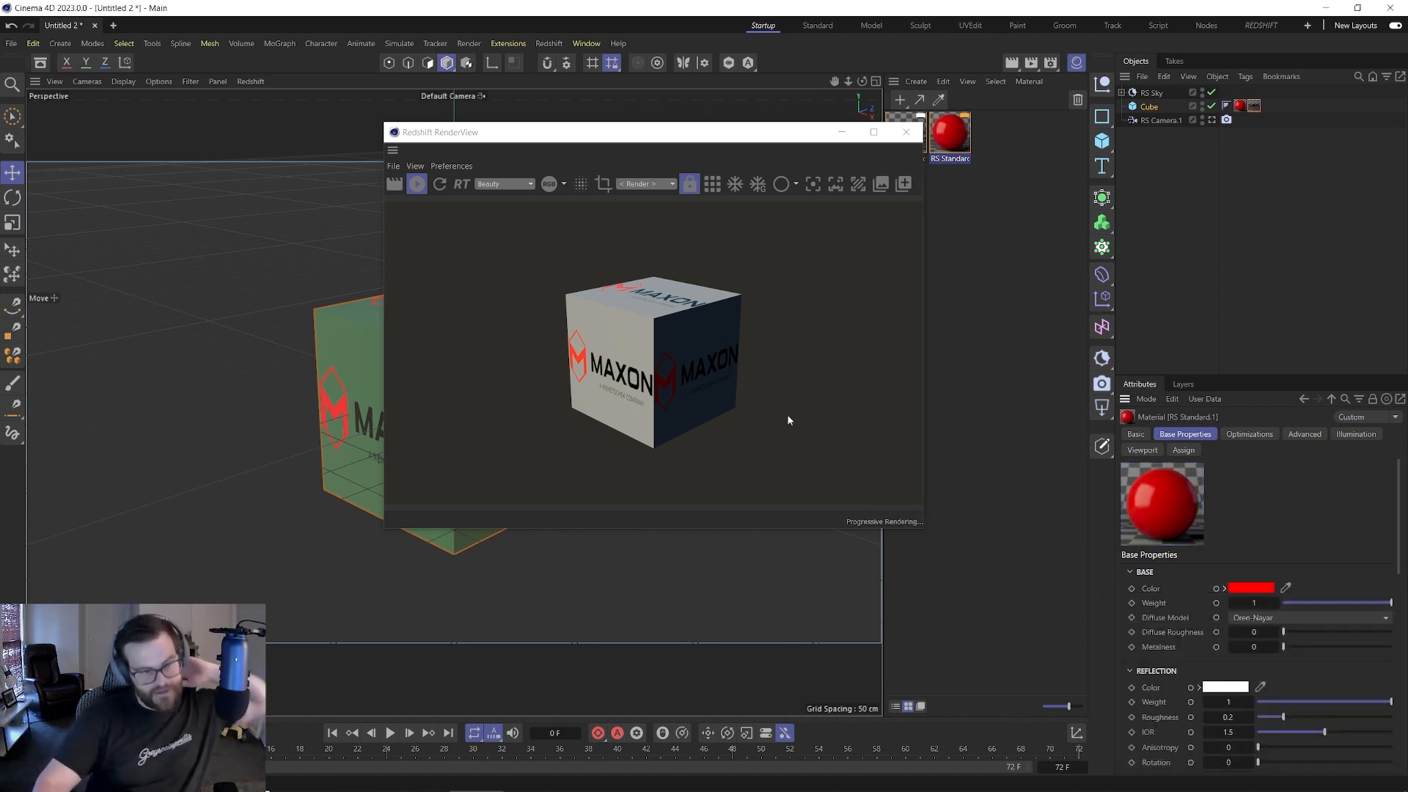
- Shift the plain material's base color hue to orange-yellow and close the RenderView
{"action": "left_click", "coordinate": [1247, 588]}
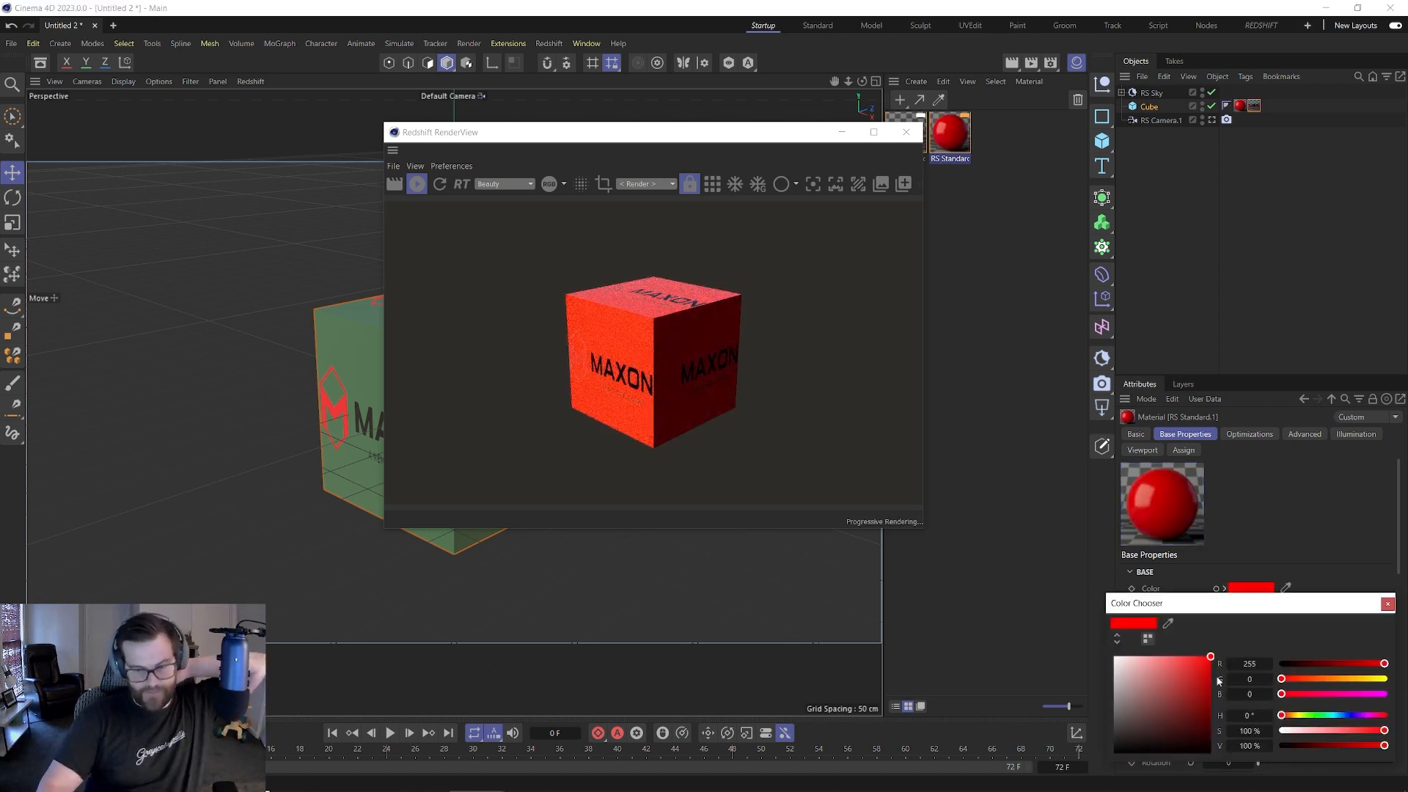
{"action": "left_click", "coordinate": [1294, 715]}
{"action": "left_click", "coordinate": [1387, 607]}
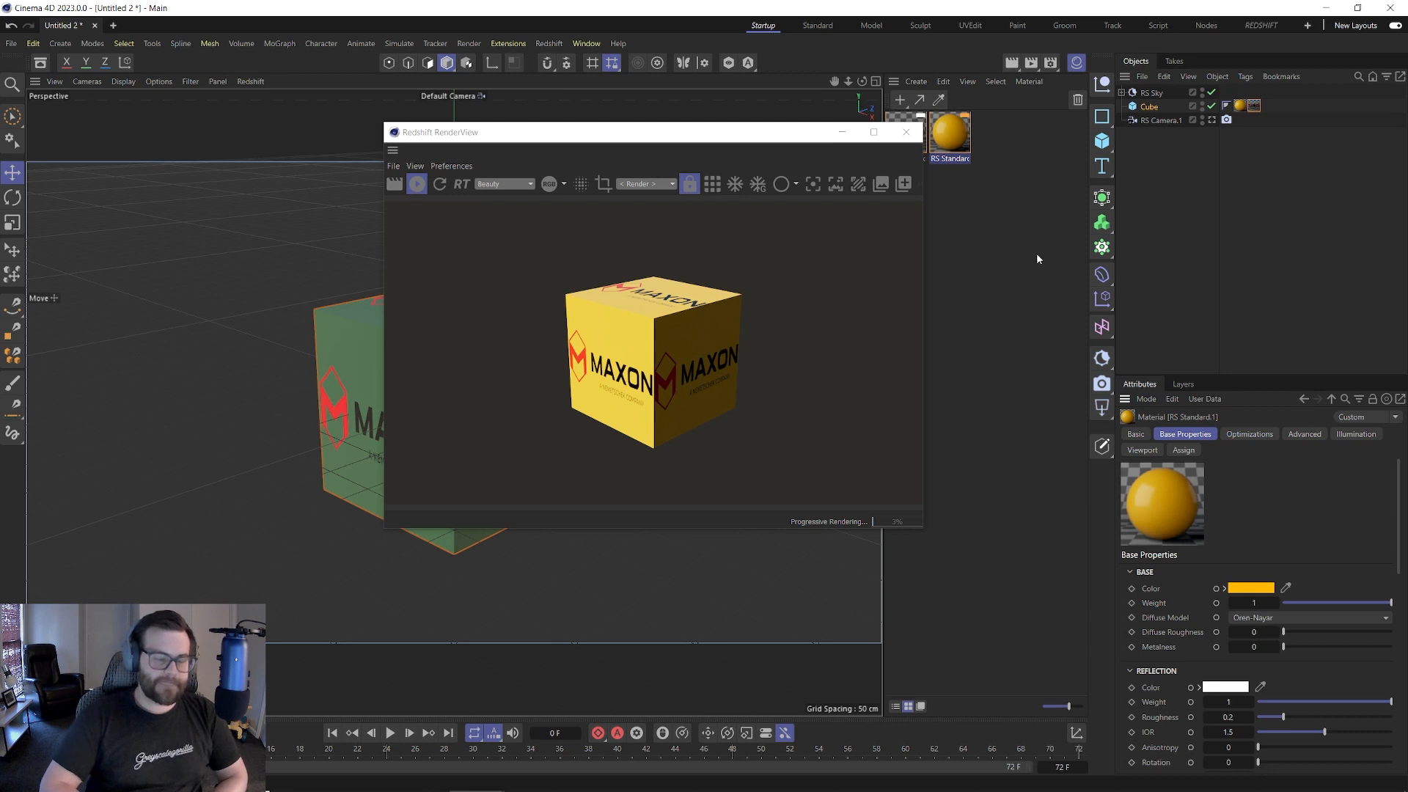
{"action": "left_click", "coordinate": [915, 137]}
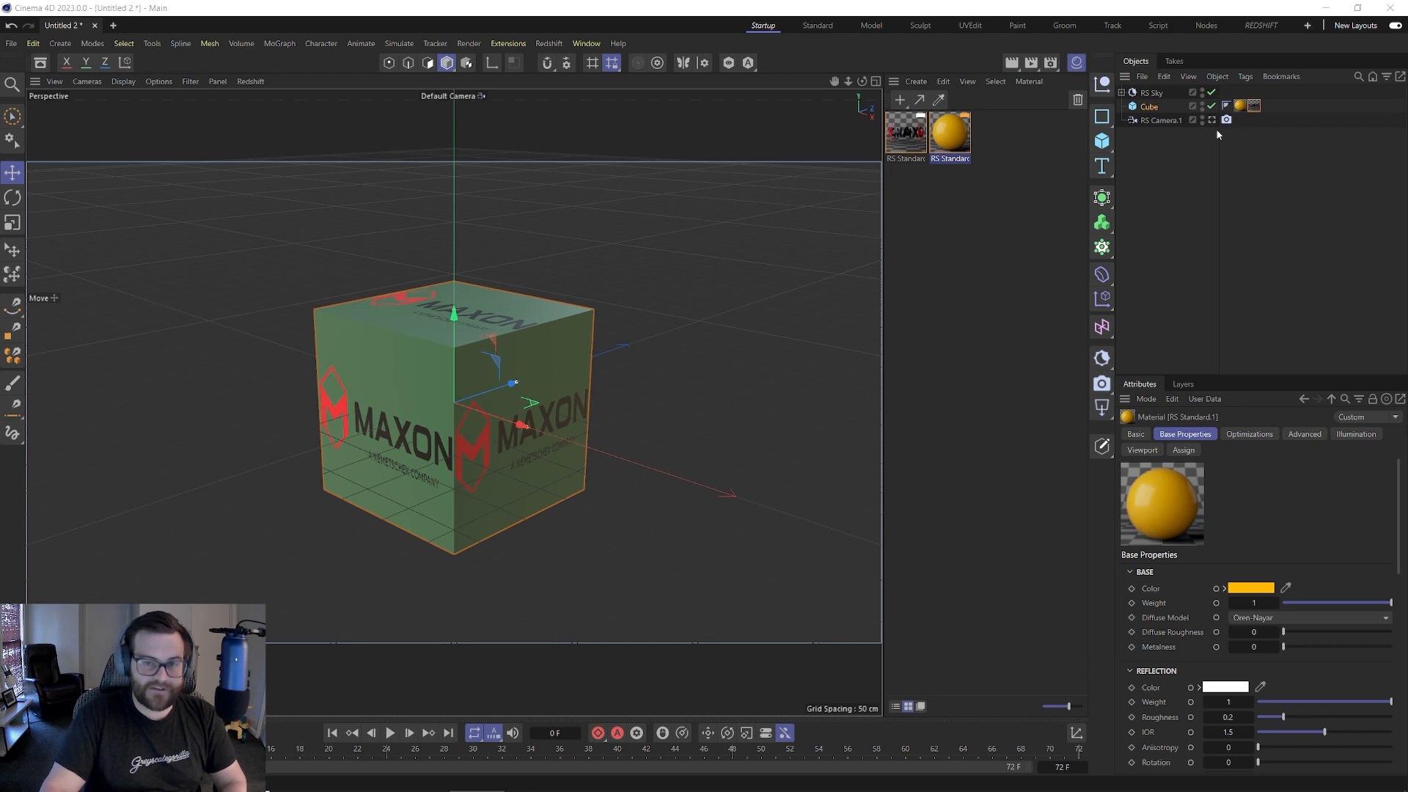
- Try a Length V of 33 % on the cube's Maxon logo material tag and return it to 100 %
{"action": "left_click", "coordinate": [1253, 106]}
{"action": "mouse_move", "coordinate": [1322, 654]}
{"action": "left_mouse_down"}
{"action": "mouse_move", "coordinate": [1293, 654]}
{"action": "mouse_move", "coordinate": [1307, 664]}
{"action": "left_mouse_up"}
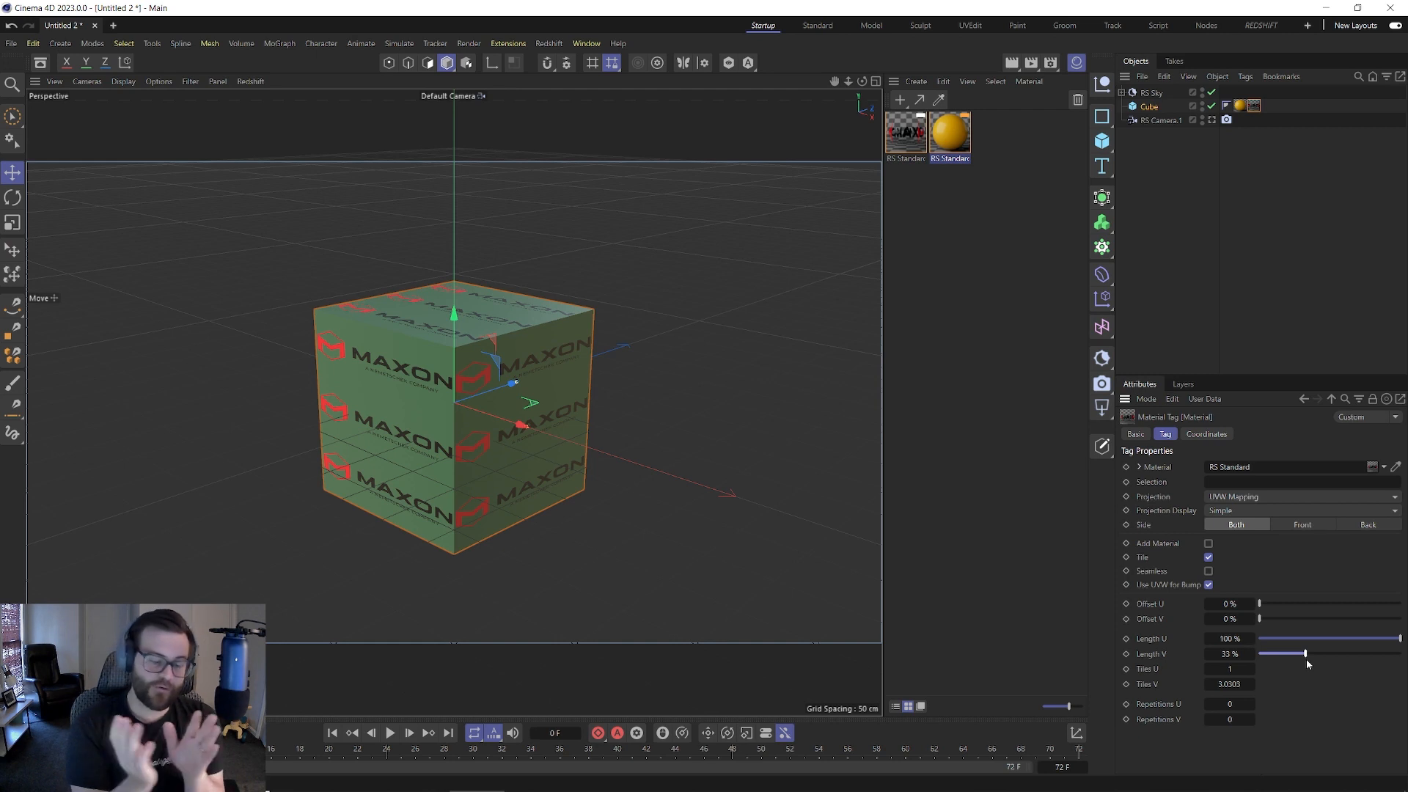
{"action": "left_click_drag", "start_coordinate": [1305, 658], "coordinate": [1405, 646]}
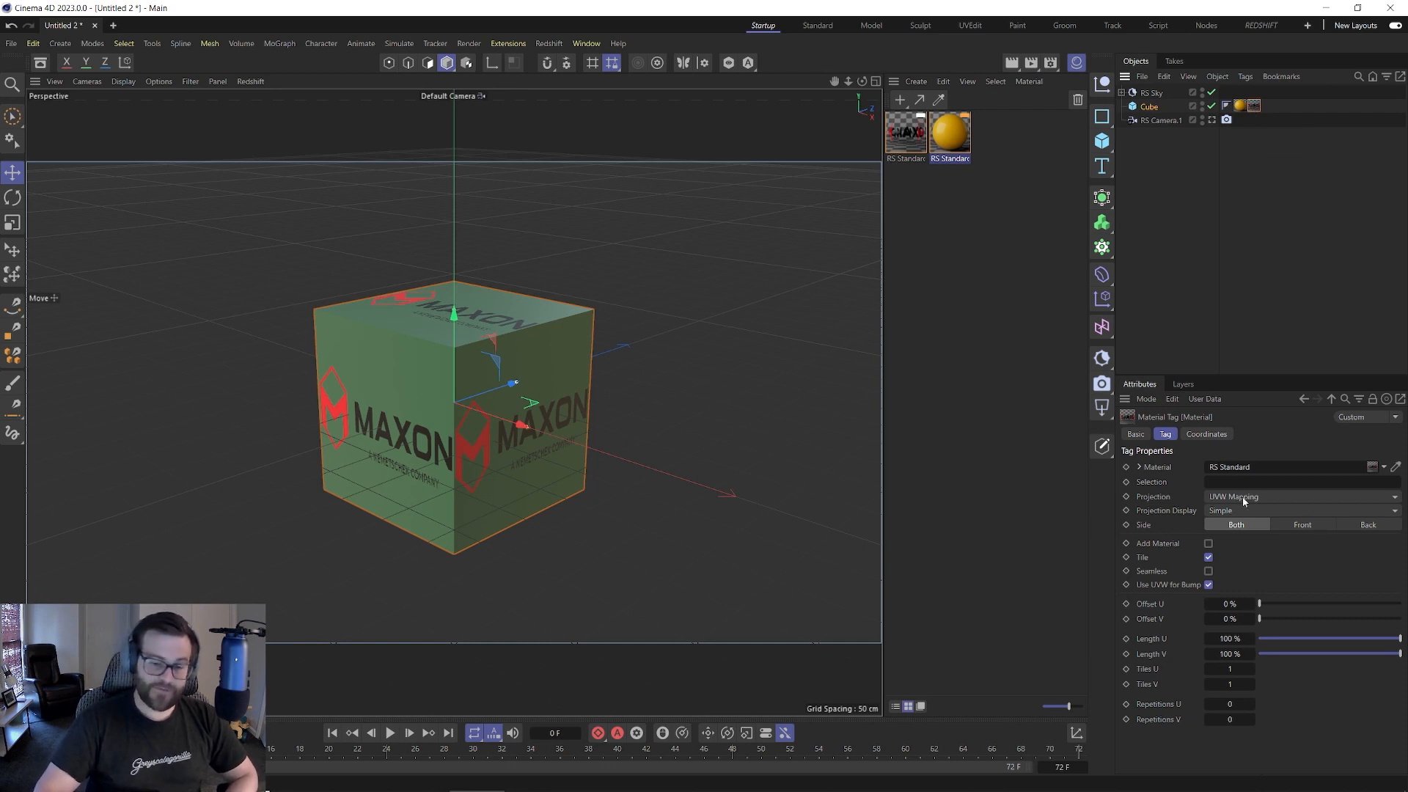
- Disable Tile on the Maxon logo material tag and set its projection to Flat
{"action": "left_click", "coordinate": [1208, 558]}
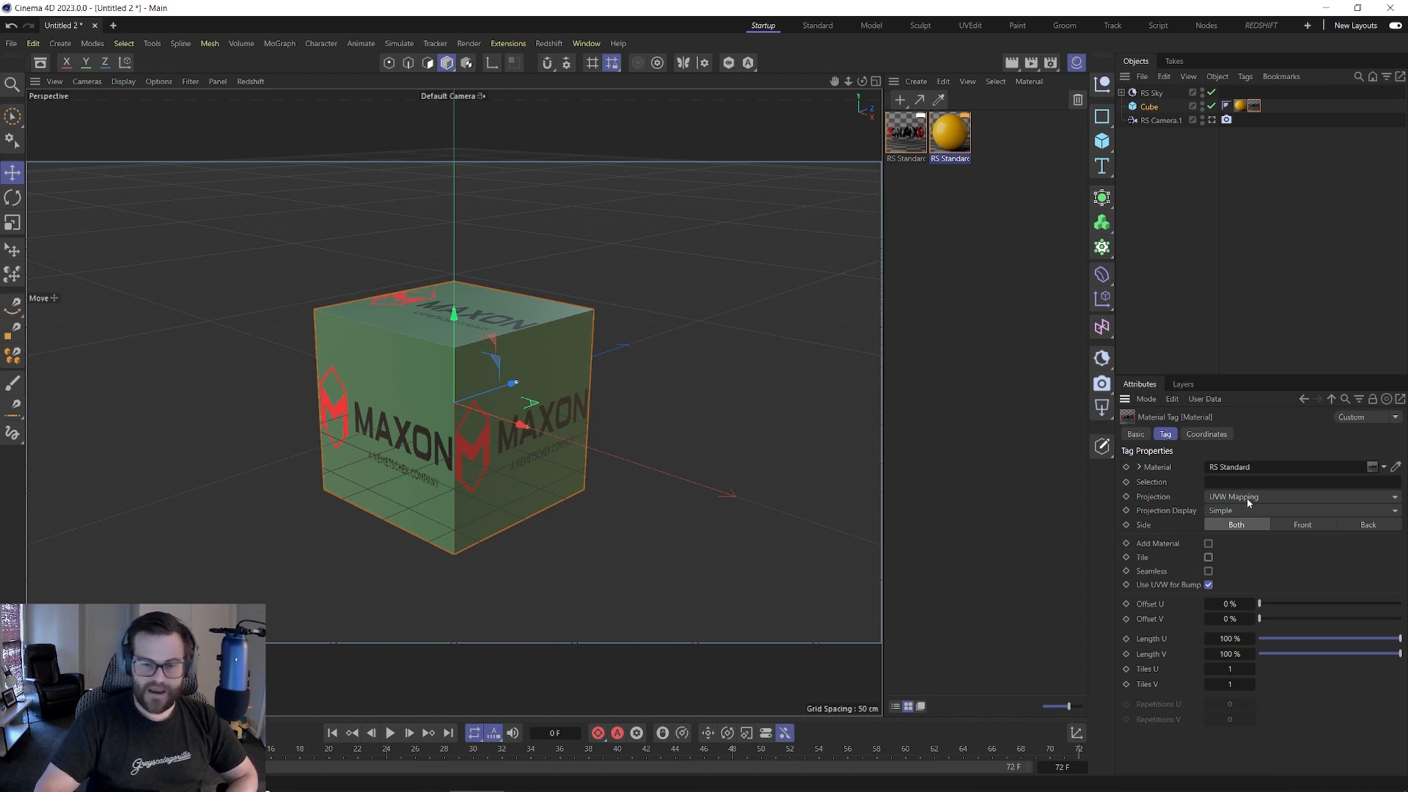
{"action": "left_click", "coordinate": [1246, 499]}
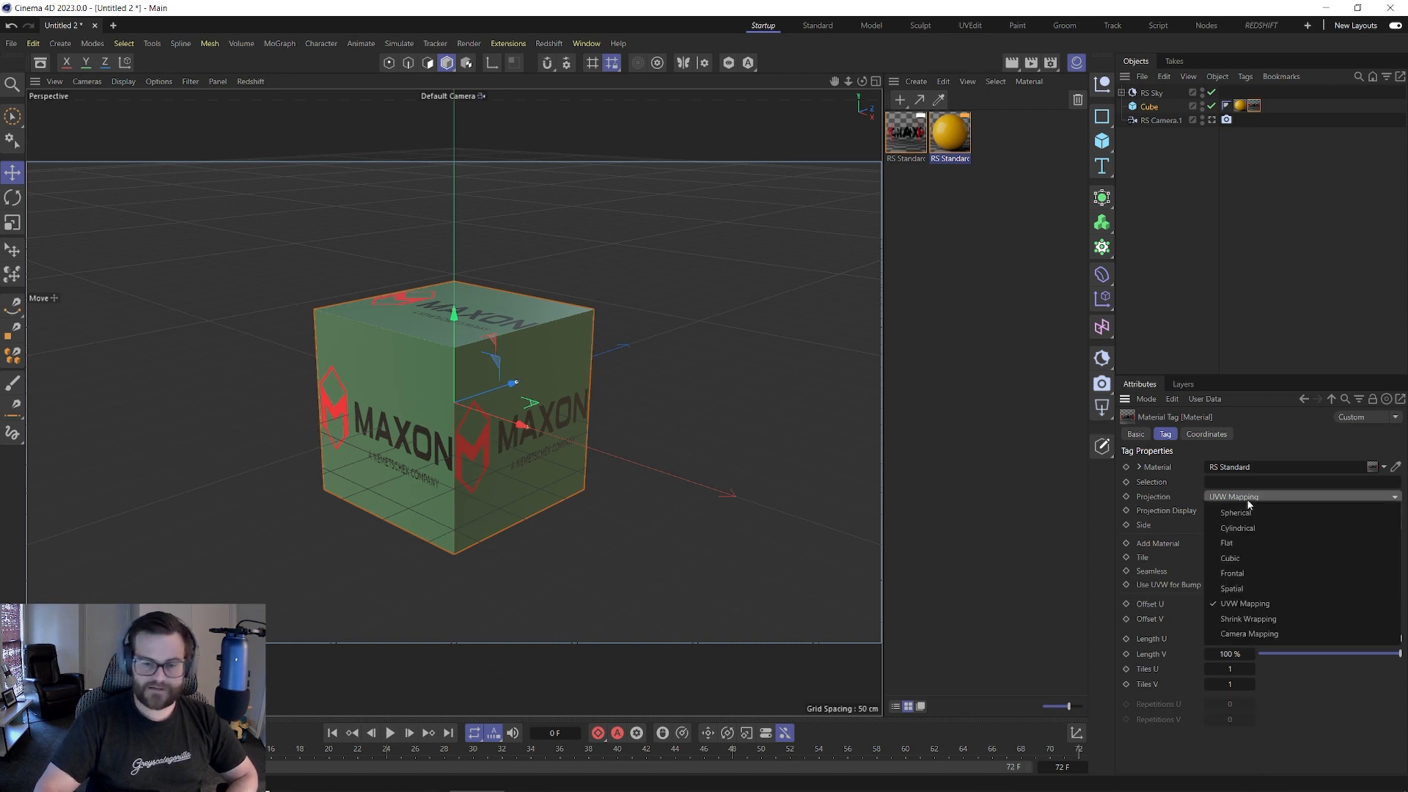
{"action": "left_click", "coordinate": [1248, 542]}
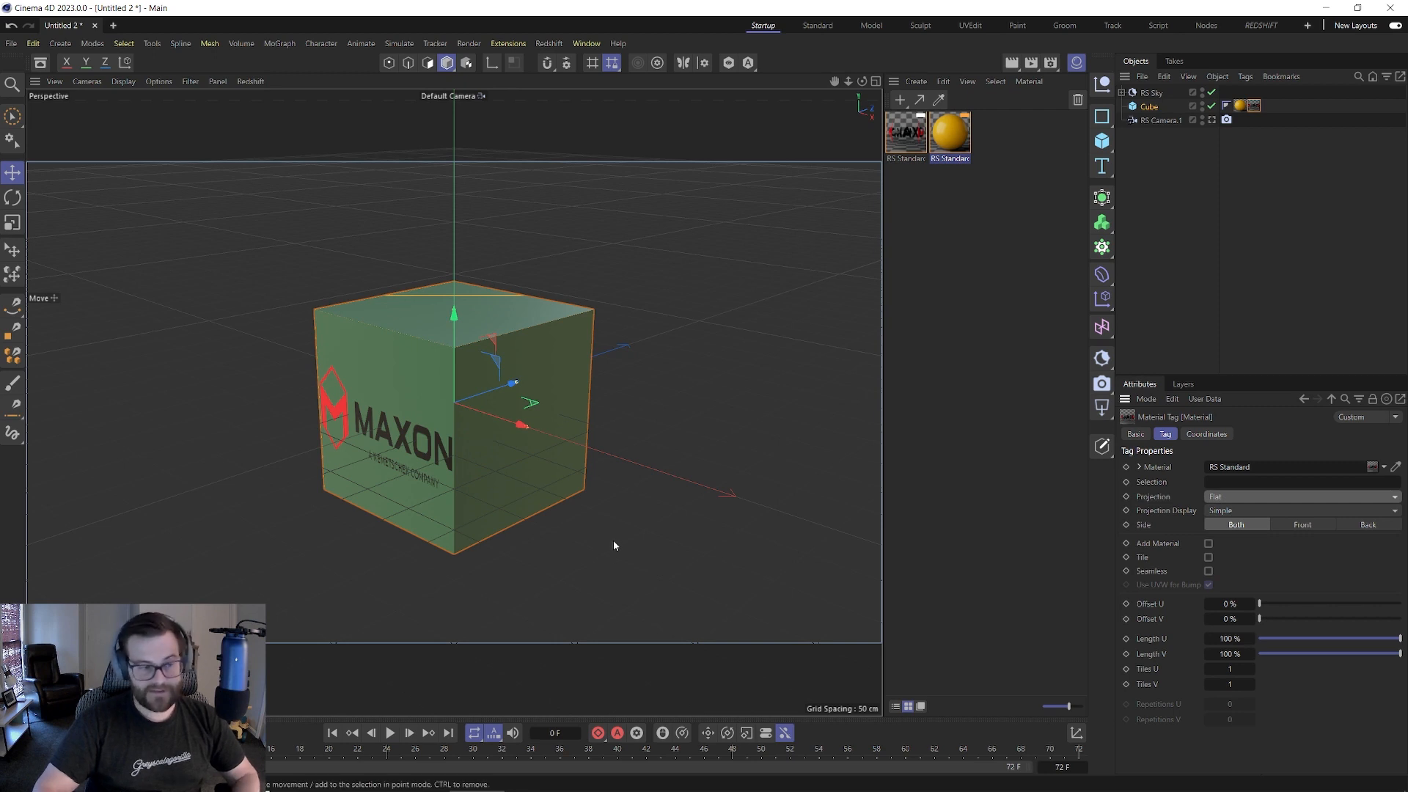
- Enable texture mode and flatten the logo projection vertically by setting the material tag's Tiles V to 1.9
{"action": "left_click", "coordinate": [466, 63]}
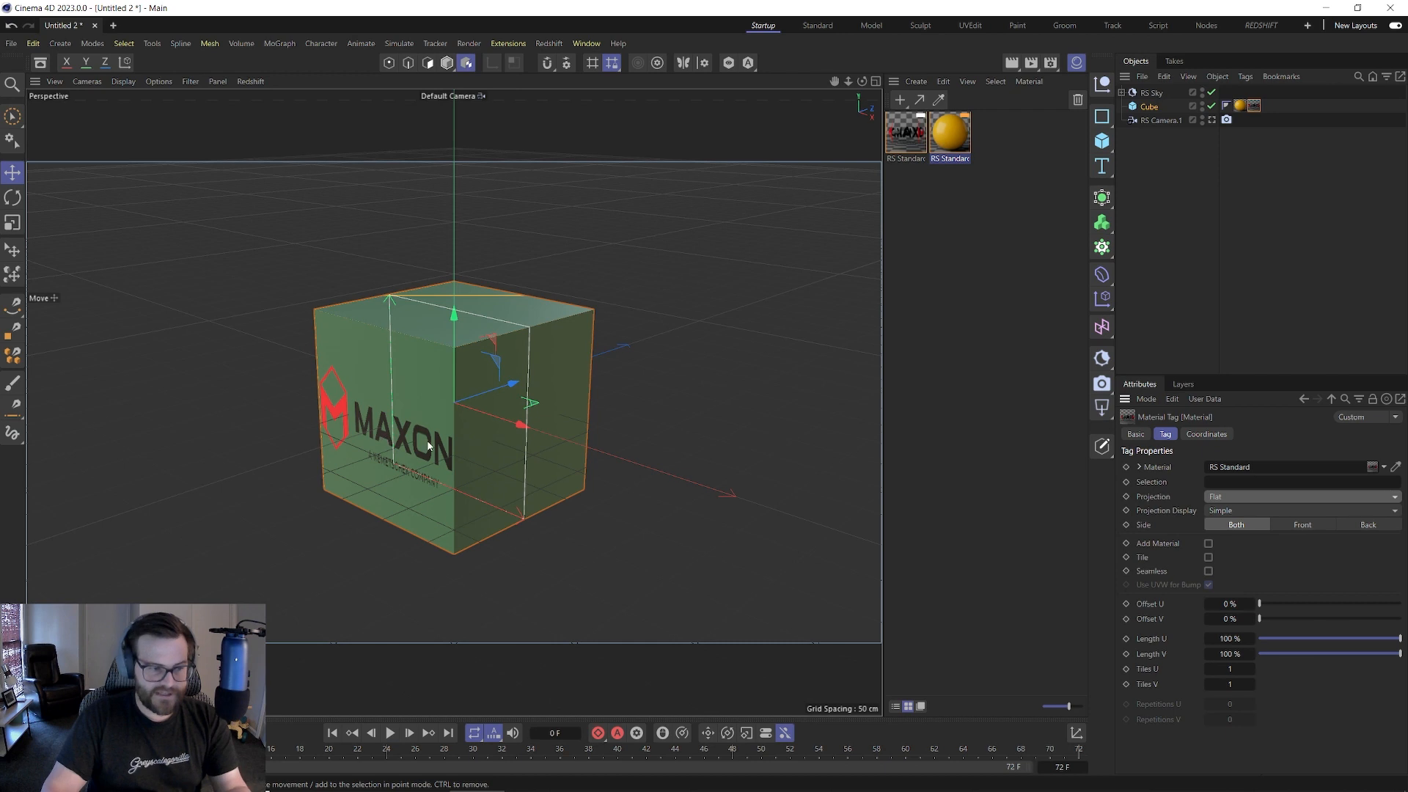
{"action": "left_click_drag", "start_coordinate": [1398, 638], "coordinate": [1394, 637]}
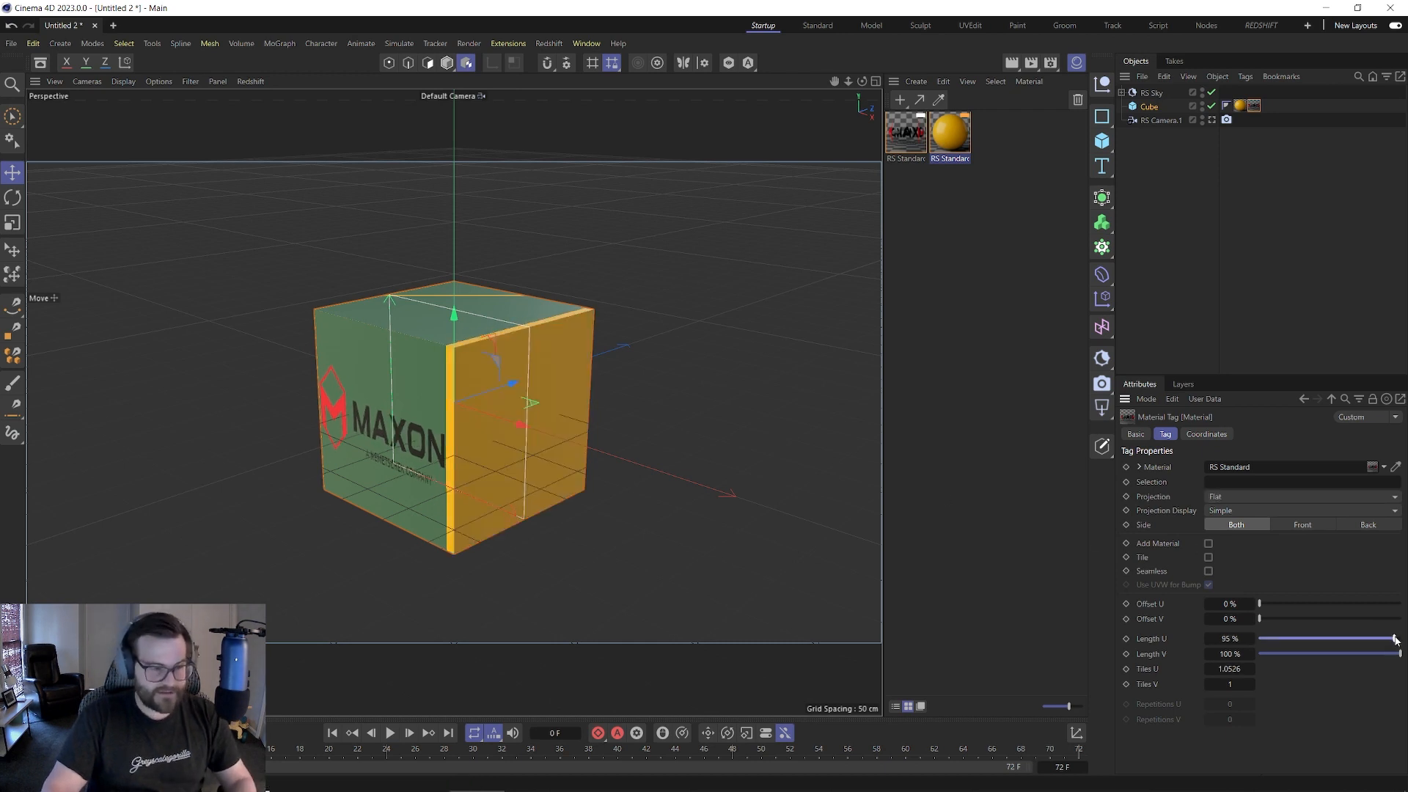
{"action": "key", "text": "ctrl+z"}
{"action": "left_click_drag", "start_coordinate": [1385, 657], "coordinate": [1368, 658]}
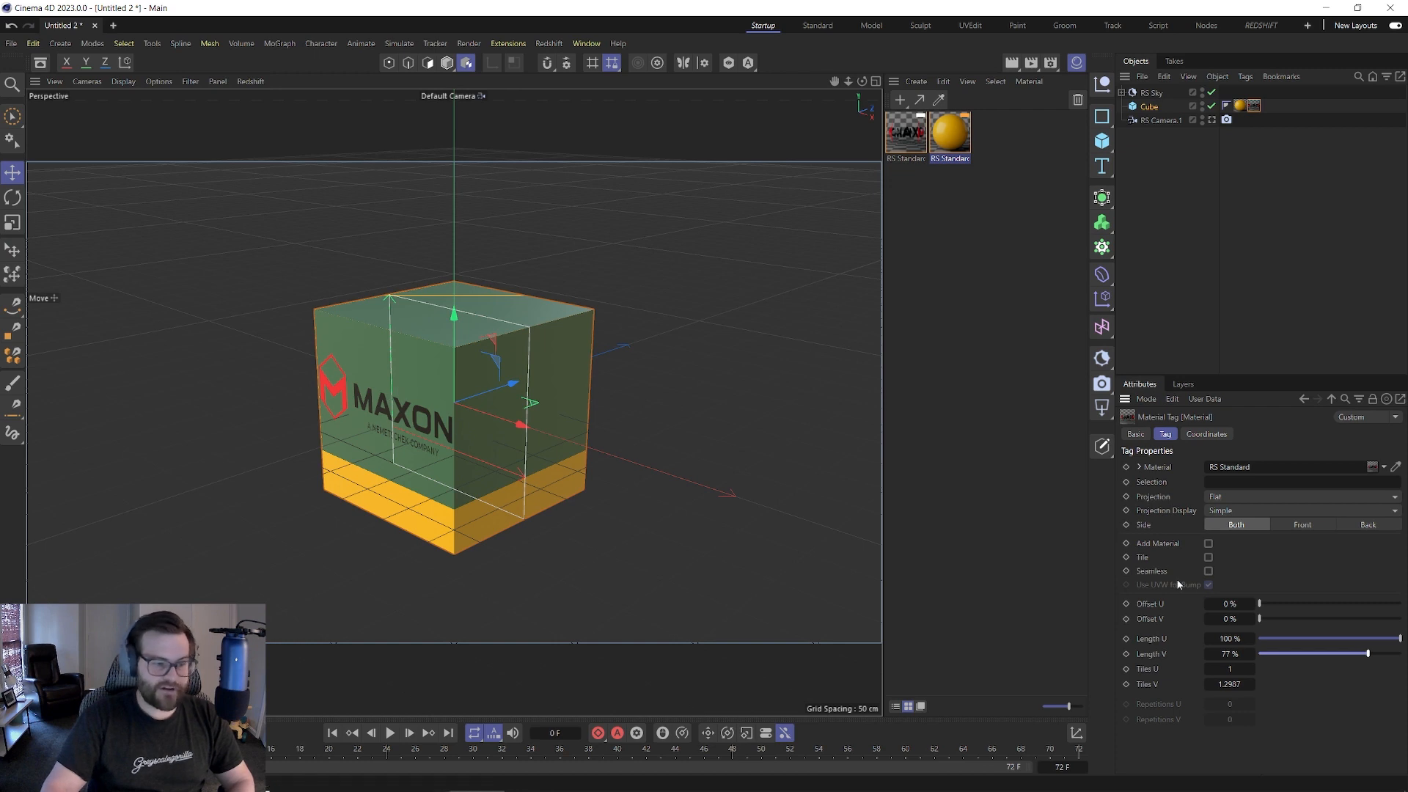
{"action": "left_click_drag", "start_coordinate": [1360, 651], "coordinate": [1340, 654]}
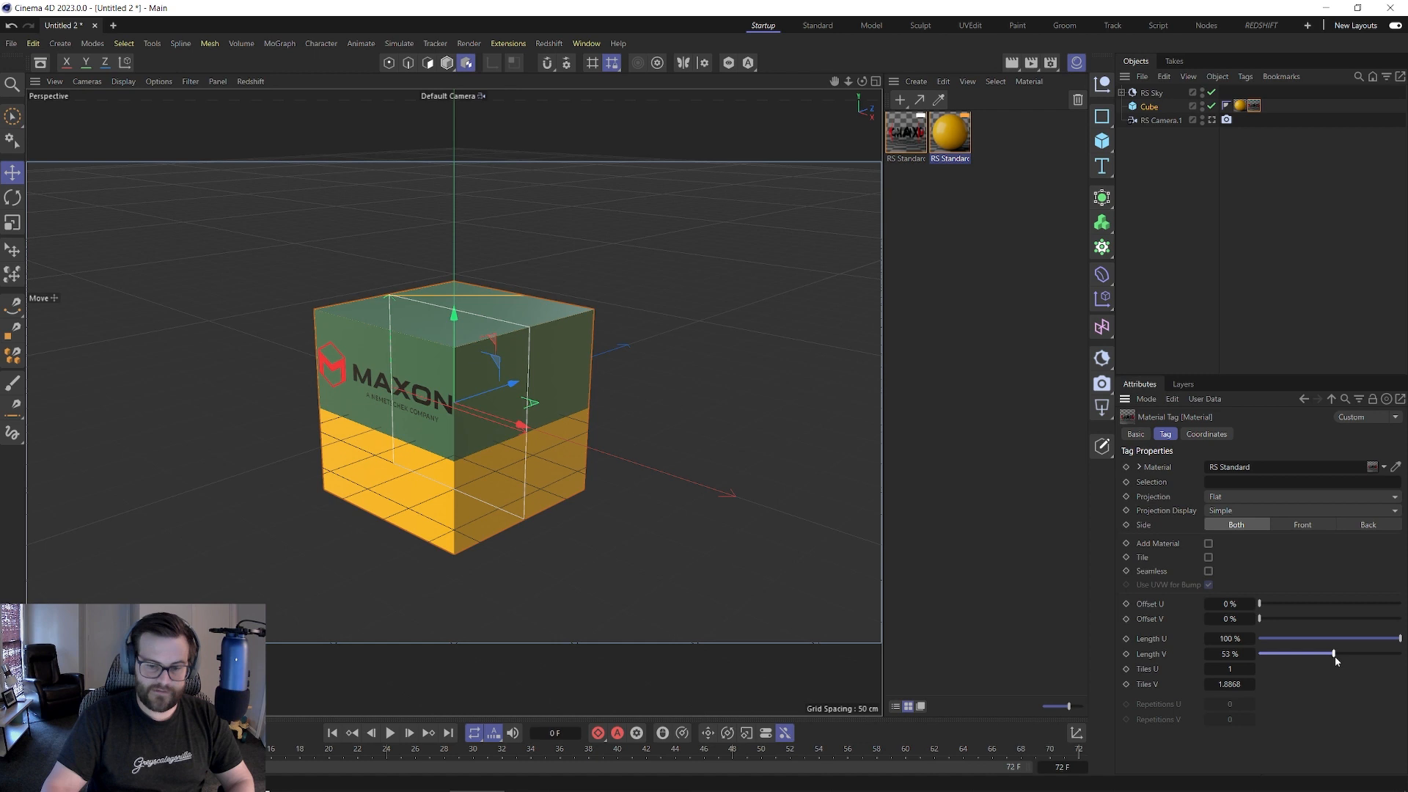
{"action": "left_click_drag", "start_coordinate": [1339, 659], "coordinate": [1335, 659]}
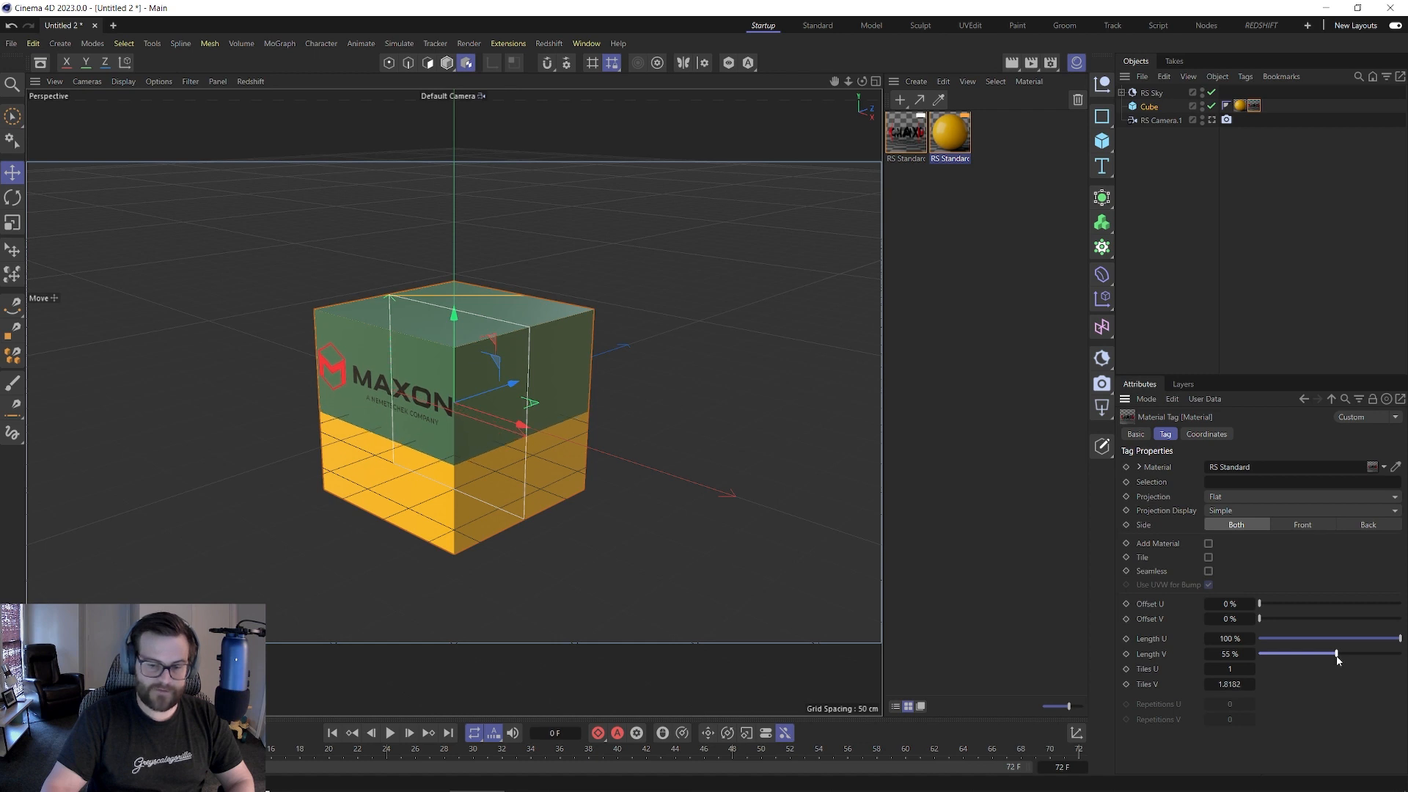
{"action": "double_click", "coordinate": [1221, 683]}
{"action": "type", "text": "1.9"}
{"action": "key", "text": "Return"}
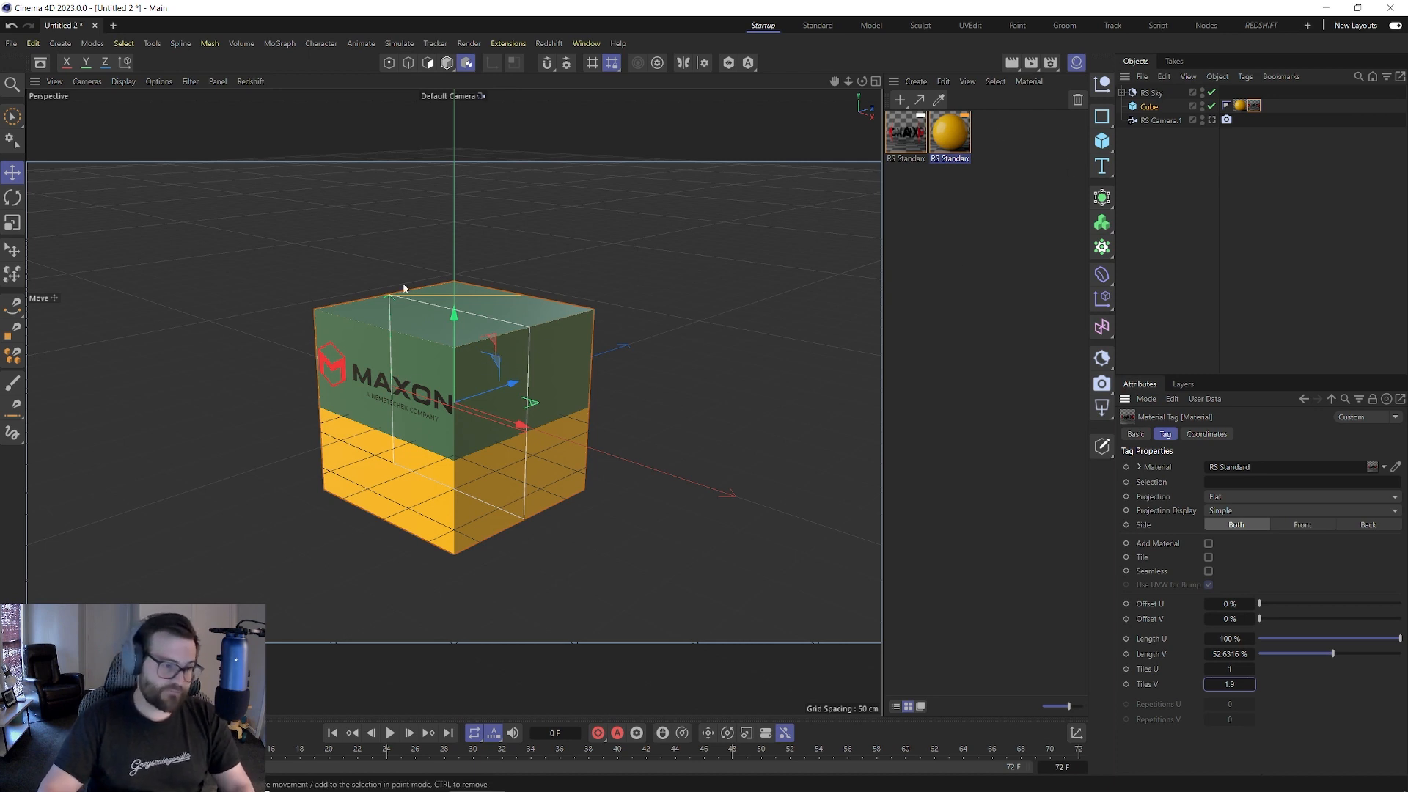
- Scale the logo projection down uniformly and move it to the lower outer corner of the cube's front-left face
{"action": "left_click", "coordinate": [466, 64]}
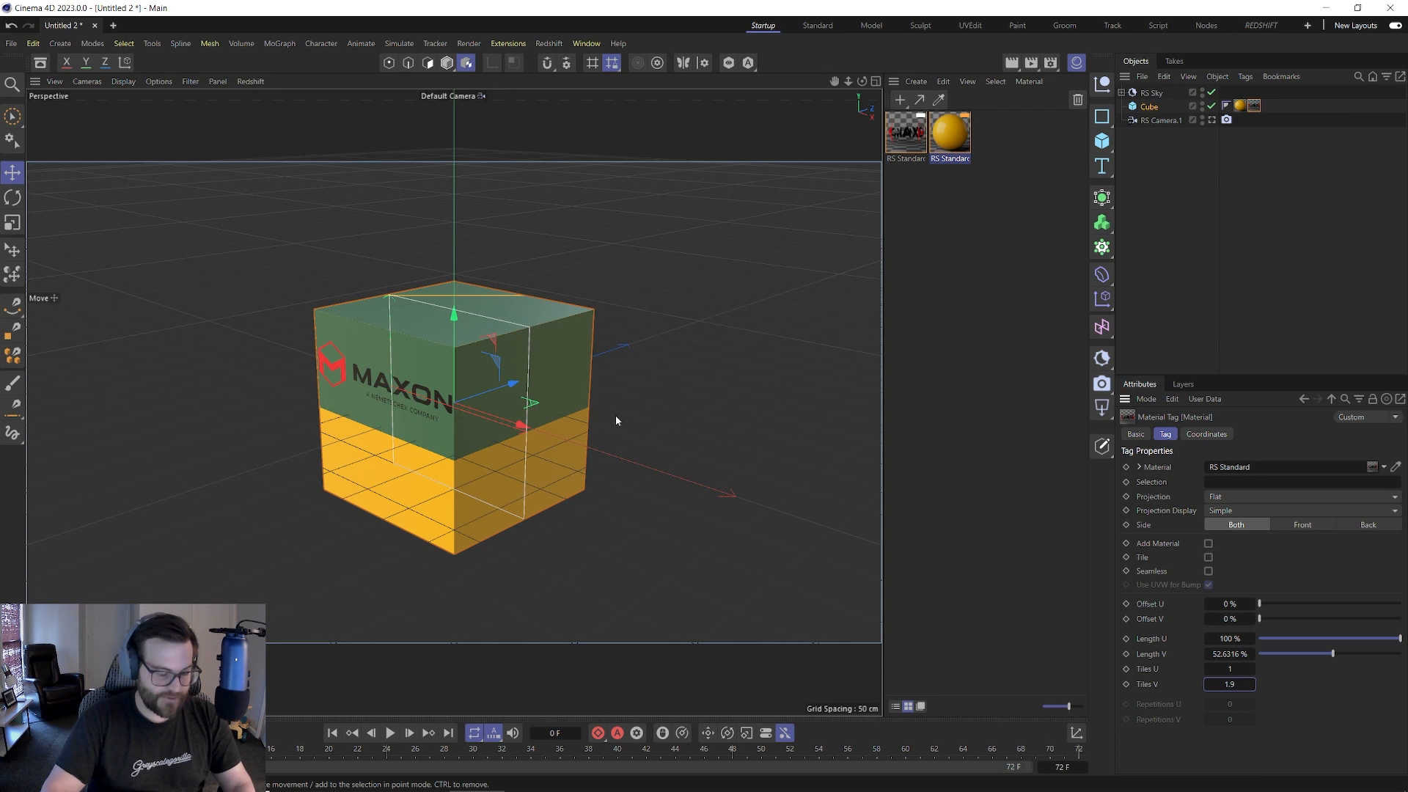
{"action": "key", "text": "t"}
{"action": "left_click_drag", "start_coordinate": [696, 311], "coordinate": [510, 394]}
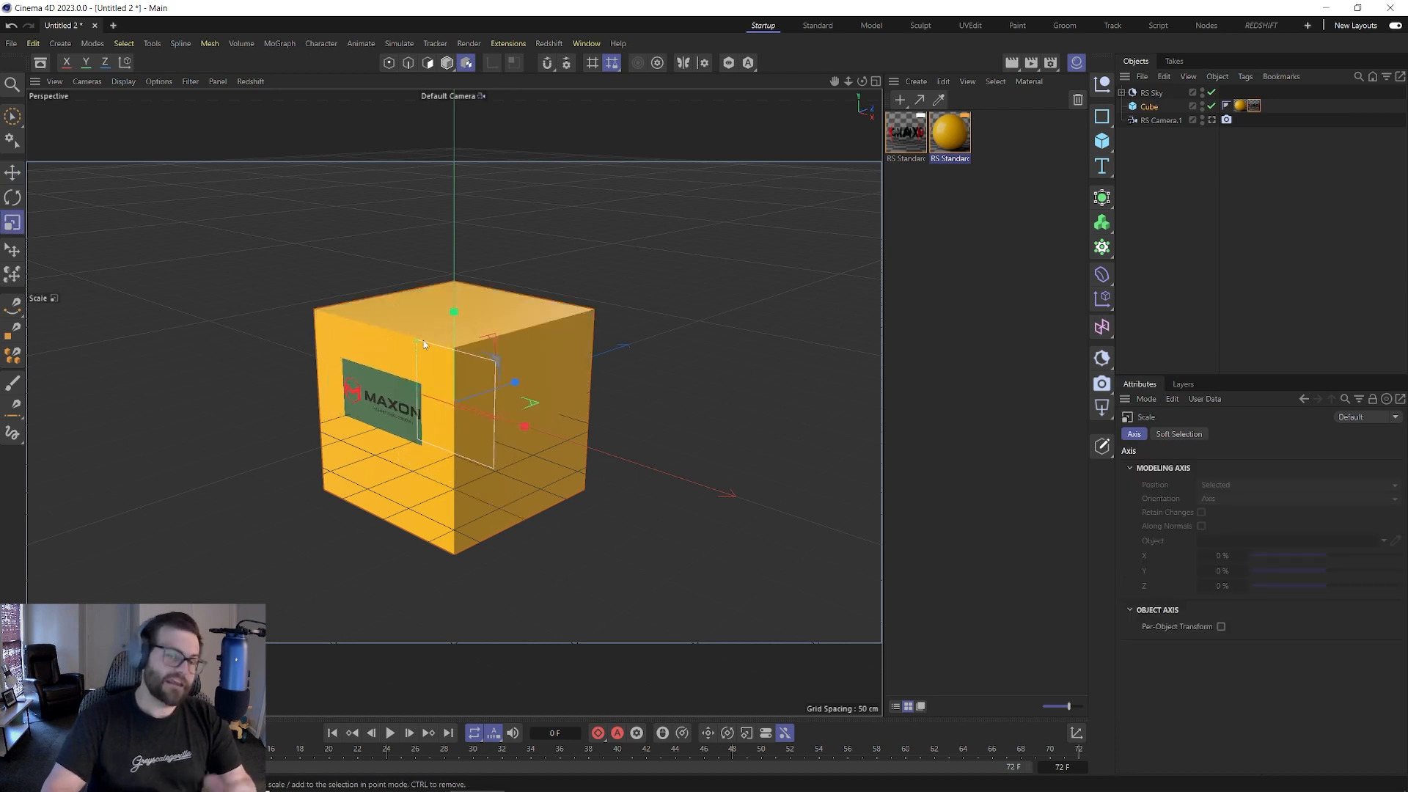
{"action": "key", "text": "e"}
{"action": "left_click_drag", "start_coordinate": [503, 364], "coordinate": [466, 447]}
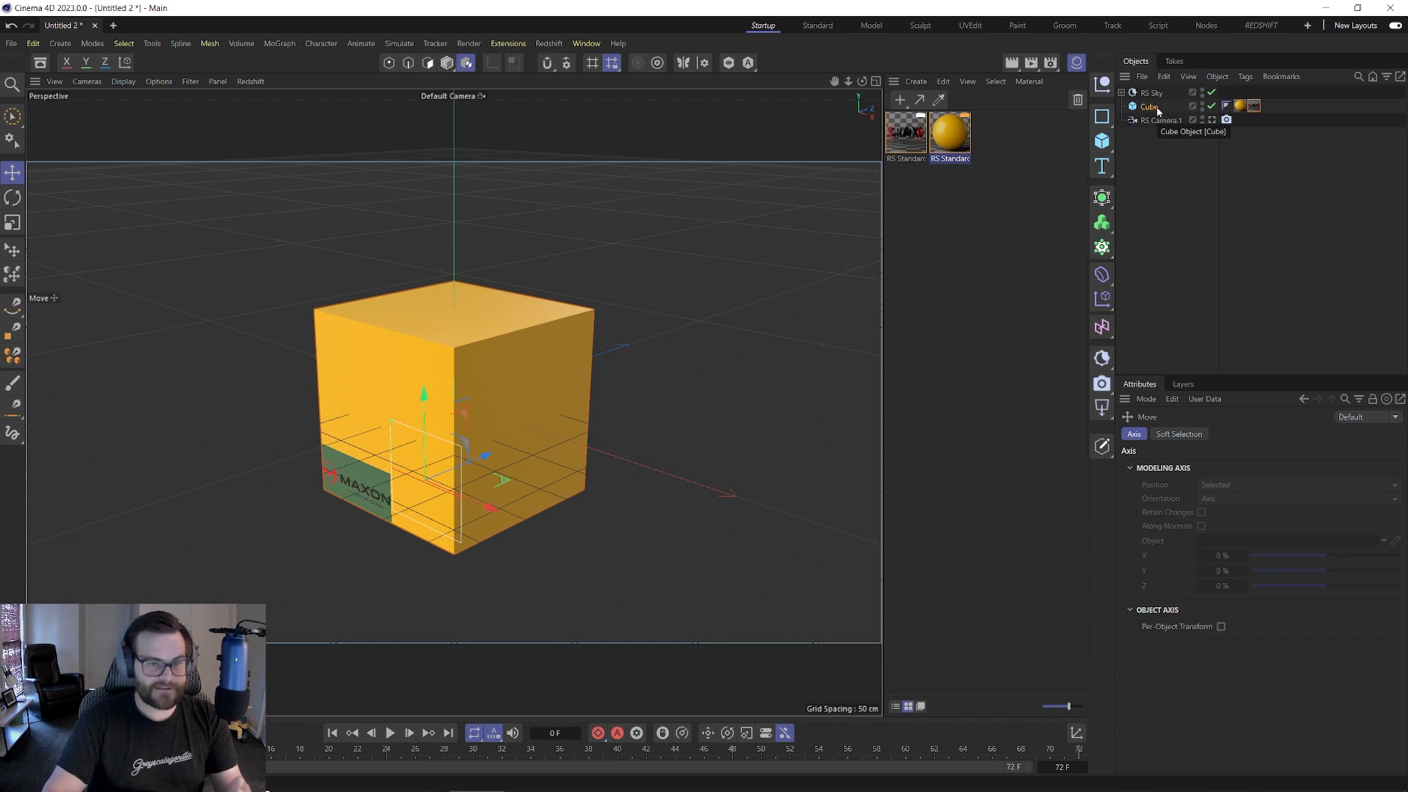
- Replace the cube with a sphere of 100 cm radius, transferring both material tags from the cube to the sphere
{"action": "left_click_drag", "start_coordinate": [1101, 142], "coordinate": [1263, 201]}
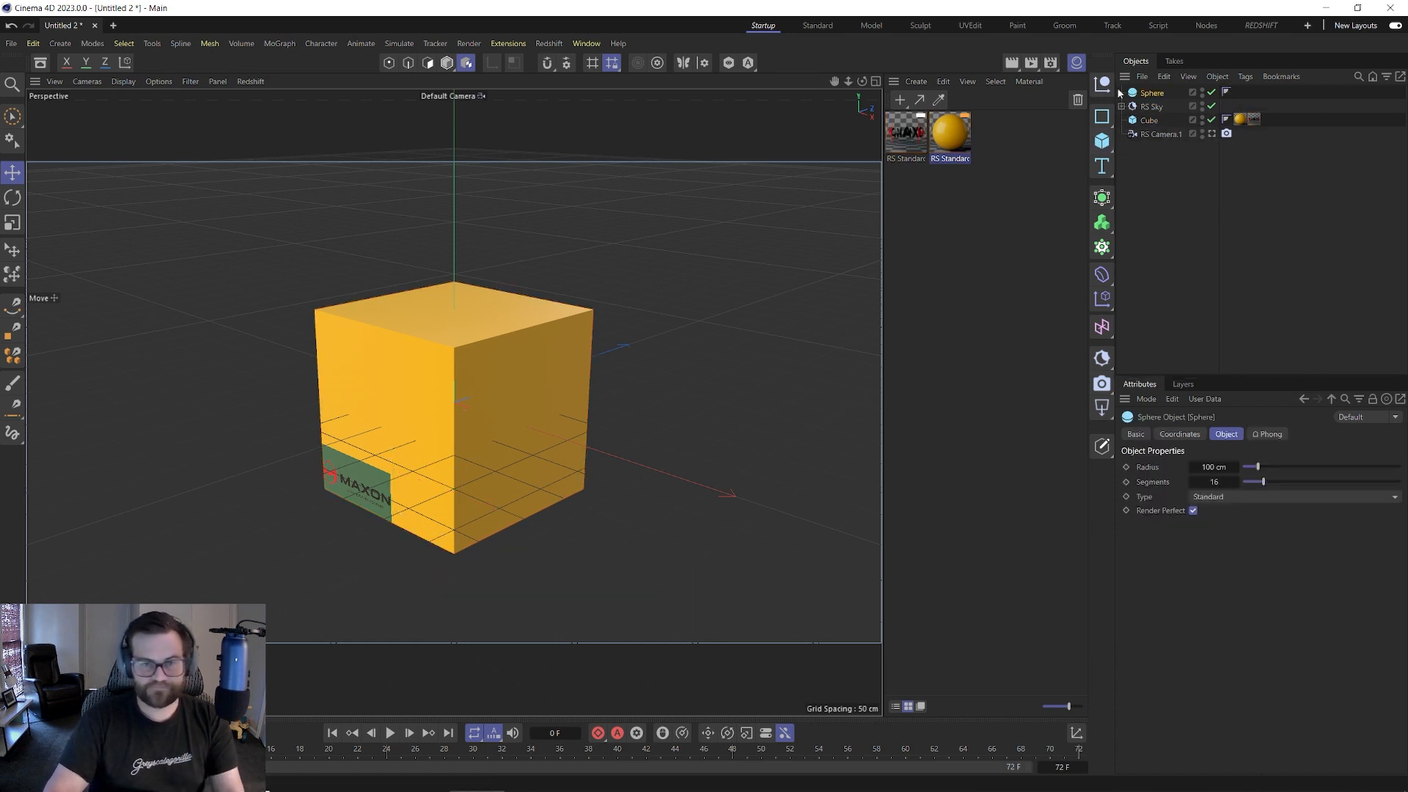
{"action": "left_click_drag", "start_coordinate": [1238, 120], "coordinate": [1255, 95]}
{"action": "left_click", "coordinate": [1149, 121]}
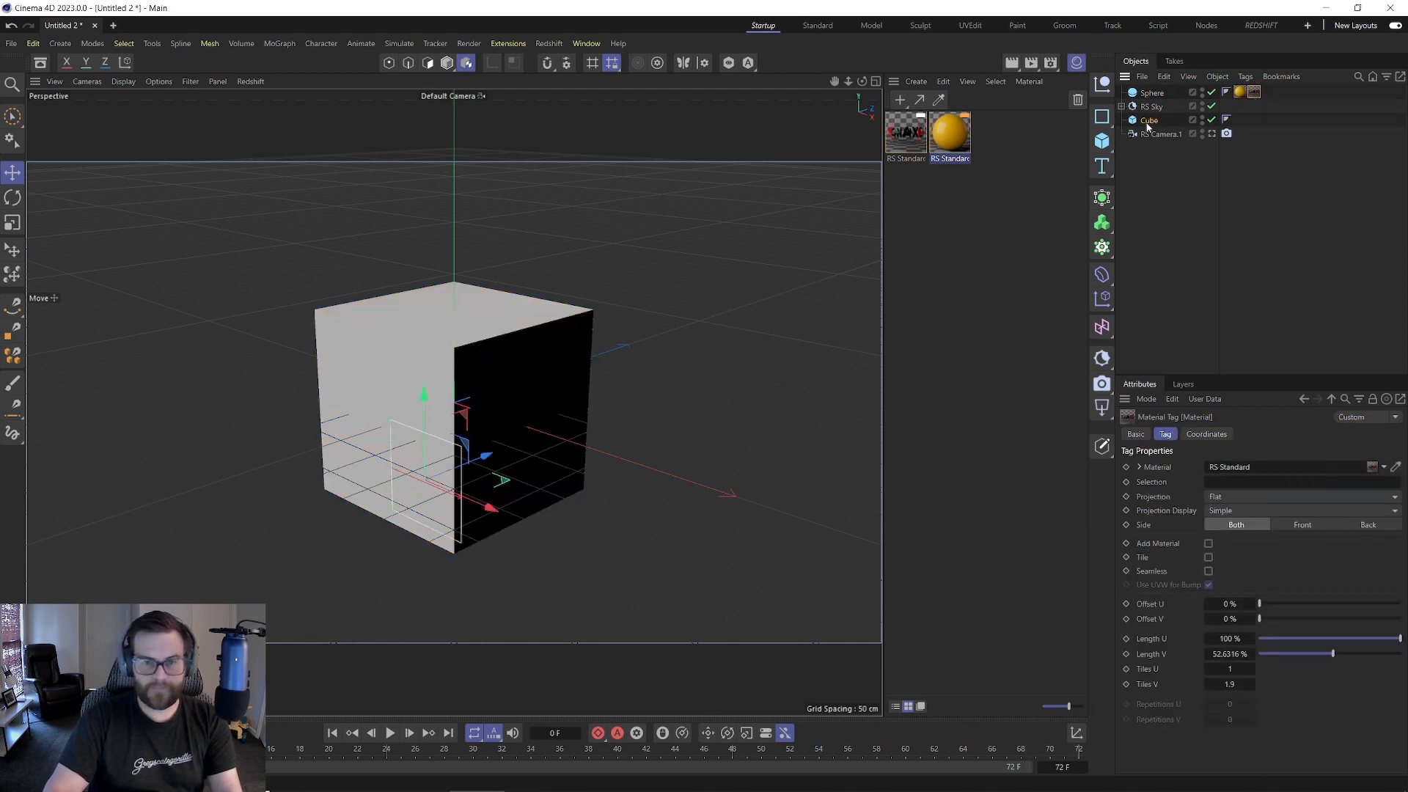
{"action": "key", "text": "Delete"}
- Move the logo projection up and across so the Maxon logo sits on the front of the sphere
{"action": "left_click", "coordinate": [1151, 92]}
{"action": "left_click_drag", "start_coordinate": [426, 406], "coordinate": [435, 377]}
{"action": "left_click_drag", "start_coordinate": [455, 427], "coordinate": [532, 408]}
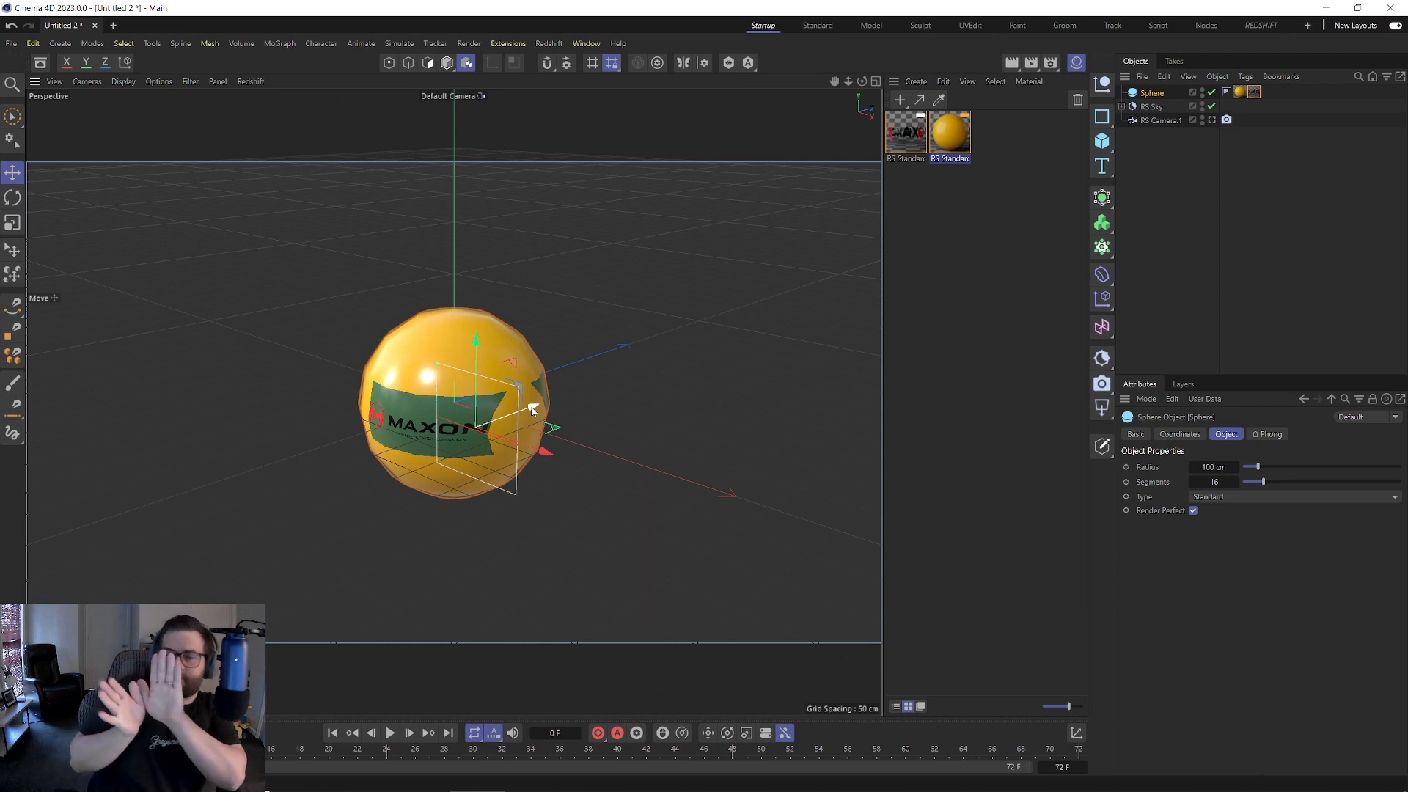
{"action": "left_click_drag", "start_coordinate": [525, 412], "coordinate": [566, 363], "text": "alt"}
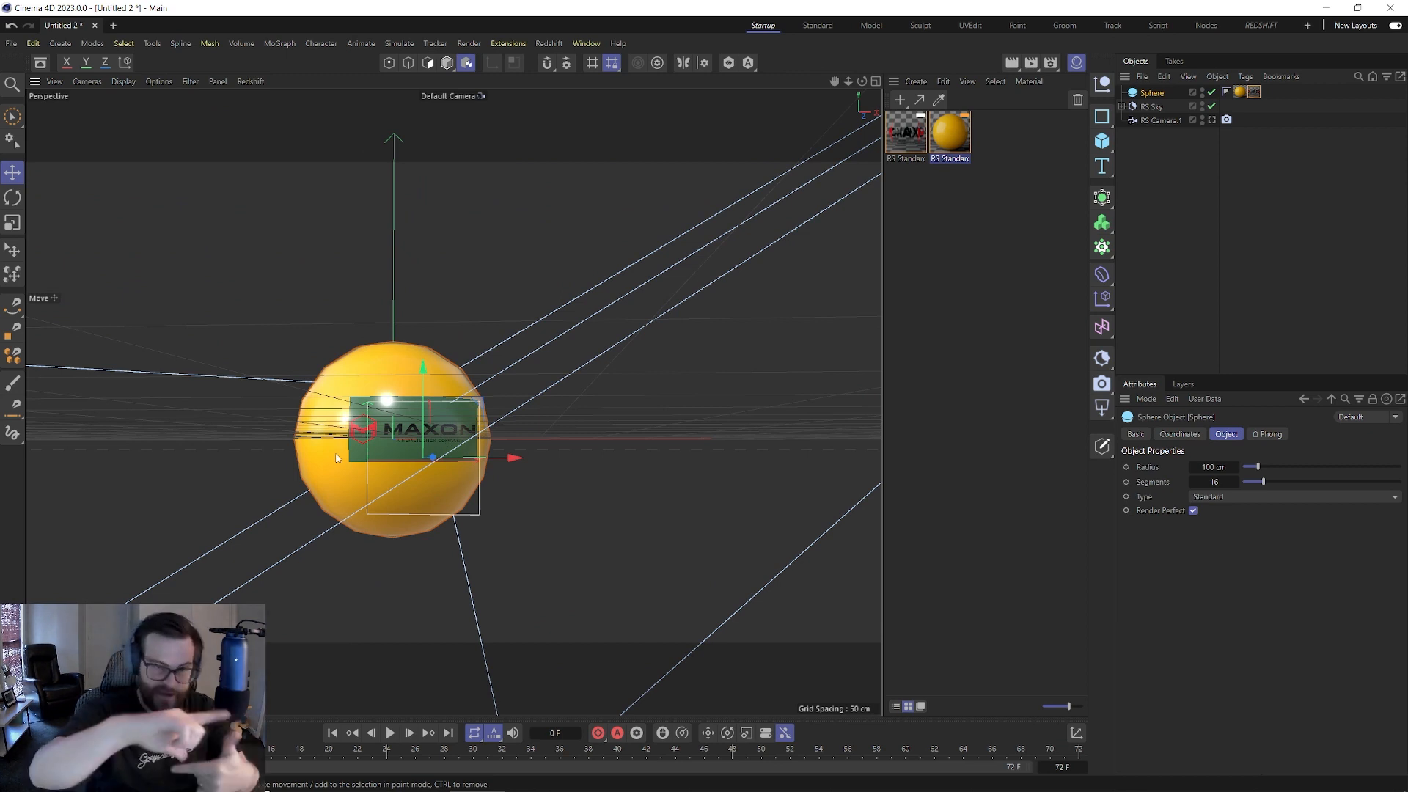
{"action": "left_click_drag", "start_coordinate": [336, 458], "coordinate": [245, 468], "text": "alt"}
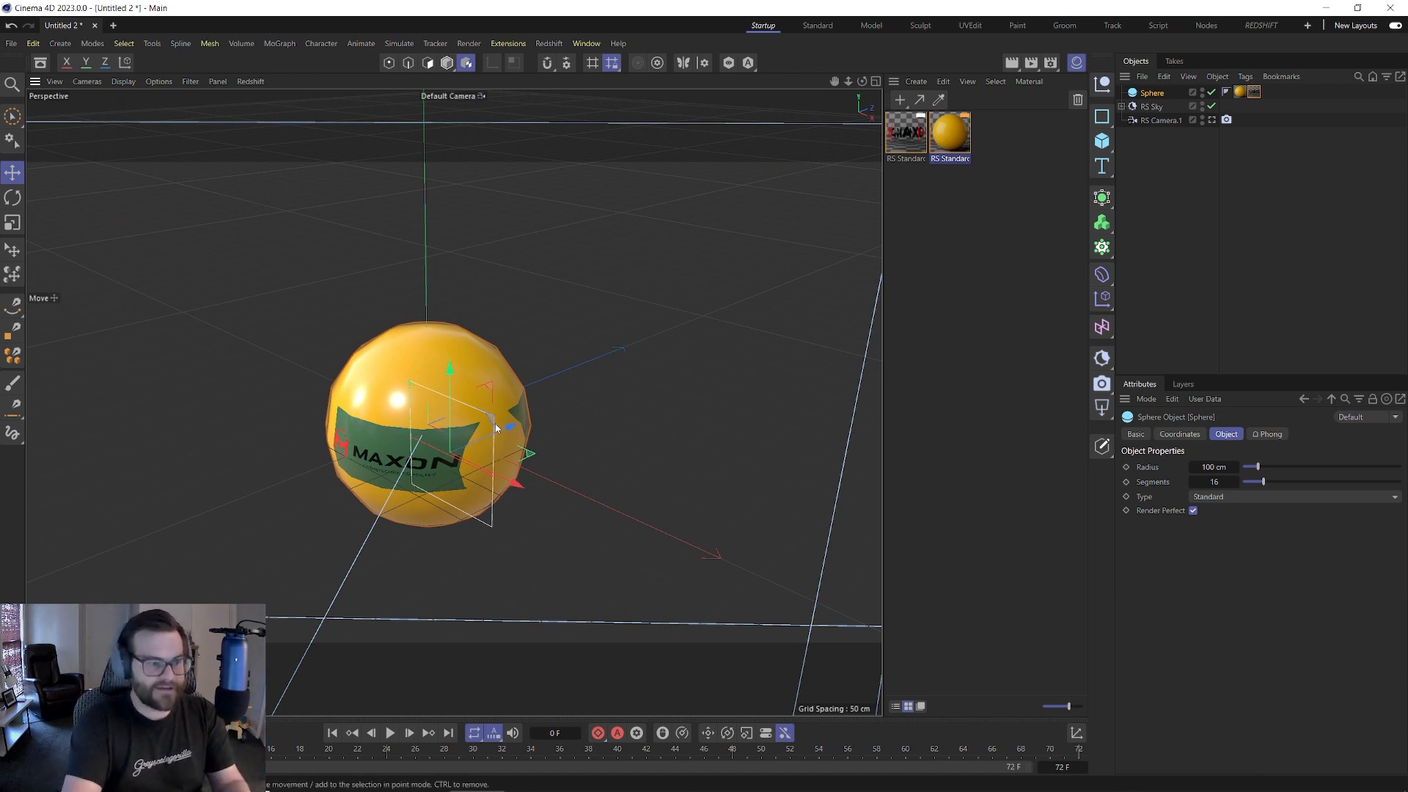
{"action": "left_click", "coordinate": [467, 63]}
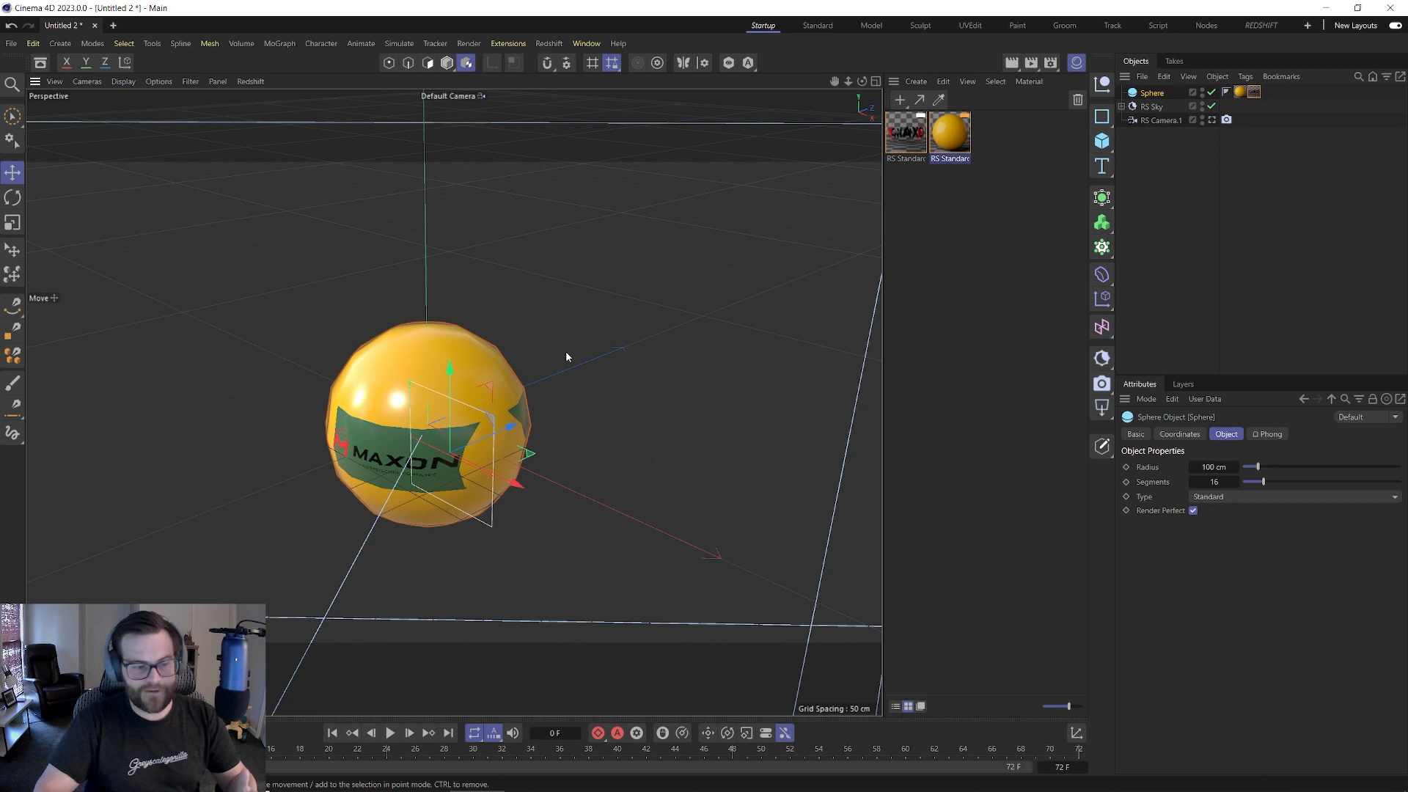
- Set the Projection Display of the logo's material tag to Simple
{"action": "left_click", "coordinate": [1253, 92]}
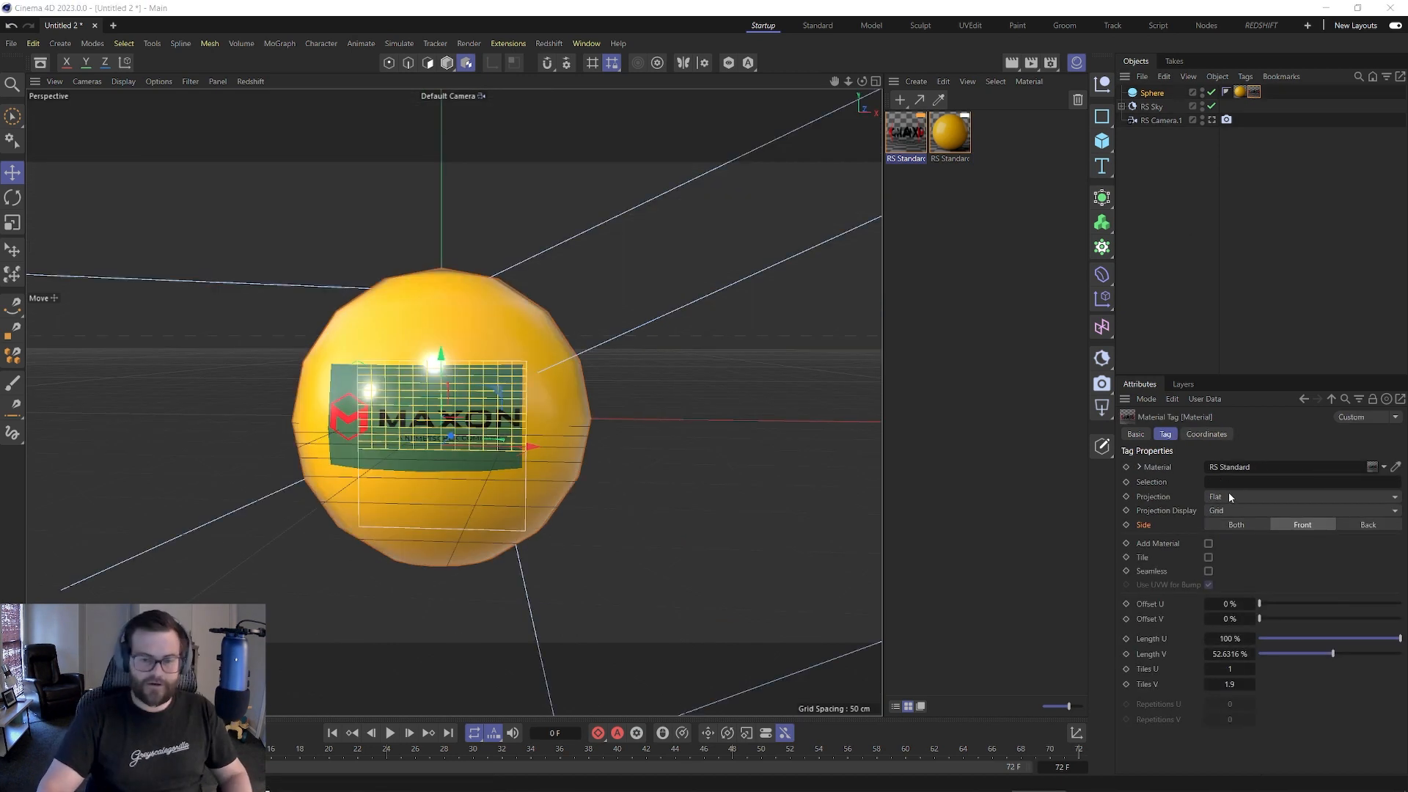
{"action": "left_click", "coordinate": [1223, 511]}
{"action": "left_click", "coordinate": [1226, 526]}
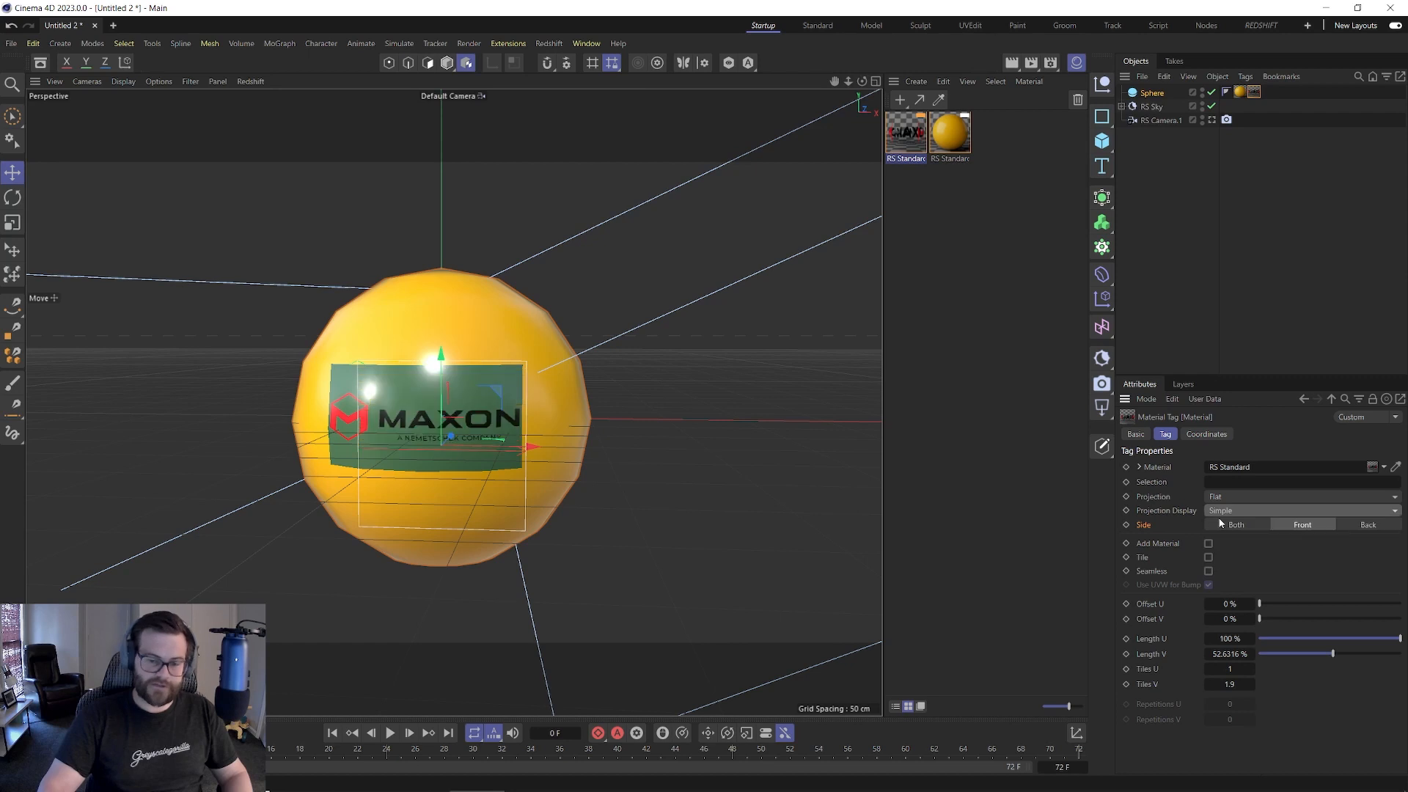
{"action": "left_click", "coordinate": [1217, 513]}
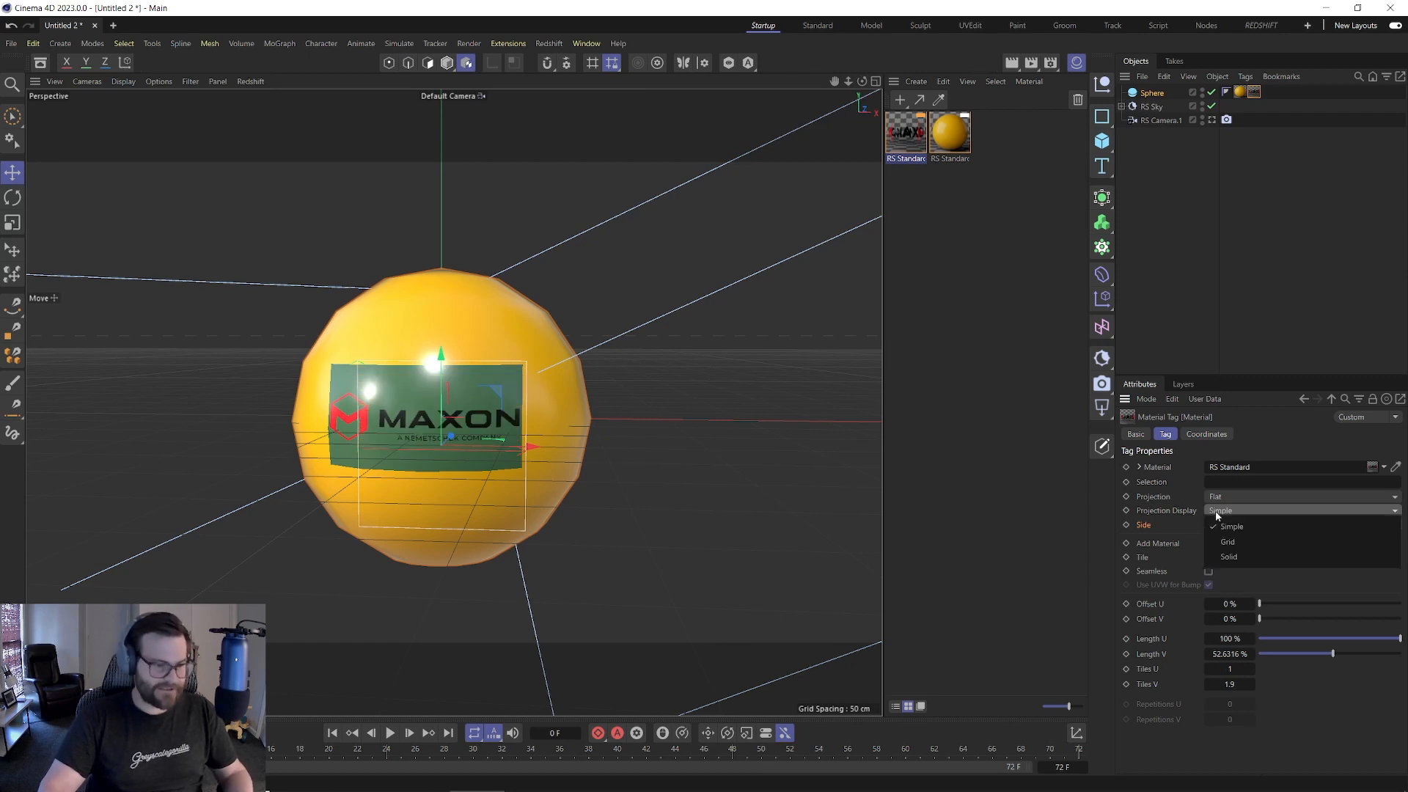
{"action": "left_click", "coordinate": [1230, 526]}
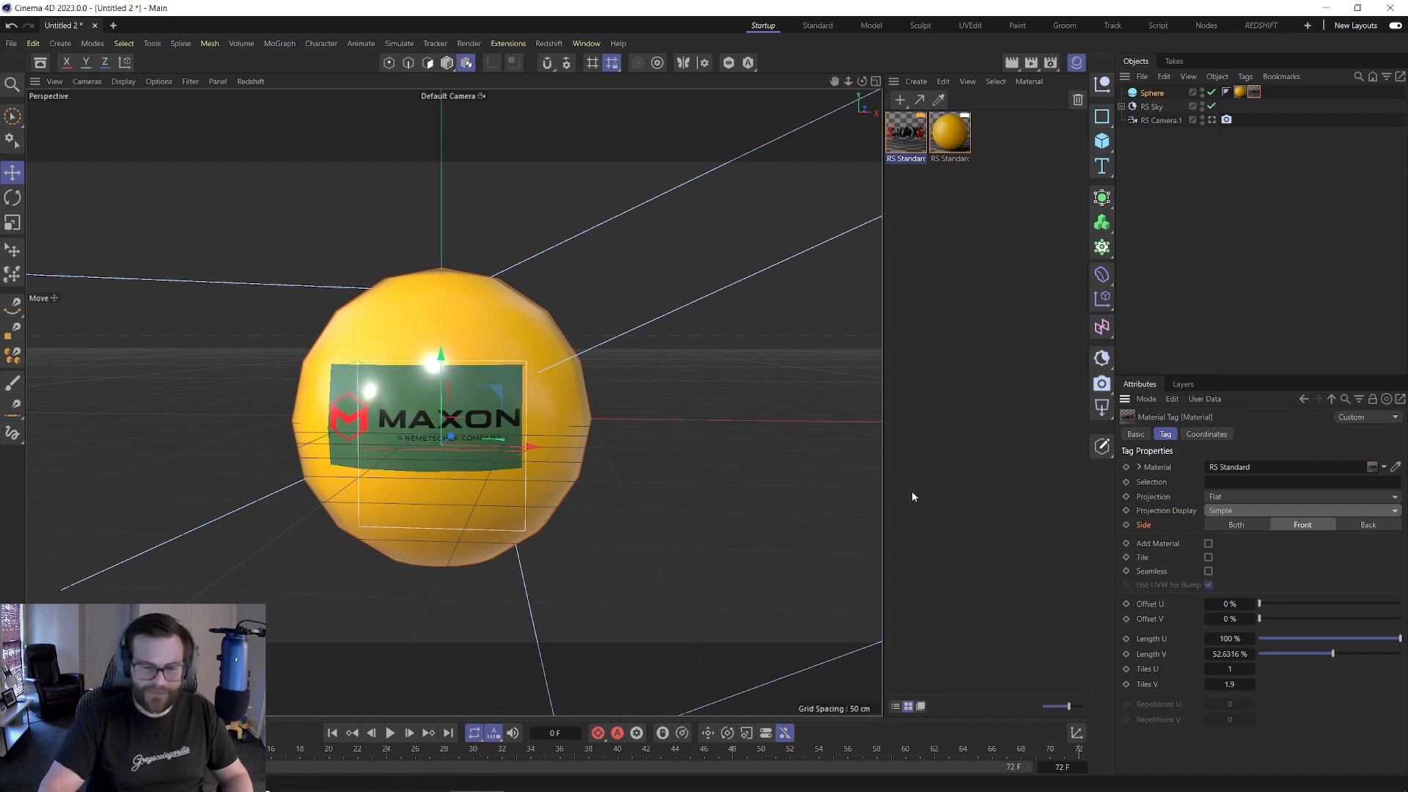
- Try the Grid and Solid projection displays on the logo's material tag, finishing back on Simple
{"action": "left_click", "coordinate": [1239, 512]}
{"action": "left_click", "coordinate": [1239, 540]}
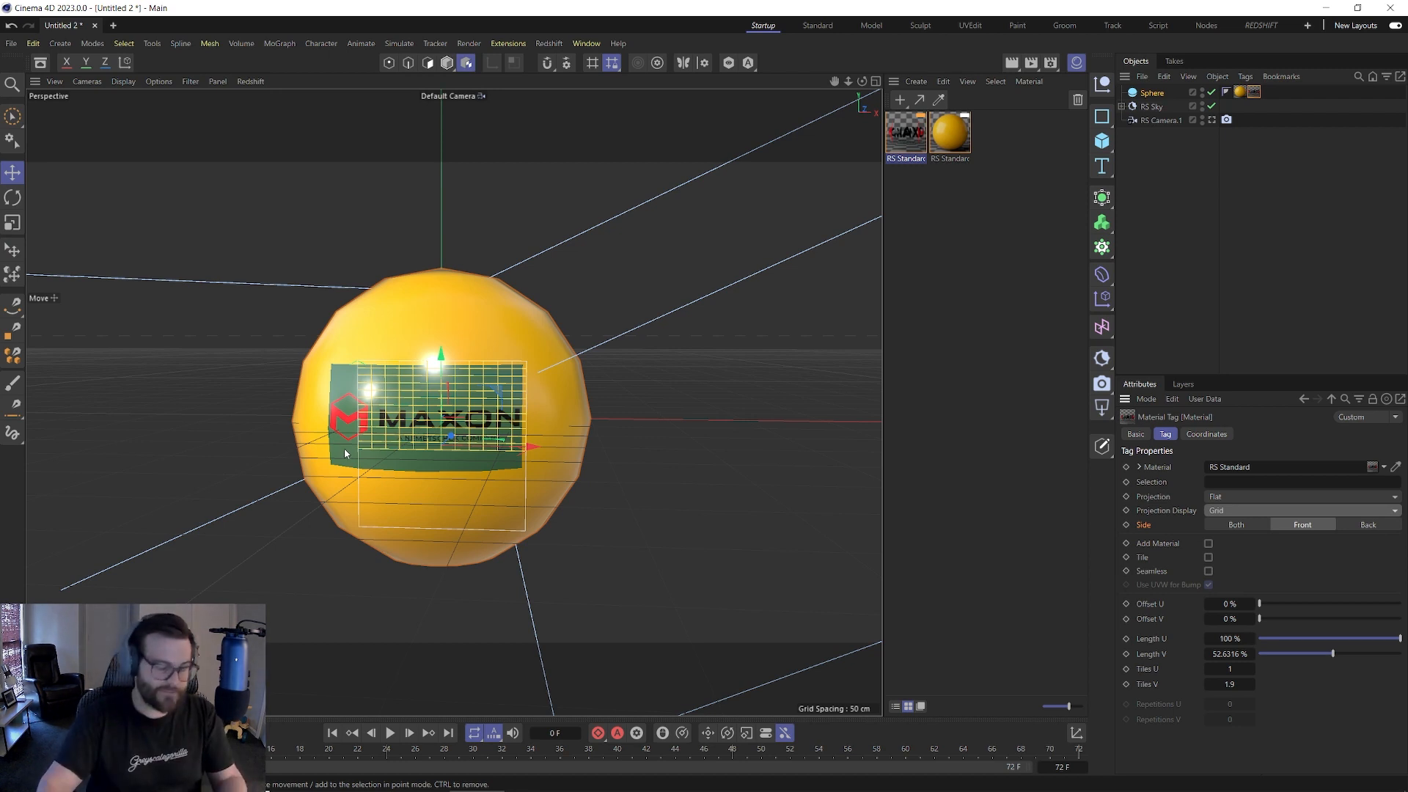
{"action": "left_click", "coordinate": [1233, 511]}
{"action": "left_click", "coordinate": [1229, 554]}
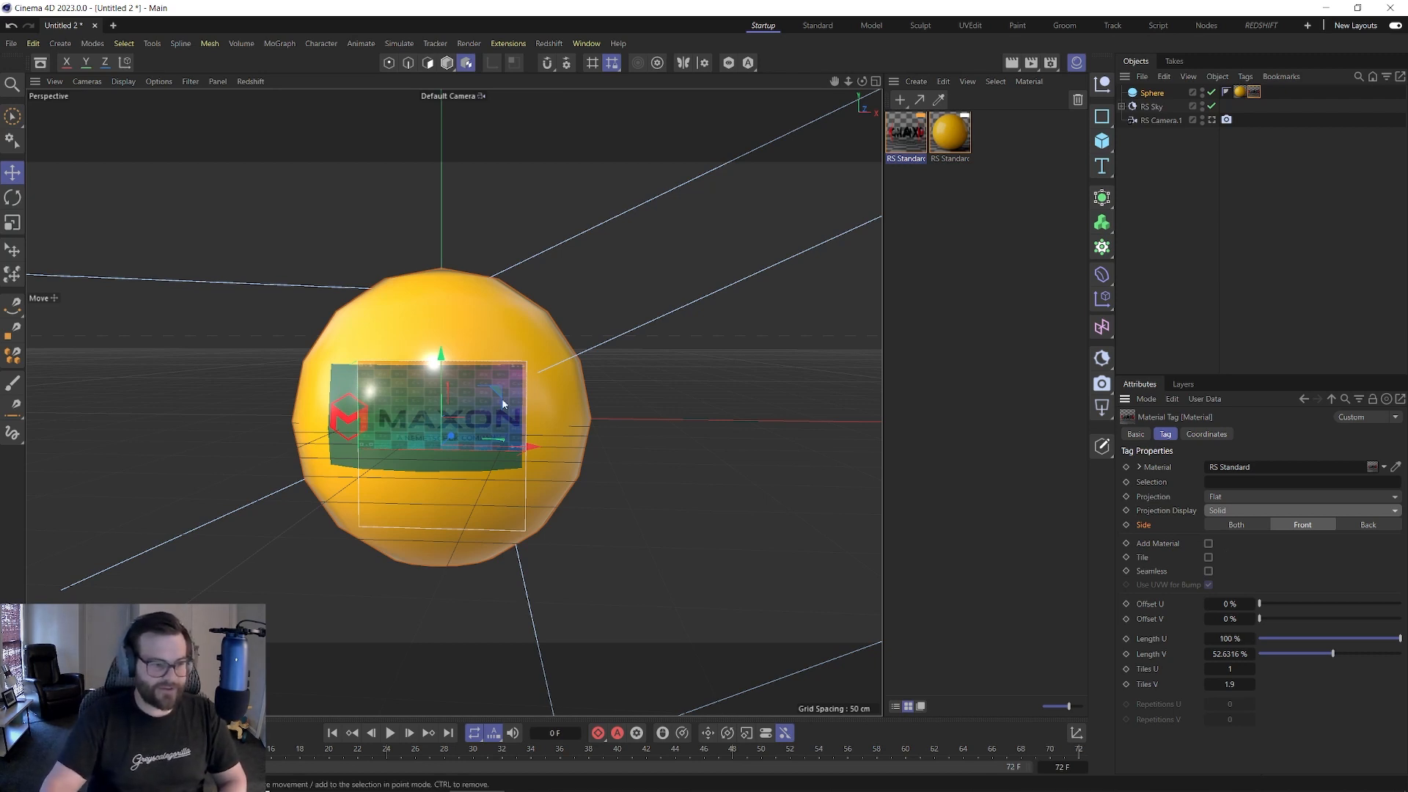
{"action": "left_click", "coordinate": [1249, 513]}
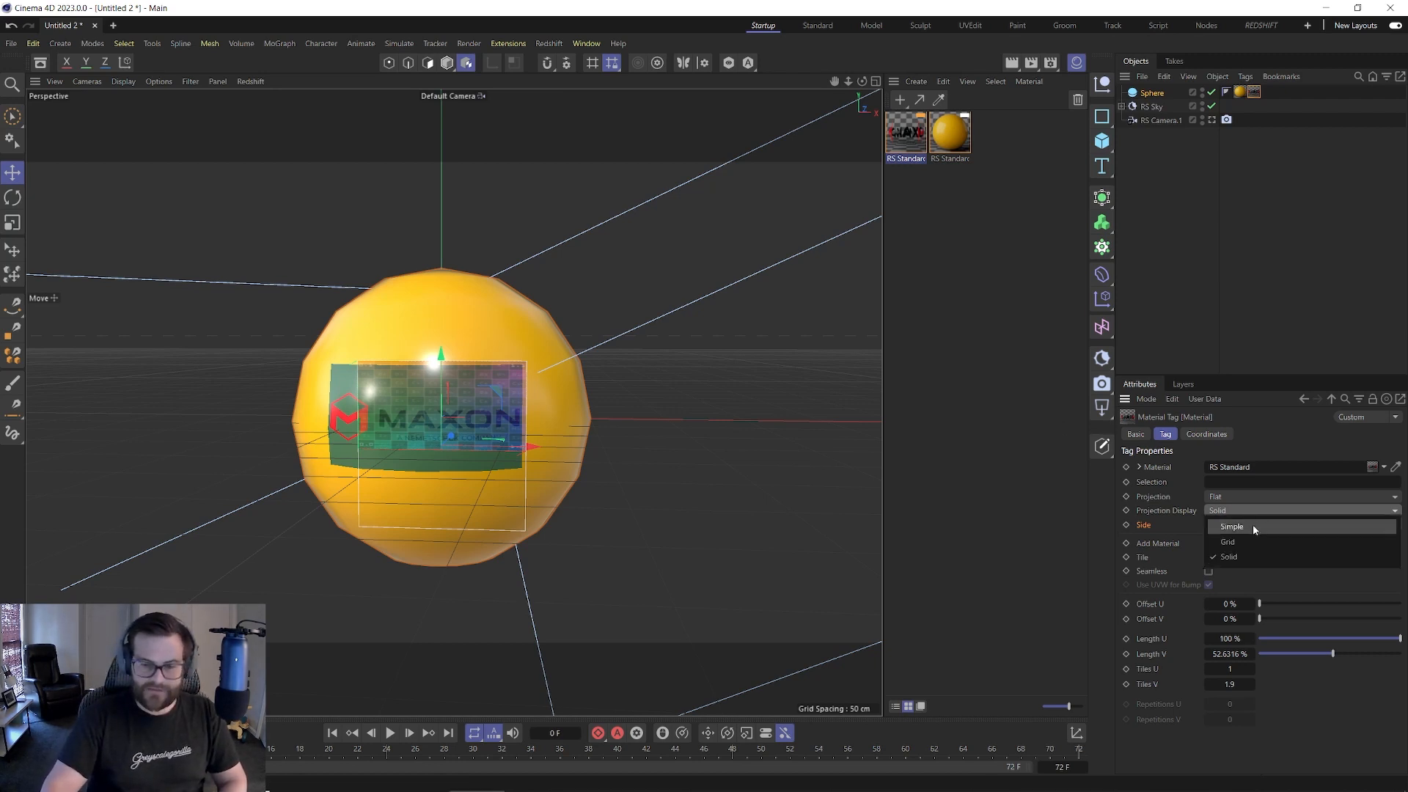
{"action": "left_click", "coordinate": [1252, 525]}
- Render the sphere live in Redshift RenderView and inspect the logo's front-side projection from the front and the back
{"action": "left_click_drag", "start_coordinate": [734, 425], "coordinate": [257, 478], "text": "alt"}
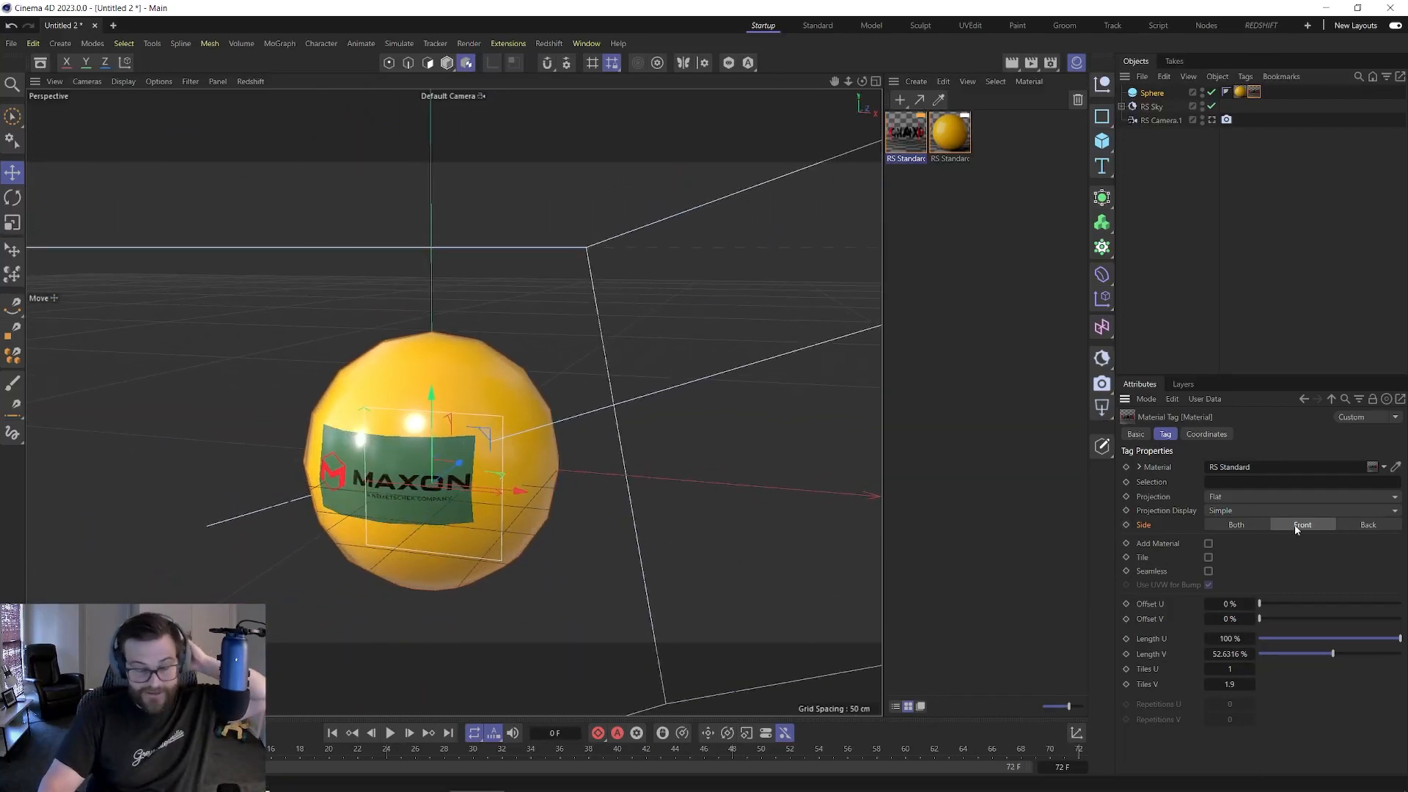
{"action": "left_click_drag", "start_coordinate": [507, 478], "coordinate": [253, 483], "text": "alt"}
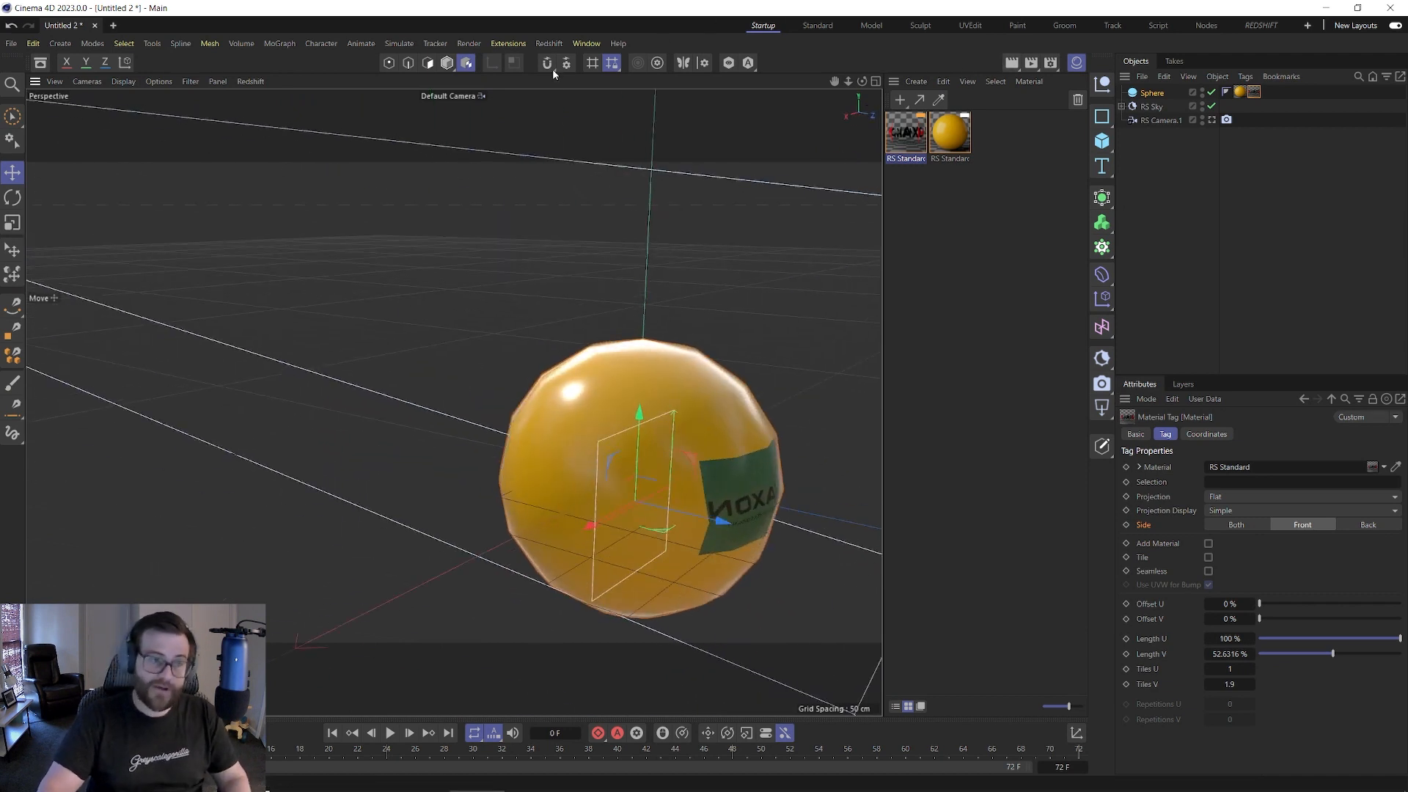
{"action": "left_click", "coordinate": [551, 44]}
{"action": "left_click", "coordinate": [632, 154]}
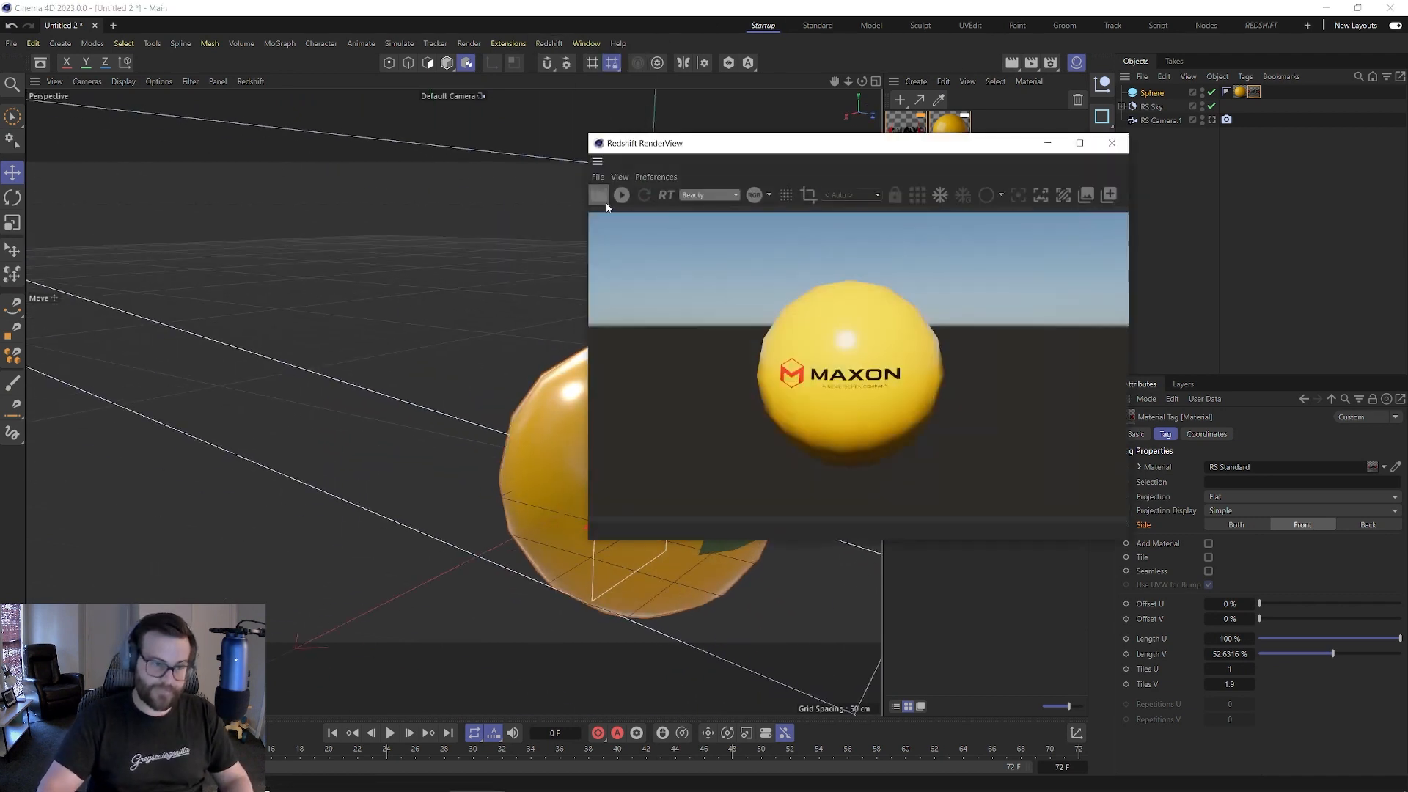
{"action": "left_click", "coordinate": [620, 196]}
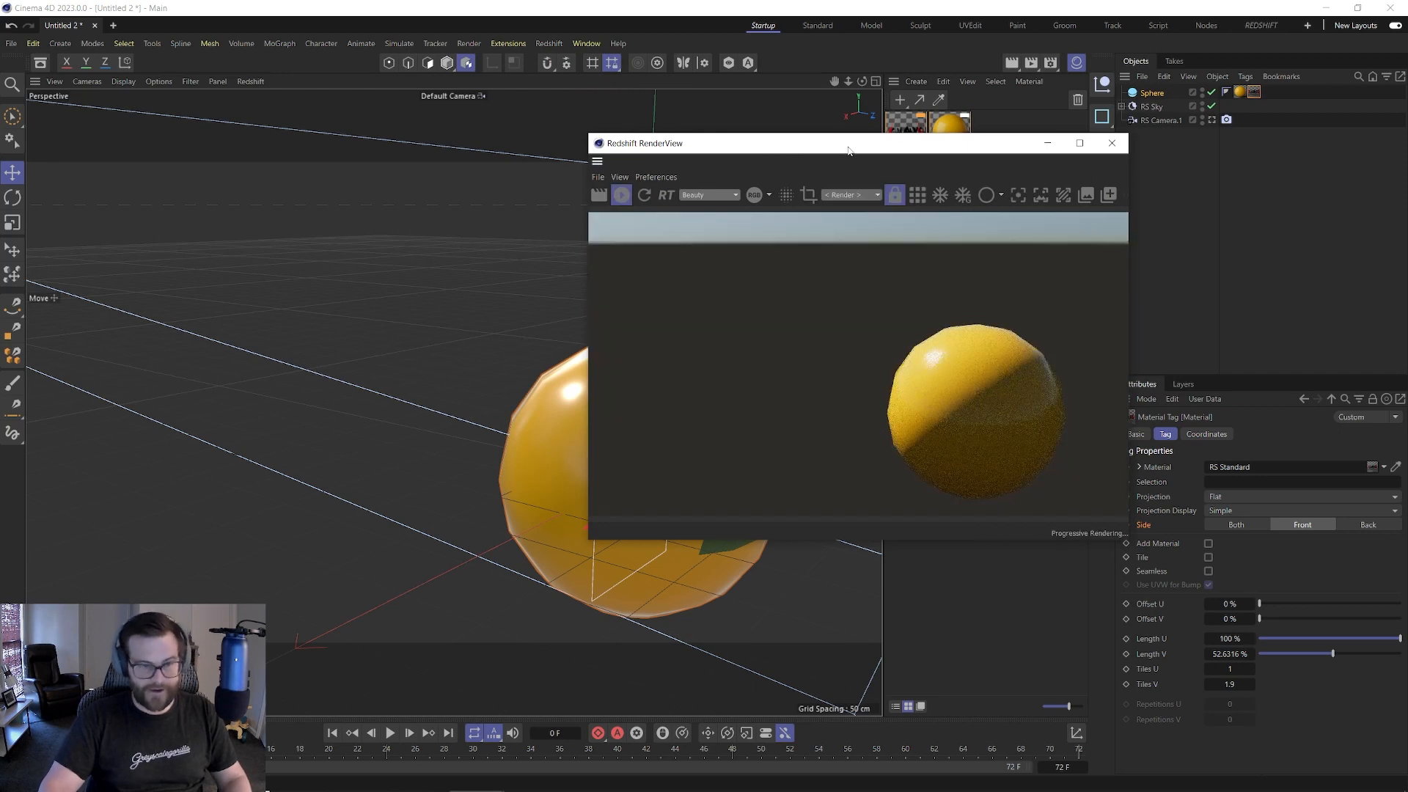
{"action": "left_click_drag", "start_coordinate": [846, 149], "coordinate": [986, 138]}
{"action": "left_click_drag", "start_coordinate": [621, 485], "coordinate": [767, 452], "text": "alt"}
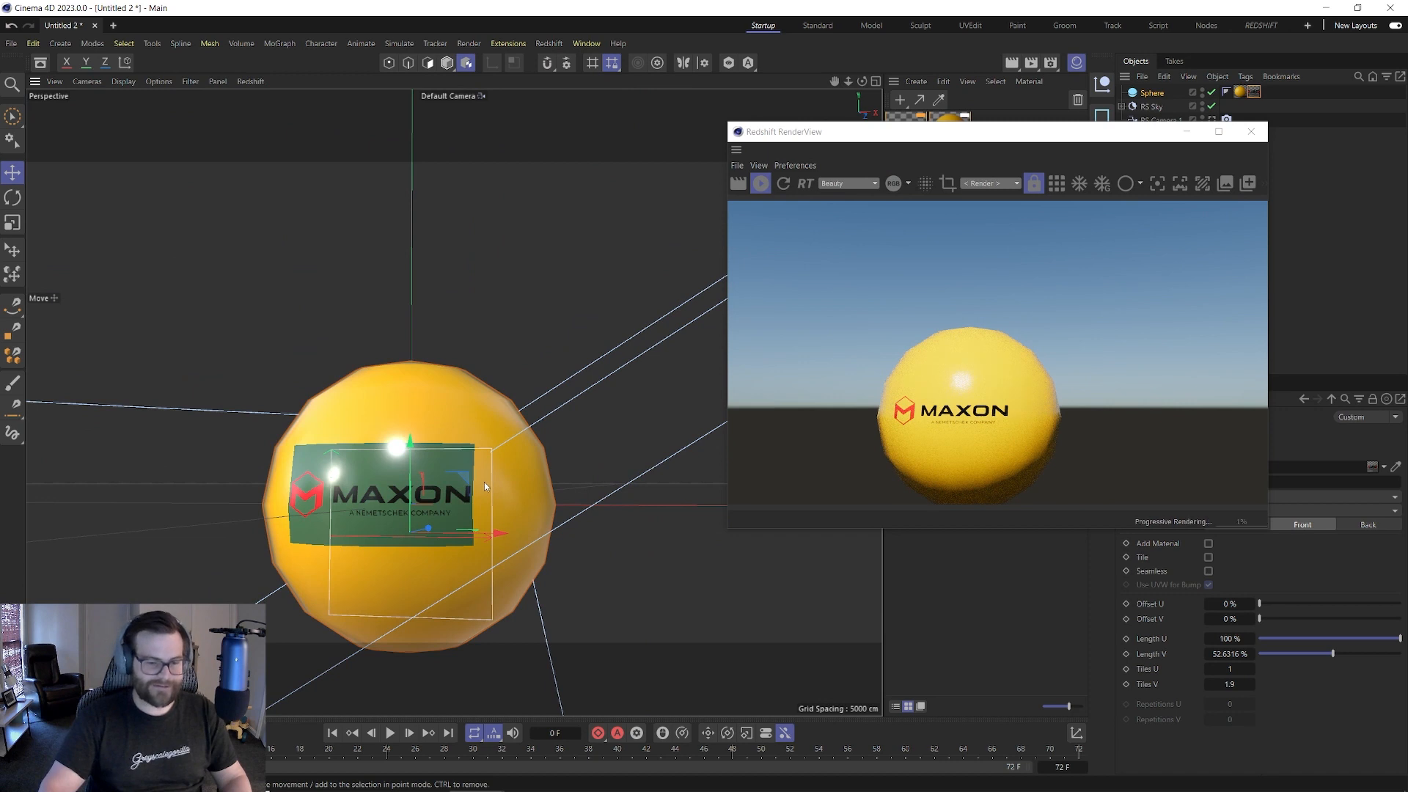
{"action": "left_click_drag", "start_coordinate": [543, 484], "coordinate": [557, 410], "text": "alt"}
{"action": "left_click_drag", "start_coordinate": [908, 142], "coordinate": [257, 139]}
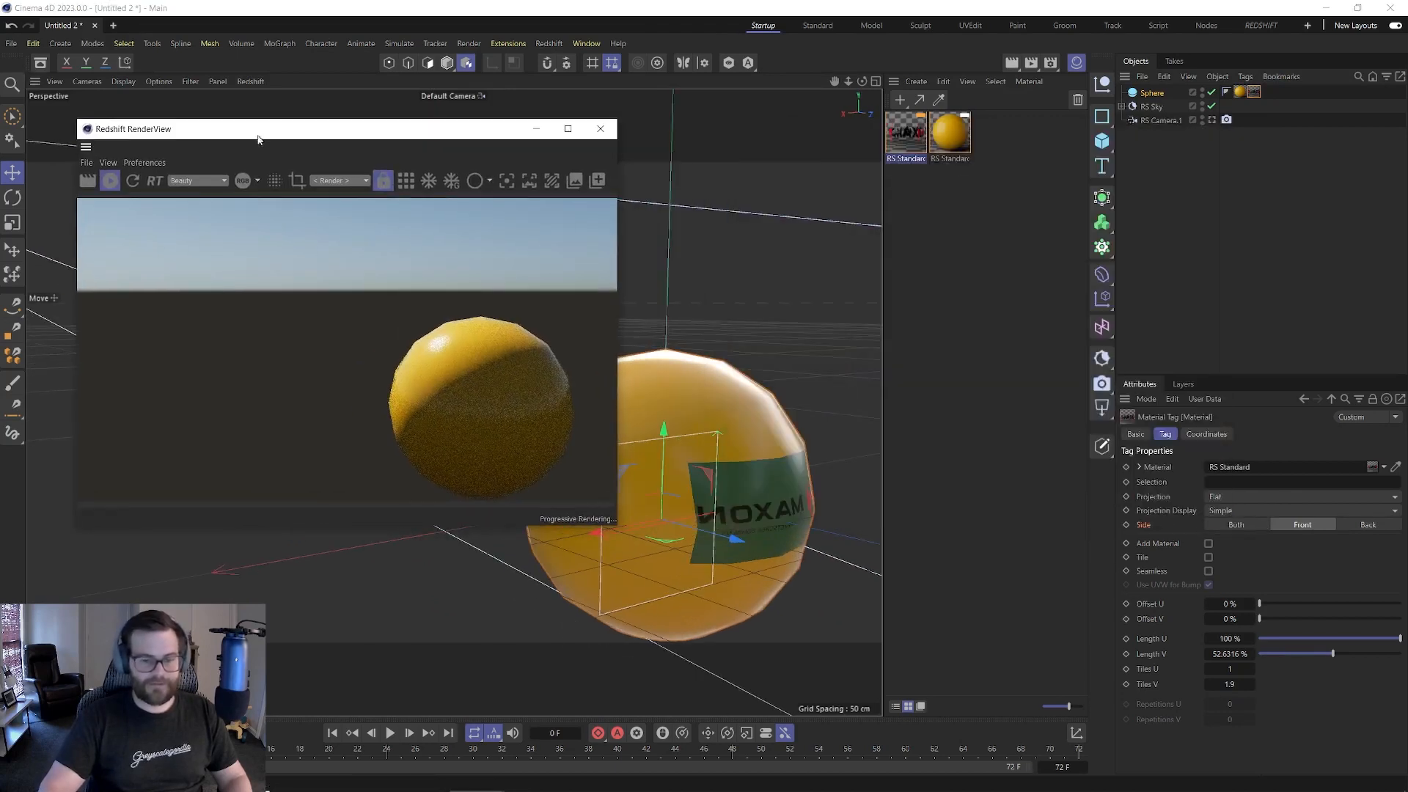
{"action": "left_click", "coordinate": [1236, 524]}
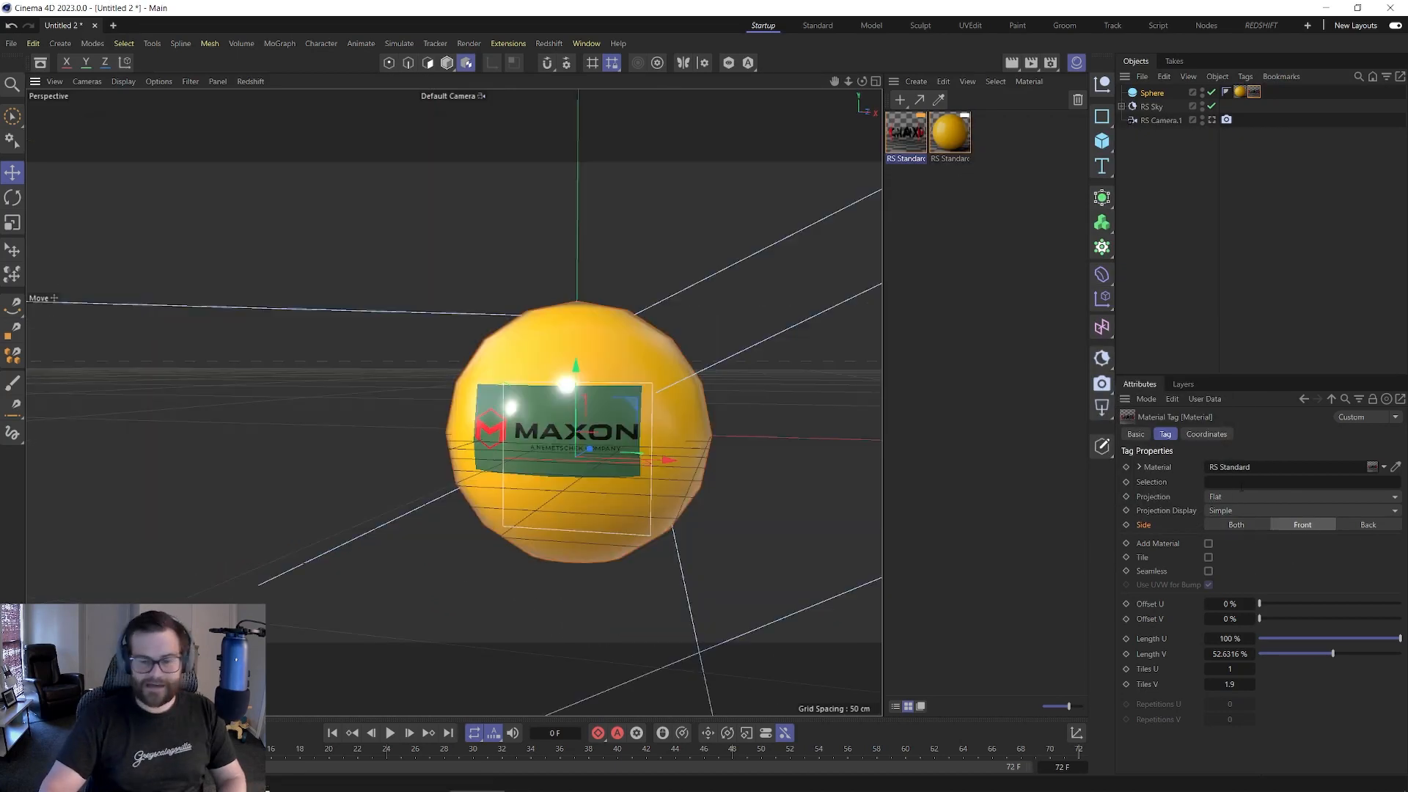
{"action": "left_click", "coordinate": [1244, 497]}
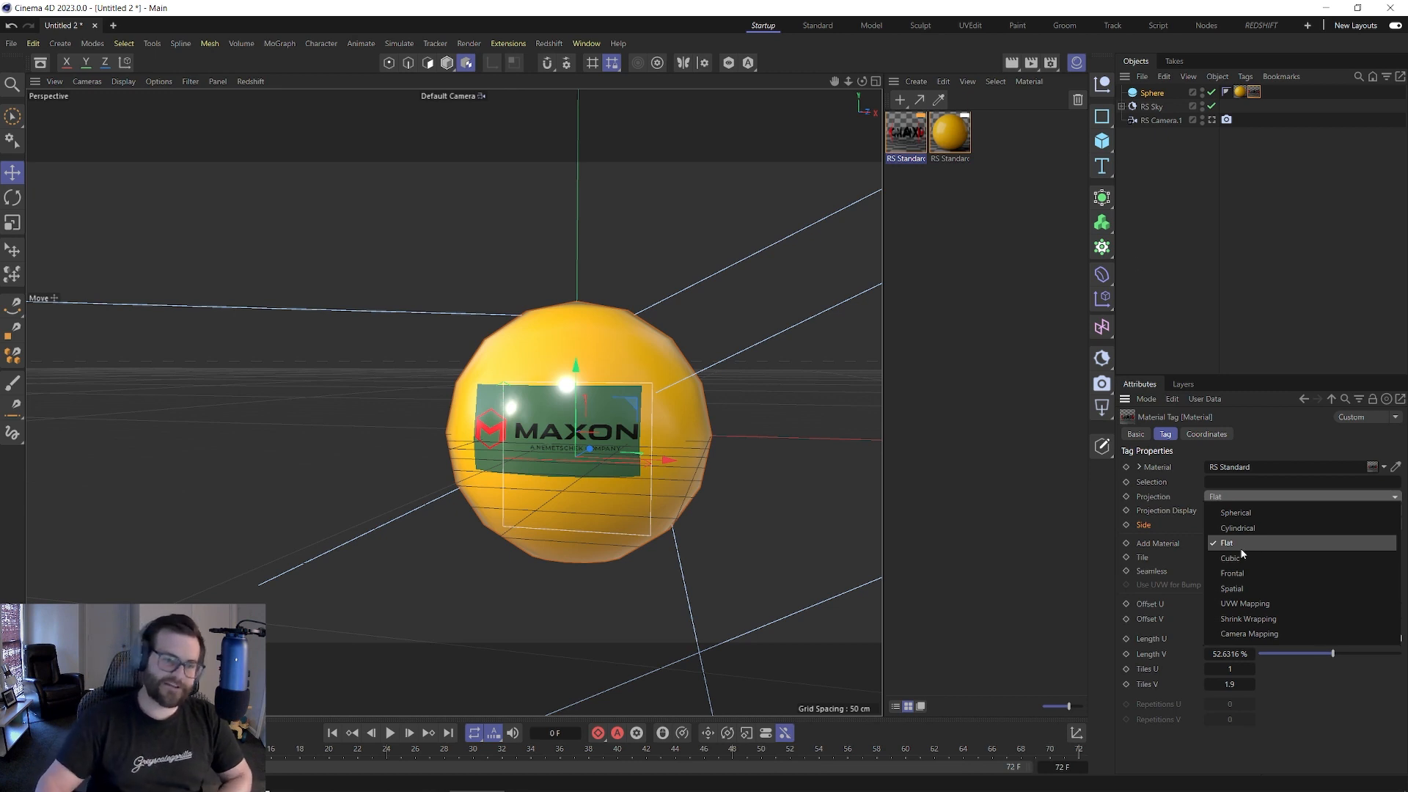
{"action": "left_click", "coordinate": [953, 295]}
- Apply the logo material to the sphere a second time and set the new tag's projection to Flat
{"action": "left_click", "coordinate": [905, 137]}
{"action": "left_click", "coordinate": [906, 182]}
{"action": "left_click_drag", "start_coordinate": [907, 143], "coordinate": [1178, 94]}
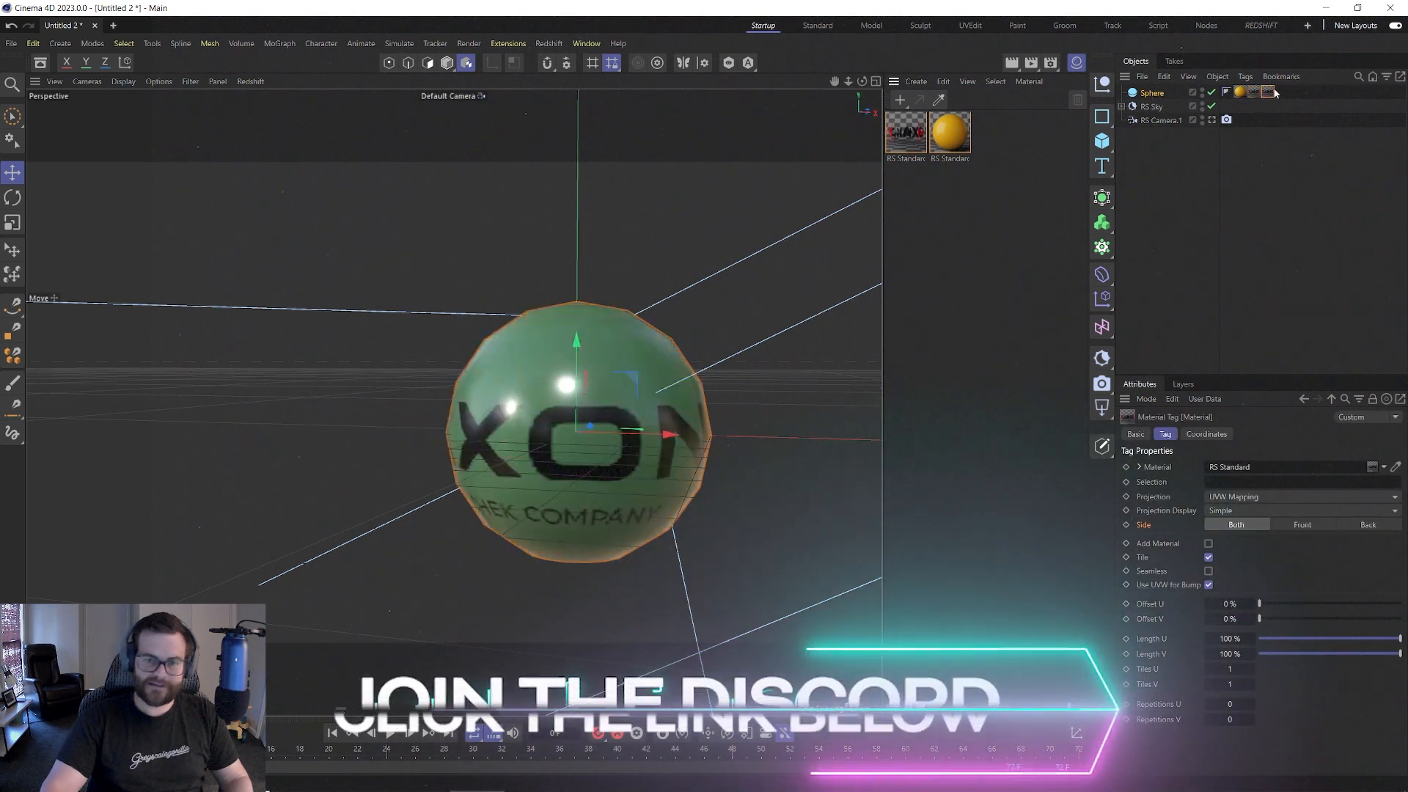
{"action": "left_click", "coordinate": [1250, 503]}
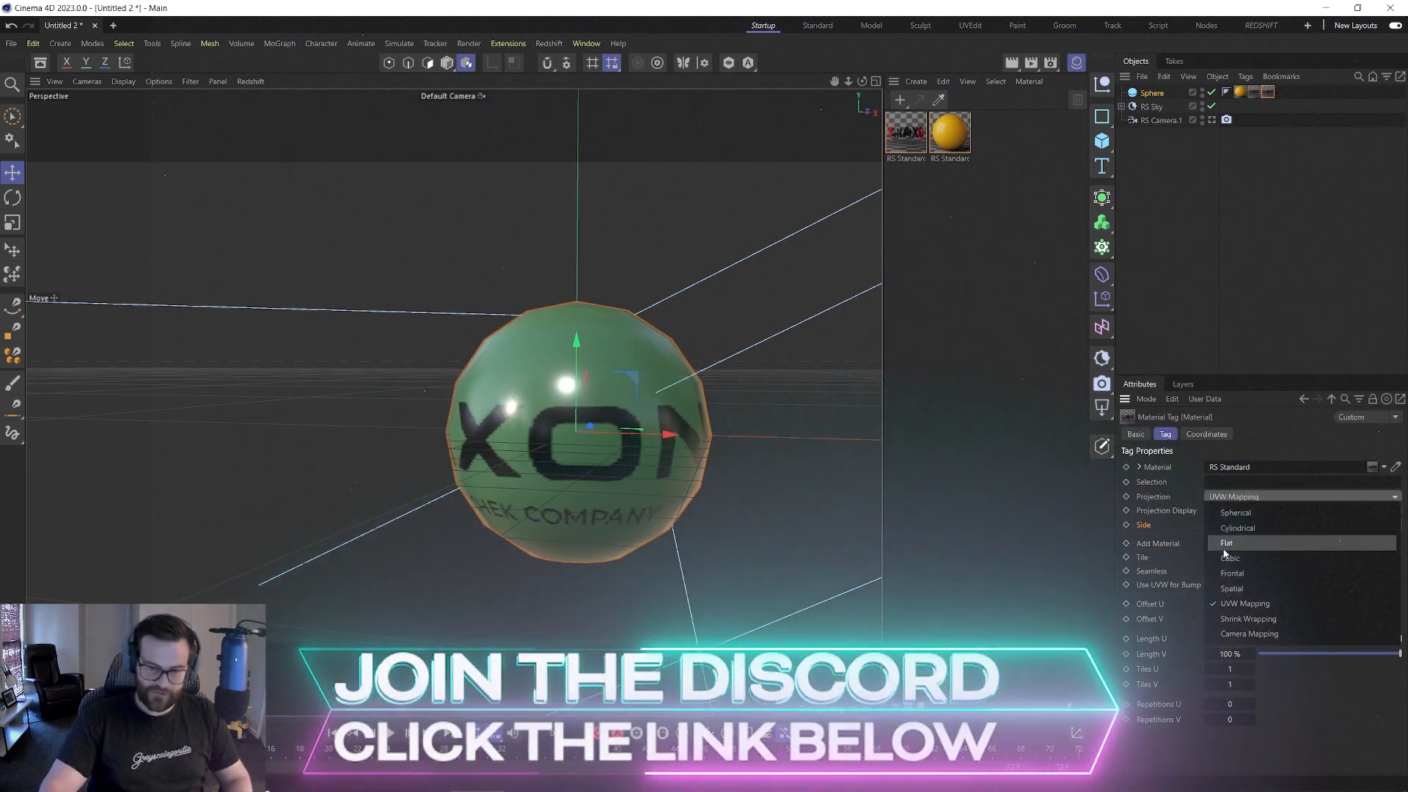
{"action": "left_click", "coordinate": [1228, 541]}
- Rotate and shrink the second logo projection to sit on top of the sphere, and turn off its tiling
{"action": "left_click_drag", "start_coordinate": [724, 482], "coordinate": [474, 427], "text": "alt"}
{"action": "key", "text": "r"}
{"action": "left_click_drag", "start_coordinate": [409, 370], "coordinate": [254, 387]}
{"action": "key", "text": "t"}
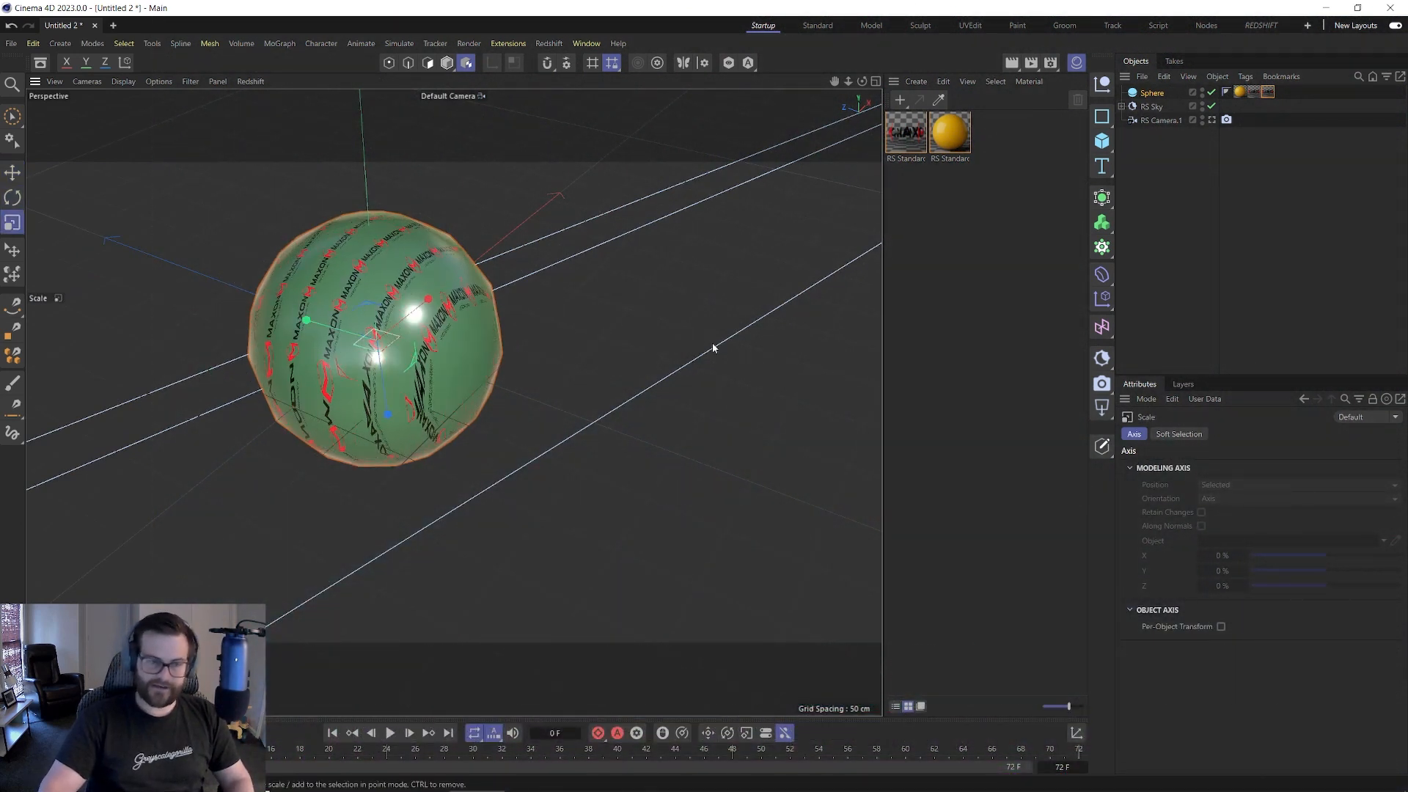
{"action": "left_click", "coordinate": [1266, 93]}
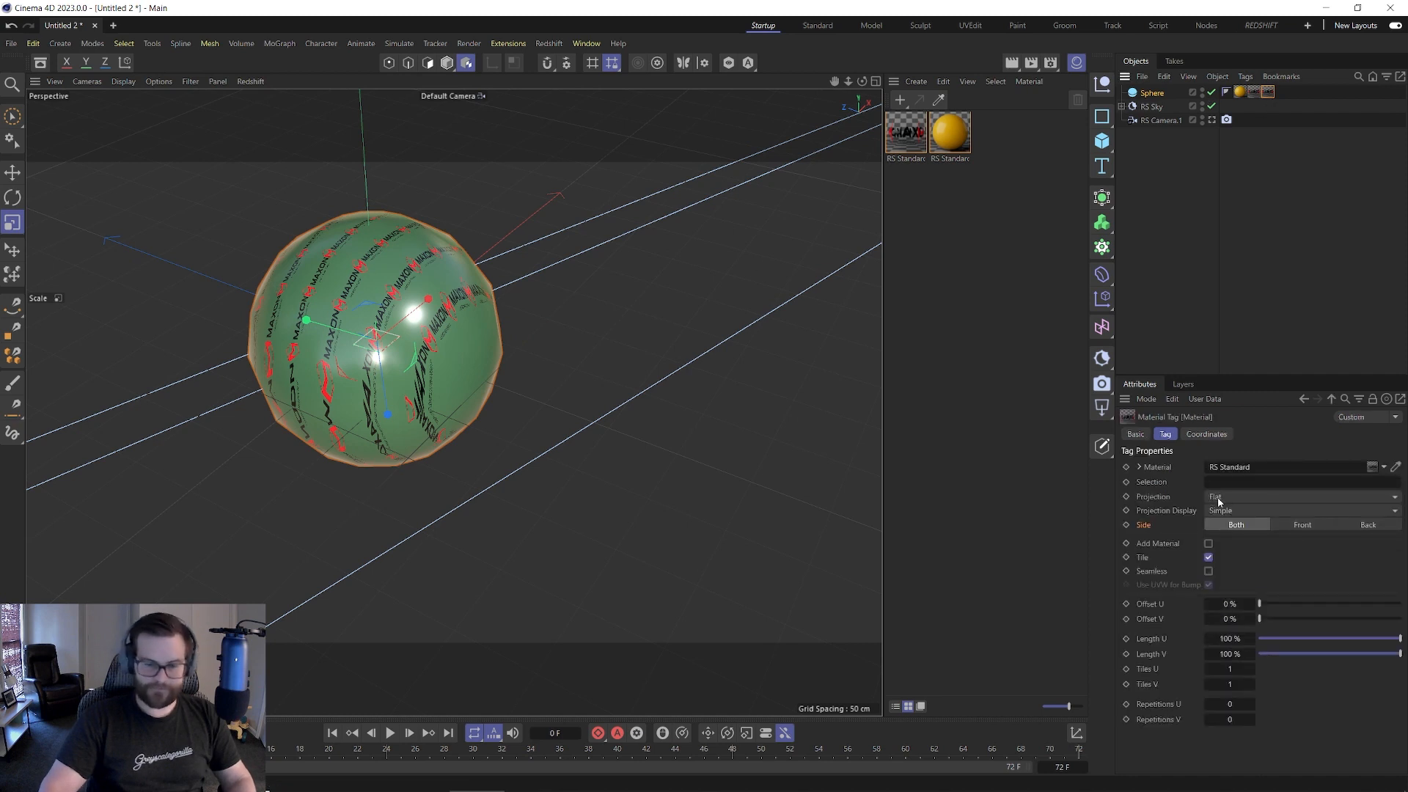
{"action": "left_click", "coordinate": [1208, 558]}
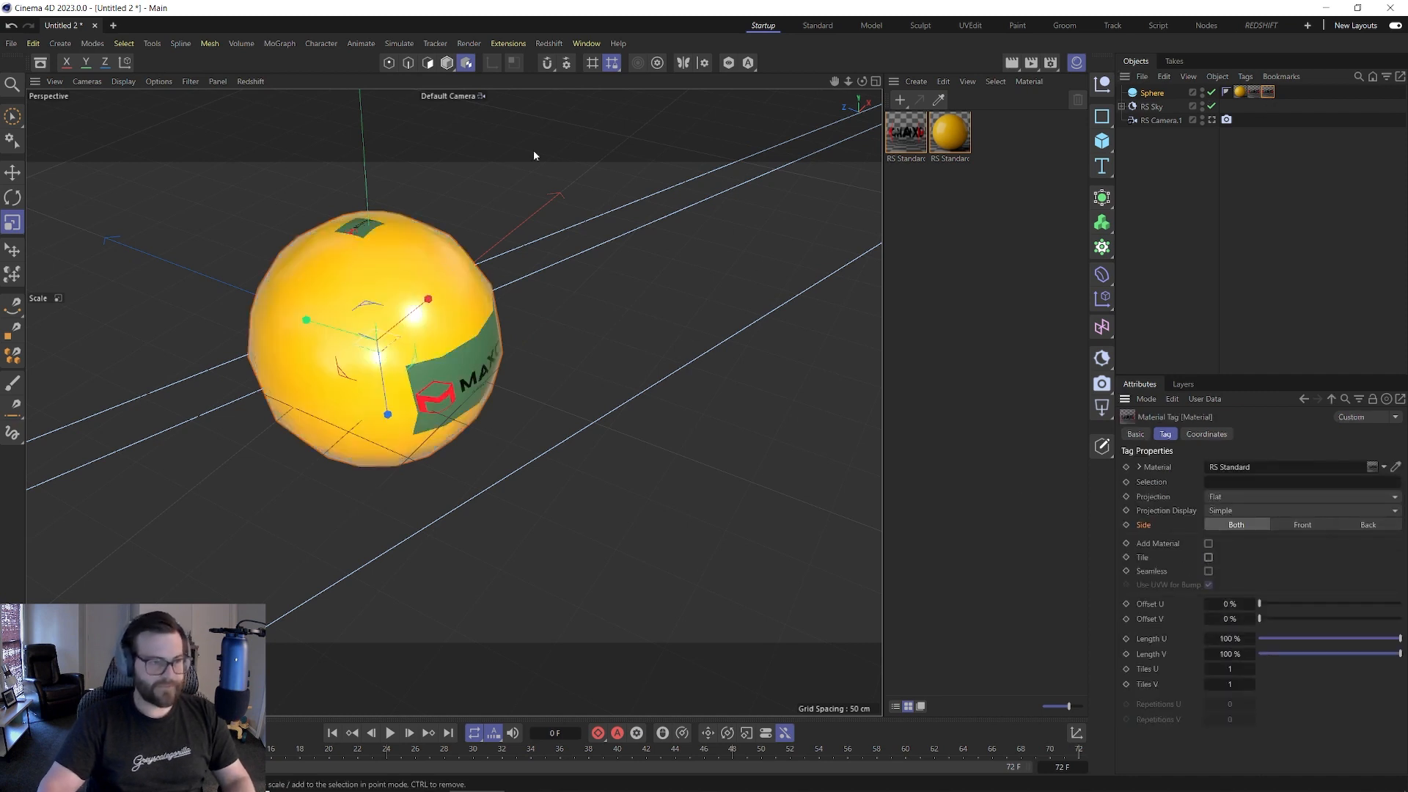
- Render the sphere live in Redshift RenderView, inspect both logo projections up close, and close the render
{"action": "left_click", "coordinate": [556, 45]}
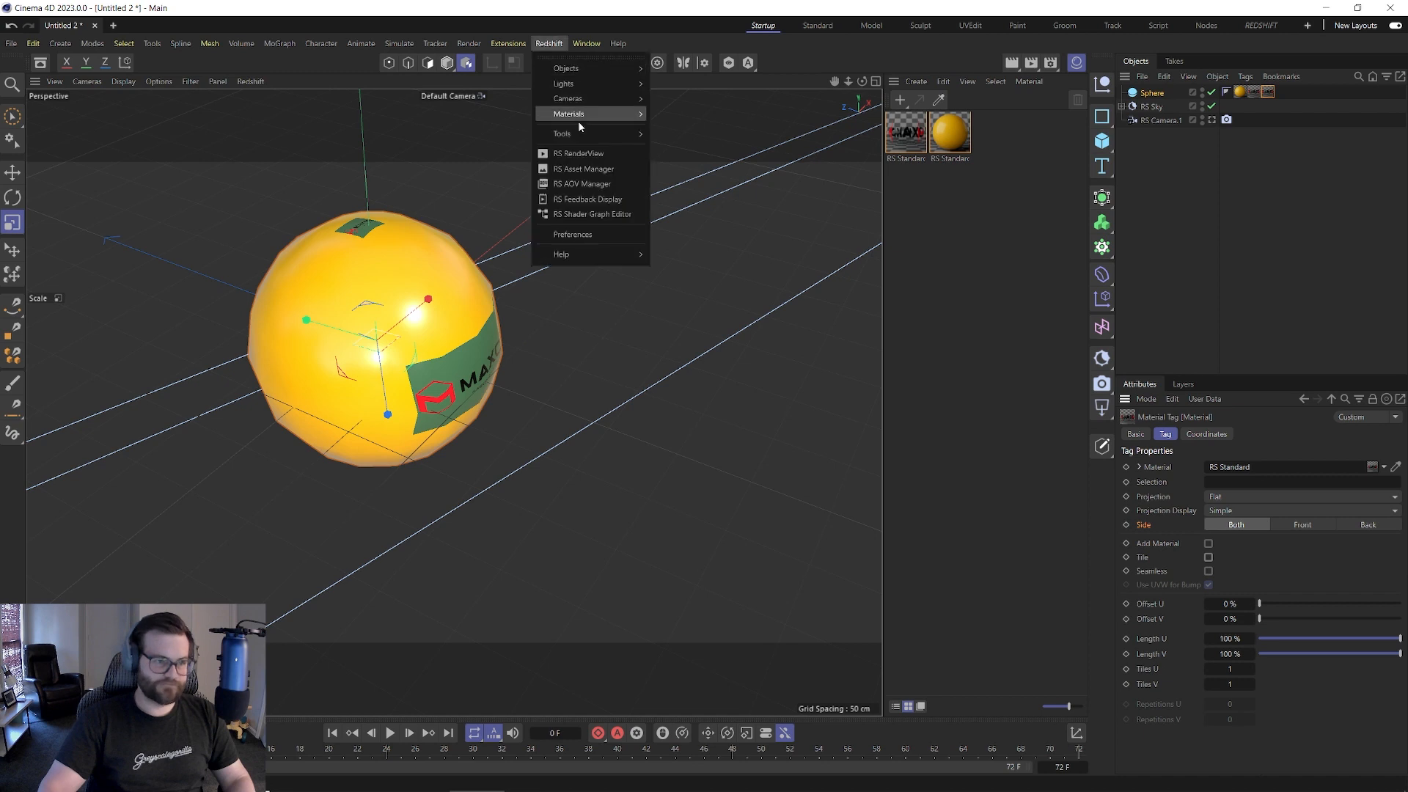
{"action": "left_click", "coordinate": [590, 149]}
{"action": "left_click", "coordinate": [605, 193]}
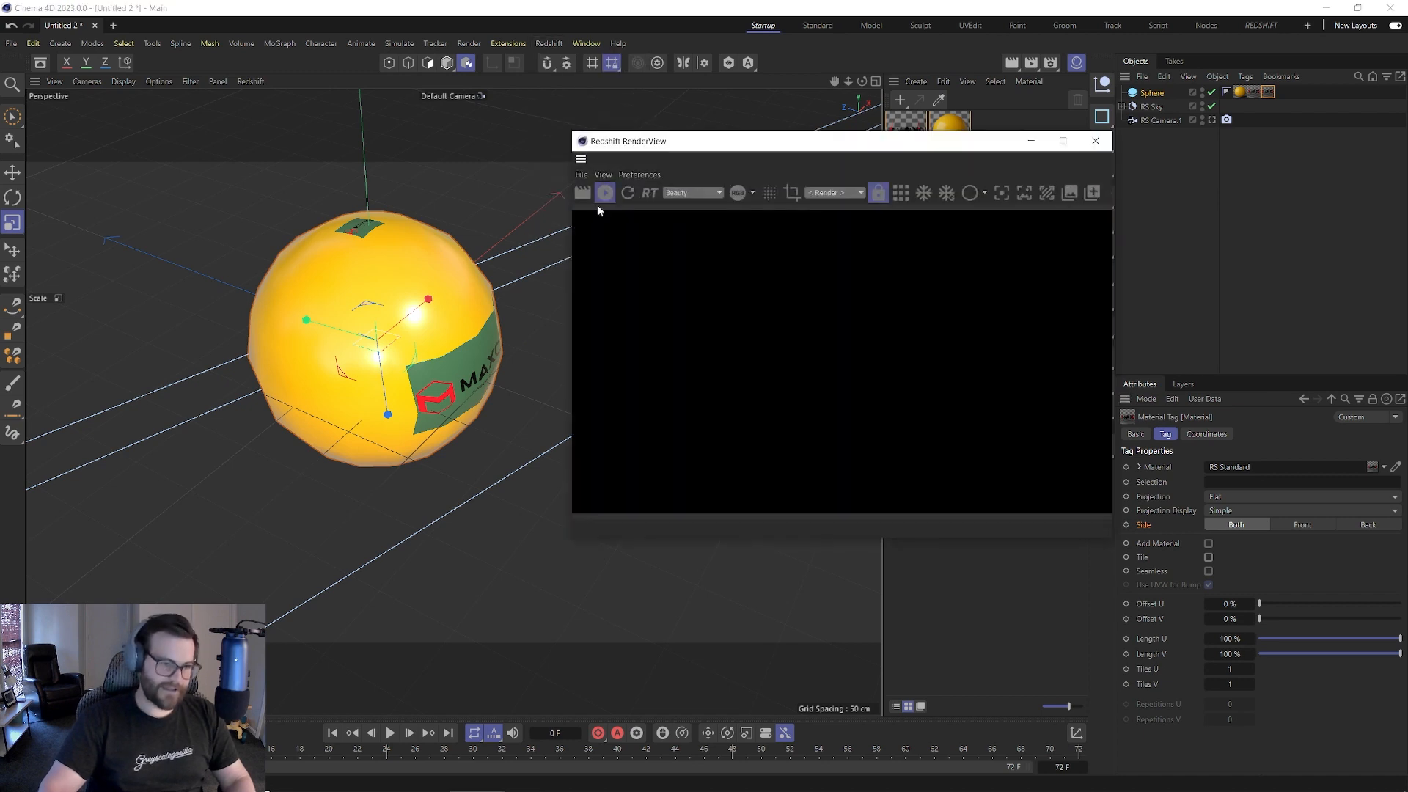
{"action": "middle_click_drag", "start_coordinate": [413, 253], "coordinate": [446, 351], "text": "alt"}
{"action": "scroll", "coordinate": [396, 349], "scroll_direction": "up", "scroll_amount": 7}
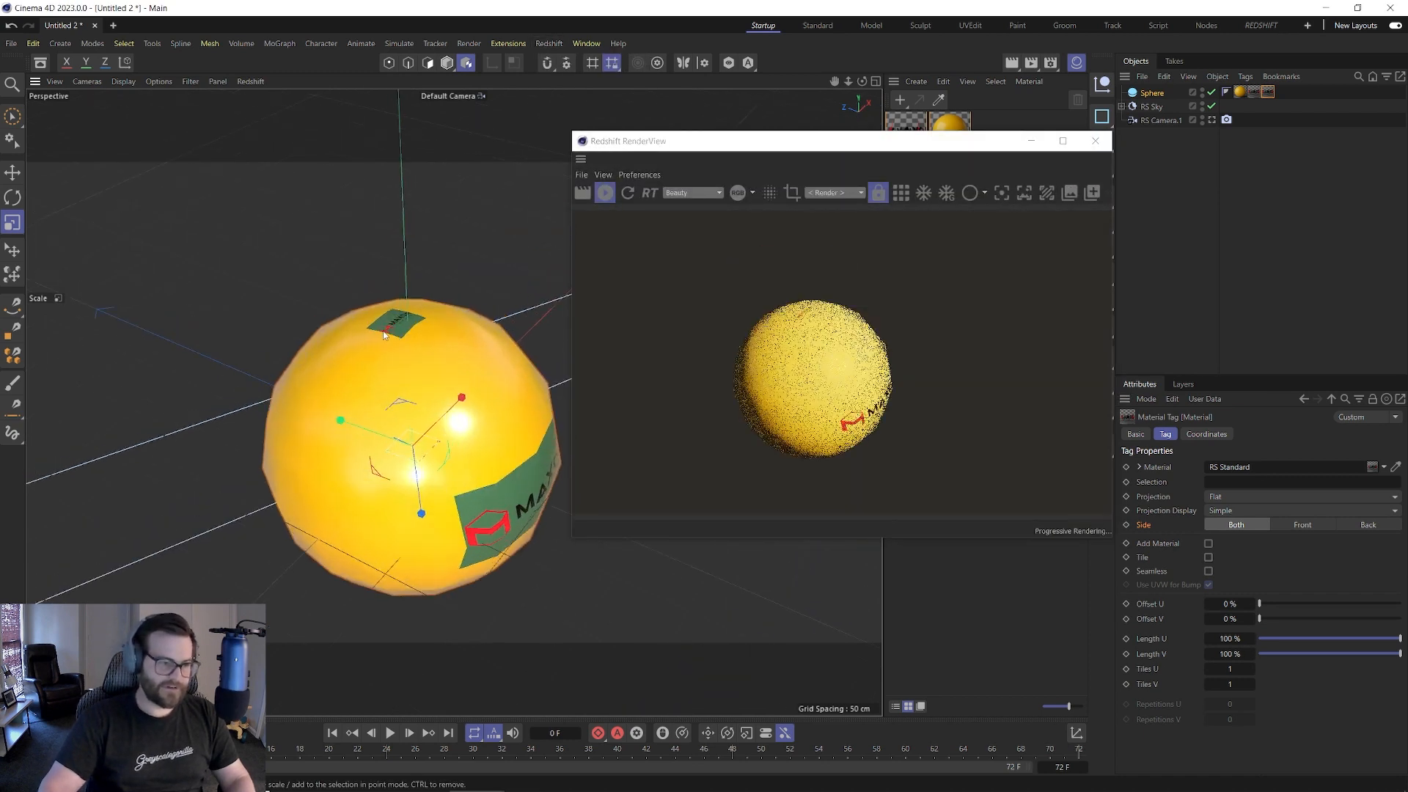
{"action": "middle_click_drag", "start_coordinate": [429, 423], "coordinate": [342, 255], "text": "alt"}
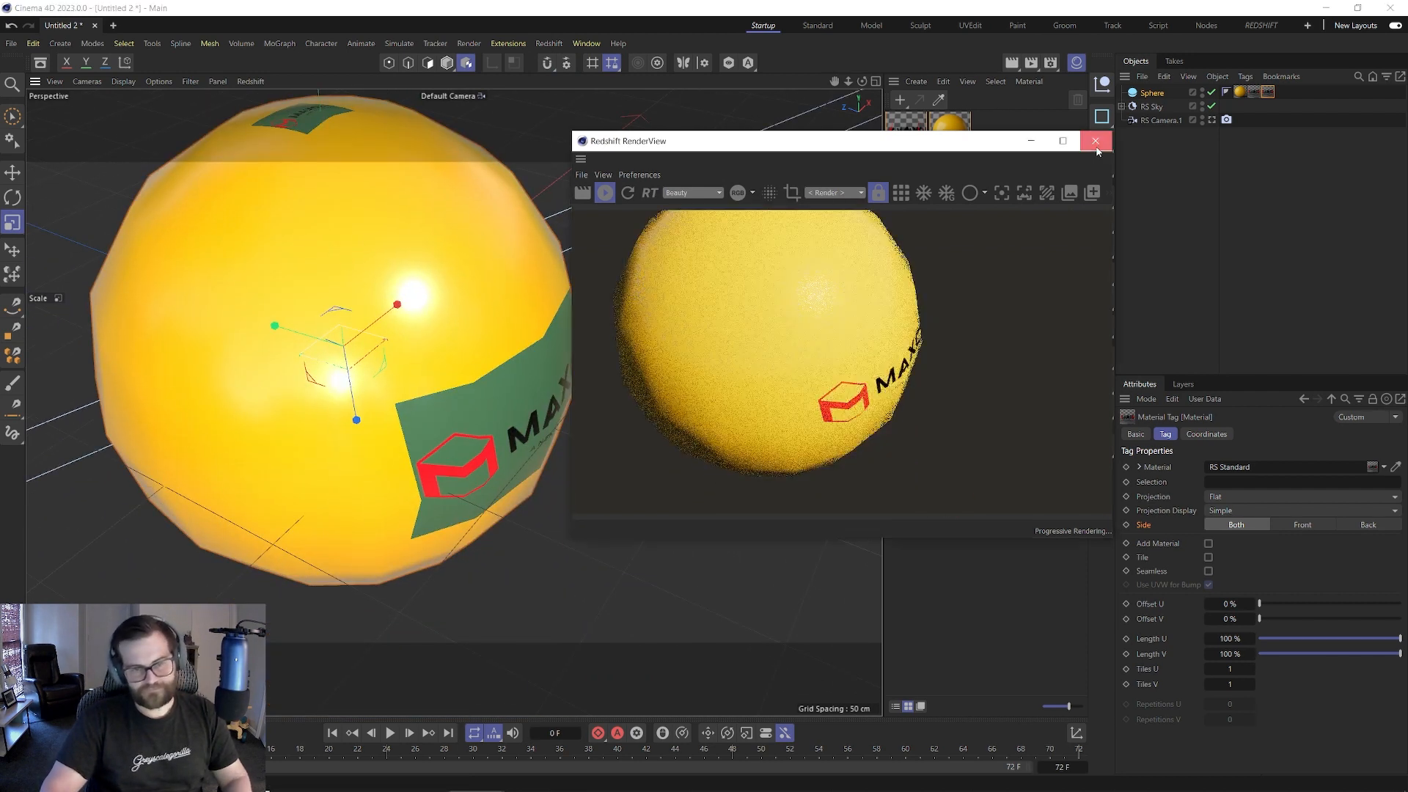
{"action": "left_click", "coordinate": [1095, 140]}
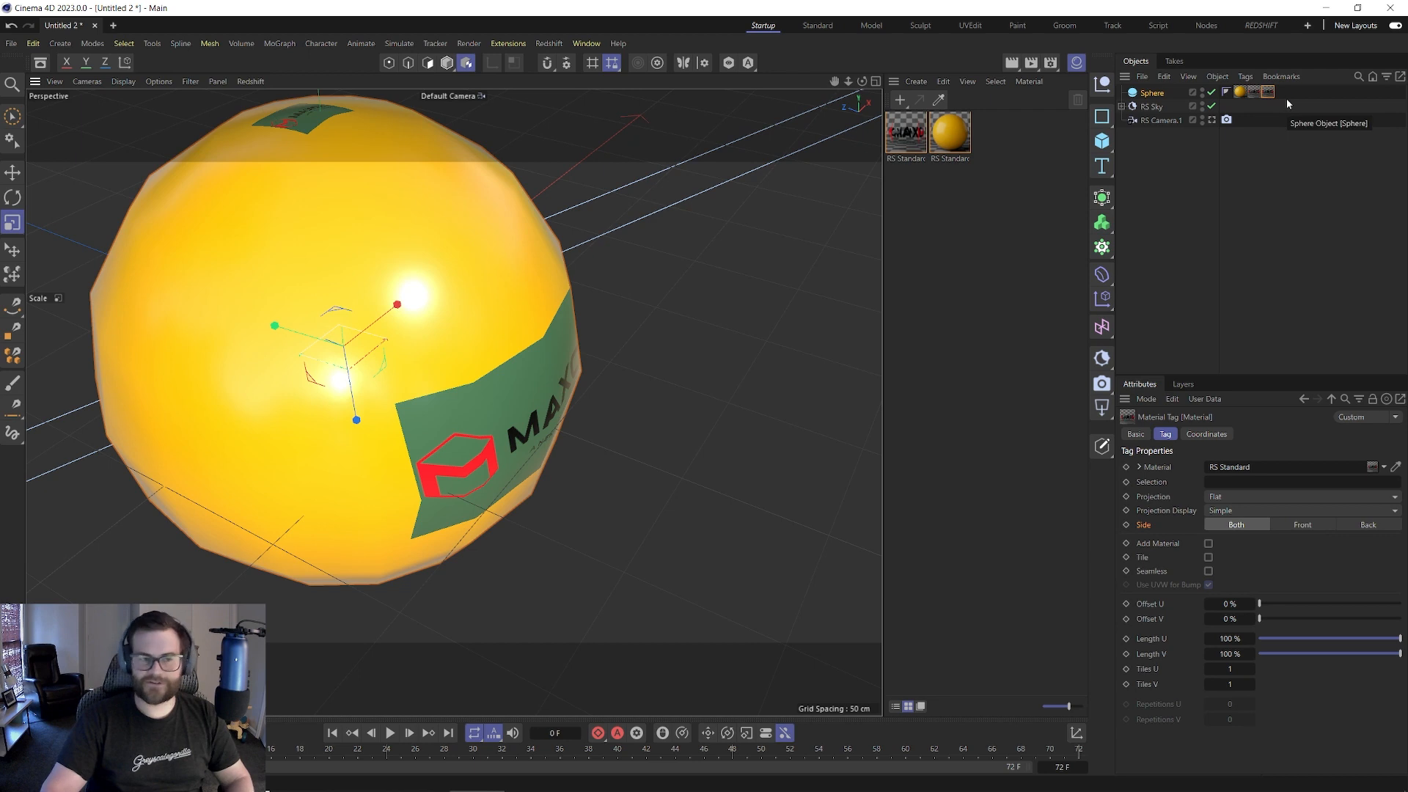
- Examine the logo material's node graph, including the Color Splitter alpha connection to Opacity, and close it
{"action": "left_click", "coordinate": [1028, 231]}
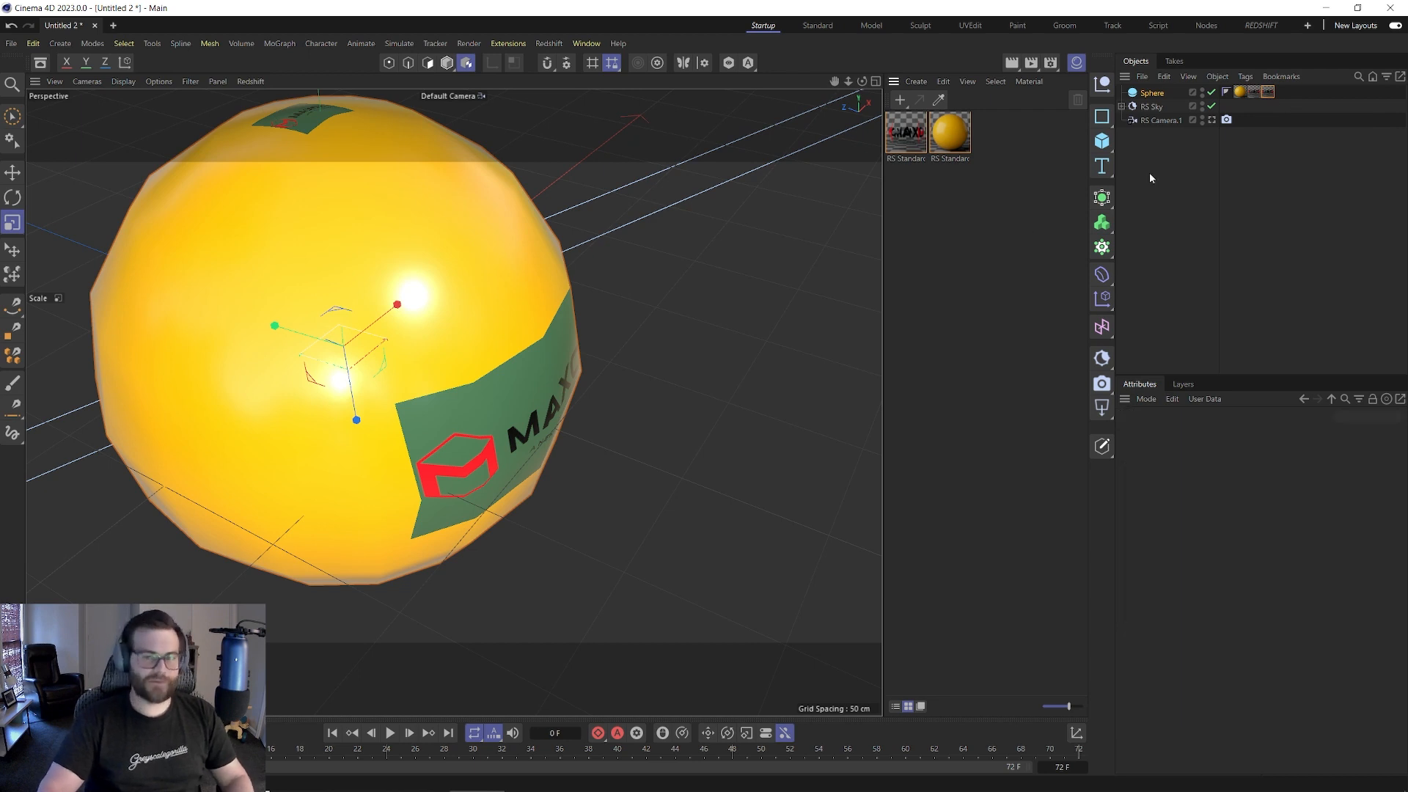
{"action": "left_click", "coordinate": [1166, 120]}
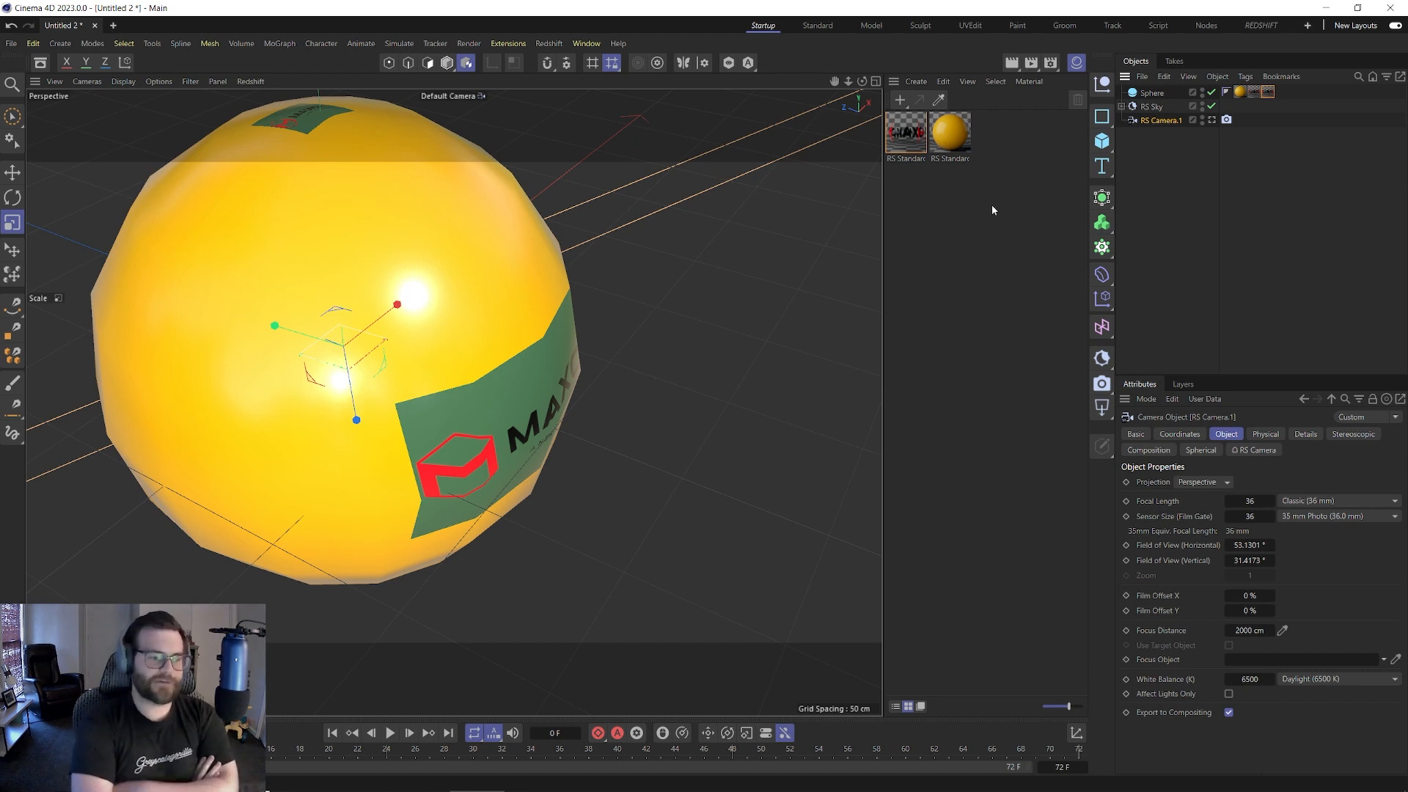
{"action": "double_click", "coordinate": [906, 132]}
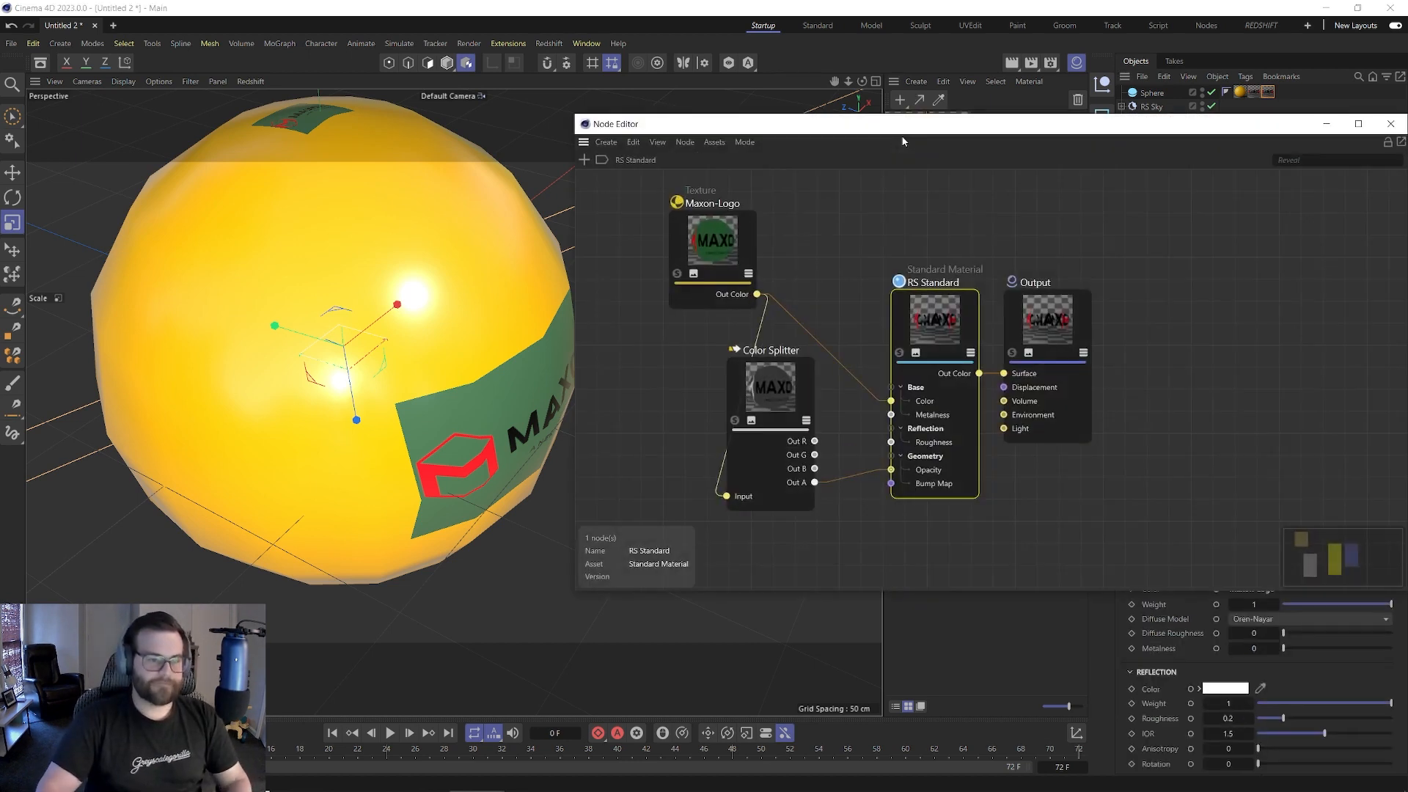
{"action": "left_click_drag", "start_coordinate": [826, 129], "coordinate": [571, 148]}
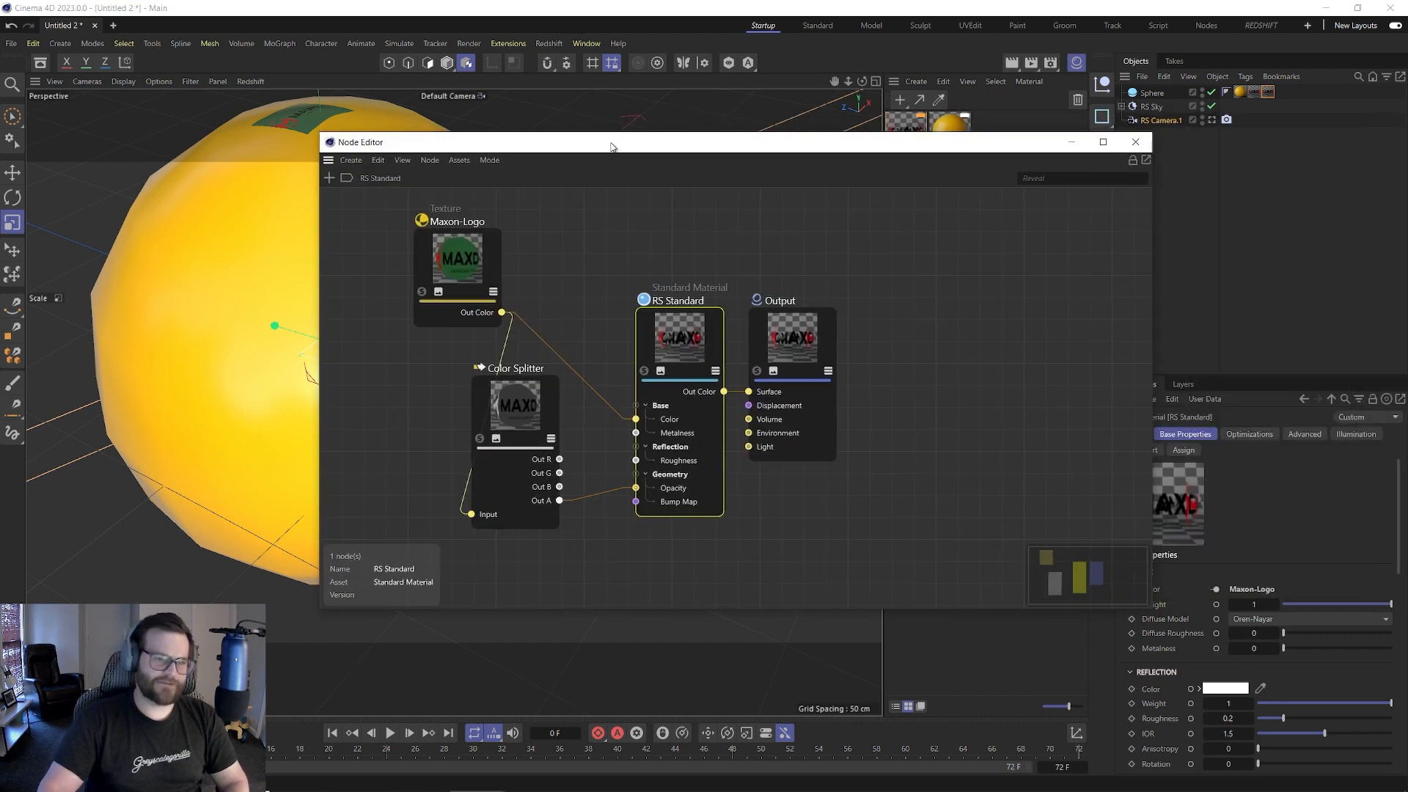
{"action": "left_click", "coordinate": [1134, 142]}
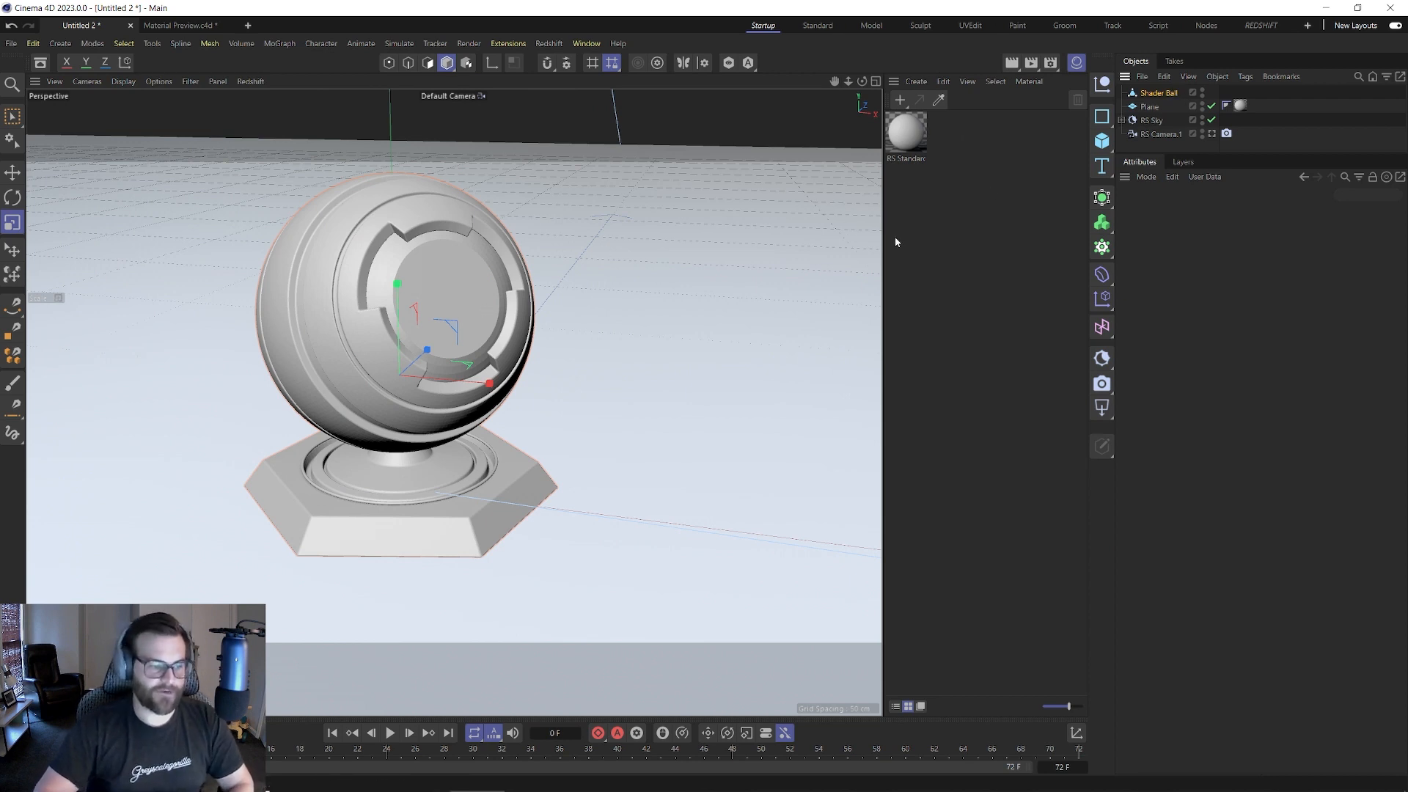
- Create a new Redshift Standard material and set its base Metalness to 1
{"action": "left_click", "coordinate": [916, 81]}
{"action": "mouse_move", "coordinate": [1055, 152]}
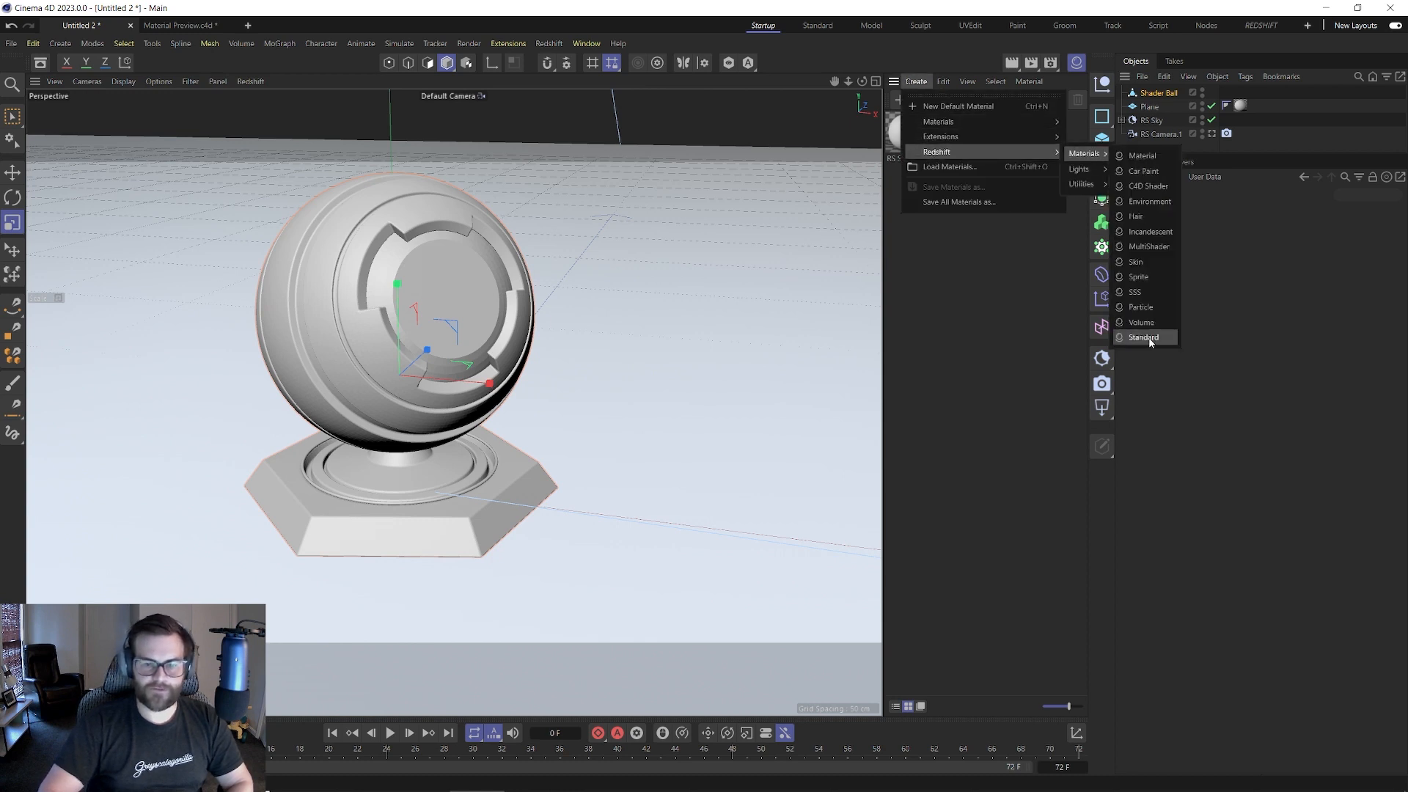
{"action": "left_click", "coordinate": [1142, 346]}
{"action": "left_click_drag", "start_coordinate": [1319, 426], "coordinate": [1402, 425]}
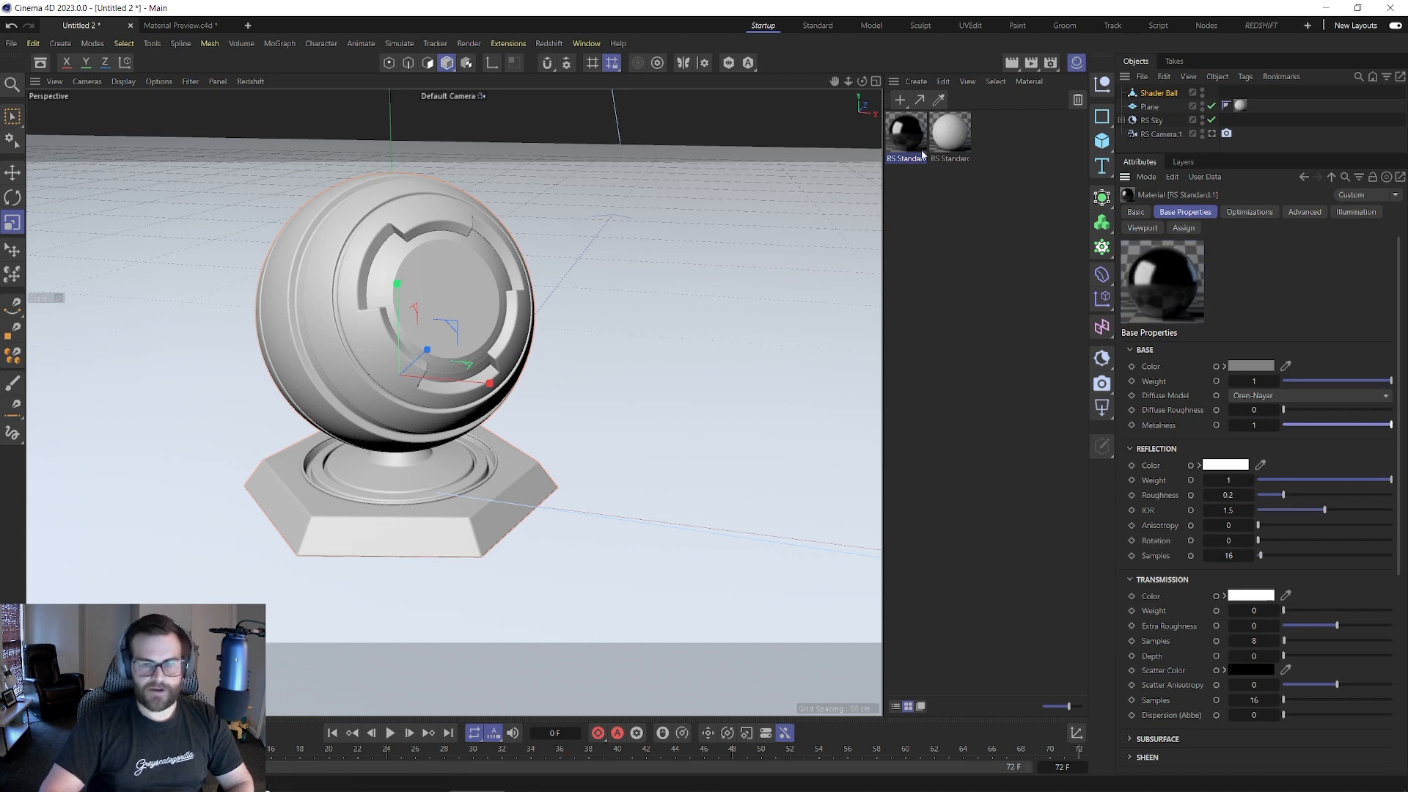
- Set the new metallic material's base color to light grey (RGB 199, 199, 199) and open its node graph
{"action": "left_click", "coordinate": [1238, 366]}
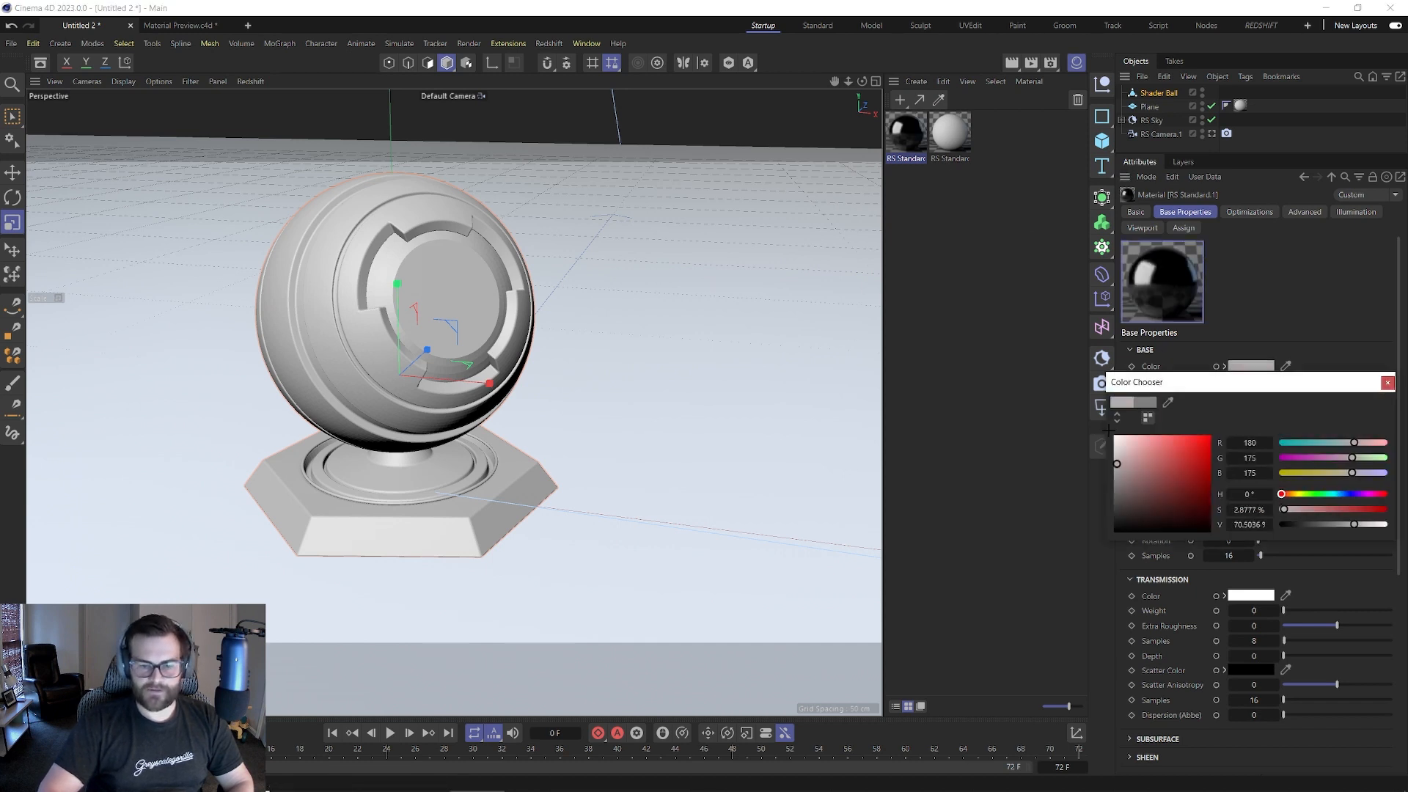
{"action": "left_click_drag", "start_coordinate": [1108, 430], "coordinate": [1108, 426]}
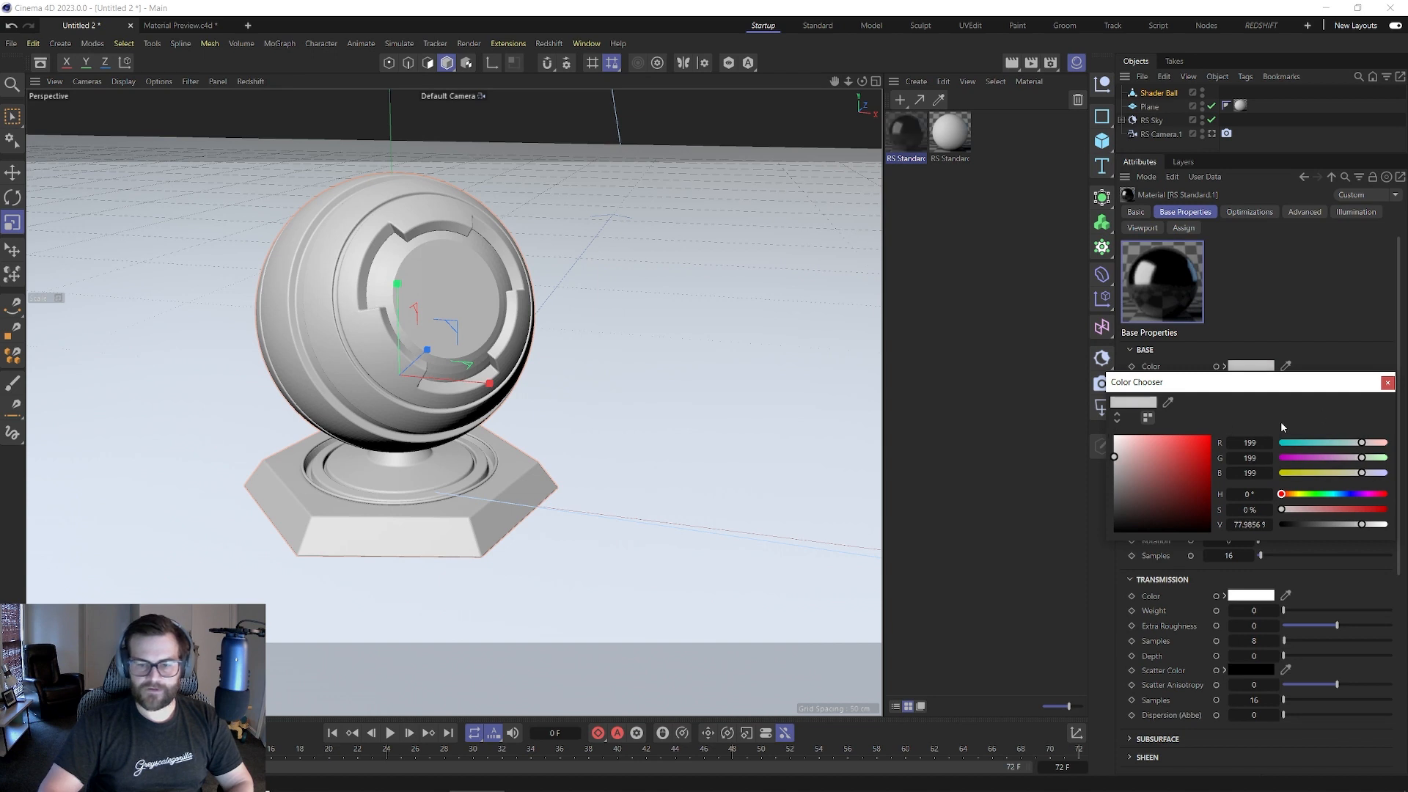
{"action": "left_click", "coordinate": [1387, 383]}
{"action": "double_click", "coordinate": [905, 126]}
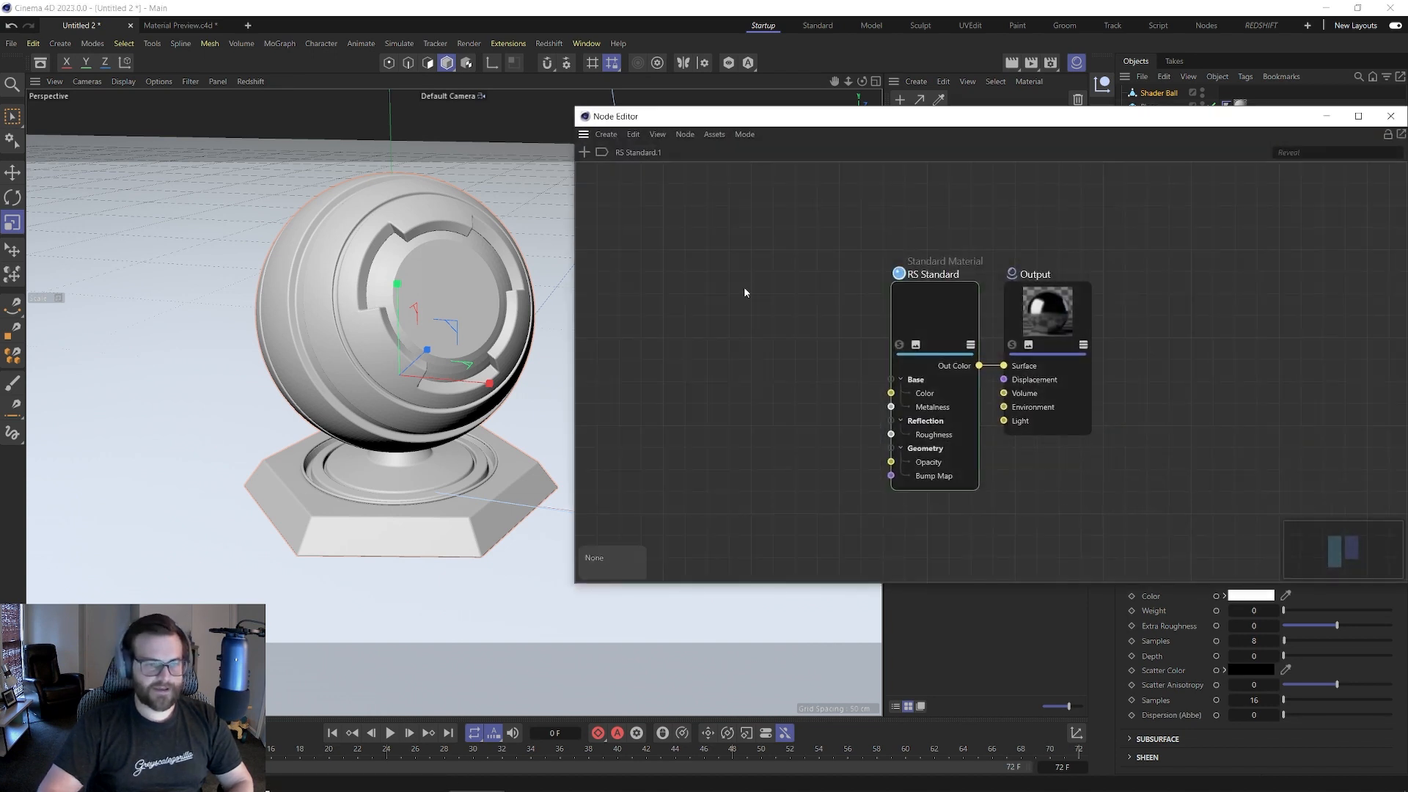
- Search all assets for "imperf", add a fingerprint imperfection image to the metallic material's graph and connect it to RS Standard's Roughness
{"action": "left_click", "coordinate": [41, 63]}
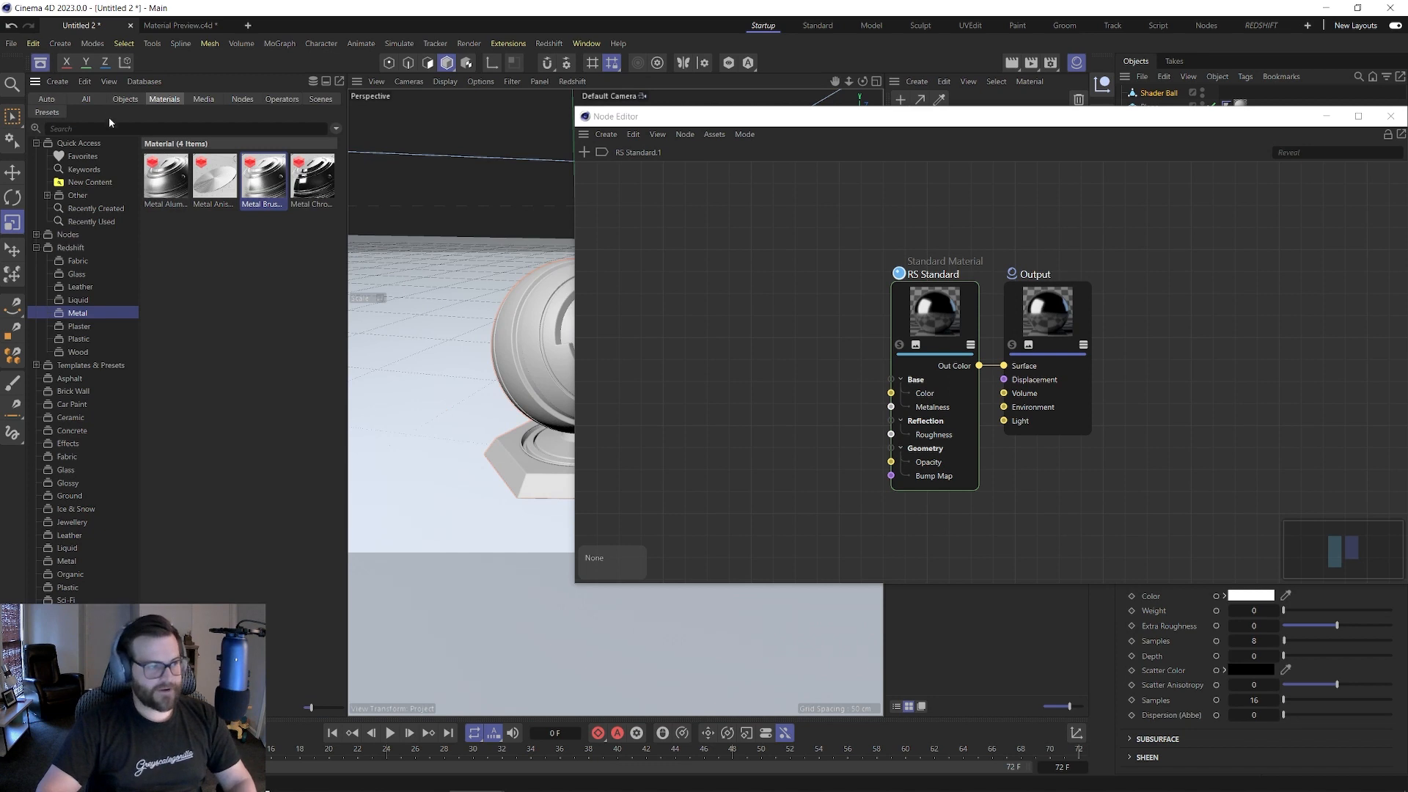
{"action": "type", "text": "mper"}
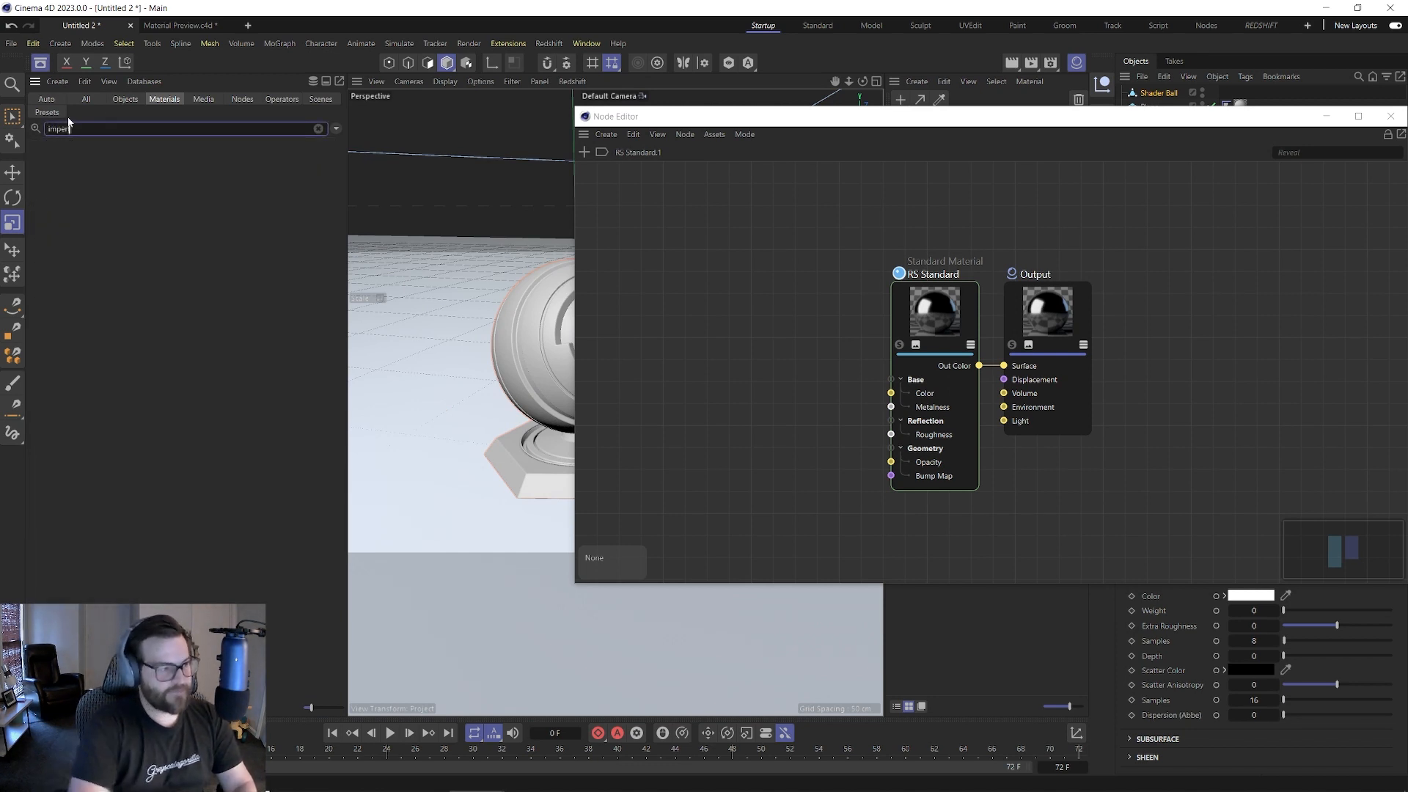
{"action": "left_click", "coordinate": [77, 103]}
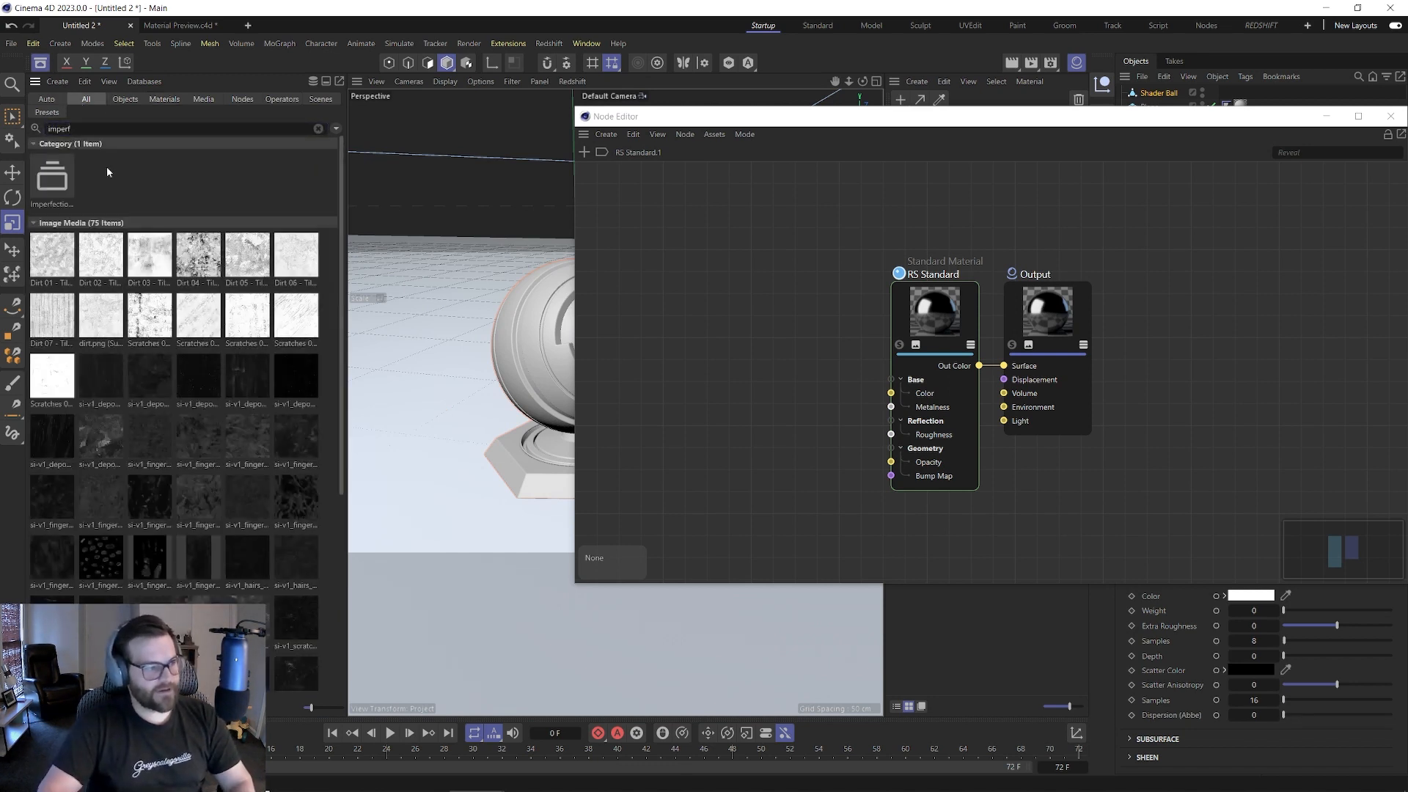
{"action": "scroll", "coordinate": [232, 402], "scroll_direction": "down", "scroll_amount": 2}
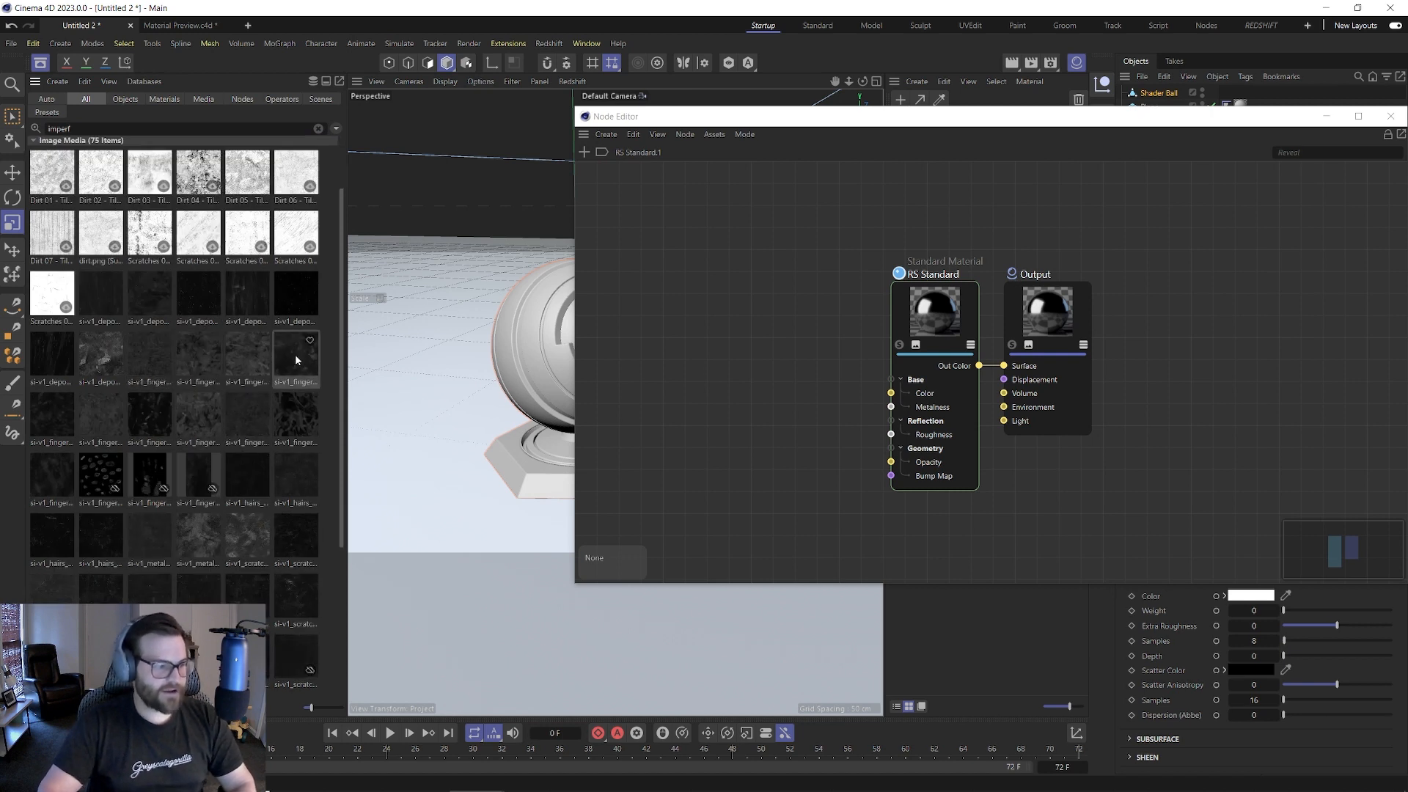
{"action": "left_click_drag", "start_coordinate": [296, 355], "coordinate": [700, 303]}
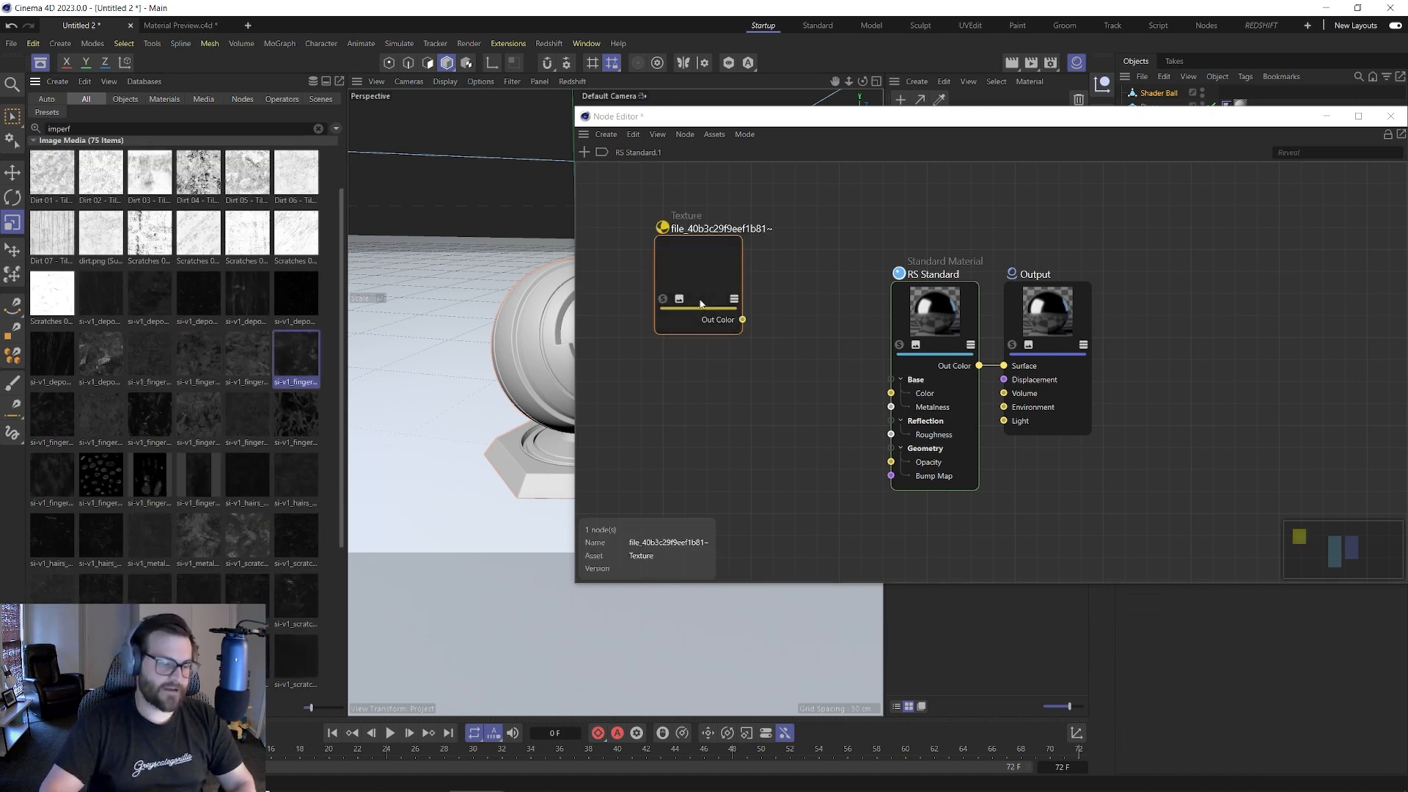
{"action": "left_click_drag", "start_coordinate": [742, 319], "coordinate": [891, 434]}
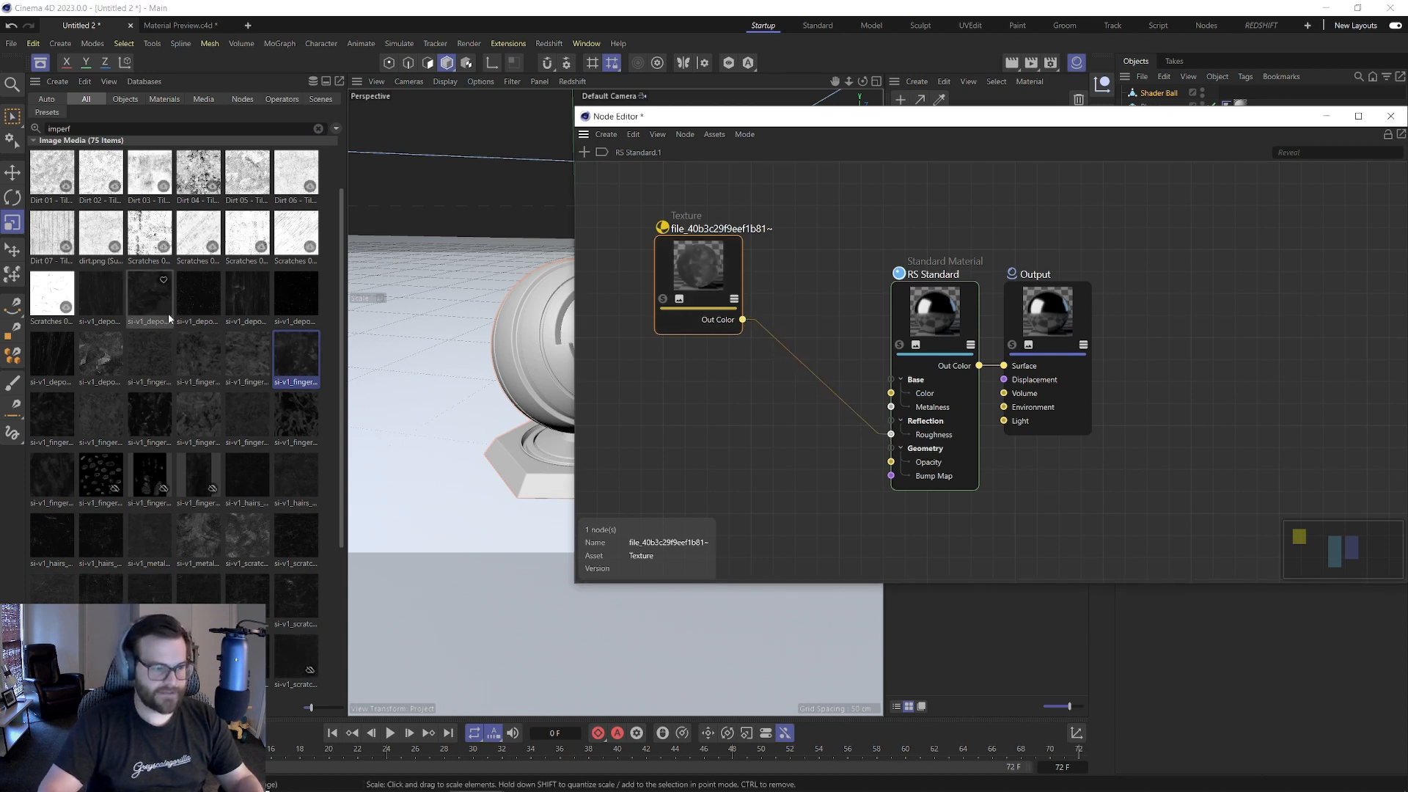
- Add a scratch imperfection image from the asset library and a Bump Map node to the metallic material's graph
{"action": "left_click", "coordinate": [250, 658]}
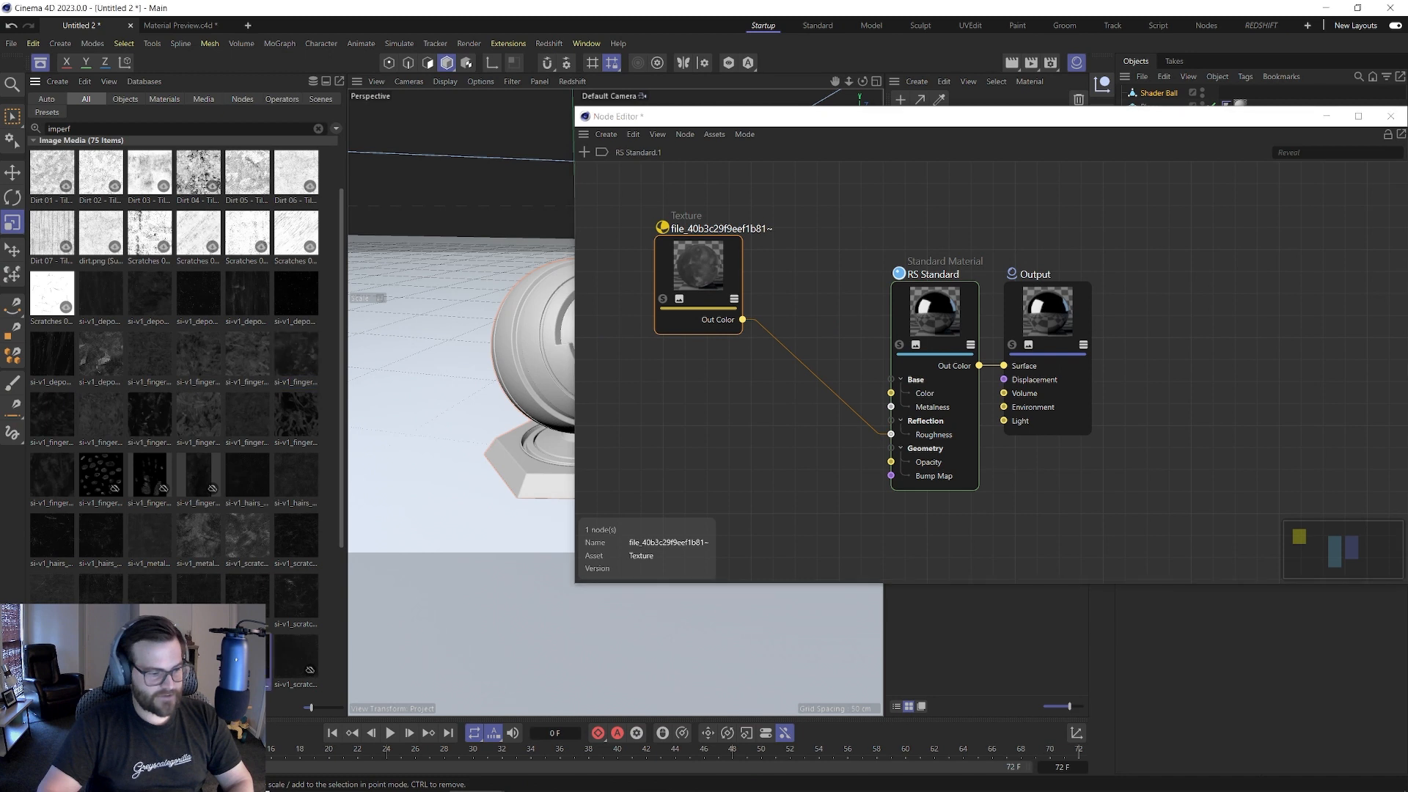
{"action": "left_click_drag", "start_coordinate": [249, 659], "coordinate": [682, 471]}
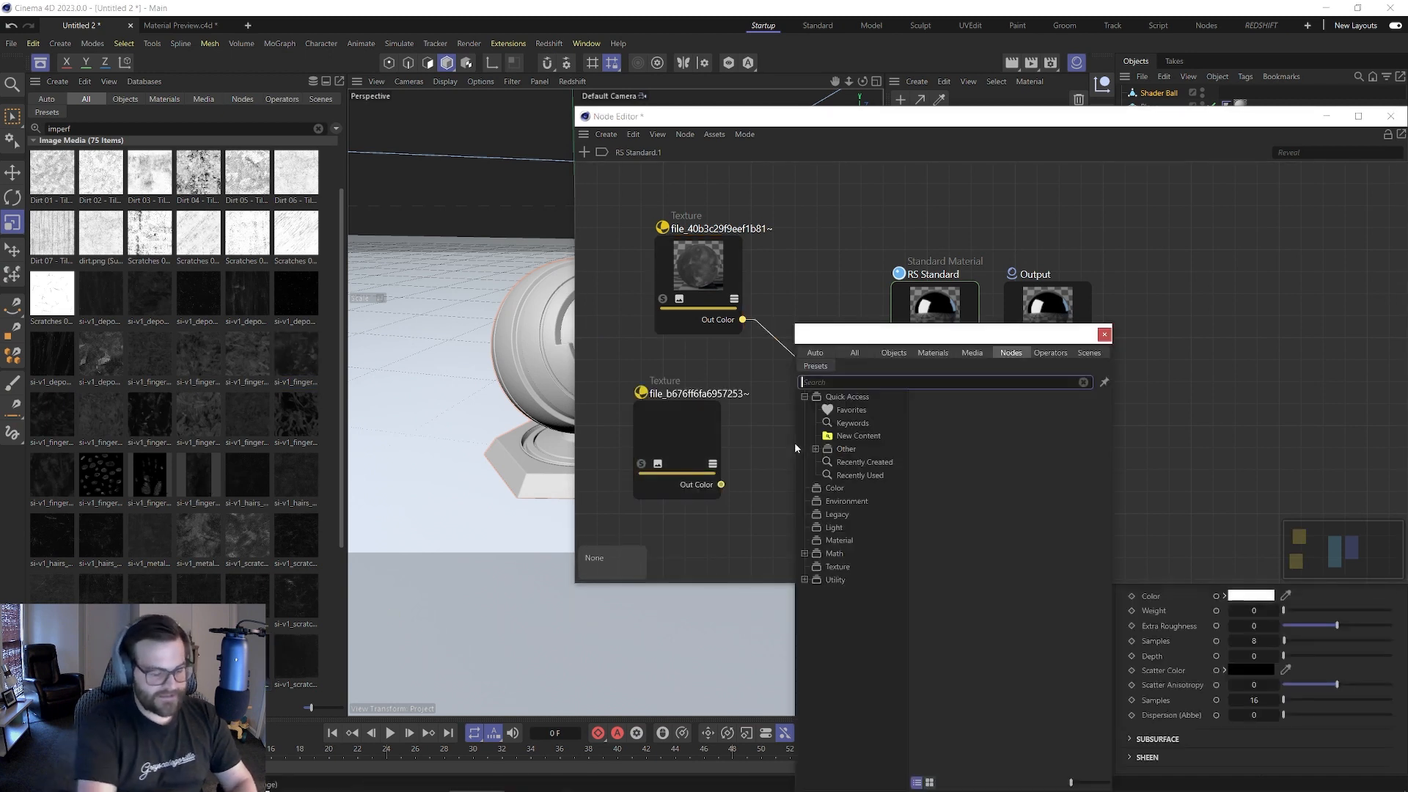
{"action": "key", "text": "shift+c"}
{"action": "type", "text": "bump"}
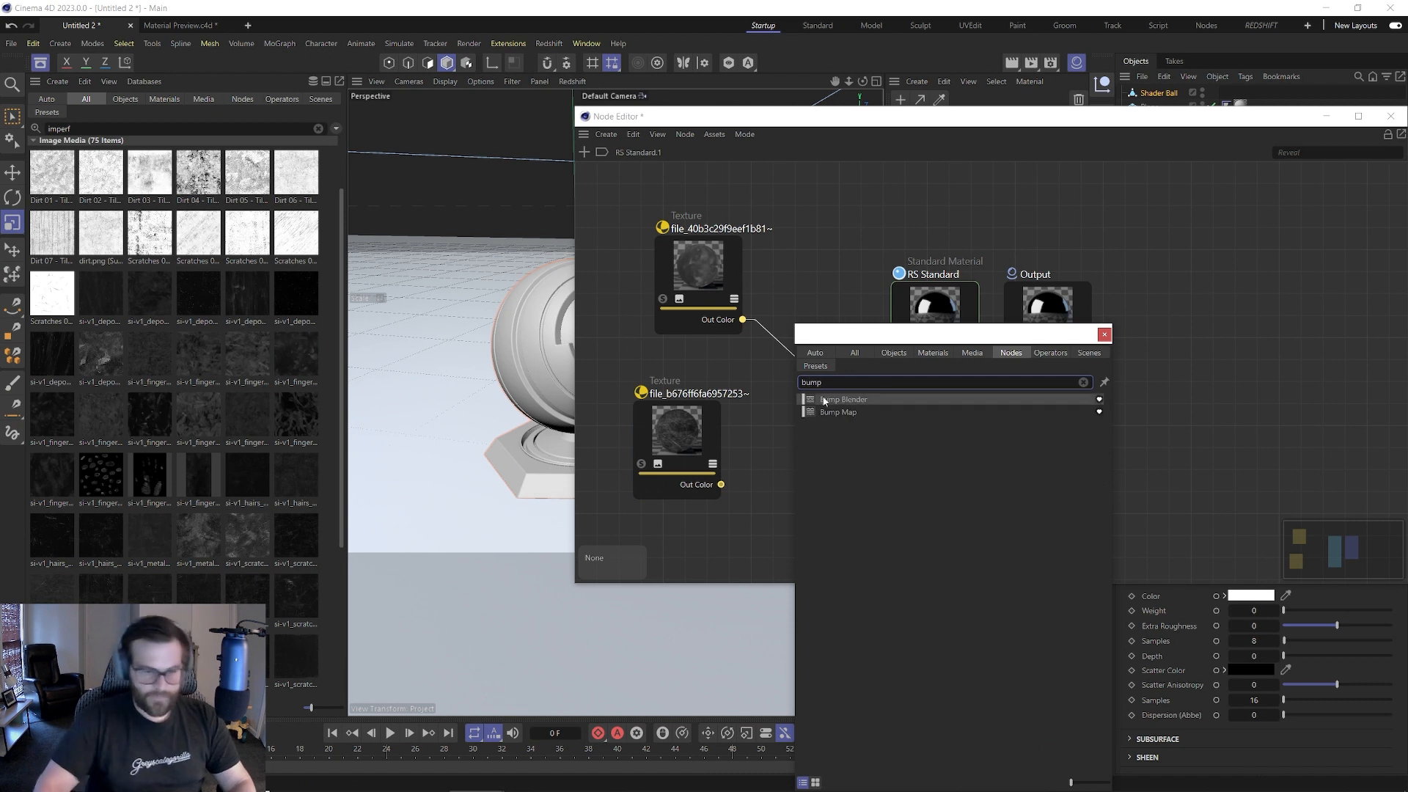
{"action": "double_click", "coordinate": [834, 412]}
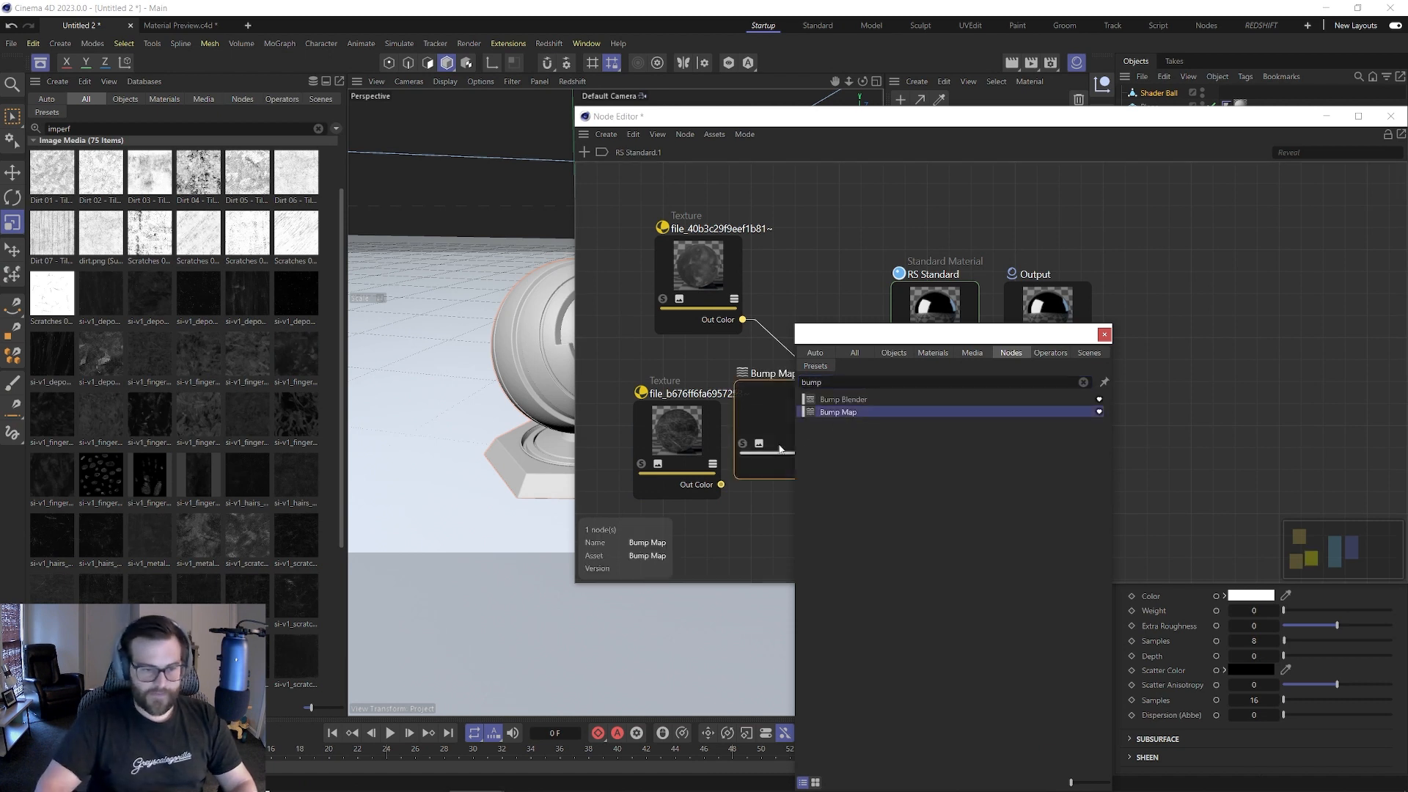
{"action": "left_click", "coordinate": [1104, 335]}
- Connect the scratch texture to the Bump Map node's Input and its output to RS Standard's Bump Map
{"action": "left_click_drag", "start_coordinate": [721, 484], "coordinate": [763, 415]}
{"action": "left_click", "coordinate": [890, 446]}
{"action": "left_click_drag", "start_coordinate": [822, 464], "coordinate": [890, 475]}
- Set the Bump Map node's Height Scale to -0.2, and close the node graph and asset browser
{"action": "left_click_drag", "start_coordinate": [1231, 129], "coordinate": [809, 130]}
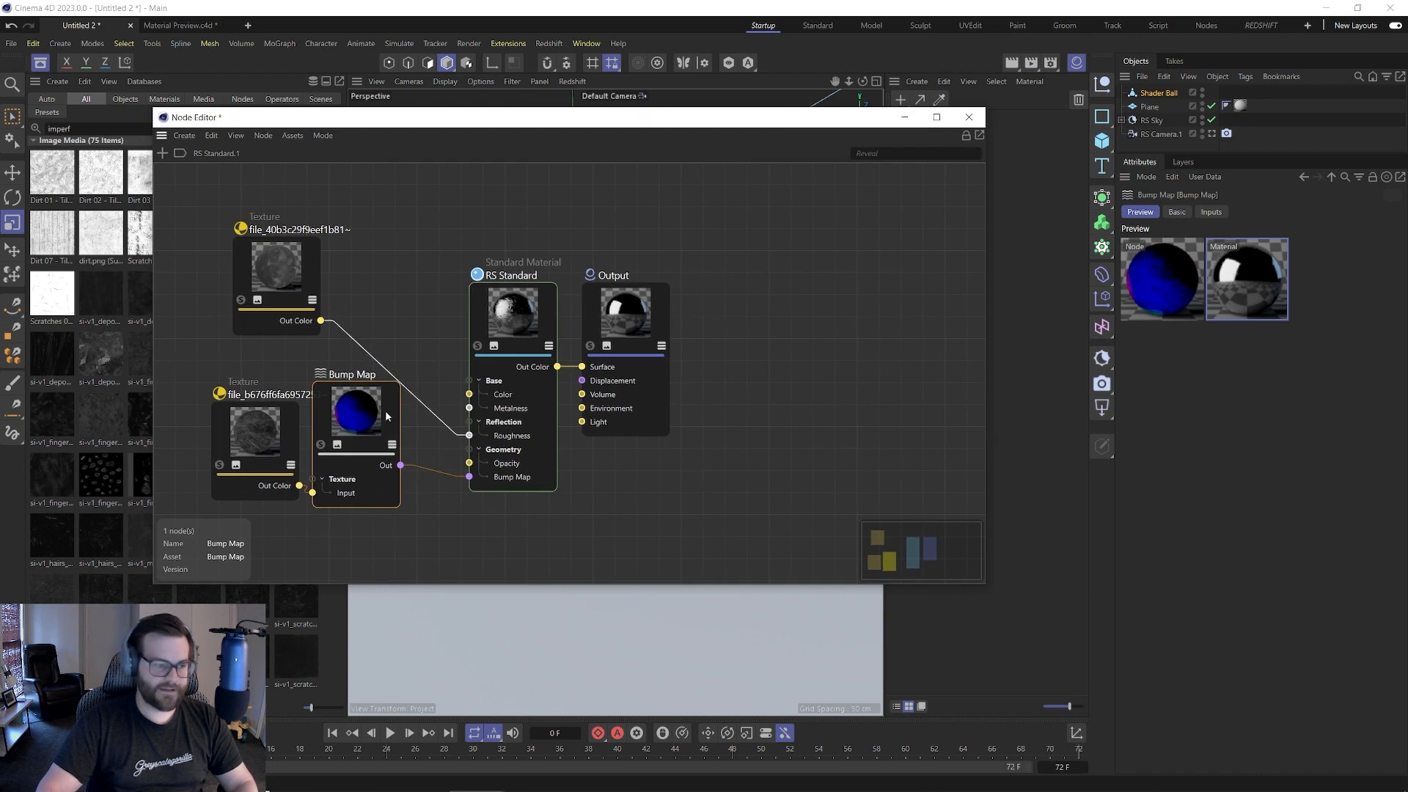
{"action": "left_click", "coordinate": [1176, 213]}
{"action": "left_click", "coordinate": [1210, 212]}
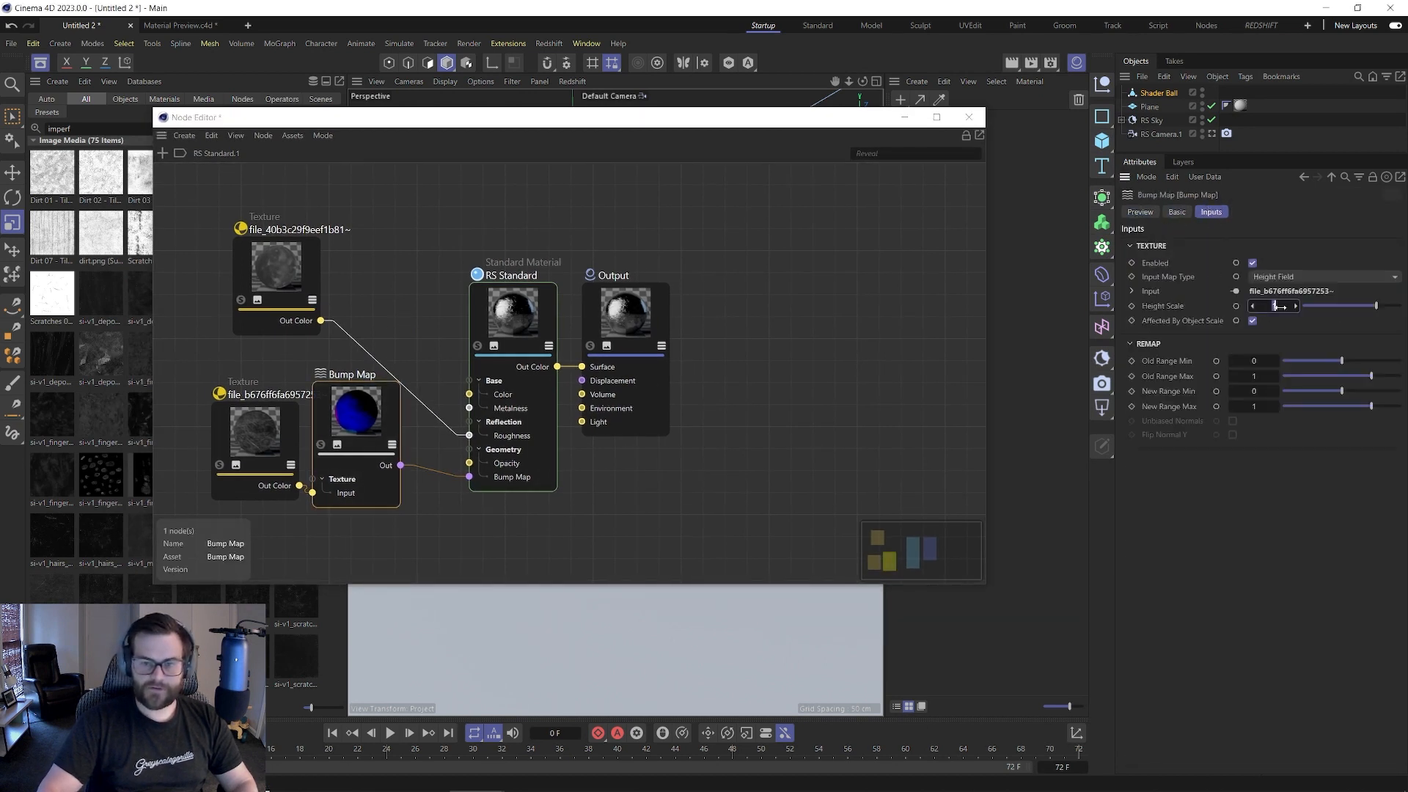
{"action": "left_click_drag", "start_coordinate": [1279, 307], "coordinate": [1279, 307]}
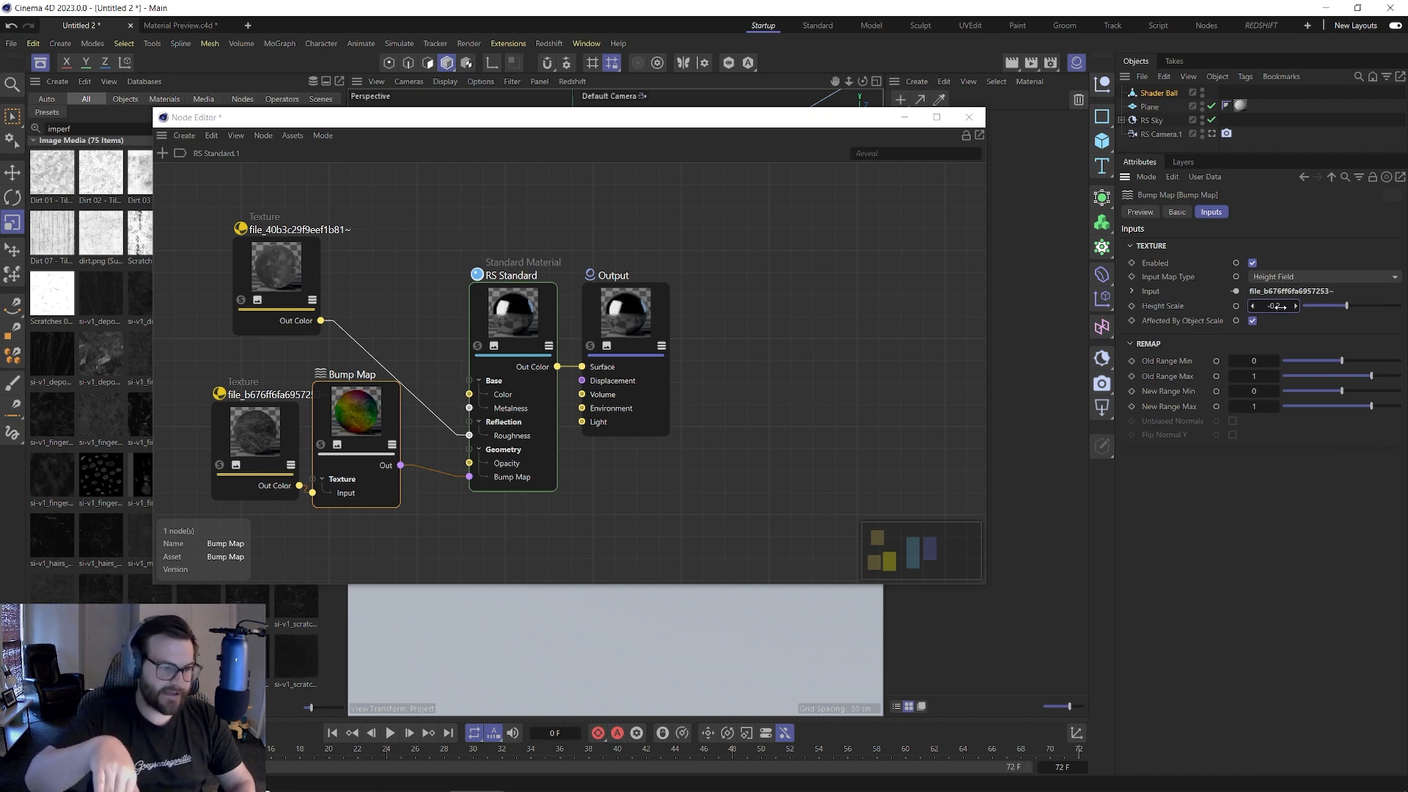
{"action": "left_click", "coordinate": [1276, 307]}
{"action": "left_click", "coordinate": [969, 117]}
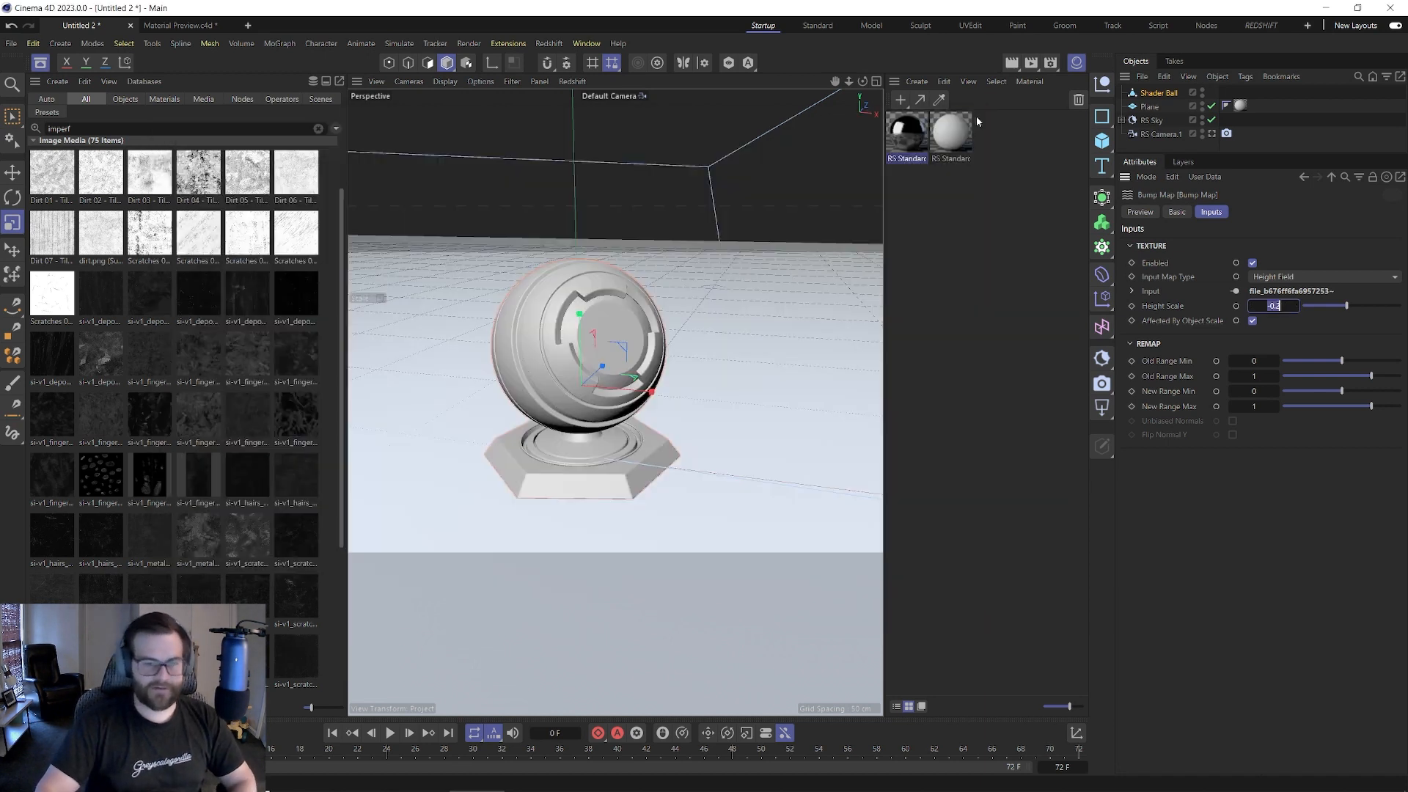
{"action": "left_click", "coordinate": [41, 64]}
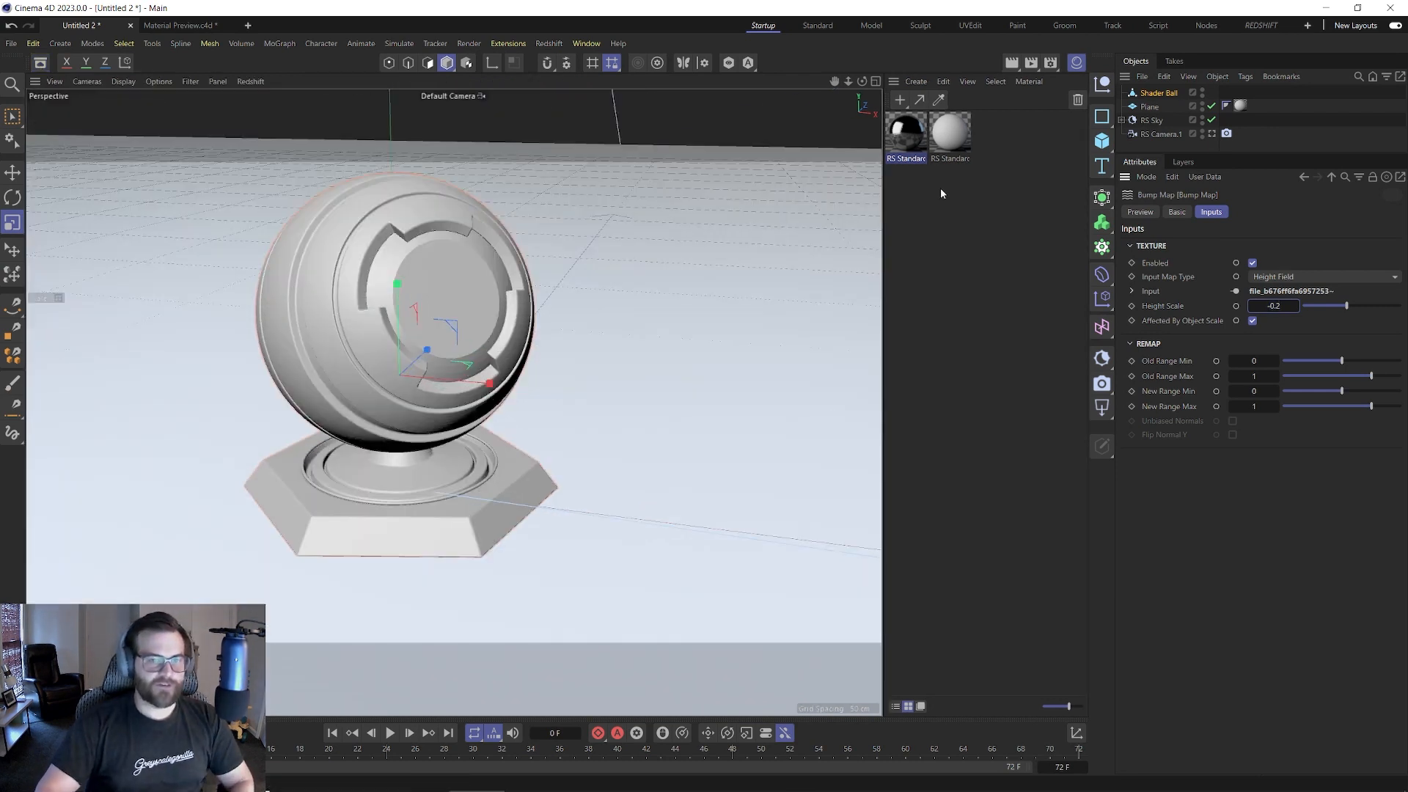
- Start a live render in Redshift RenderView and apply the metallic material to the Shader Ball
{"action": "left_click", "coordinate": [541, 45]}
{"action": "left_click", "coordinate": [558, 153]}
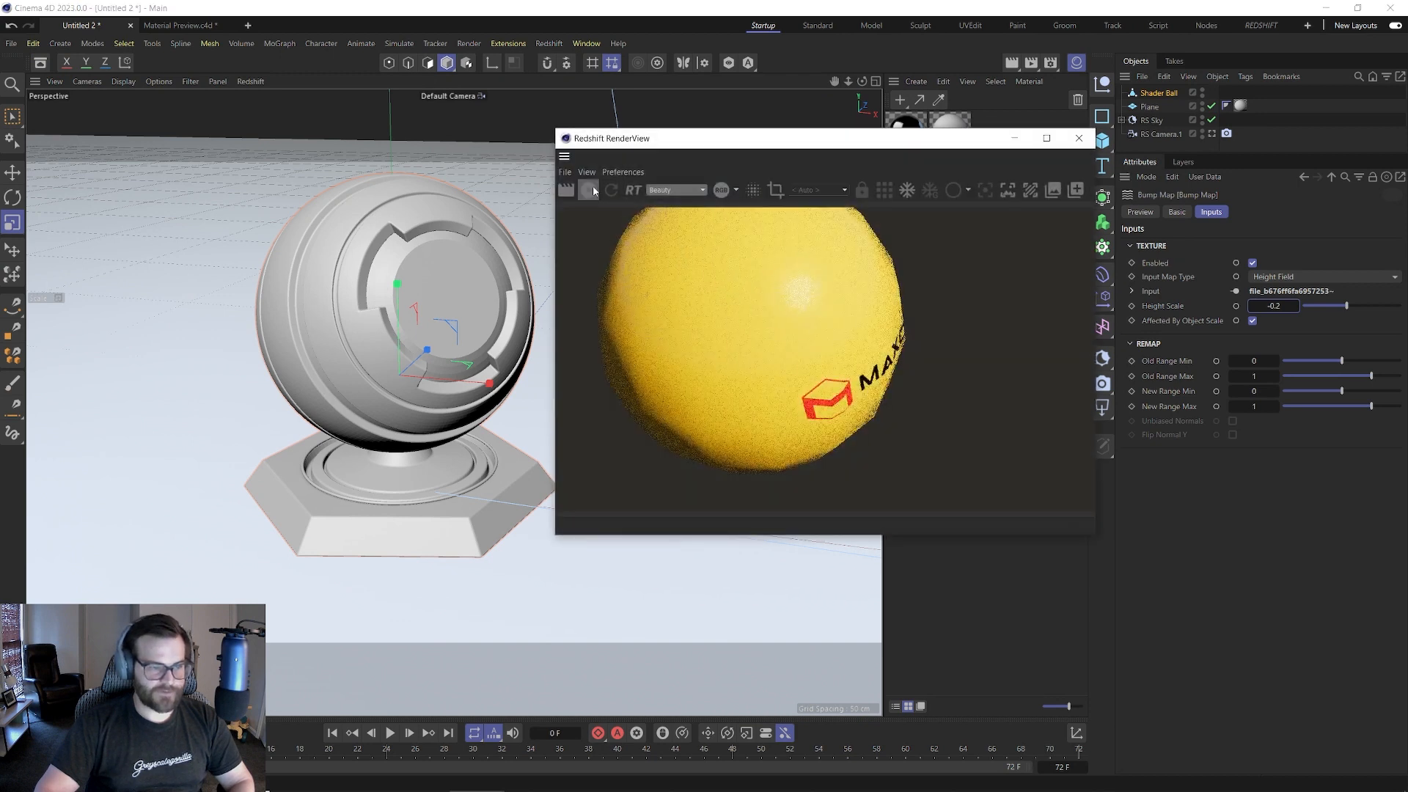
{"action": "left_click", "coordinate": [589, 191]}
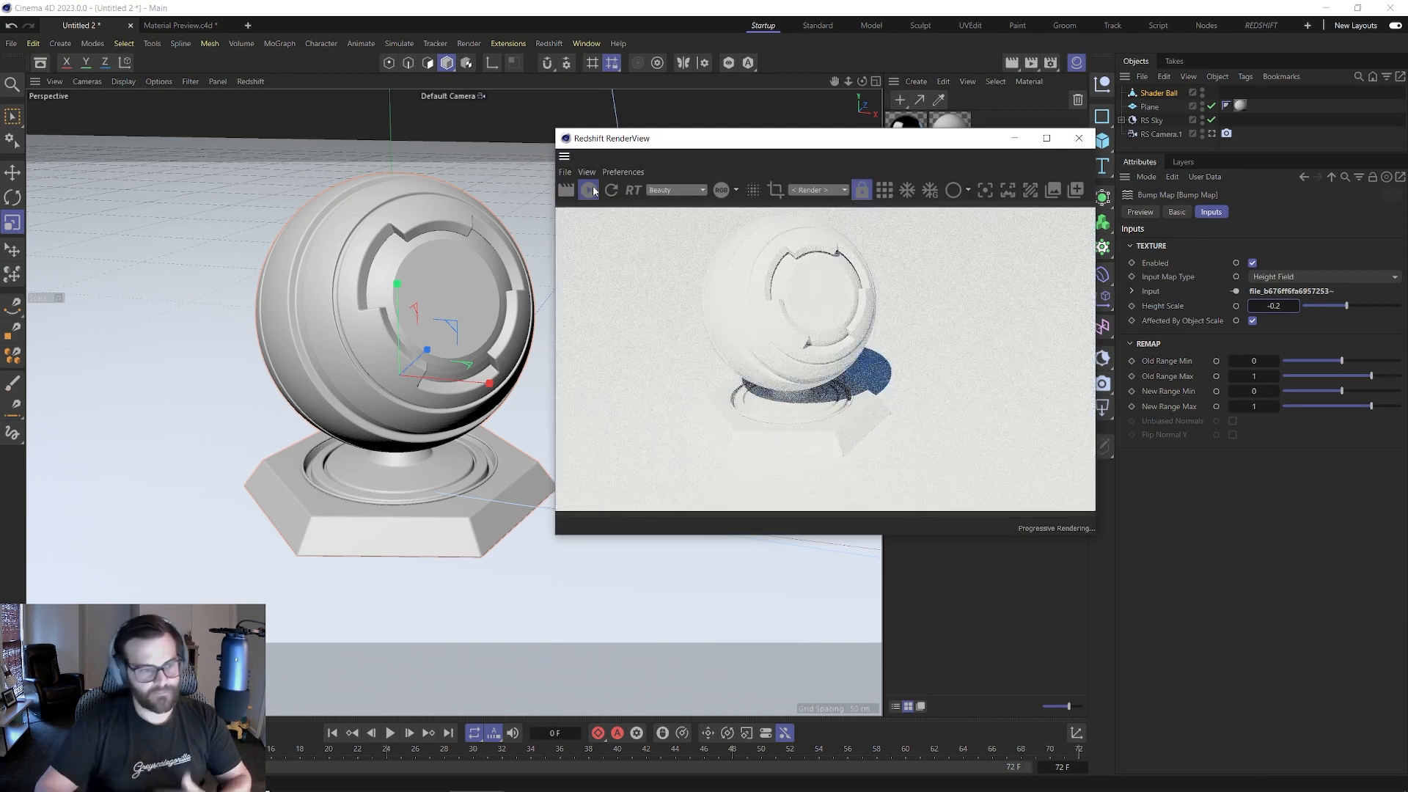
{"action": "left_click_drag", "start_coordinate": [906, 120], "coordinate": [1158, 94]}
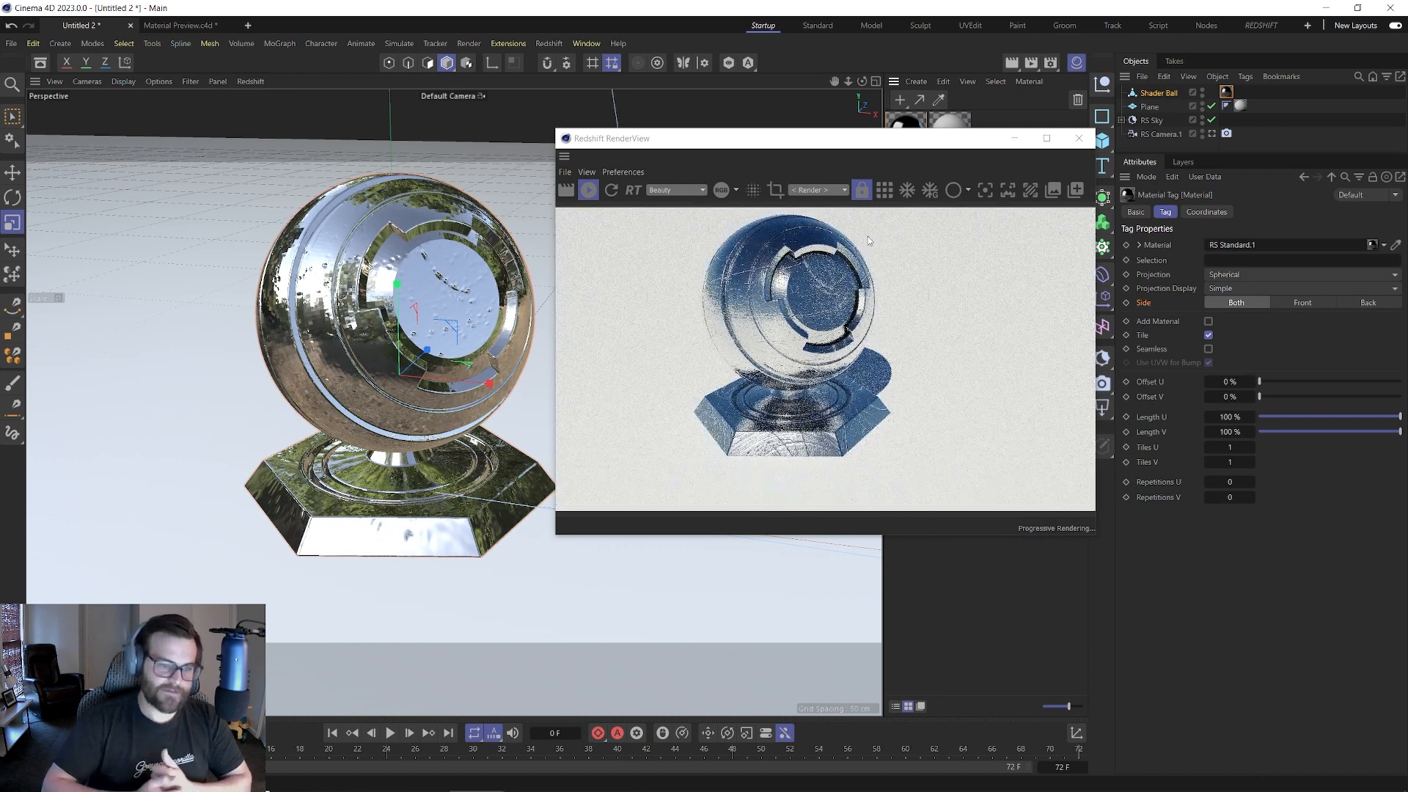
- Set the Remap Scale of both image textures to 4 by 4, refresh the live render, and close RenderView
{"action": "left_click_drag", "start_coordinate": [851, 148], "coordinate": [508, 161]}
{"action": "left_click", "coordinate": [909, 138]}
{"action": "double_click", "coordinate": [908, 138]}
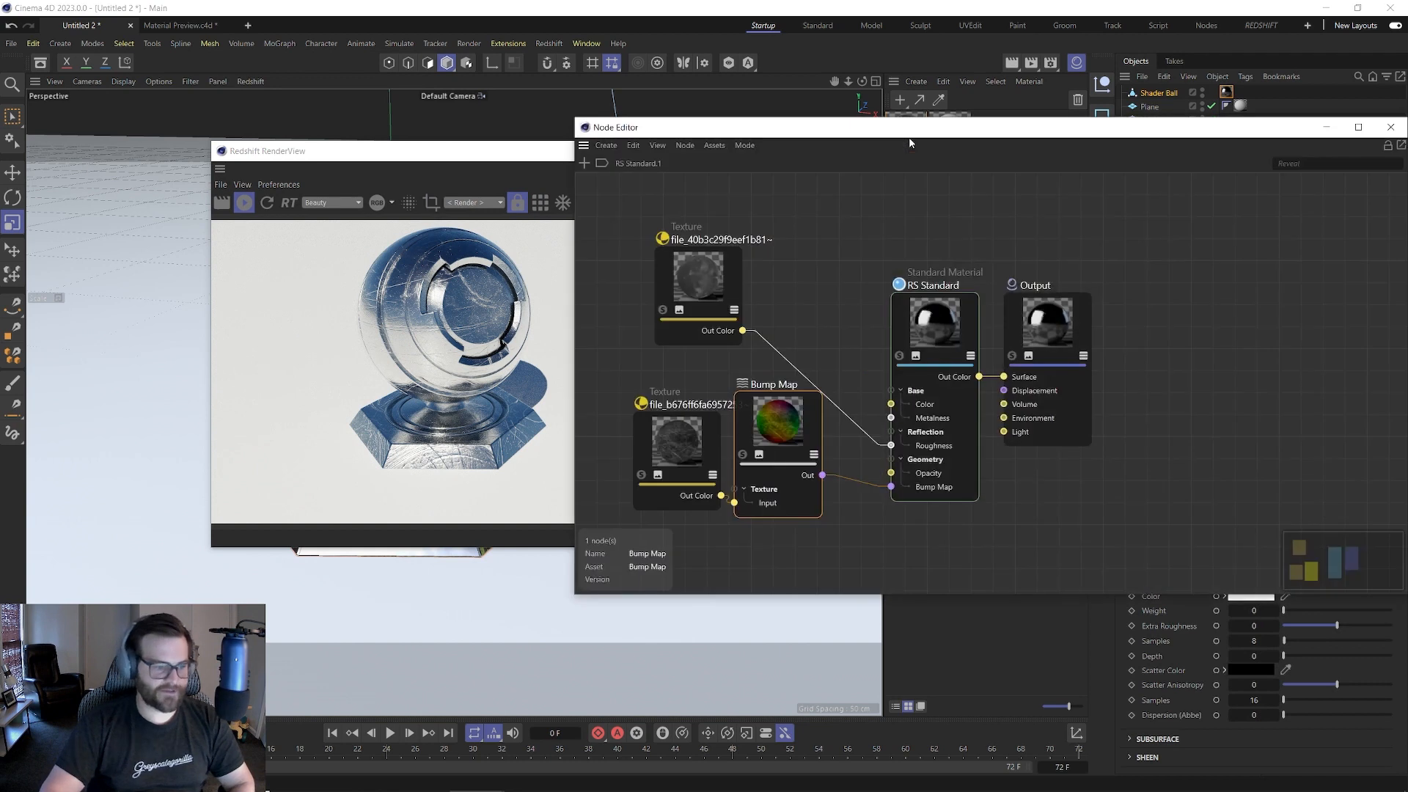
{"action": "left_click_drag", "start_coordinate": [613, 236], "coordinate": [680, 497]}
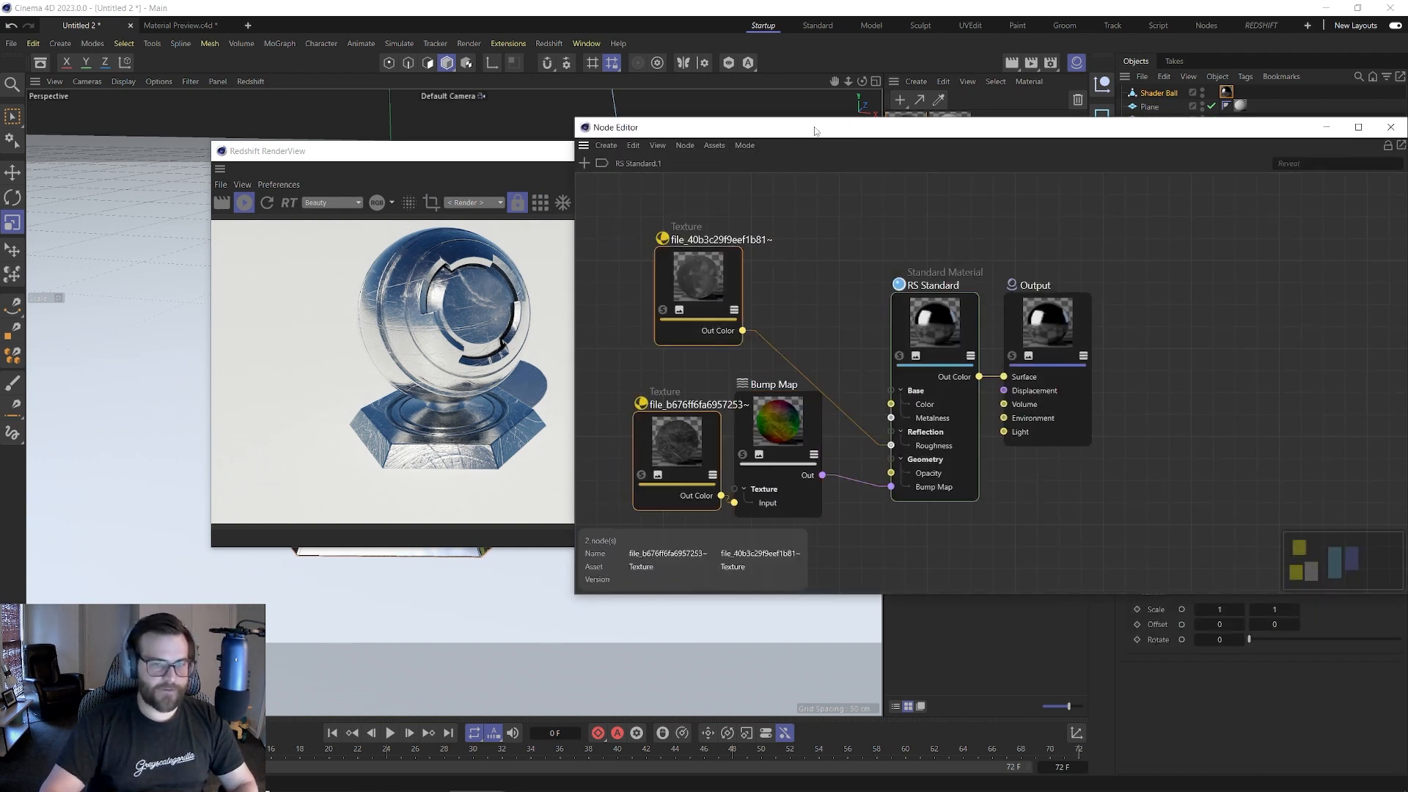
{"action": "left_click_drag", "start_coordinate": [811, 128], "coordinate": [388, 83]}
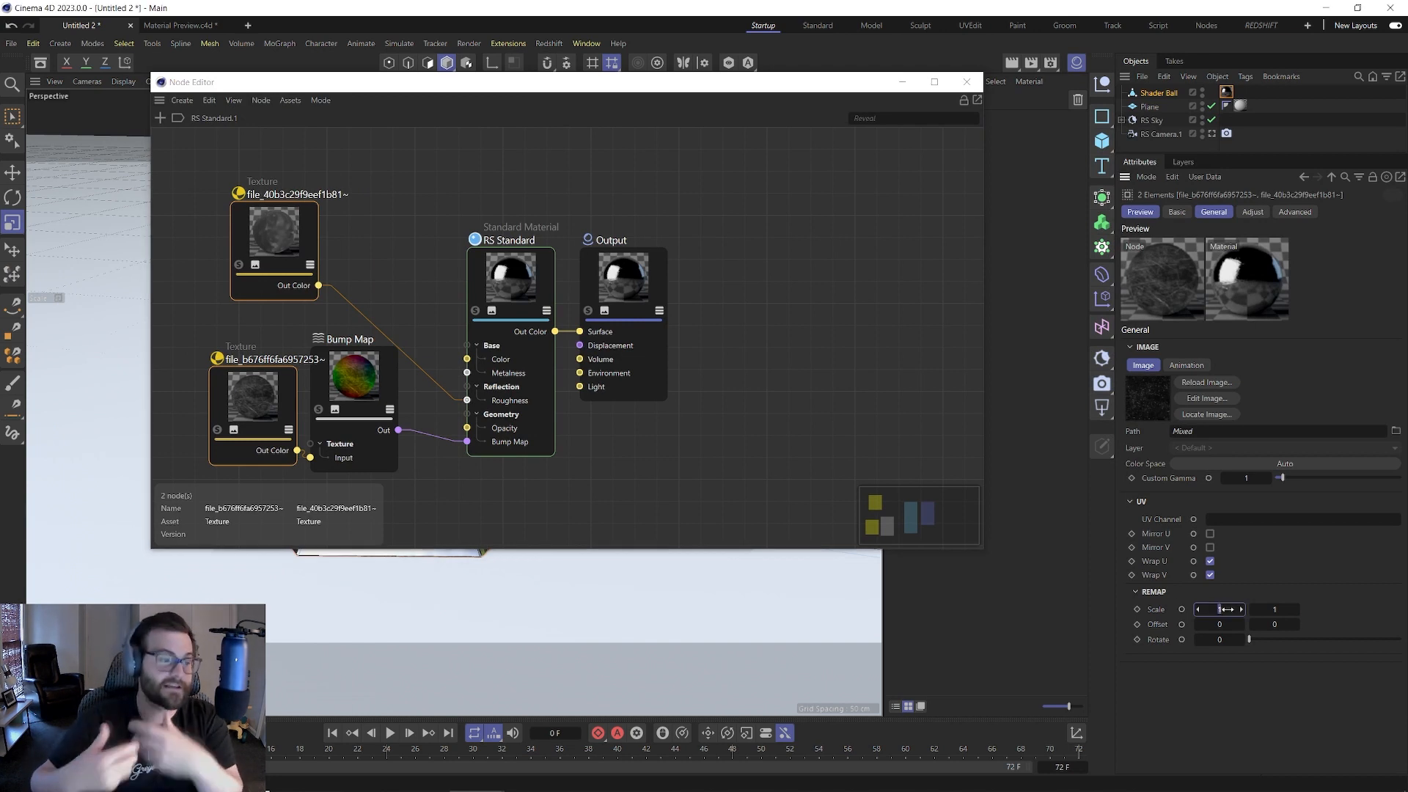
{"action": "type", "text": "4"}
{"action": "key", "text": "Tab"}
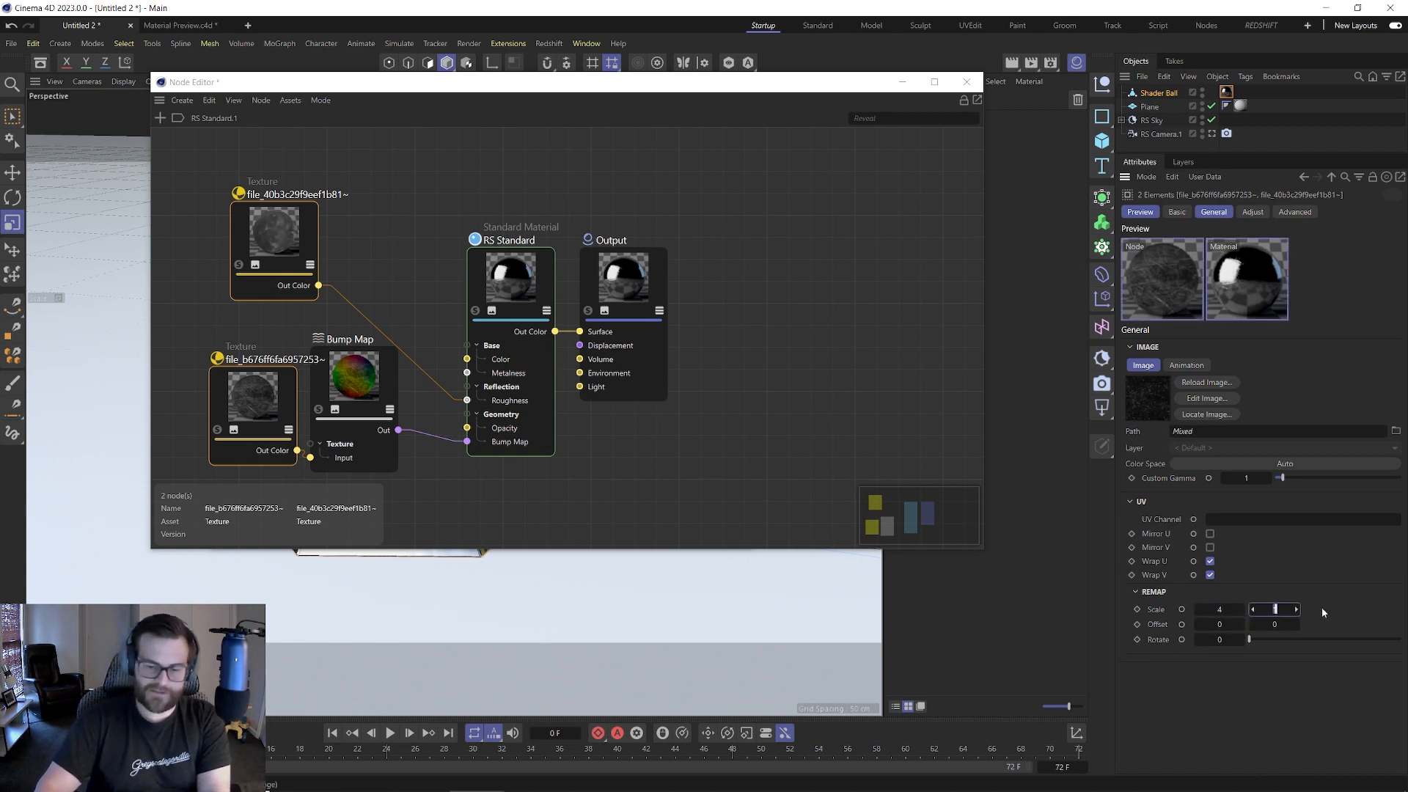
{"action": "left_click", "coordinate": [966, 81]}
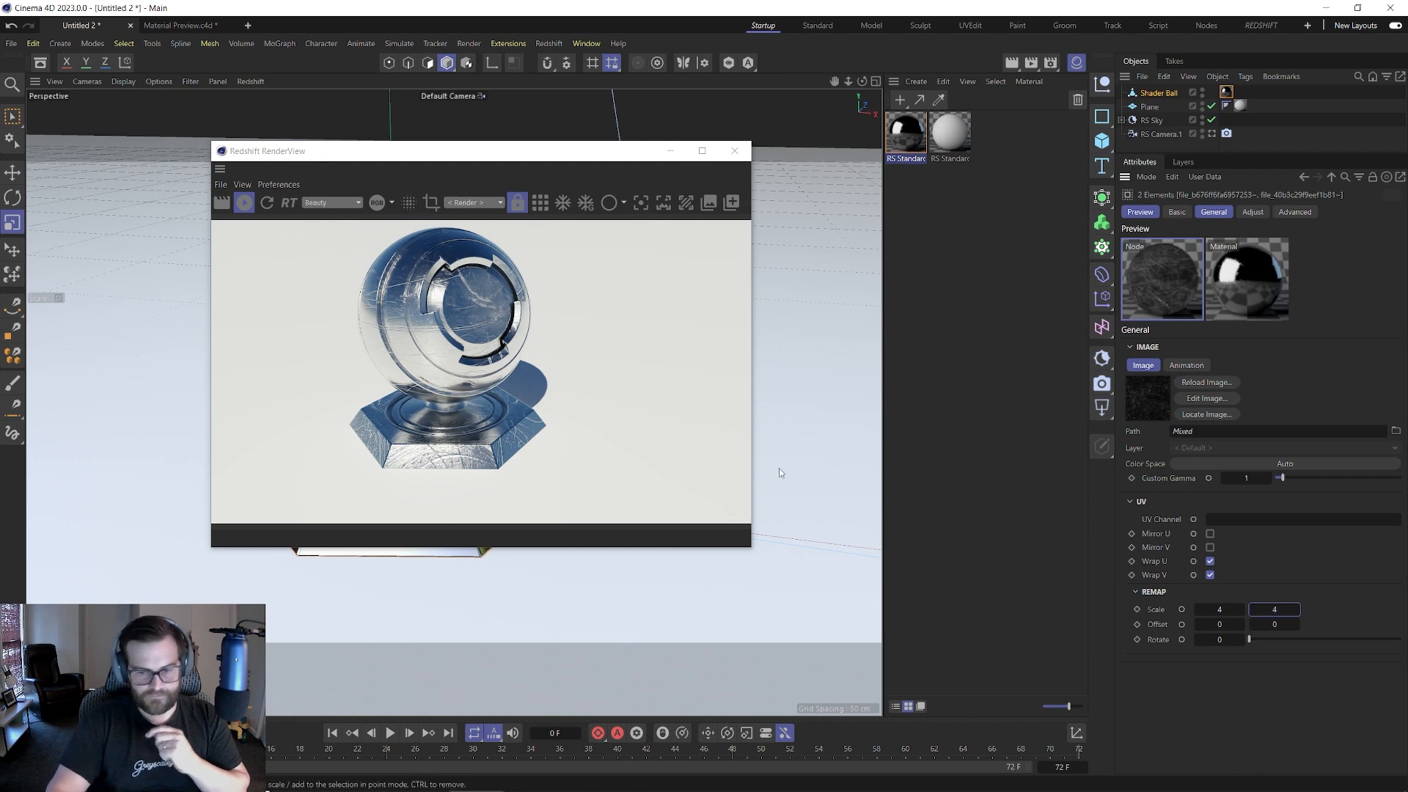
{"action": "left_click", "coordinate": [266, 203]}
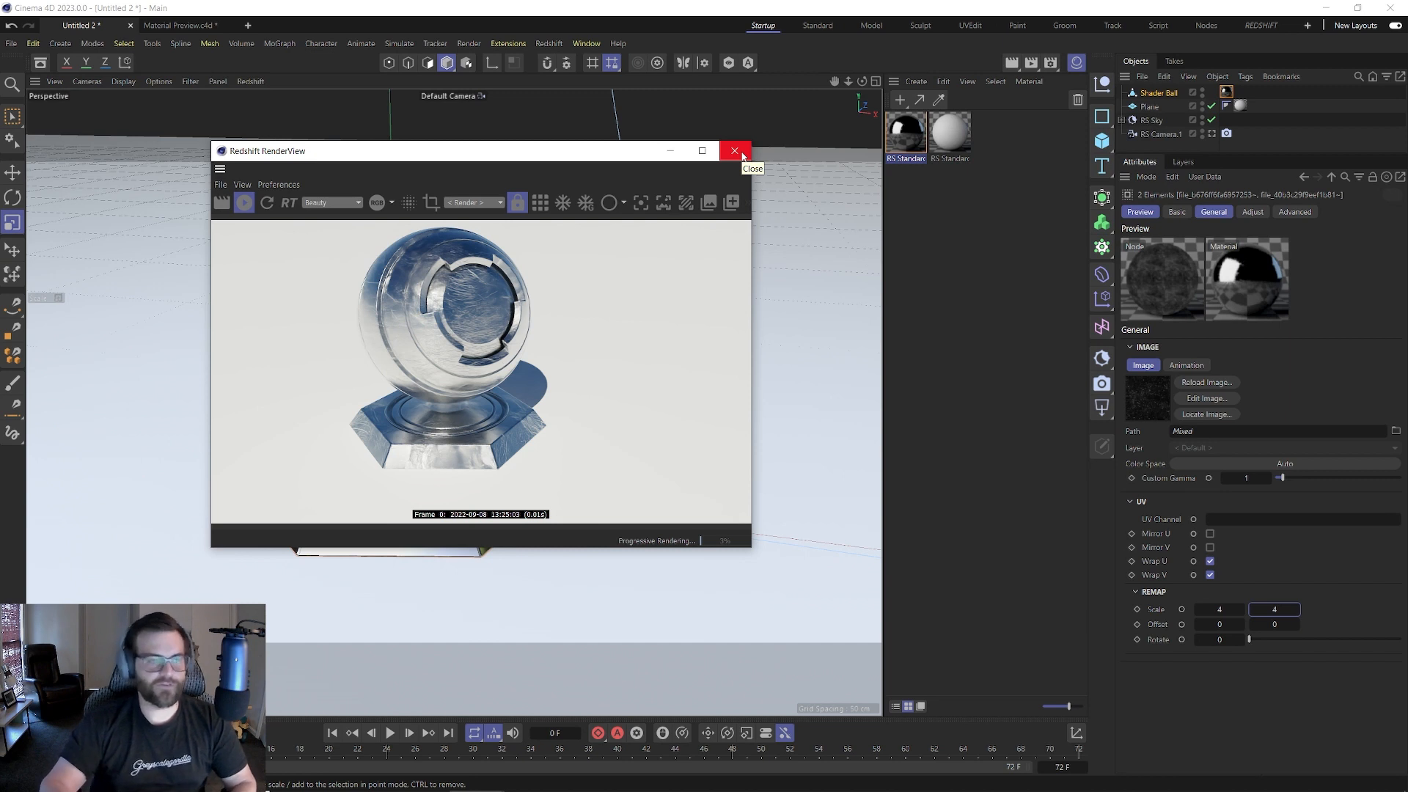
{"action": "left_click", "coordinate": [740, 153]}
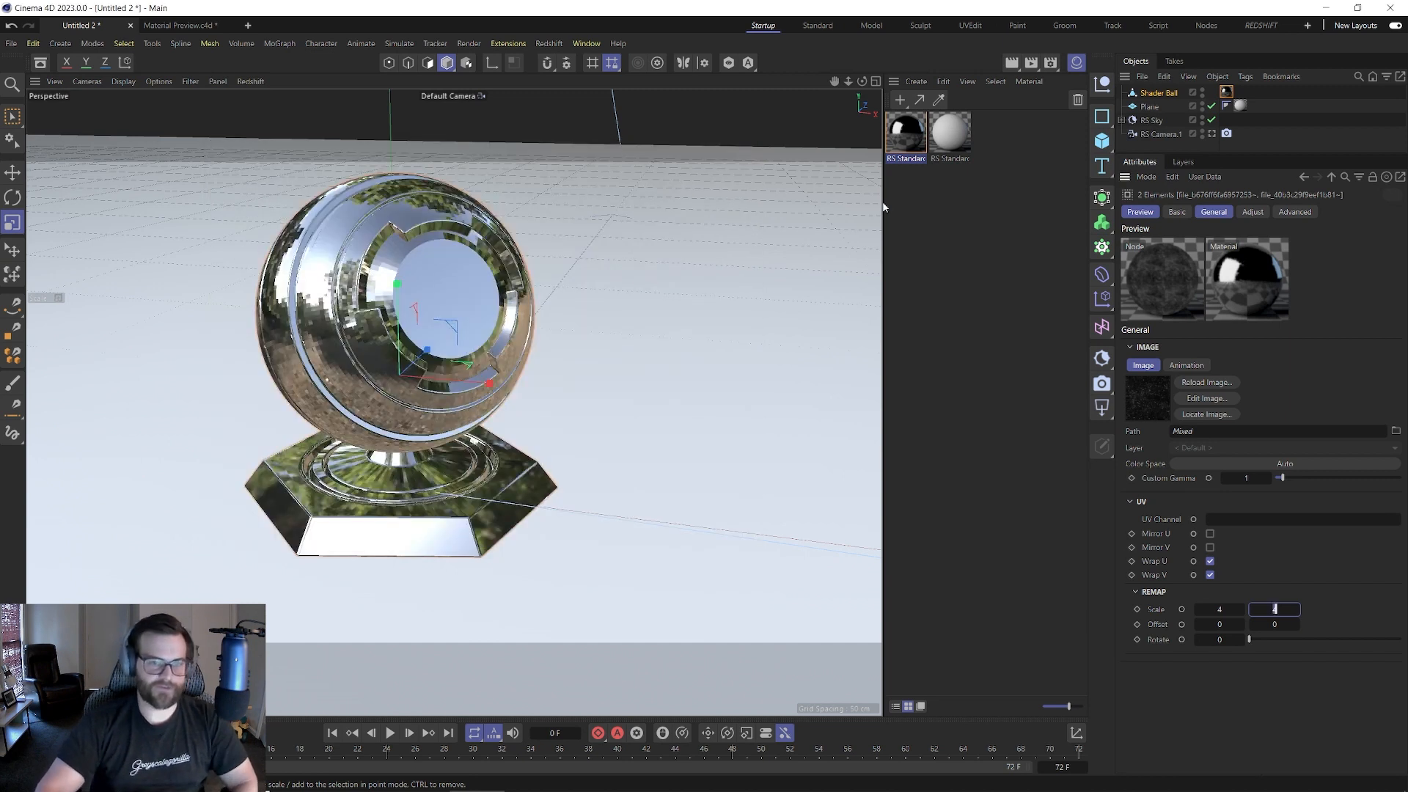
- Create another Redshift Standard material and open its node graph
{"action": "left_click", "coordinate": [916, 80]}
{"action": "mouse_move", "coordinate": [1056, 152]}
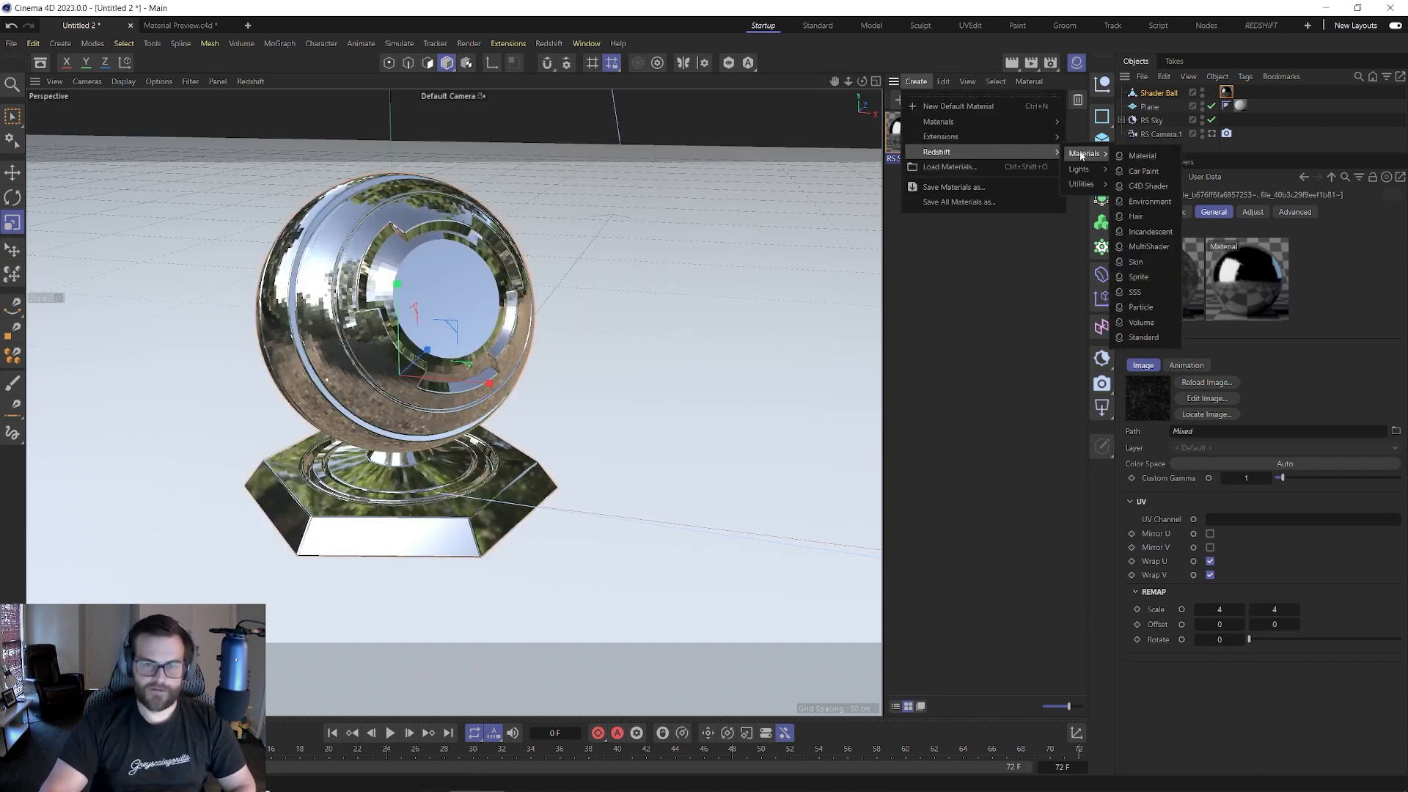
{"action": "left_click", "coordinate": [1146, 291]}
{"action": "double_click", "coordinate": [906, 133]}
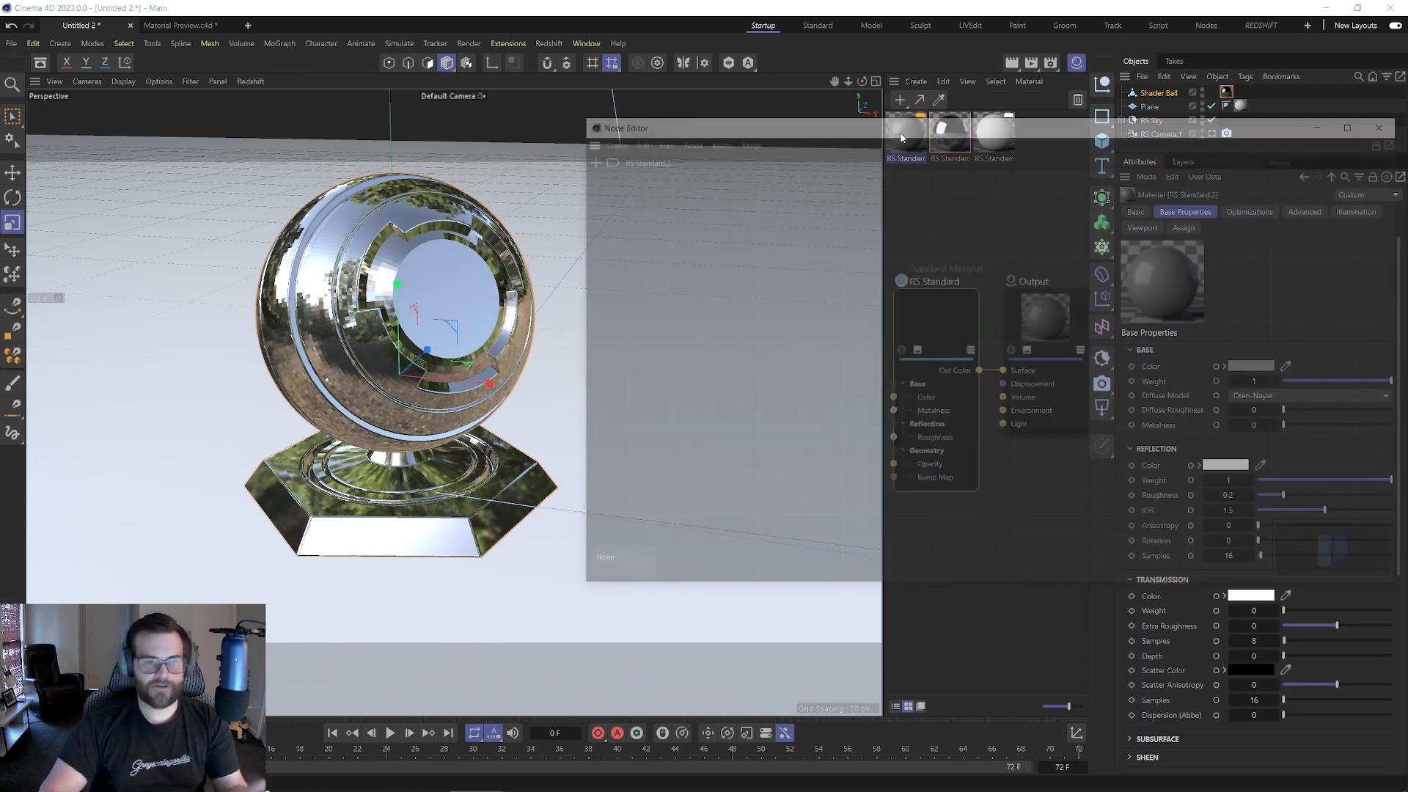
{"action": "left_click_drag", "start_coordinate": [900, 121], "coordinate": [685, 105]}
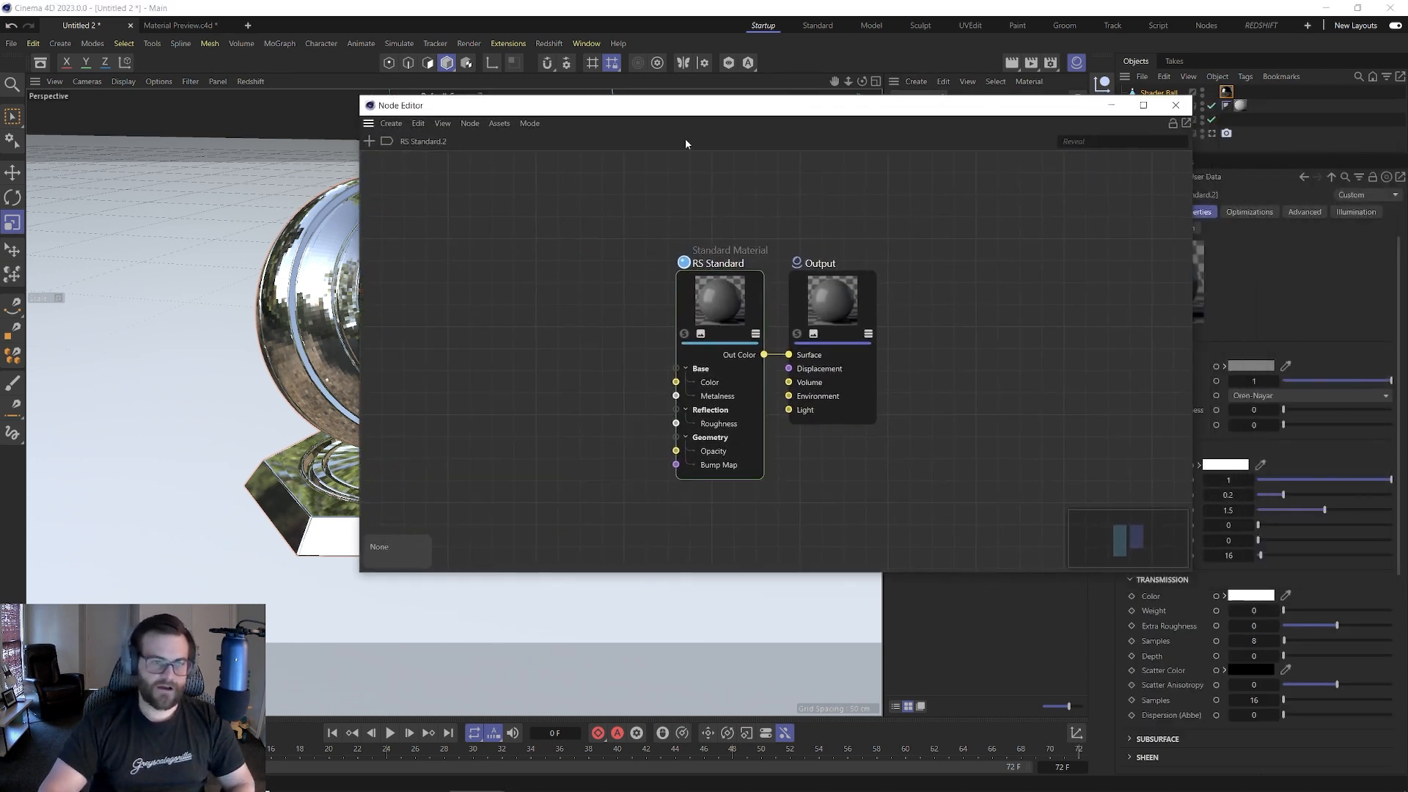
- Add a Maxon Noise node to the new material's graph and place it beside the RS Standard node
{"action": "double_click", "coordinate": [525, 254]}
{"action": "type", "text": "nop"}
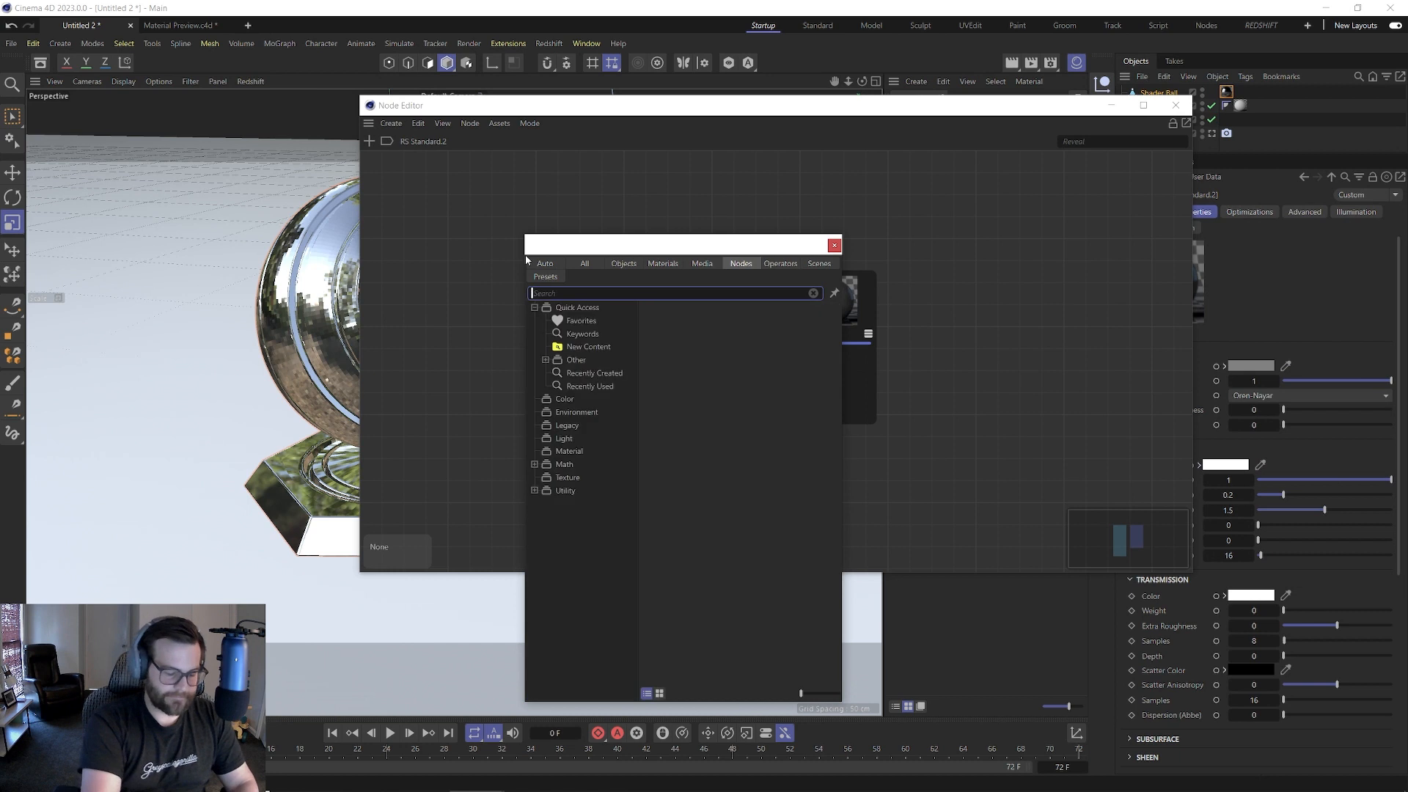
{"action": "type", "text": "ise"}
{"action": "key", "text": "BackSpace"}
{"action": "key", "text": "BackSpace"}
{"action": "key", "text": "BackSpace"}
{"action": "key", "text": "BackSpace"}
{"action": "type", "text": "ise"}
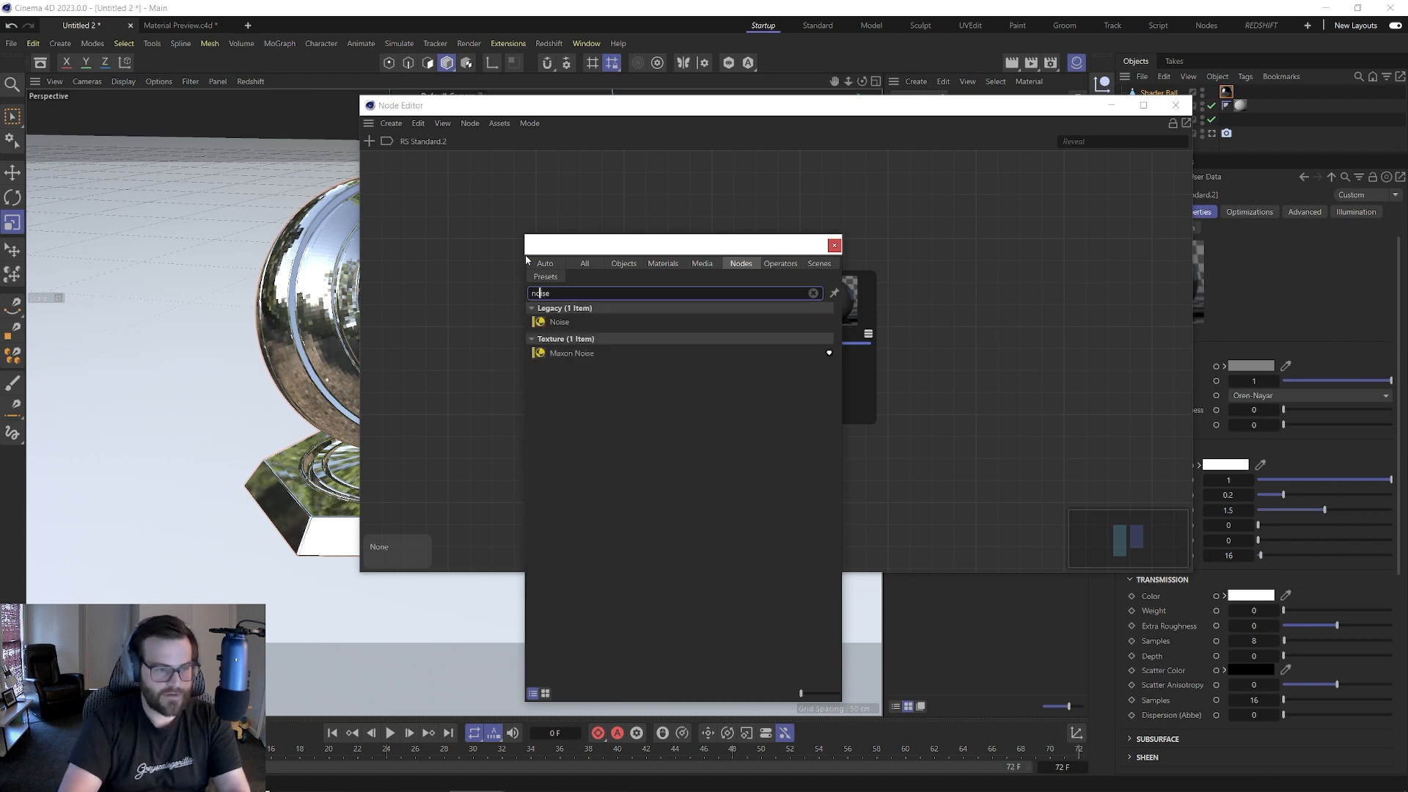
{"action": "left_click_drag", "start_coordinate": [557, 356], "coordinate": [466, 311]}
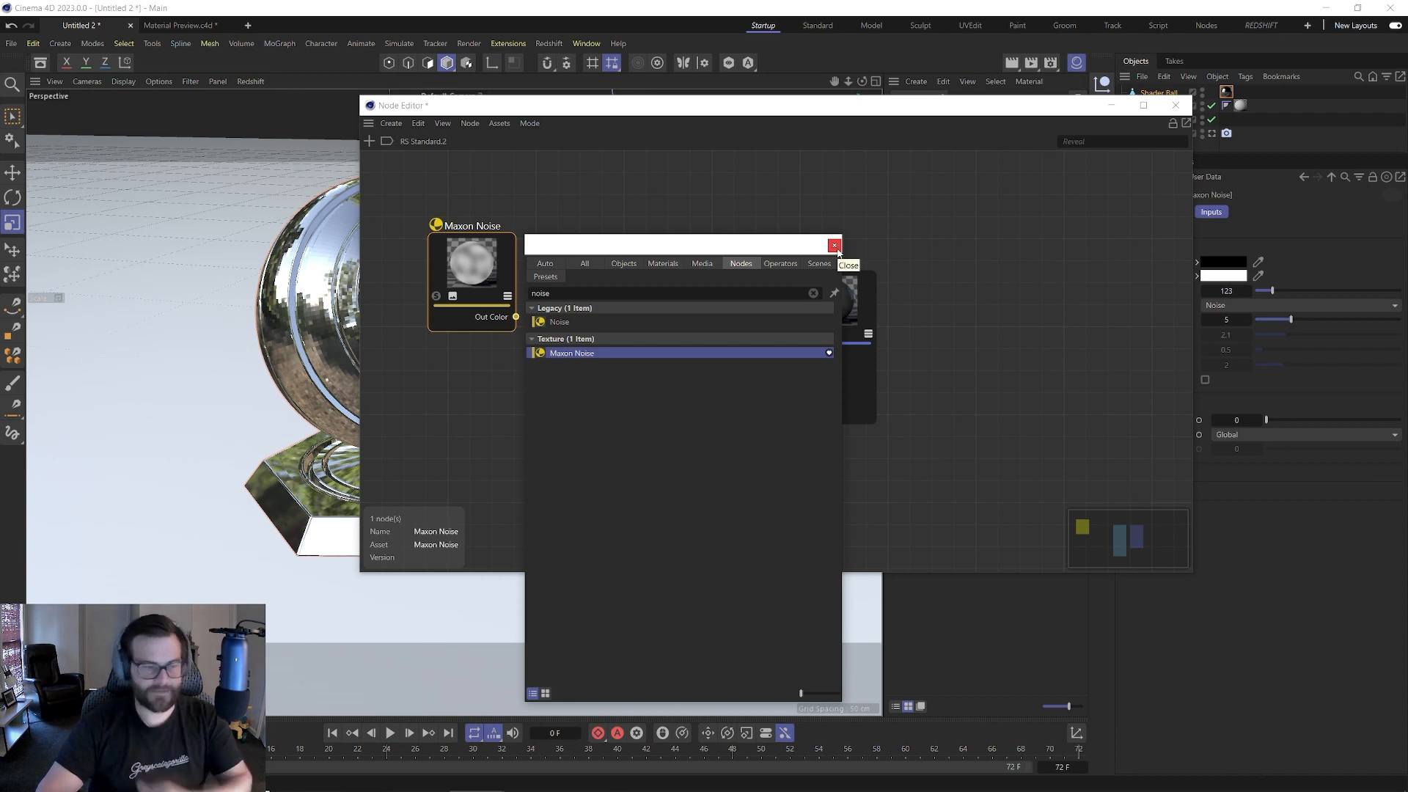
{"action": "left_click", "coordinate": [835, 246]}
{"action": "left_click_drag", "start_coordinate": [505, 311], "coordinate": [578, 298]}
- Set the Maxon Noise node's Color 1 to dark red (RGB 78, 4, 4)
{"action": "left_click_drag", "start_coordinate": [806, 110], "coordinate": [682, 99]}
{"action": "left_click", "coordinate": [1226, 265]}
{"action": "left_click_drag", "start_coordinate": [1136, 380], "coordinate": [1176, 399]}
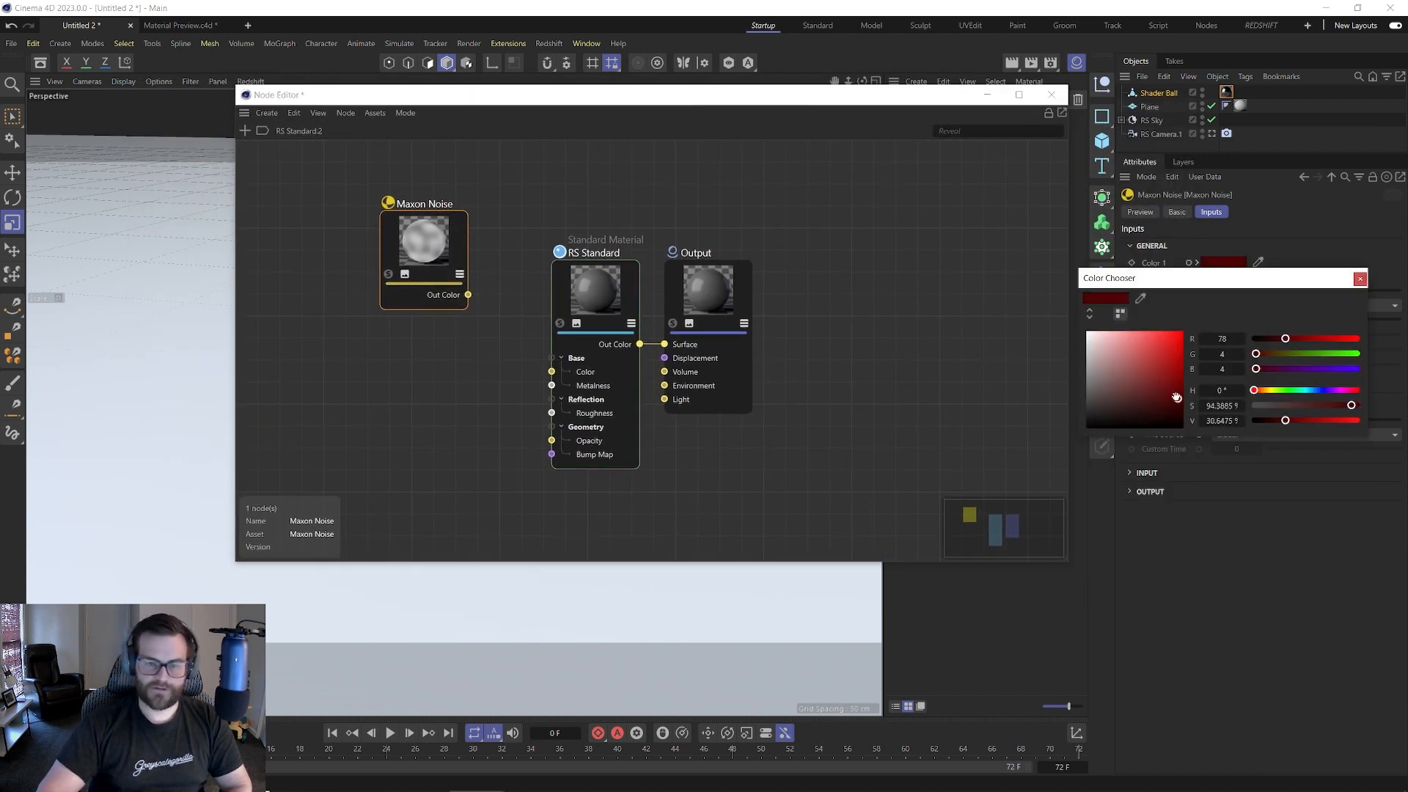
{"action": "left_click", "coordinate": [1360, 279]}
- Set the Maxon Noise node's Color 2 to rusty brown (RGB 117, 50, 20)
{"action": "left_click", "coordinate": [1223, 275]}
{"action": "left_click_drag", "start_coordinate": [1295, 408], "coordinate": [1259, 404]}
{"action": "left_click", "coordinate": [1164, 397]}
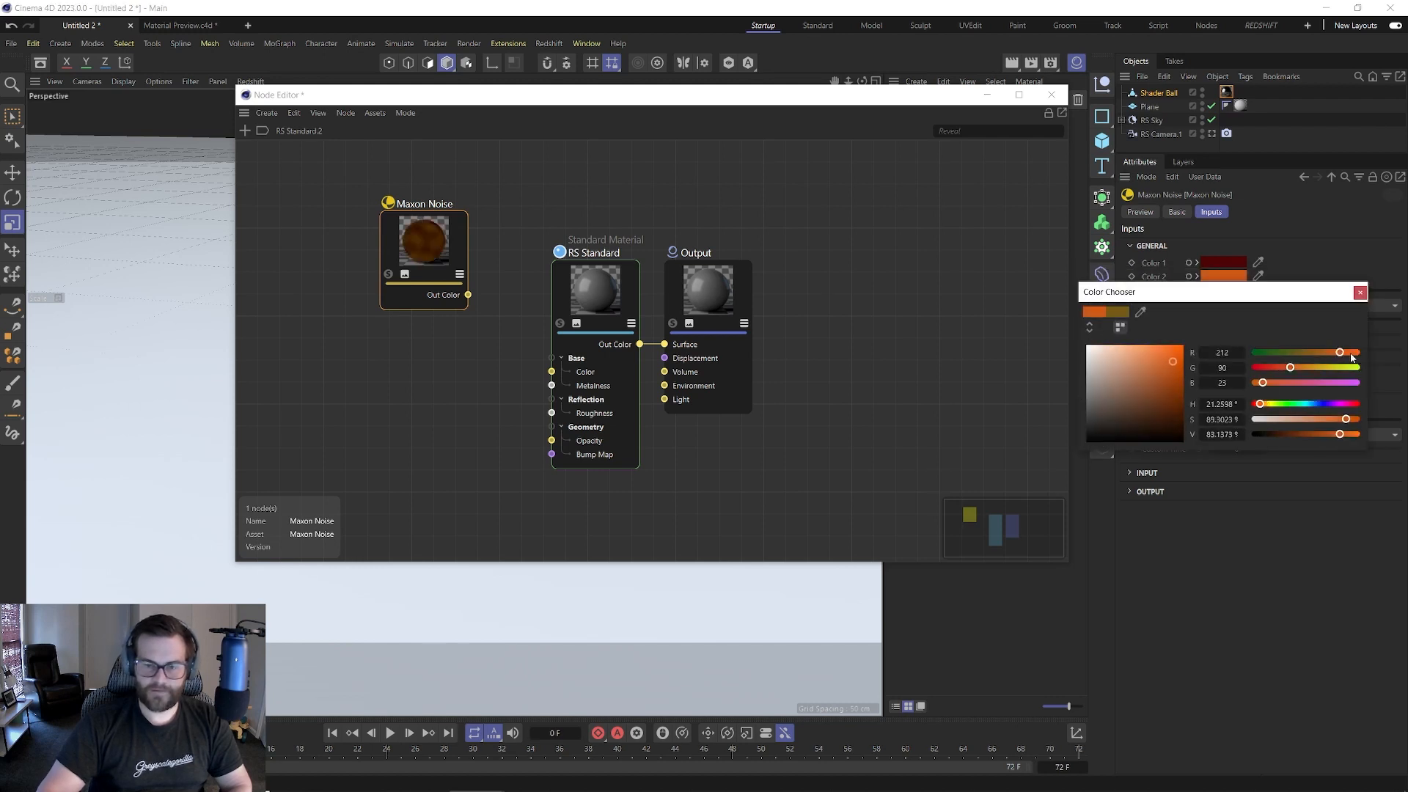
{"action": "left_click", "coordinate": [1159, 408]}
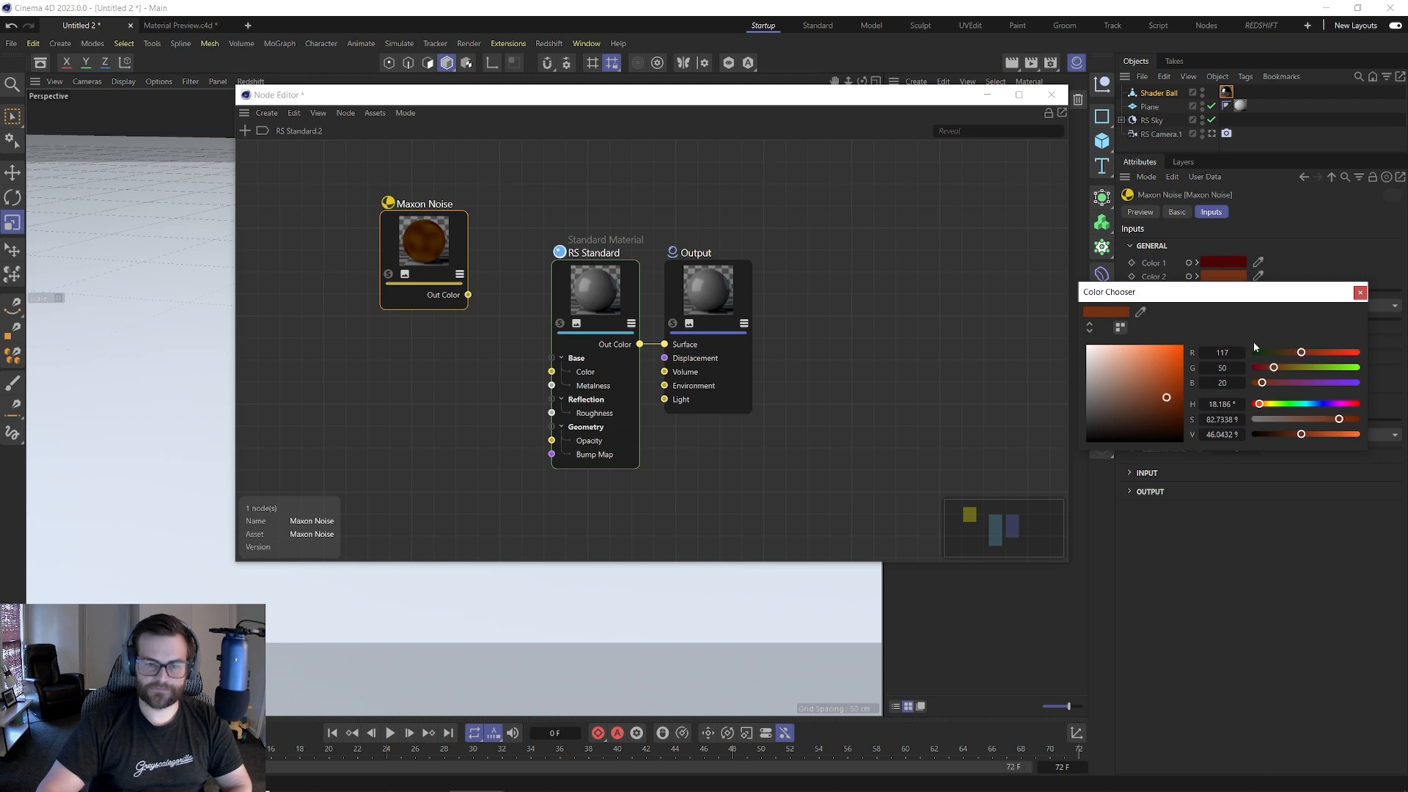
{"action": "left_click", "coordinate": [1360, 292]}
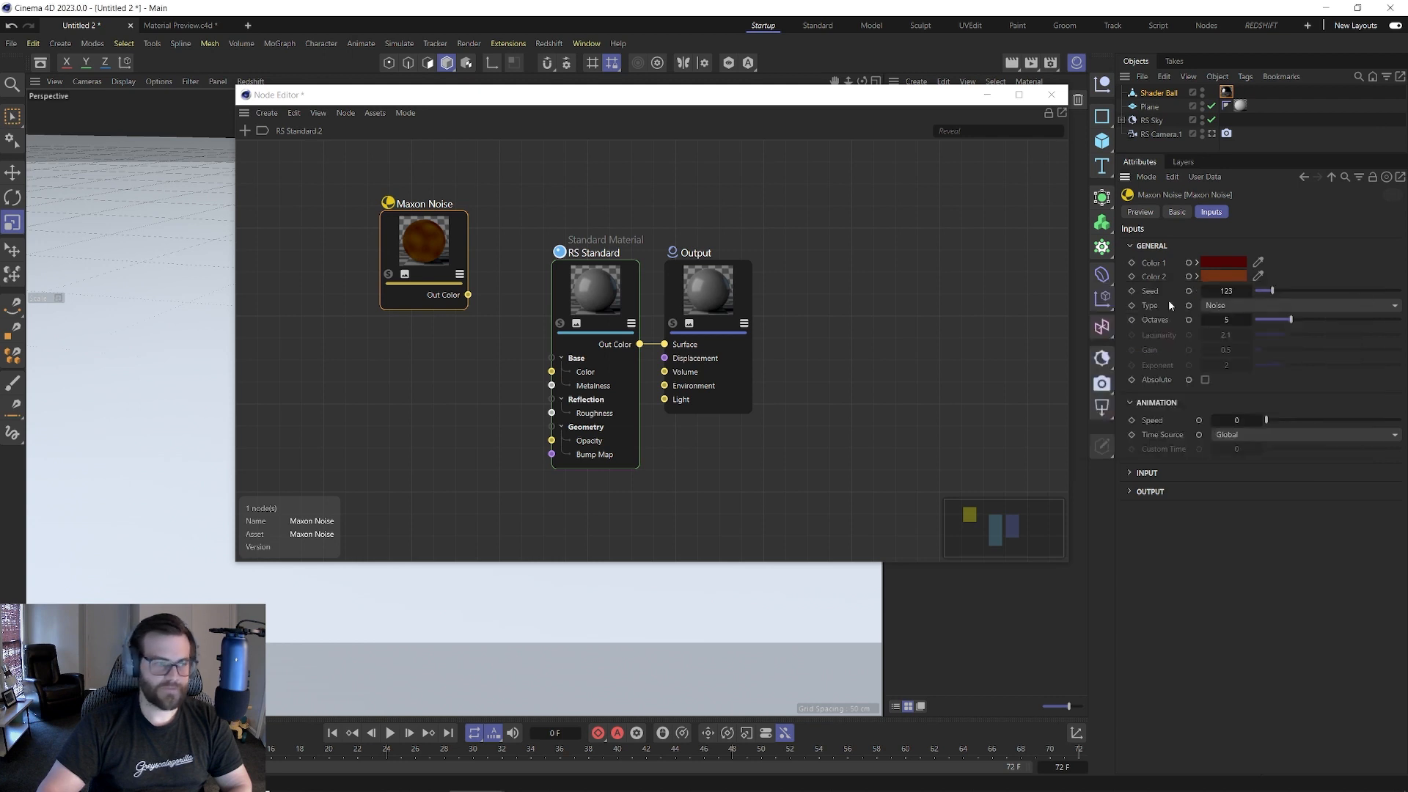
- Set the Maxon Noise node's Color 2 to a darker brown (RGB 85, 41, 22) and its noise type to FBM
{"action": "left_click", "coordinate": [1220, 275]}
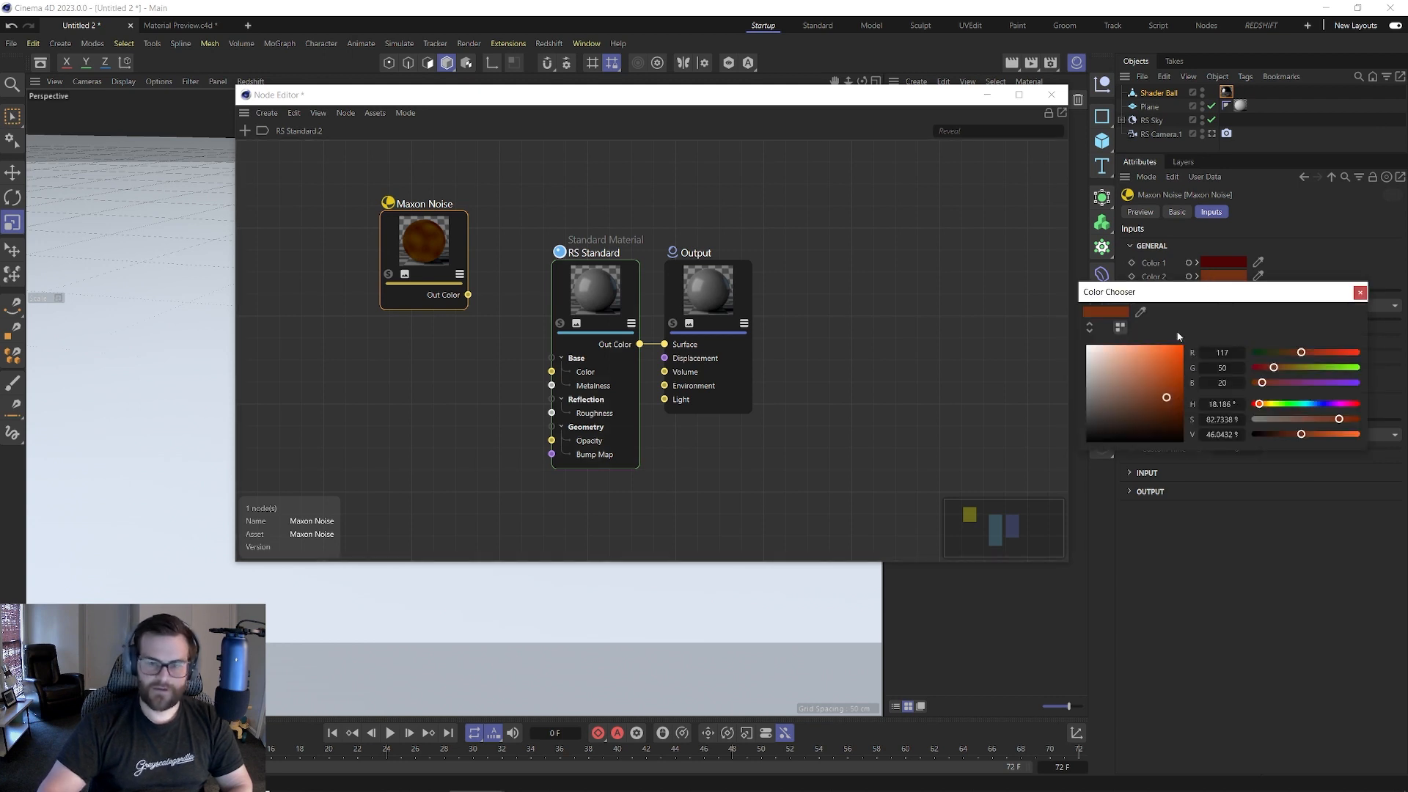
{"action": "left_click", "coordinate": [1360, 292]}
{"action": "left_click", "coordinate": [1258, 306]}
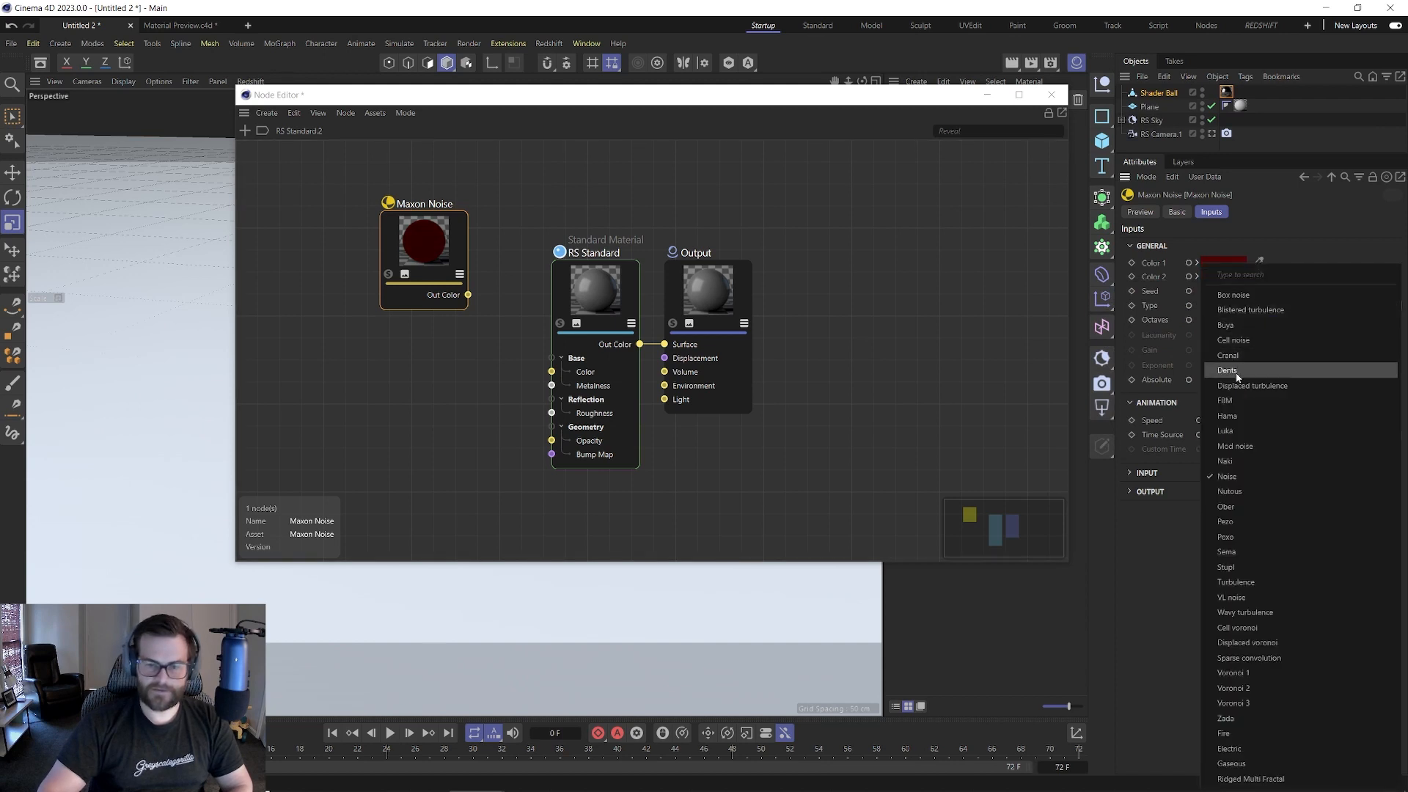
{"action": "left_click", "coordinate": [1235, 372]}
{"action": "left_click", "coordinate": [1247, 304]}
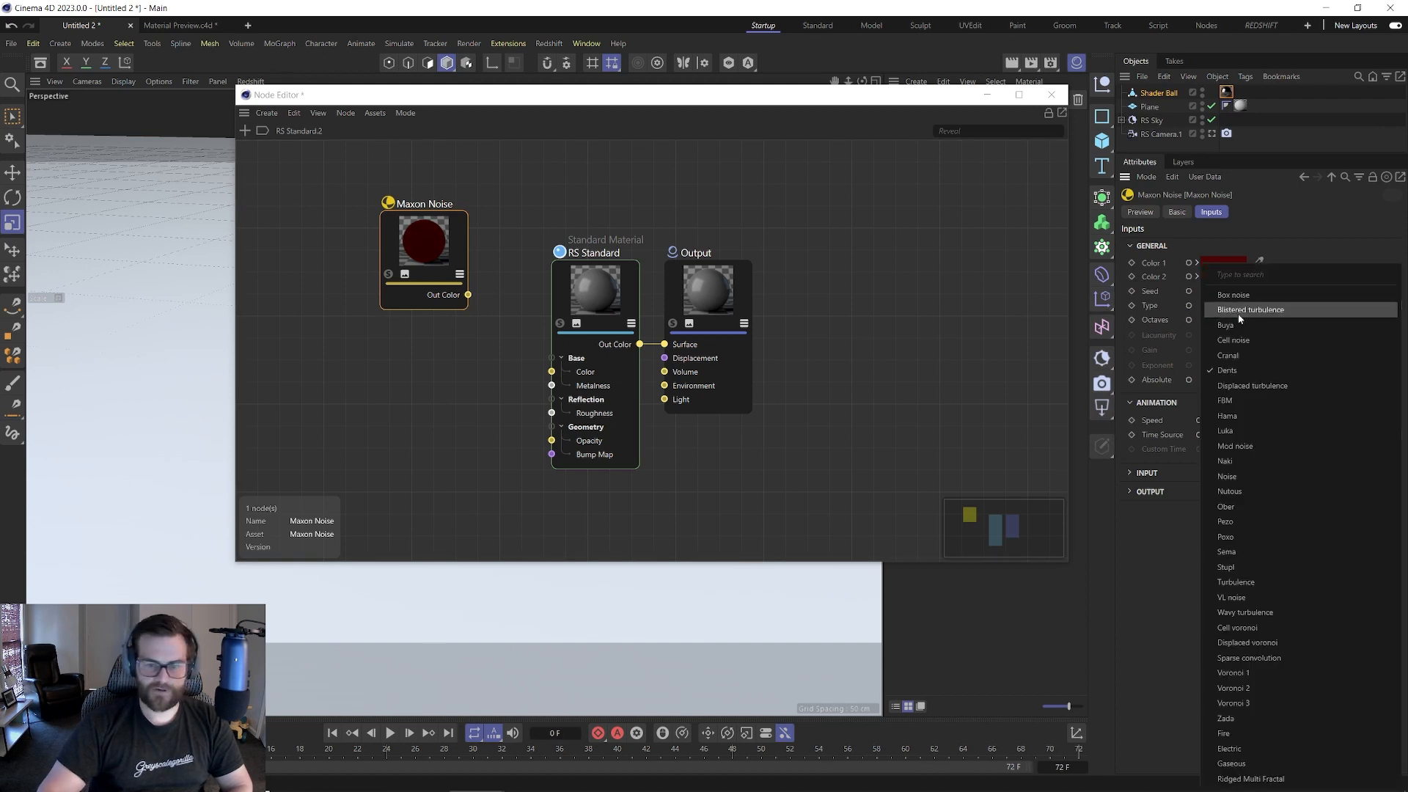
{"action": "left_click", "coordinate": [1230, 425]}
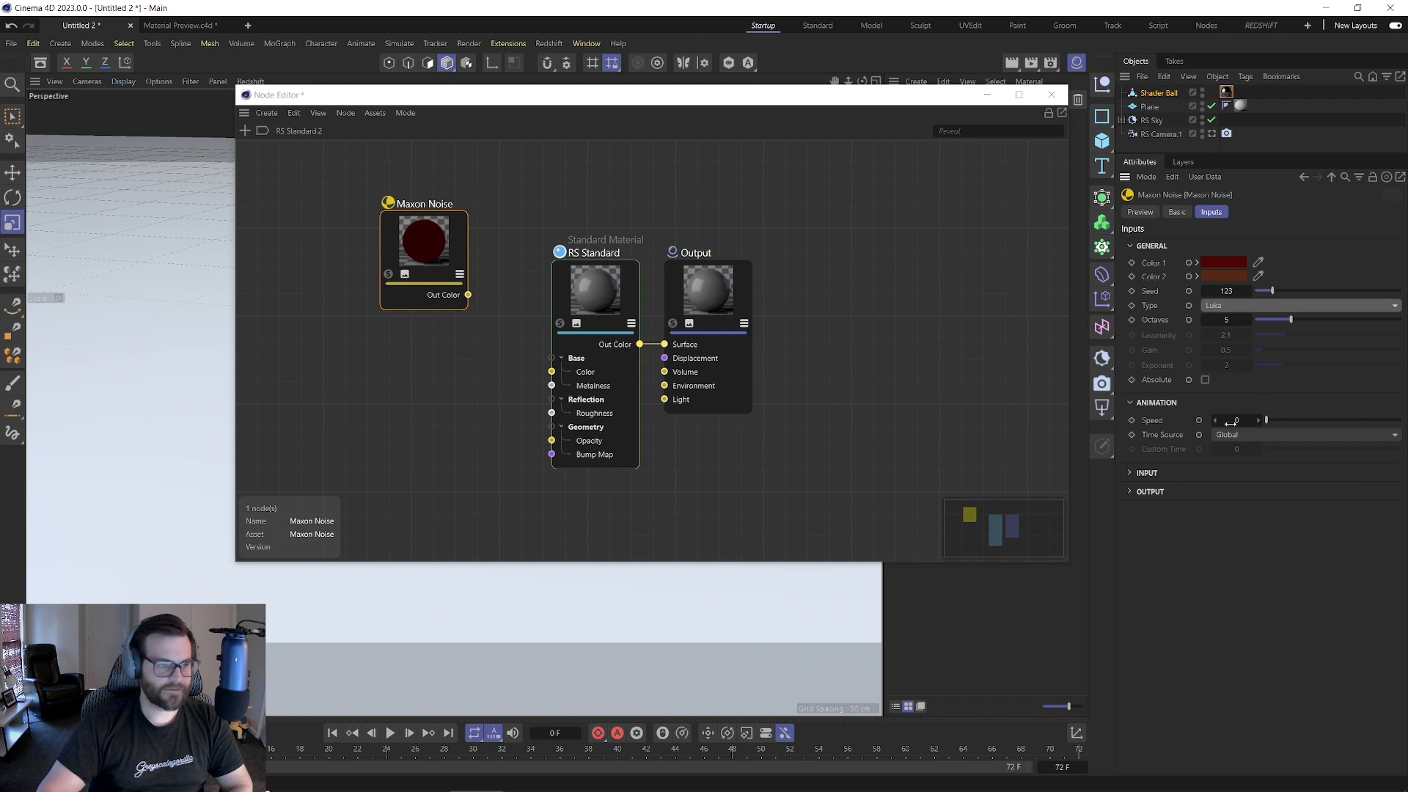
{"action": "left_click", "coordinate": [1239, 305]}
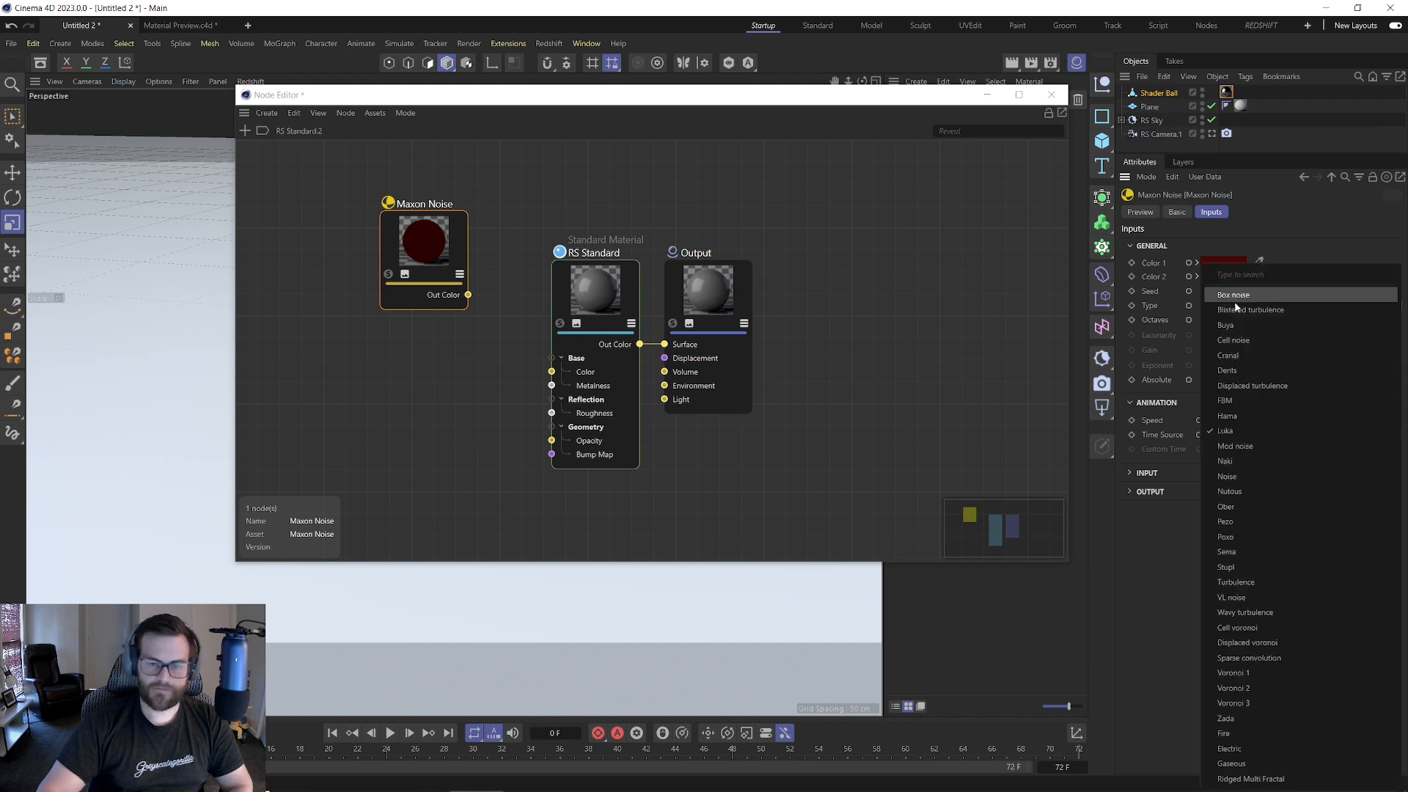
{"action": "left_click", "coordinate": [1225, 398]}
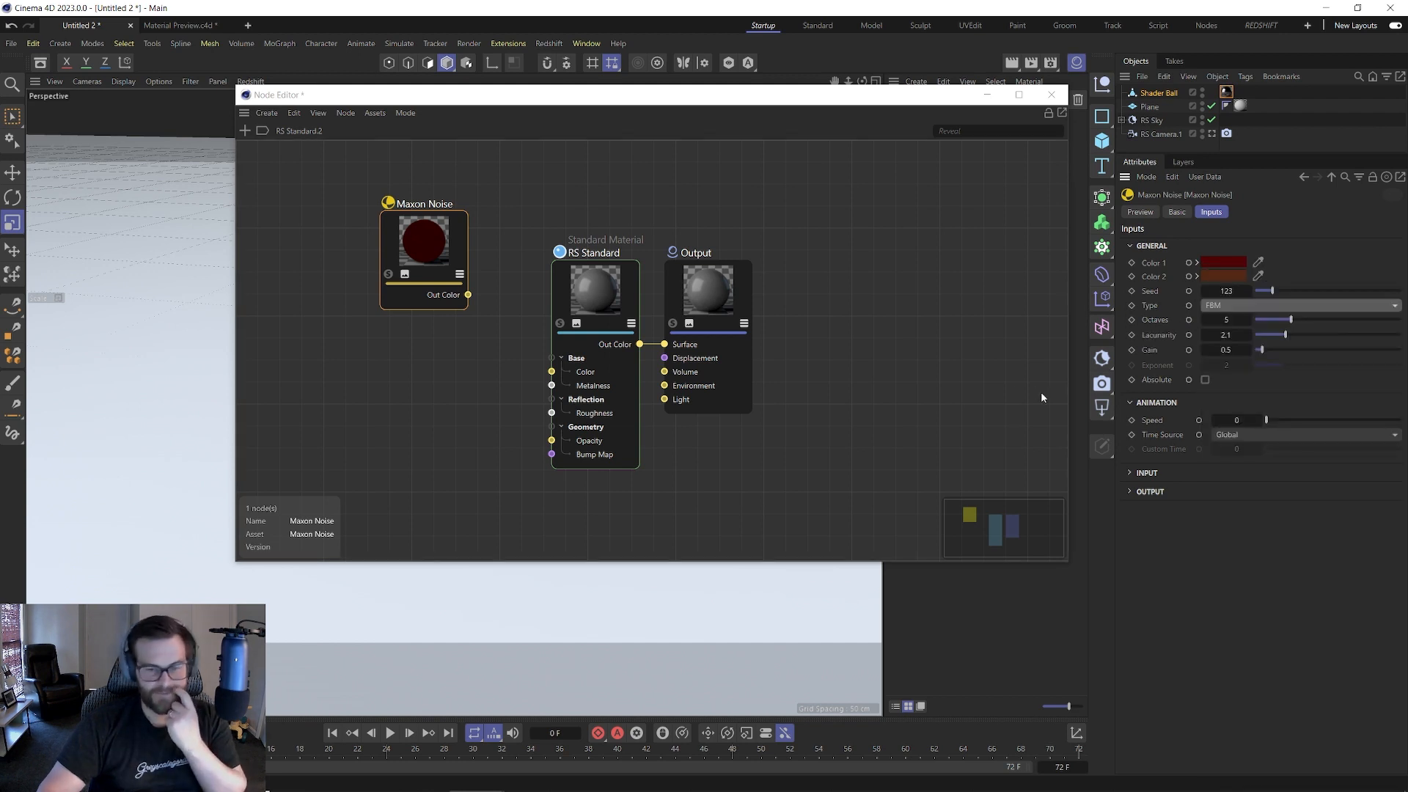
- Duplicate the Maxon Noise node below the original and give the copy seed 293, a white Color 1 and a black Color 2
{"action": "left_click_drag", "start_coordinate": [426, 226], "coordinate": [385, 333]}
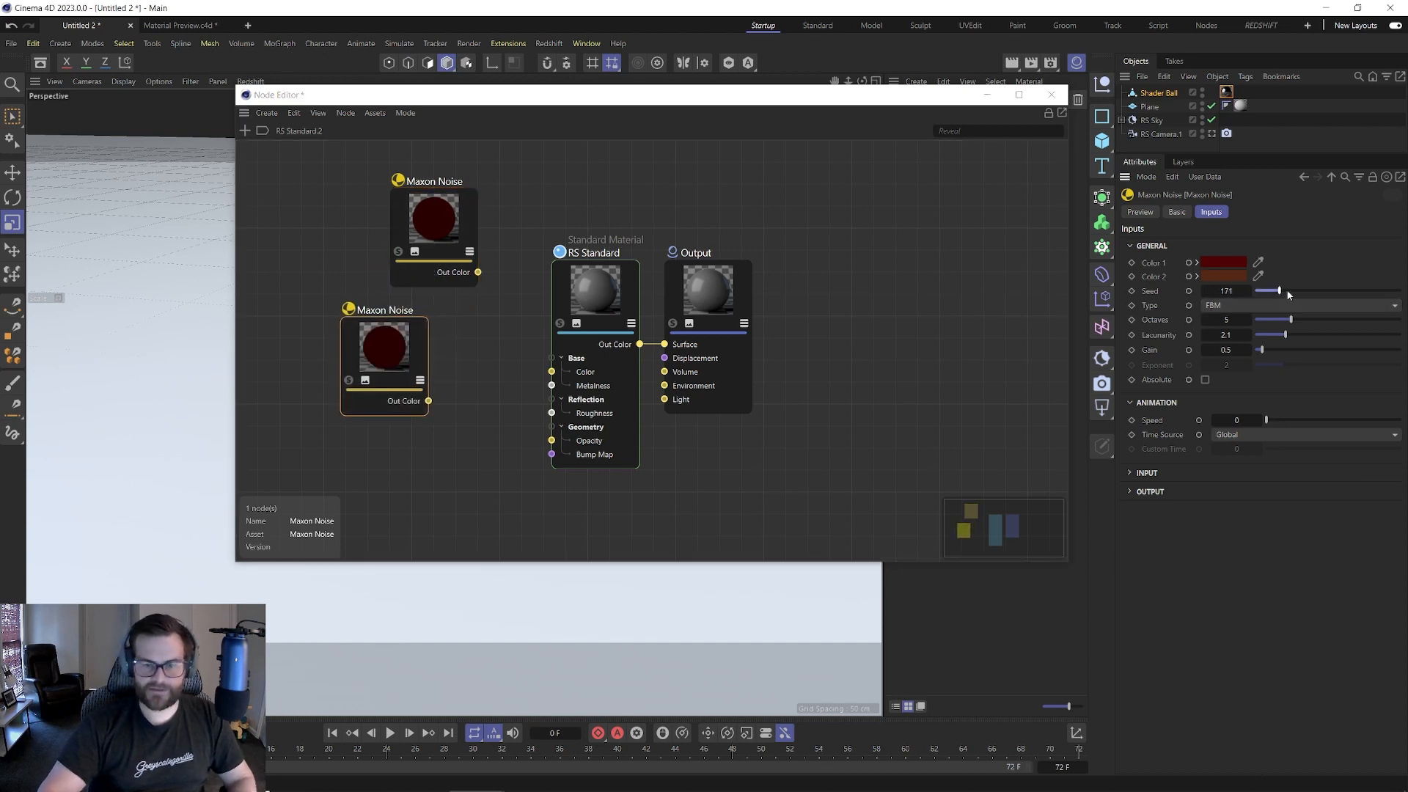
{"action": "left_click", "coordinate": [1239, 277]}
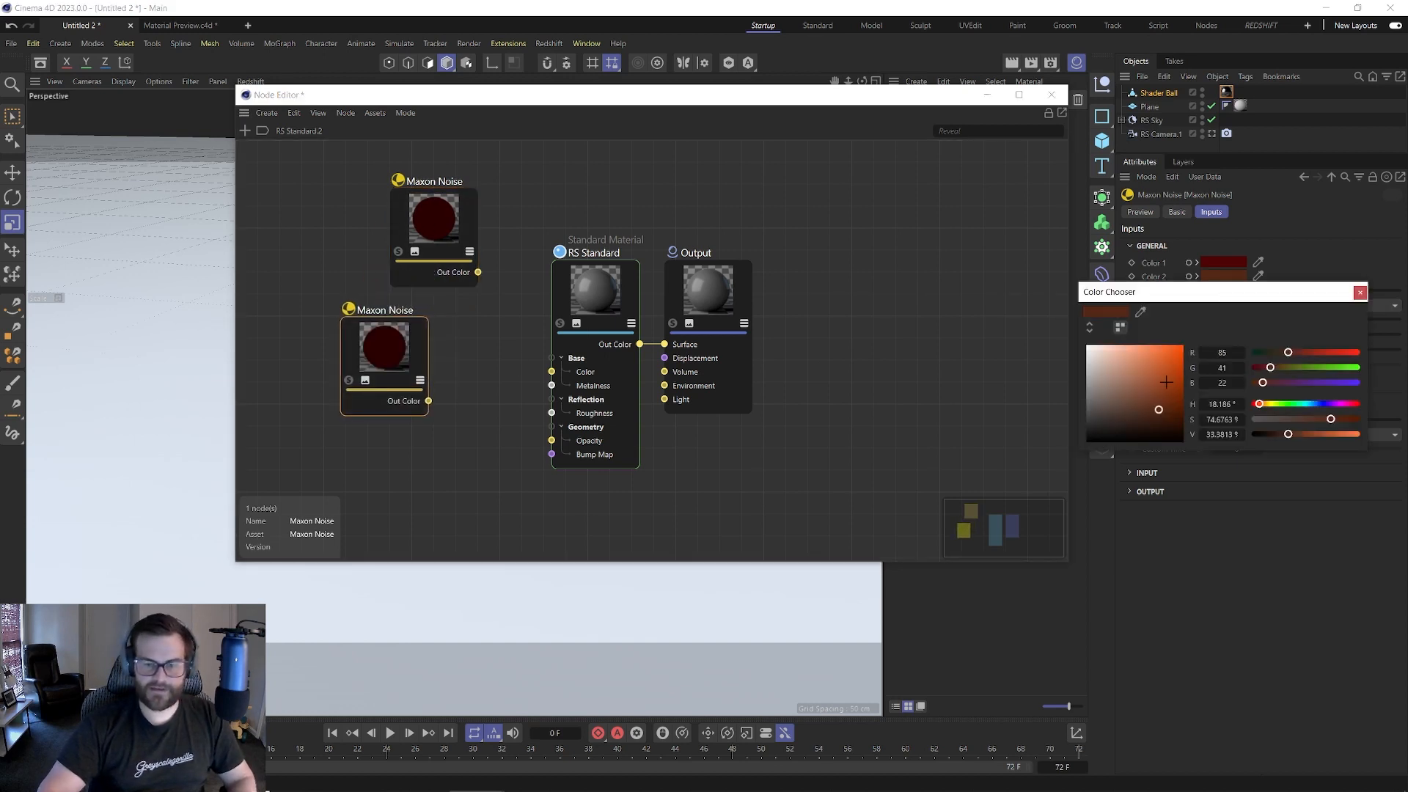
{"action": "left_click", "coordinate": [1360, 292]}
{"action": "left_click", "coordinate": [1223, 263]}
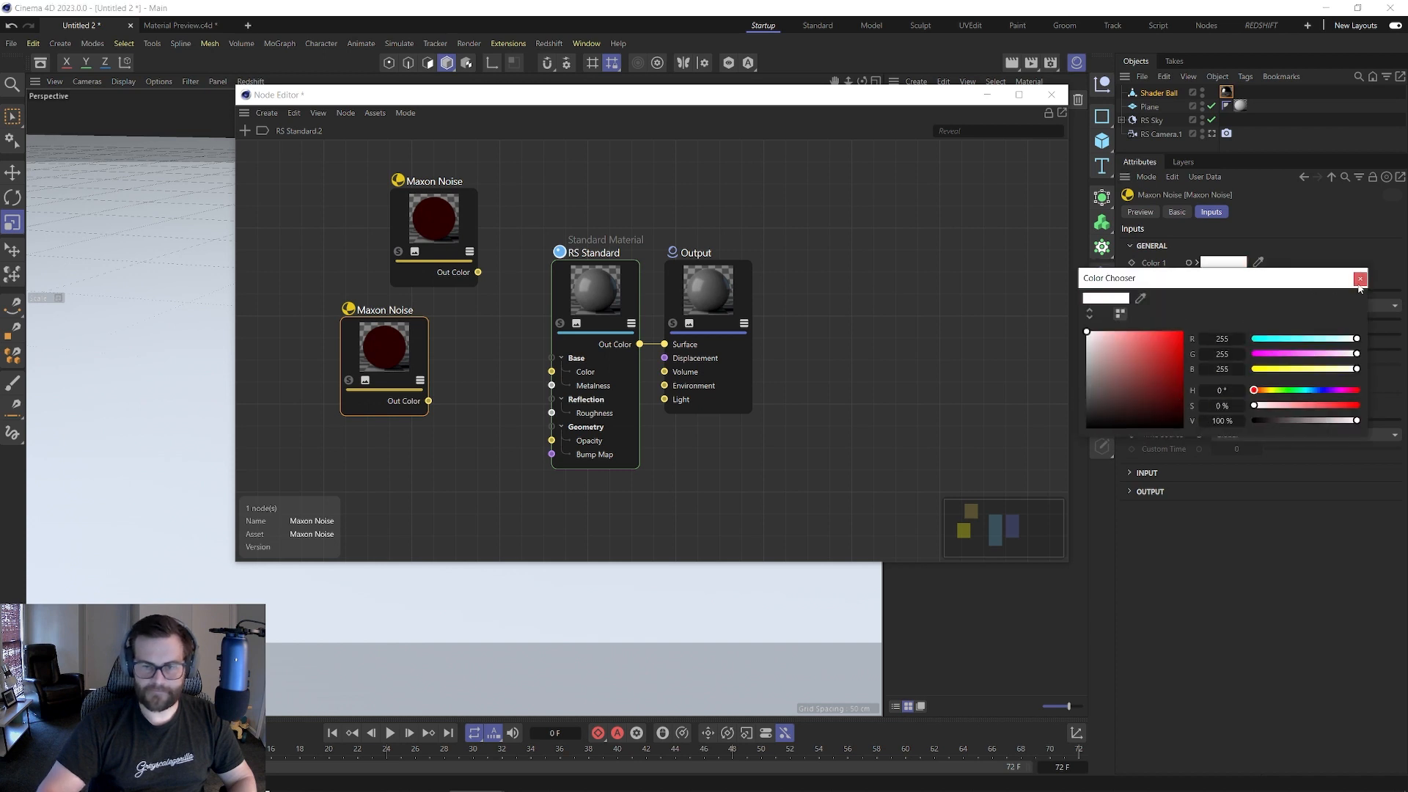
{"action": "left_click", "coordinate": [1360, 279]}
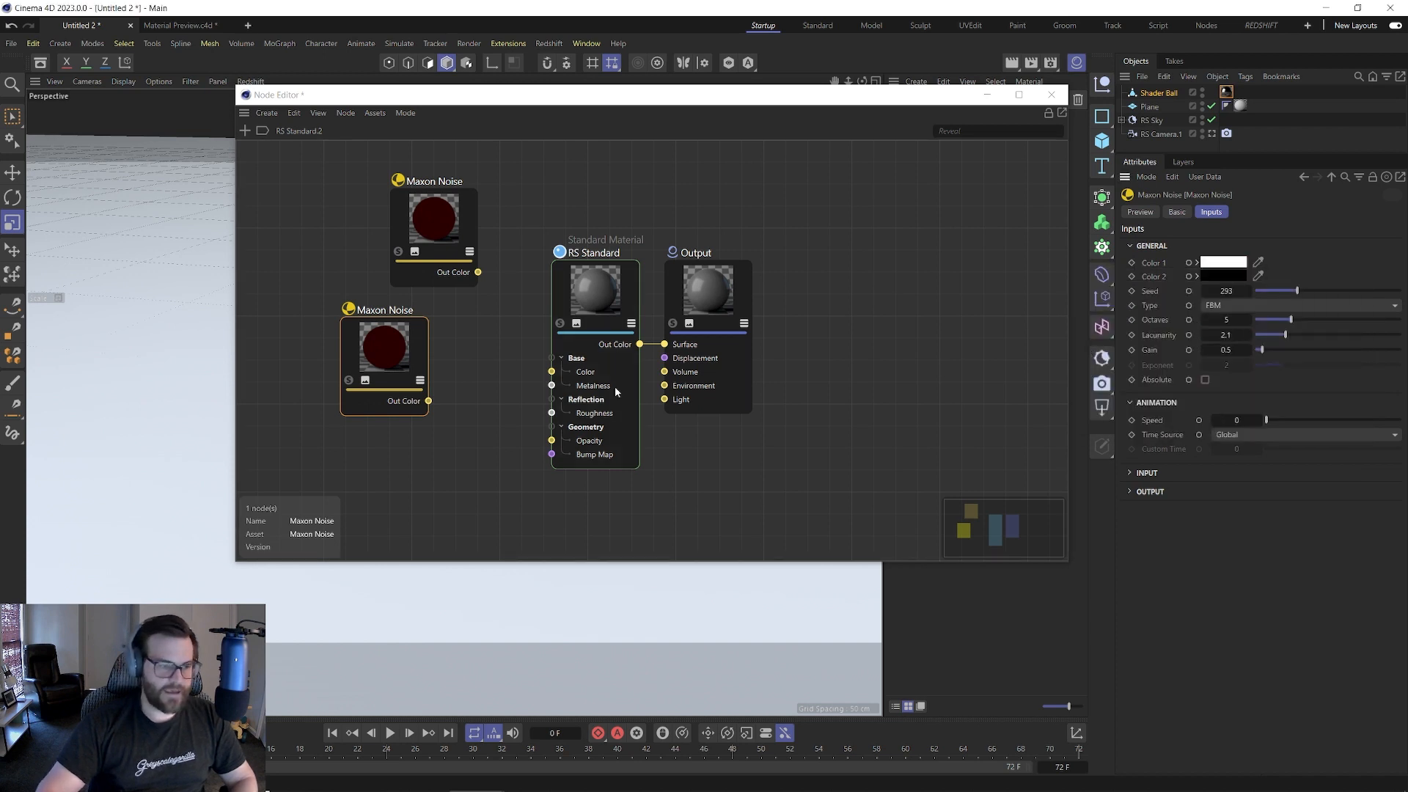
- Set the duplicated Maxon Noise node's Overall Scale to 0.1
{"action": "left_click", "coordinate": [1135, 473]}
{"action": "left_click", "coordinate": [1269, 519]}
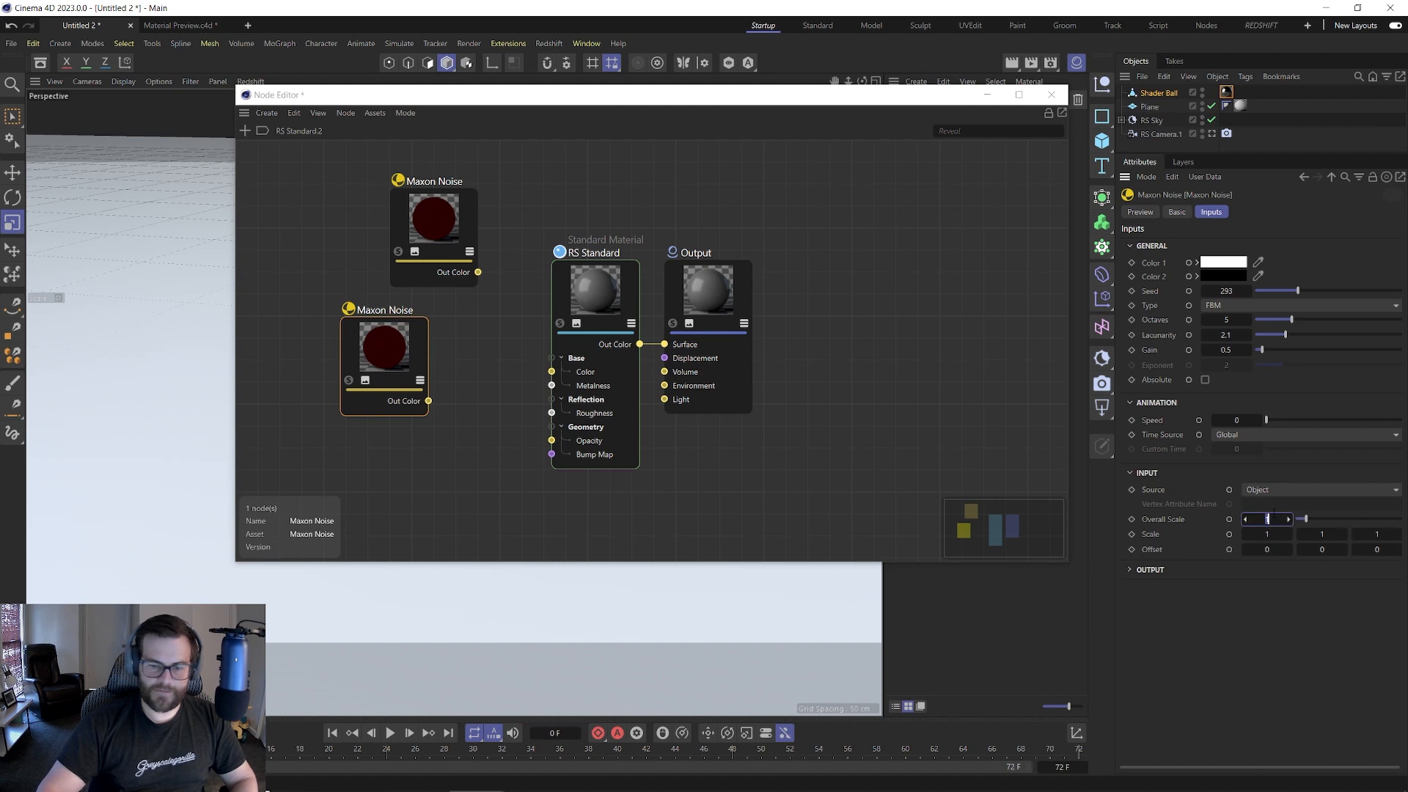
{"action": "left_click", "coordinate": [447, 429]}
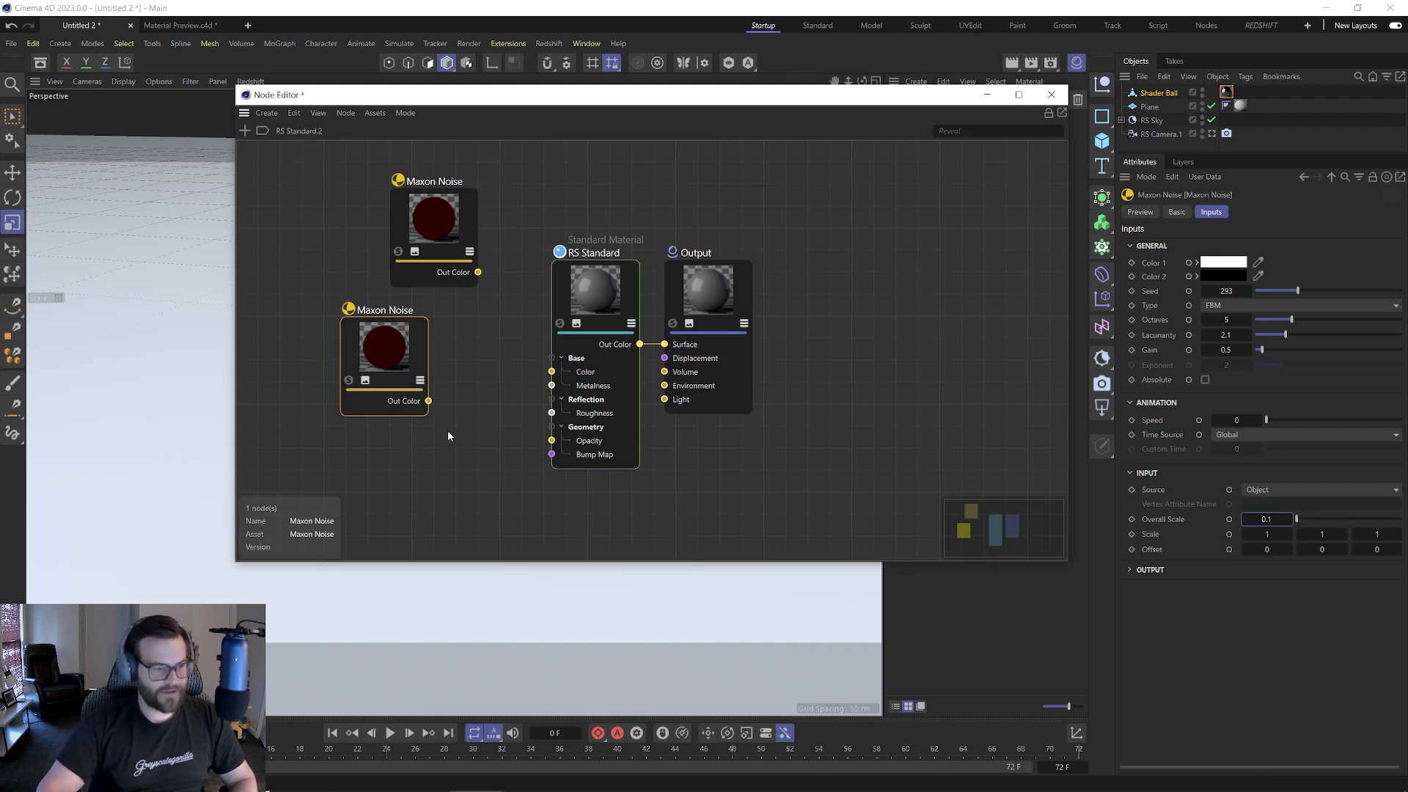
- Add a Bump Map node to the graph and place the black-and-white Maxon Noise node in front of it
{"action": "key", "text": "shift+c"}
{"action": "type", "text": "bum"}
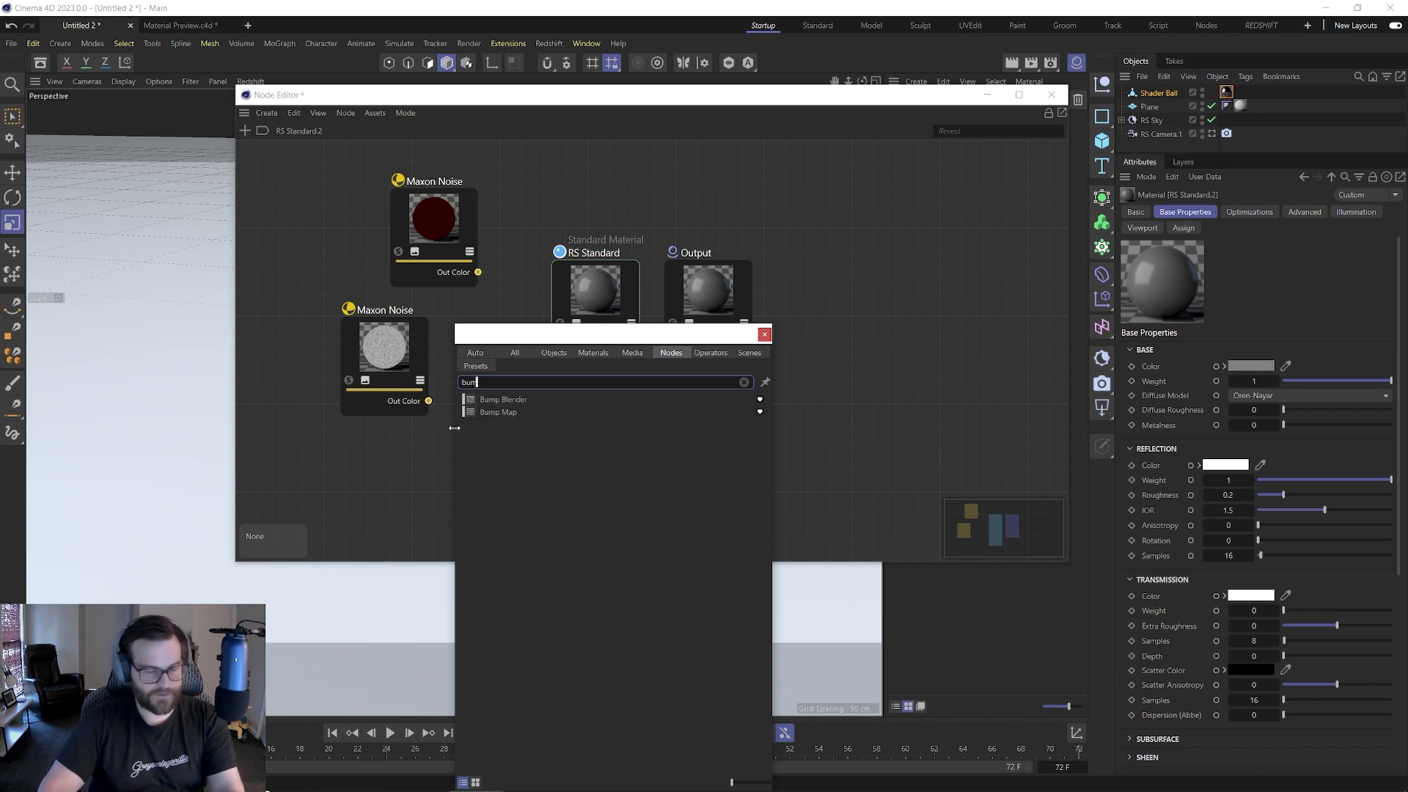
{"action": "left_click", "coordinate": [631, 411]}
{"action": "left_click", "coordinate": [765, 336]}
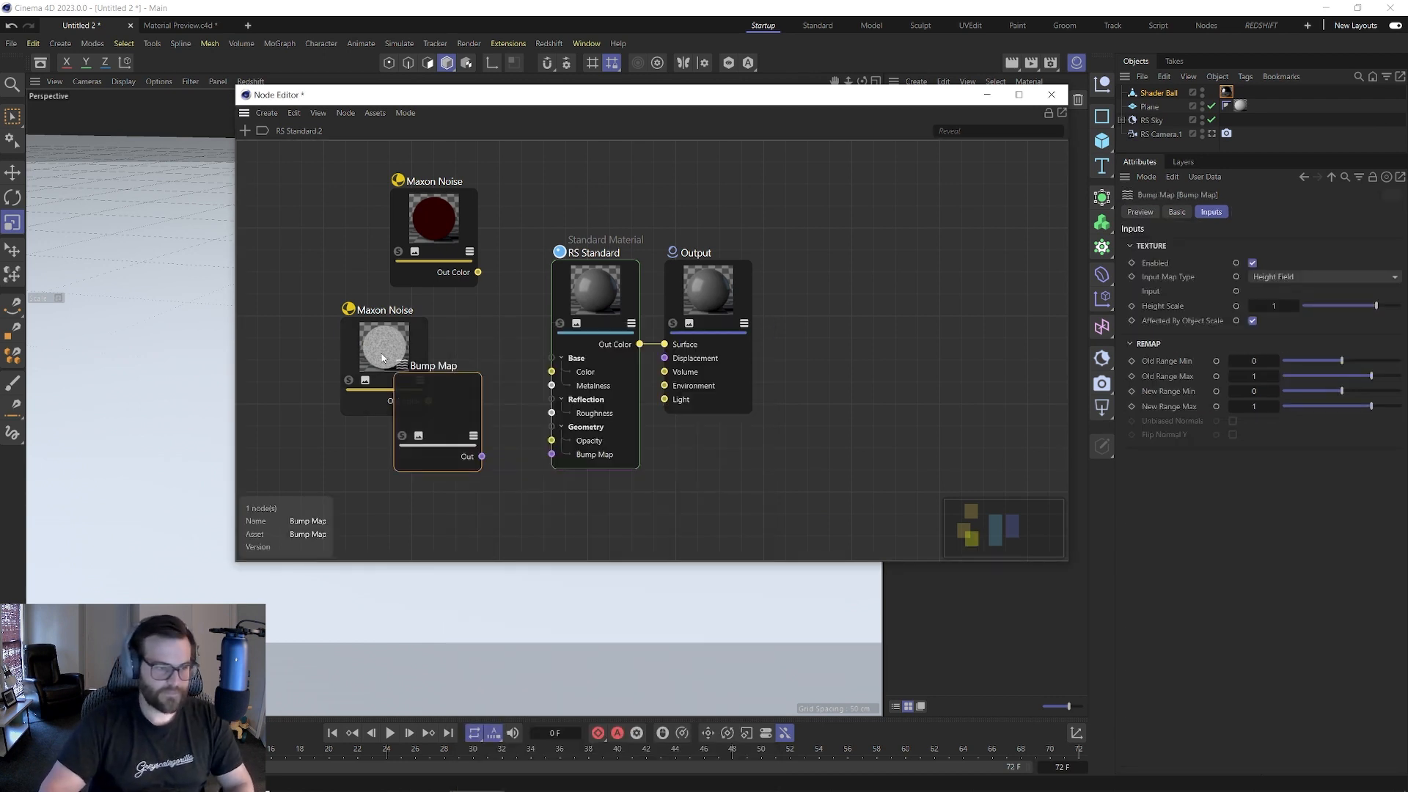
{"action": "left_click_drag", "start_coordinate": [384, 345], "coordinate": [324, 358]}
{"action": "left_click_drag", "start_coordinate": [370, 413], "coordinate": [417, 430]}
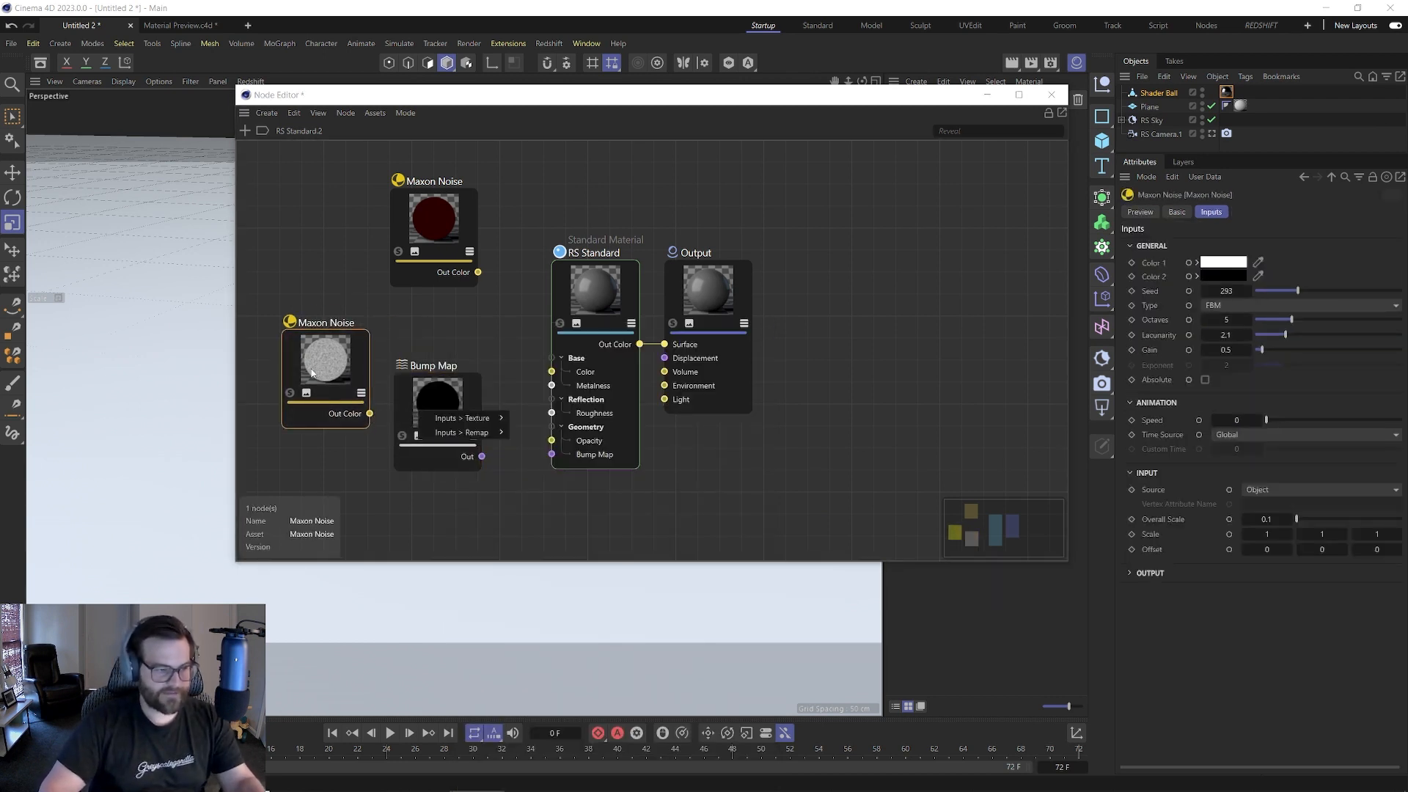
- Solo the black-and-white Maxon Noise node to preview its pattern on the shader ball, and turn solo off again
{"action": "left_click_drag", "start_coordinate": [498, 88], "coordinate": [802, 175]}
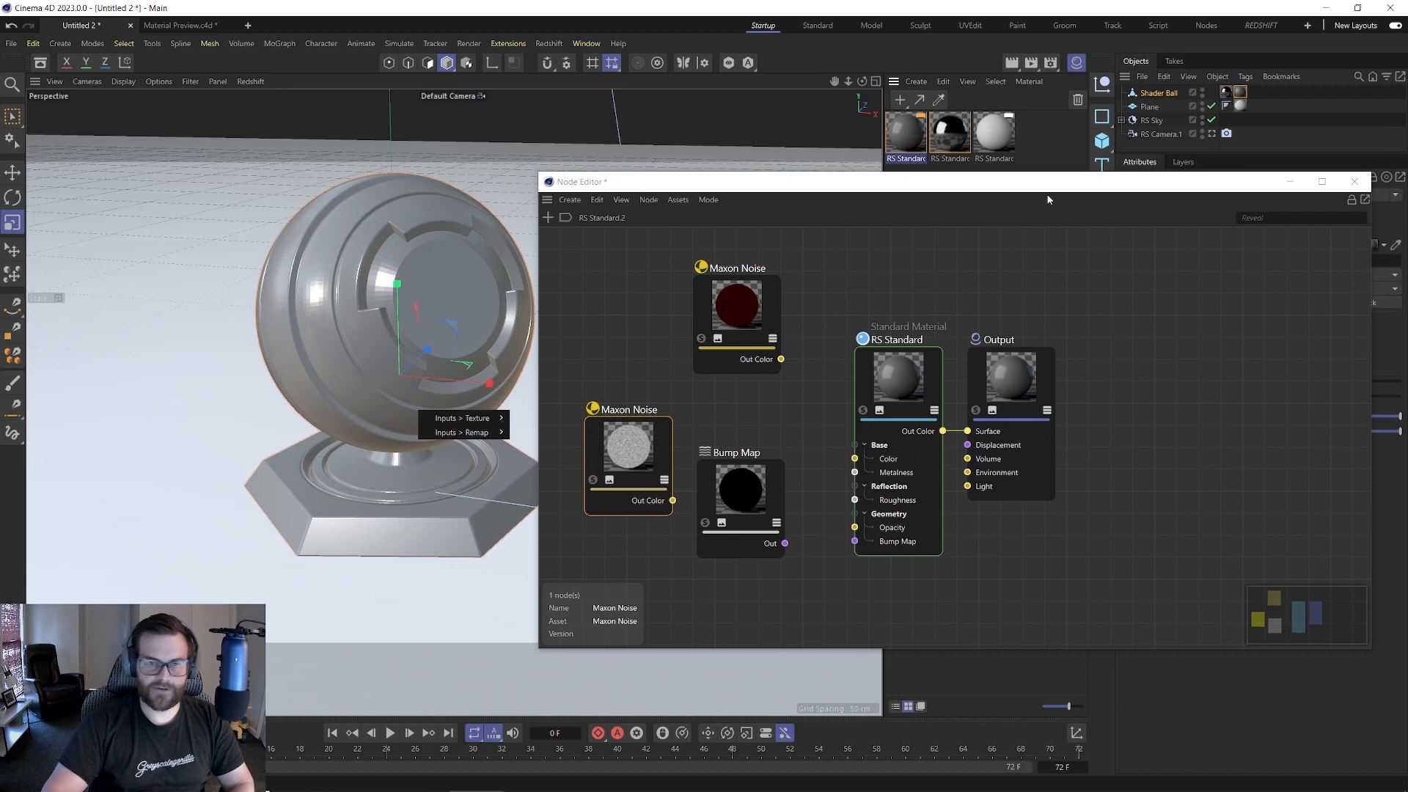
{"action": "left_click", "coordinate": [594, 488]}
{"action": "left_click", "coordinate": [593, 481]}
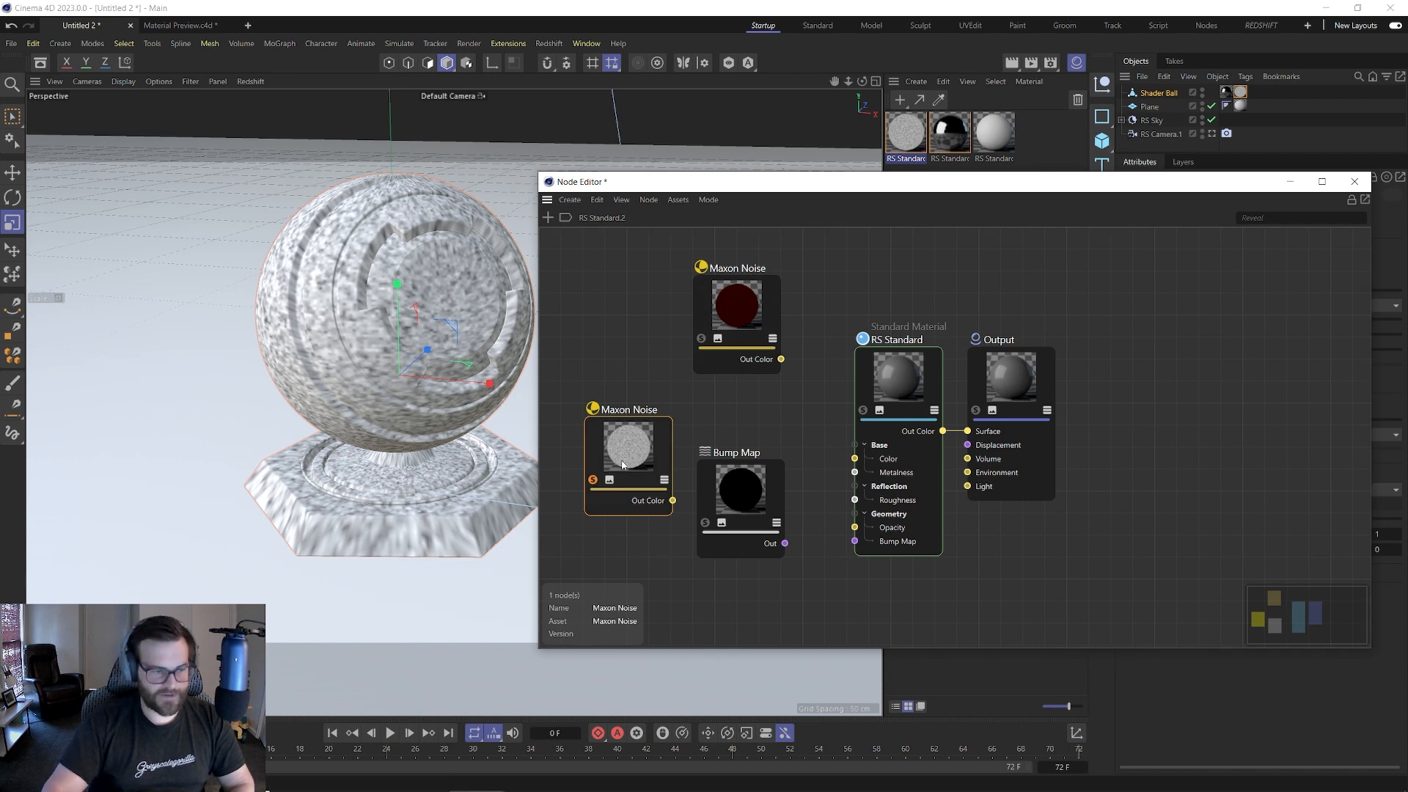
{"action": "left_click_drag", "start_coordinate": [710, 189], "coordinate": [596, 190]}
{"action": "left_click", "coordinate": [479, 481]}
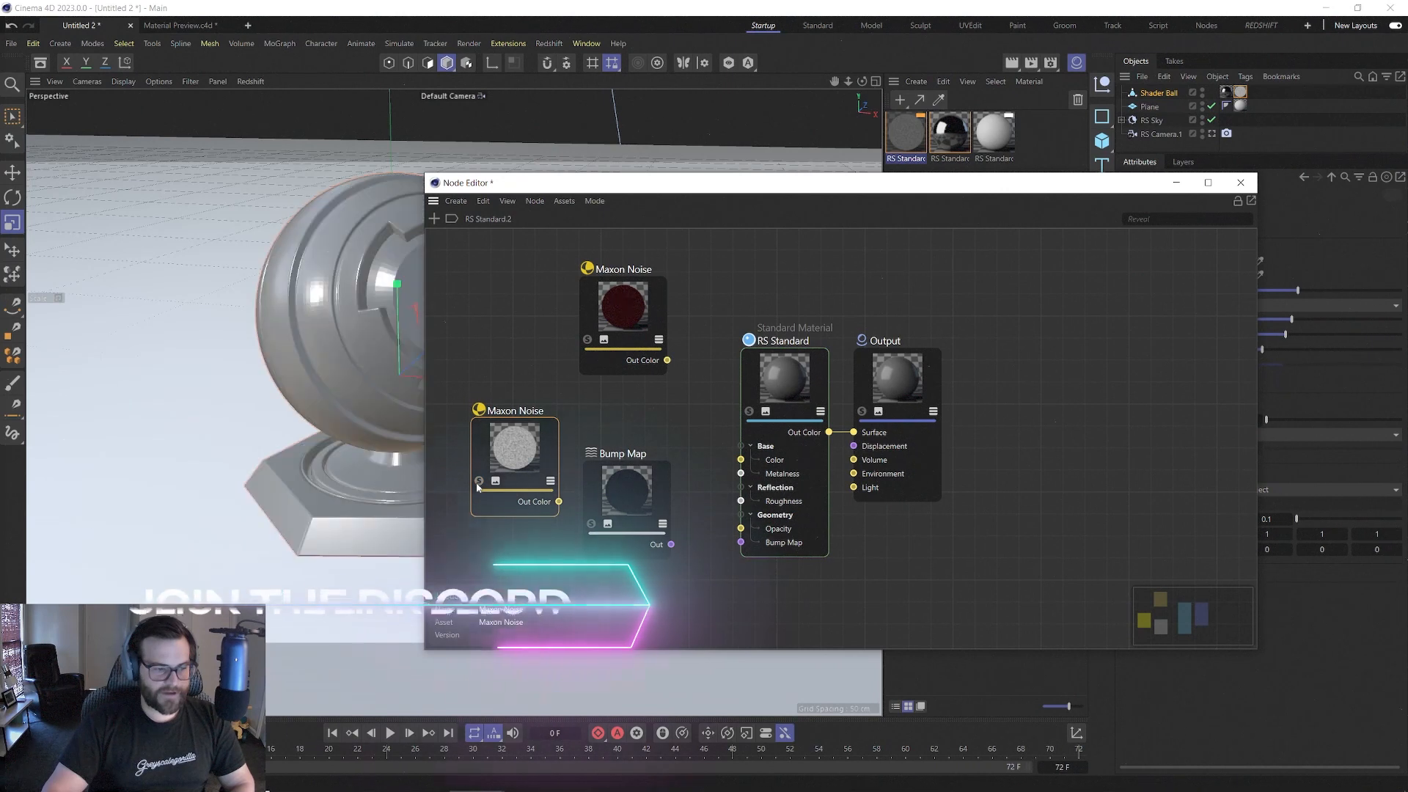
- Connect the black-and-white noise to the Bump Map's texture Input, and the Bump Map's output to RS Standard's Bump Map port
{"action": "left_click_drag", "start_coordinate": [554, 494], "coordinate": [645, 514]}
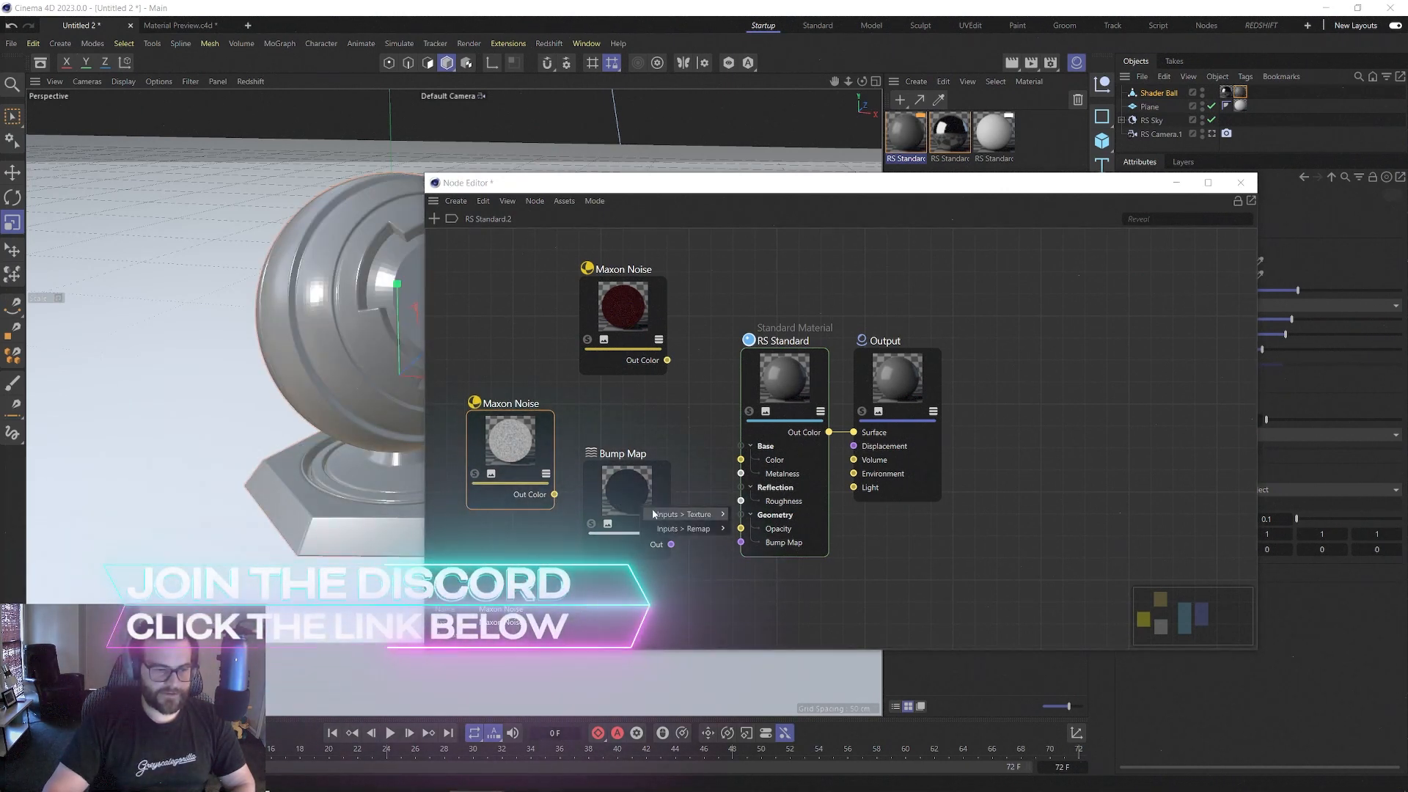
{"action": "mouse_move", "coordinate": [685, 514]}
{"action": "left_click", "coordinate": [753, 542]}
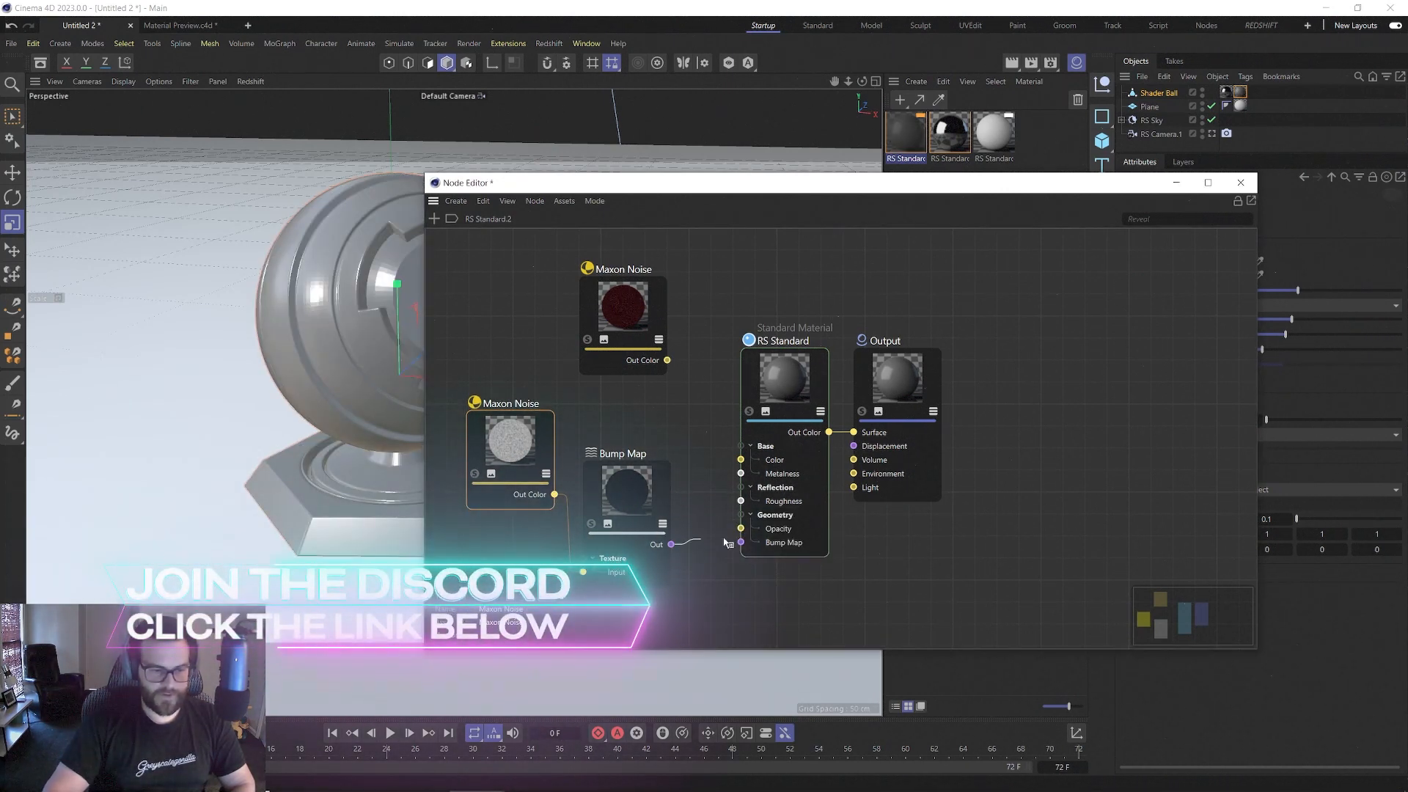
{"action": "left_click", "coordinate": [637, 492]}
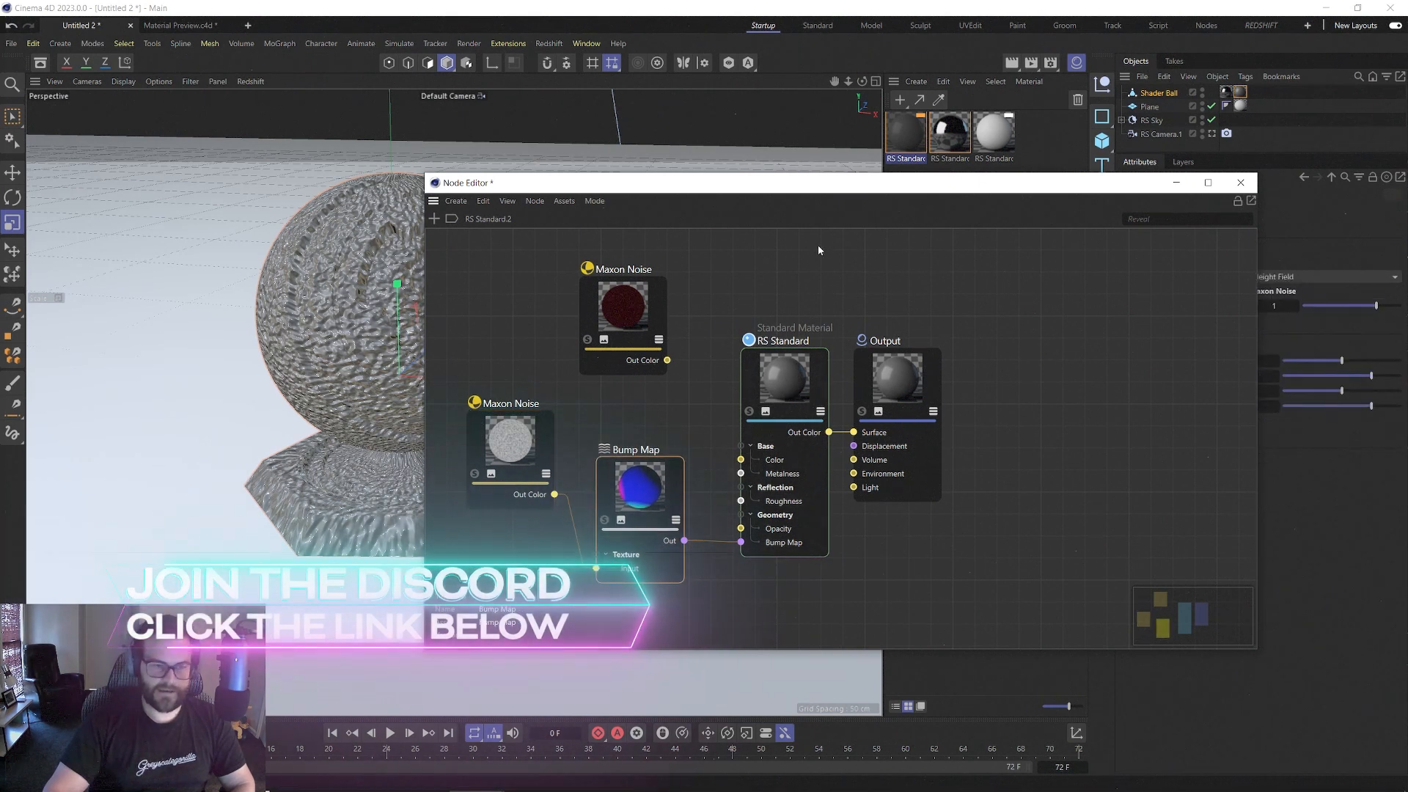
- Reduce the black-and-white Maxon Noise node's Overall Scale to 0.05 and further to 0.01
{"action": "left_click_drag", "start_coordinate": [812, 192], "coordinate": [597, 157]}
{"action": "left_click", "coordinate": [587, 461]}
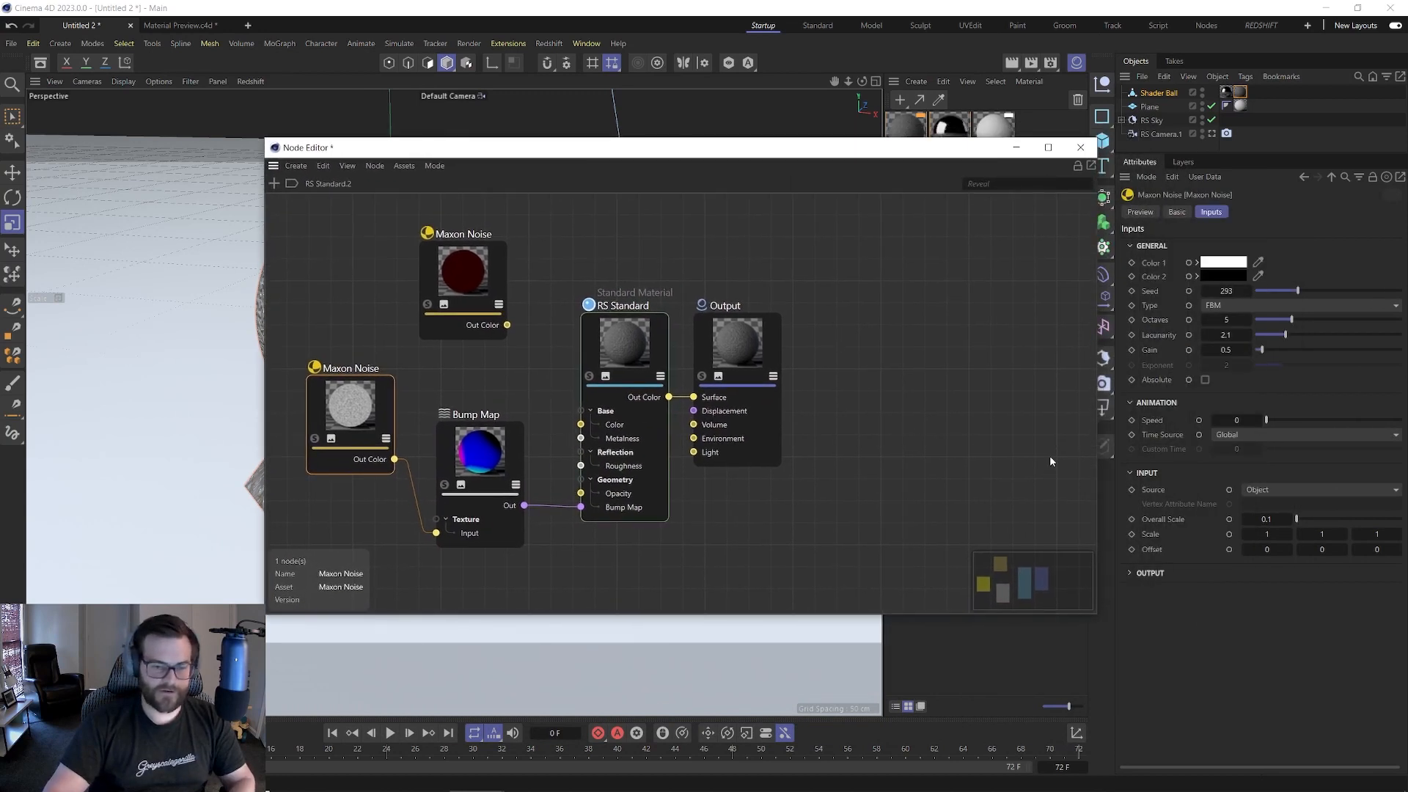
{"action": "double_click", "coordinate": [1262, 519]}
{"action": "type", "text": "0.05"}
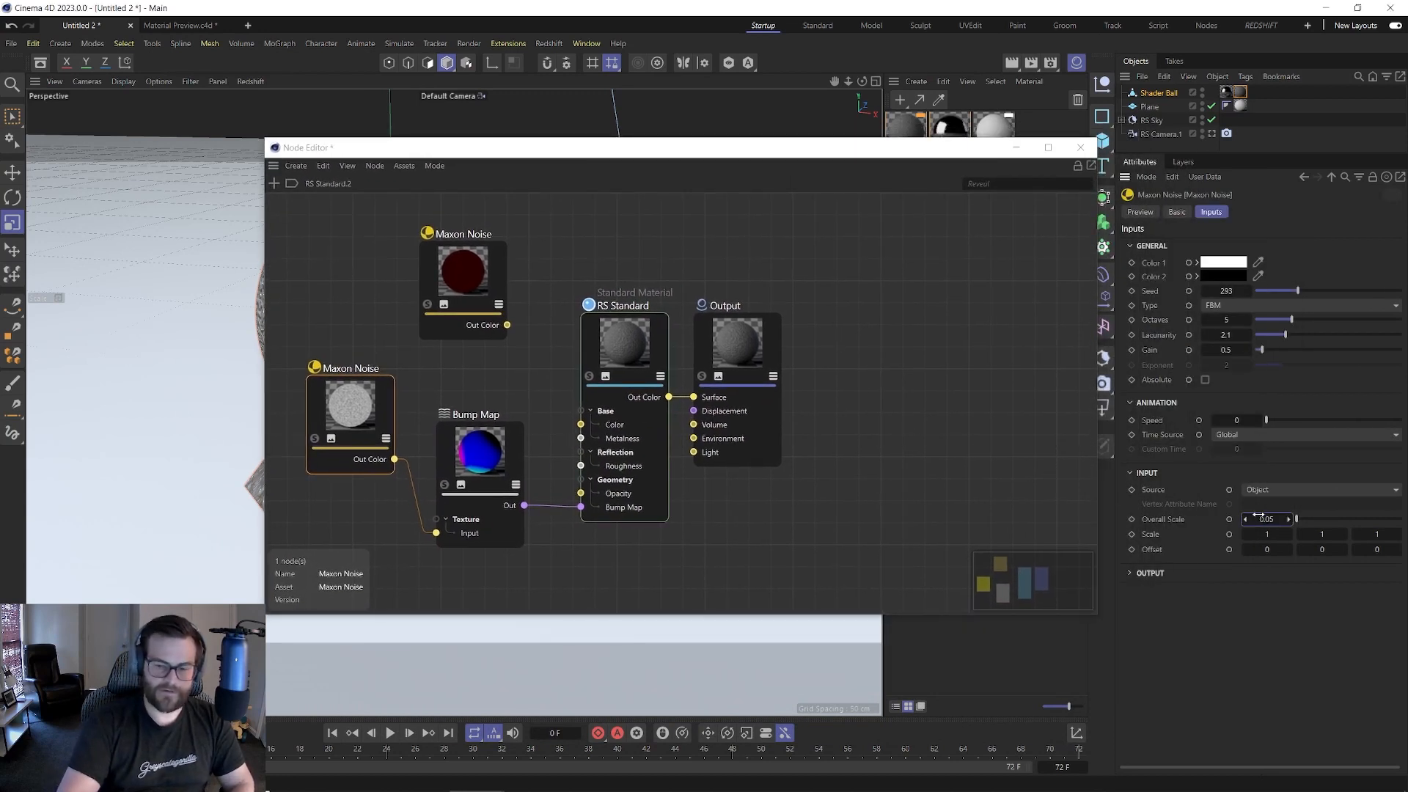
{"action": "key", "text": "Return"}
{"action": "mouse_move", "coordinate": [561, 152]}
{"action": "left_mouse_down"}
{"action": "mouse_move", "coordinate": [723, 162]}
{"action": "mouse_move", "coordinate": [542, 162]}
{"action": "left_mouse_up"}
{"action": "left_click", "coordinate": [1260, 518]}
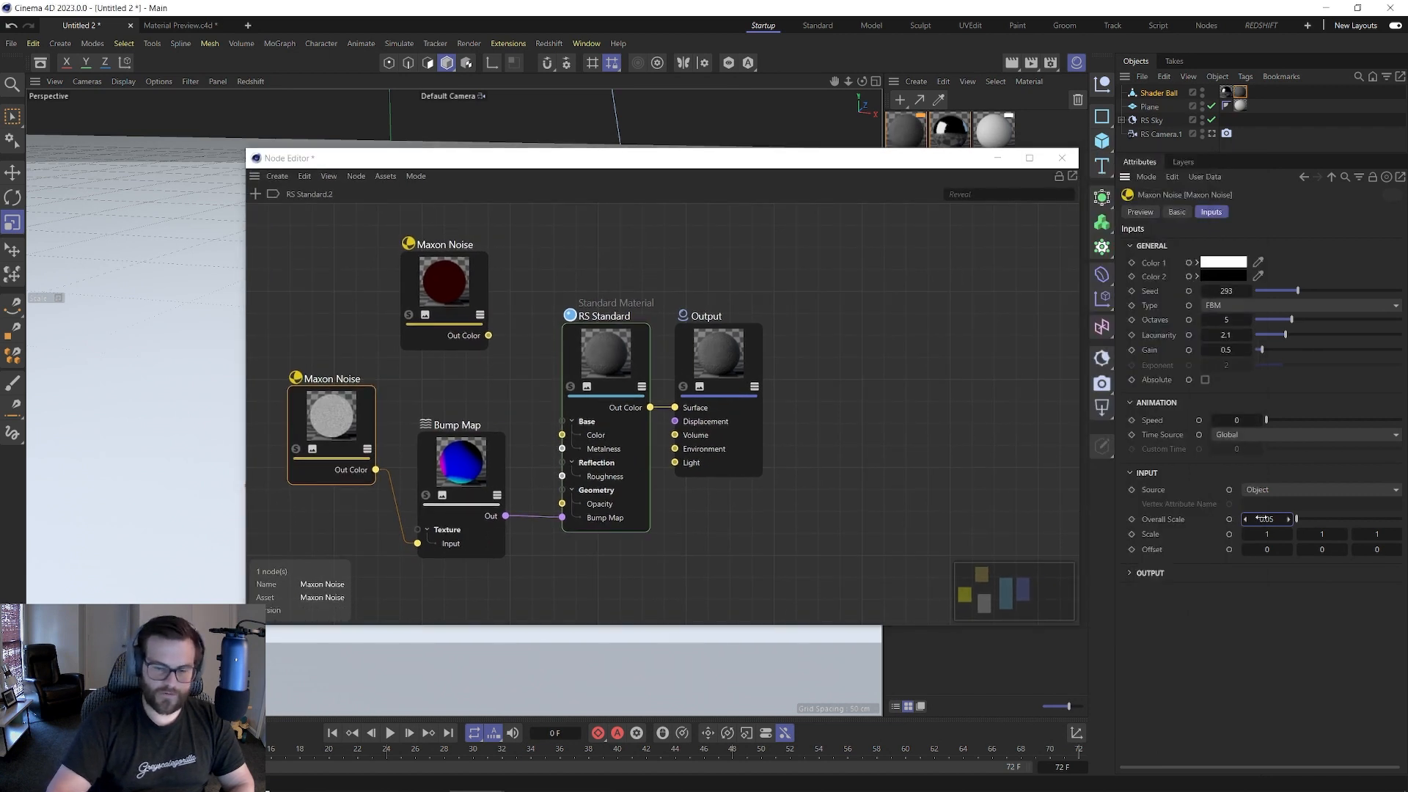
{"action": "double_click", "coordinate": [1263, 518]}
{"action": "type", "text": "0.01"}
{"action": "key", "text": "Return"}
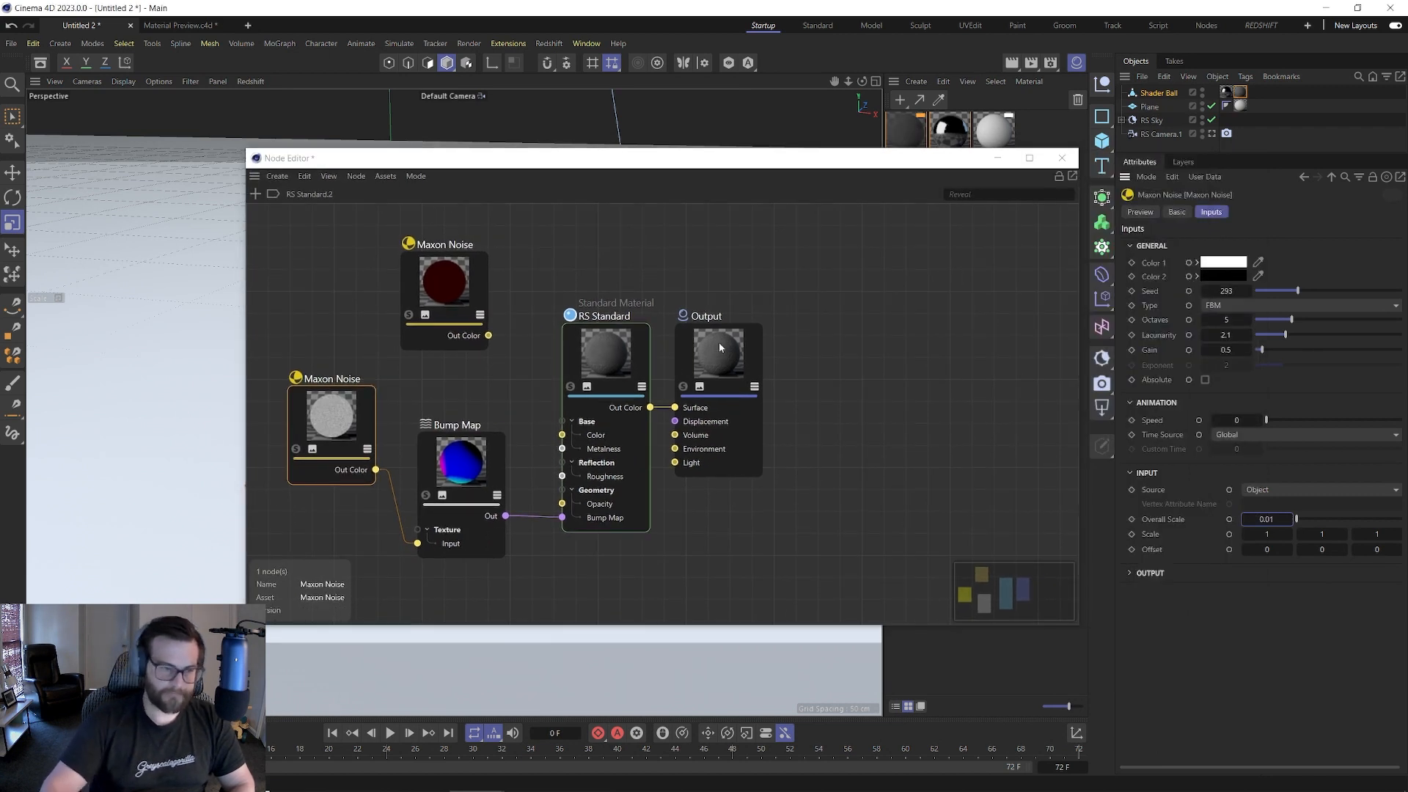
- Check the rescaled bump noise on the shader ball by soloing its node briefly
{"action": "left_click_drag", "start_coordinate": [534, 158], "coordinate": [728, 193]}
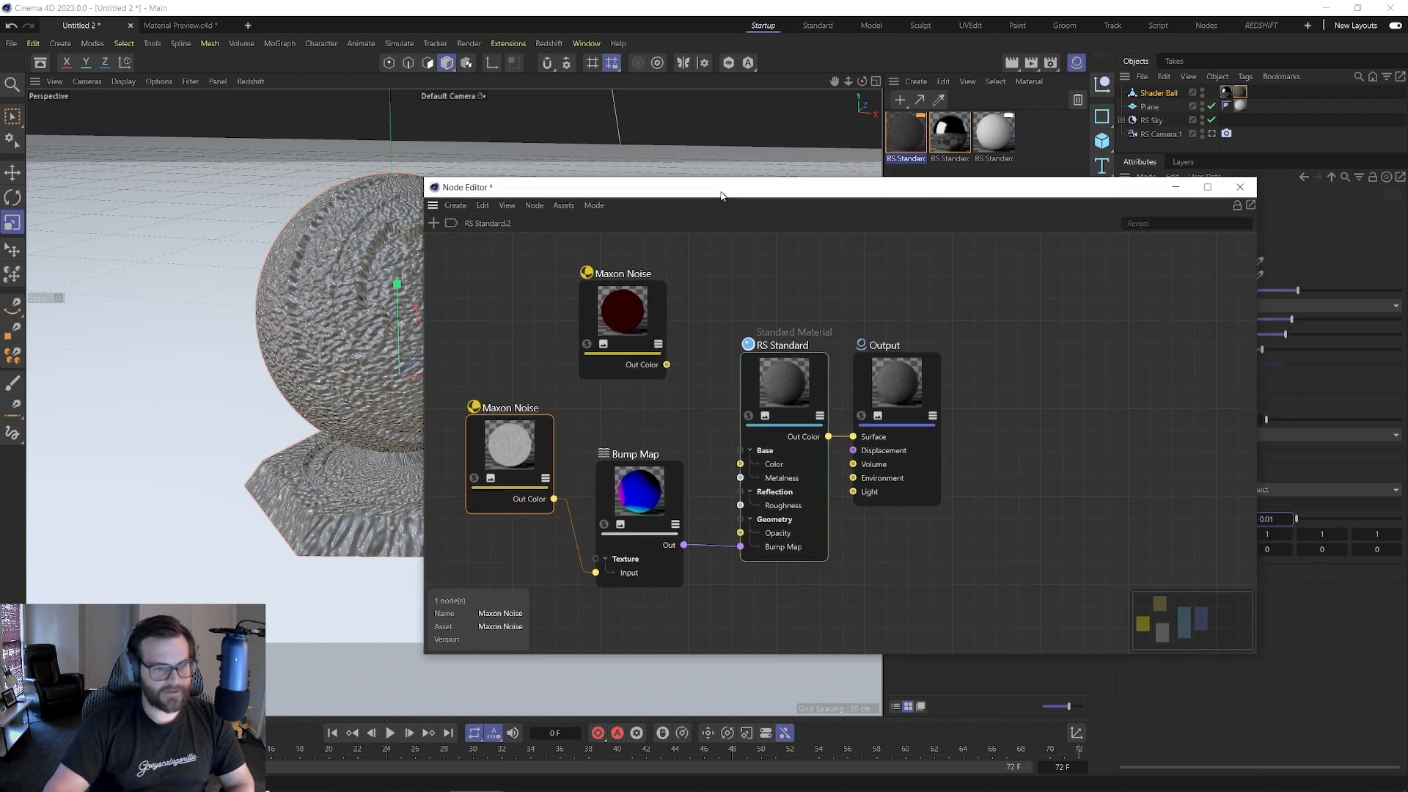
{"action": "left_click", "coordinate": [481, 476]}
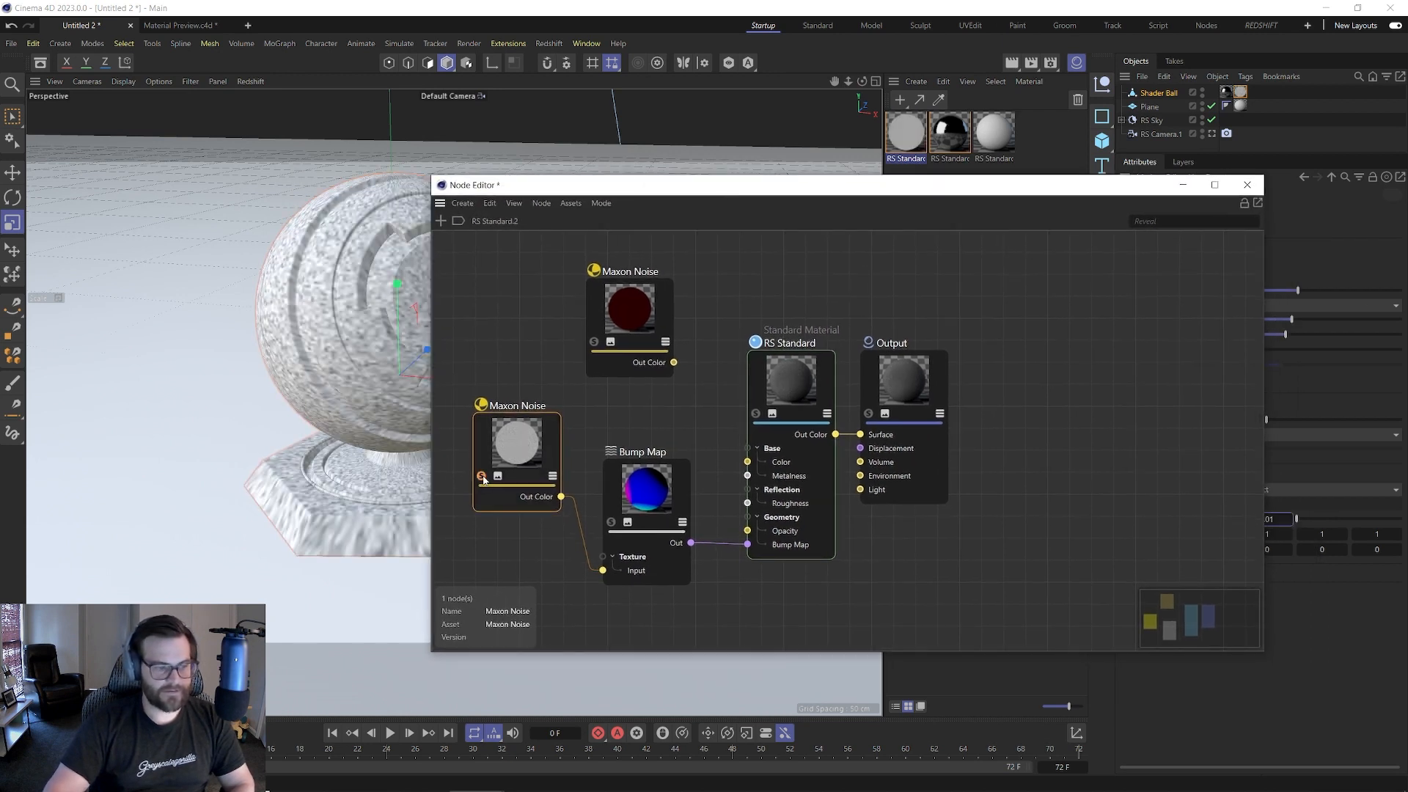
{"action": "left_click", "coordinate": [481, 476]}
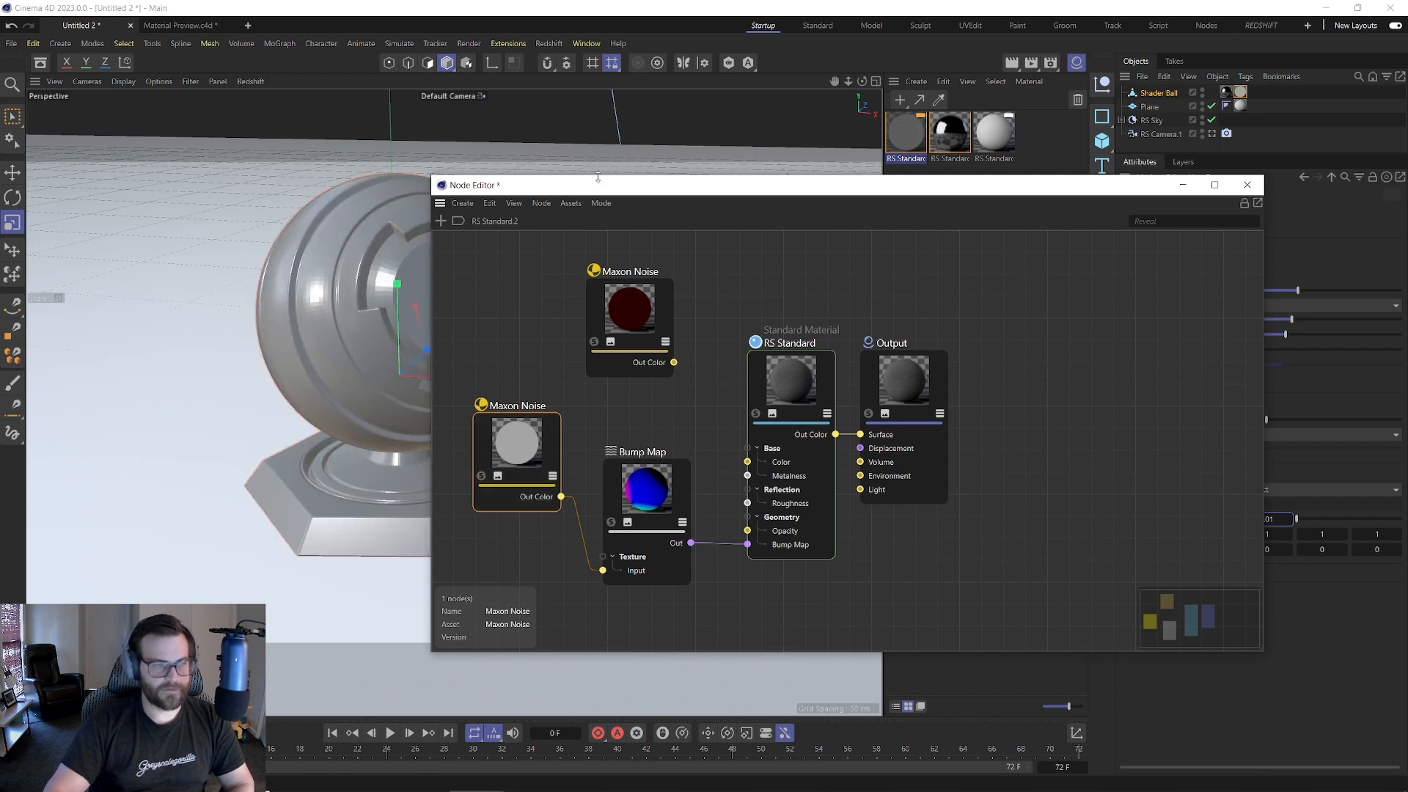
- Set the Bump Map node's Height Scale to 0.2
{"action": "left_click", "coordinate": [632, 502]}
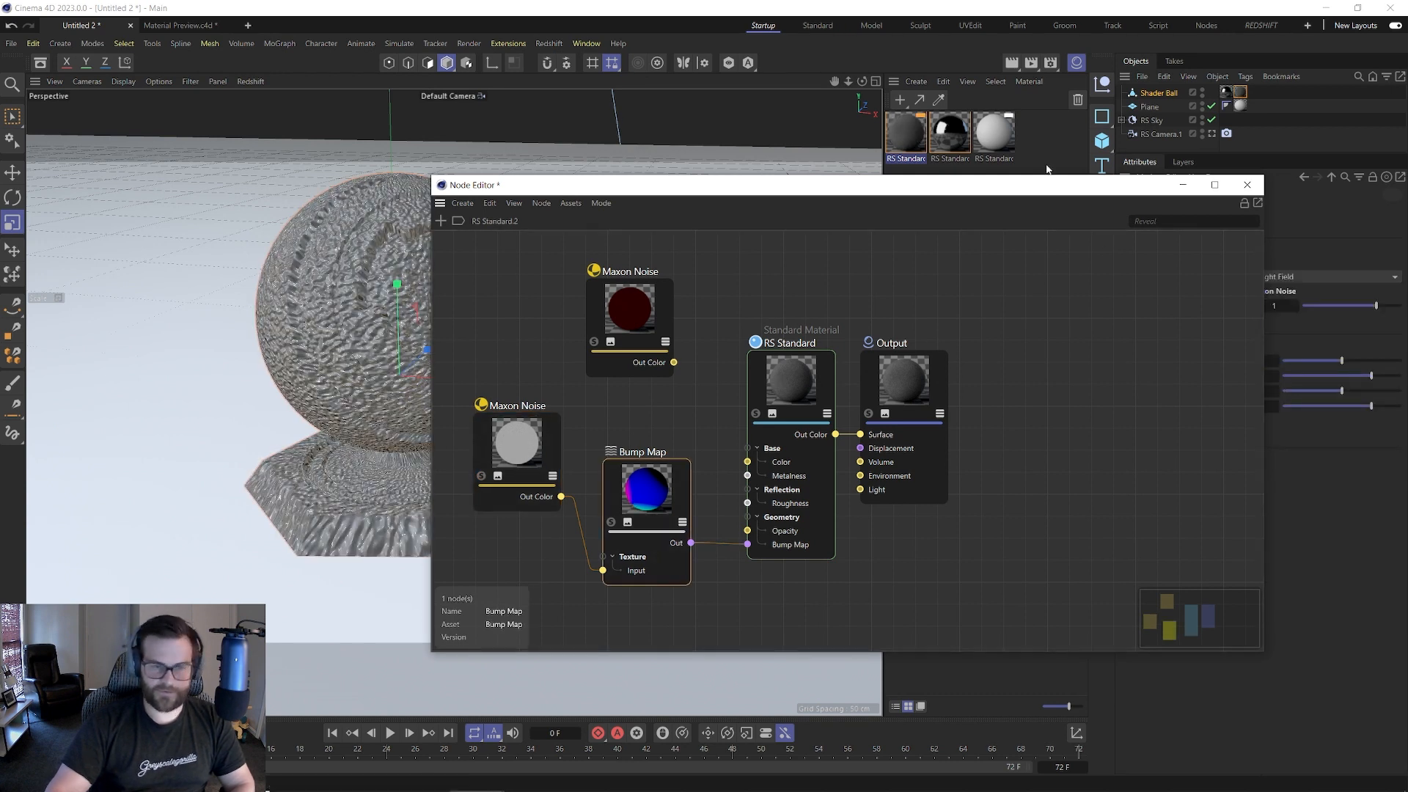
{"action": "left_click_drag", "start_coordinate": [872, 193], "coordinate": [635, 189]}
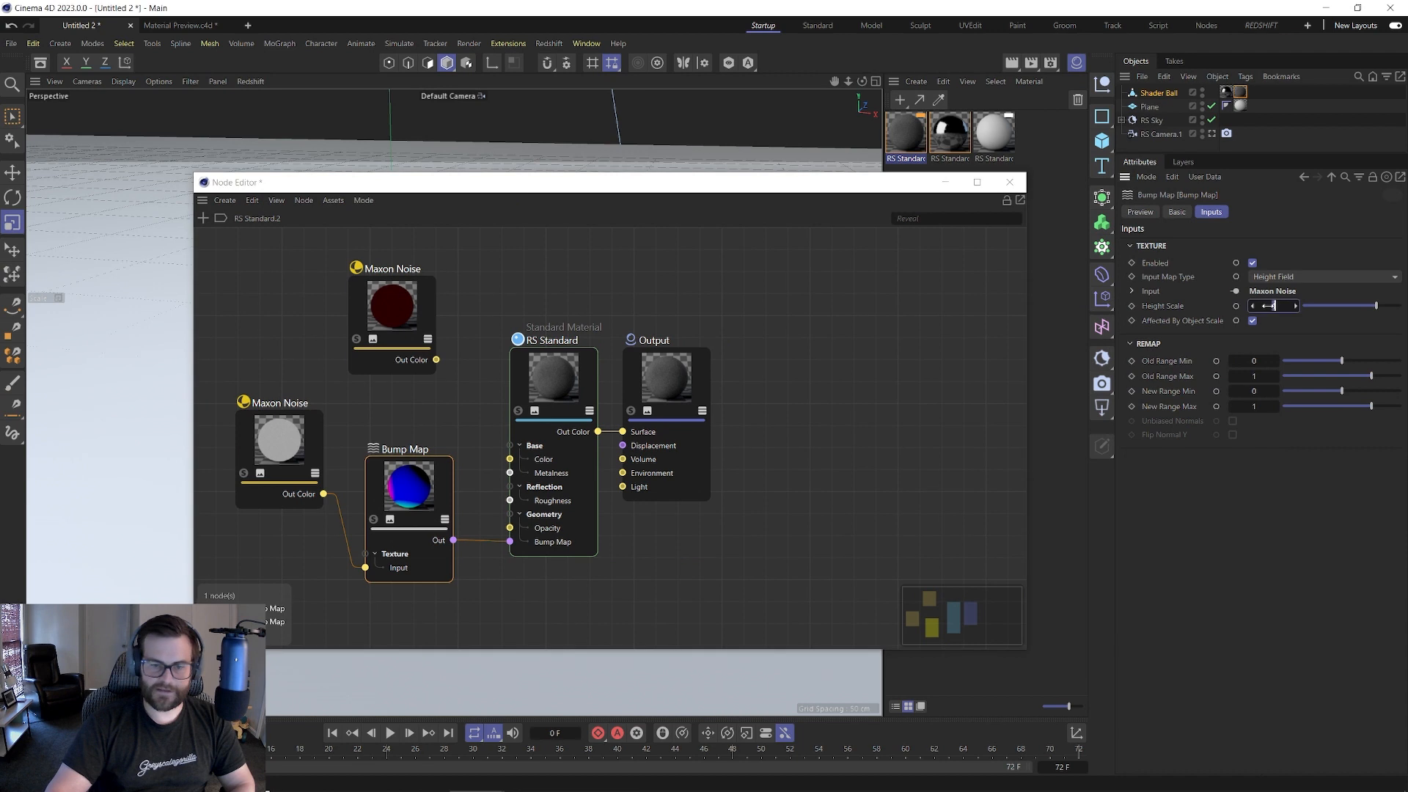
{"action": "left_click_drag", "start_coordinate": [1267, 305], "coordinate": [1268, 306]}
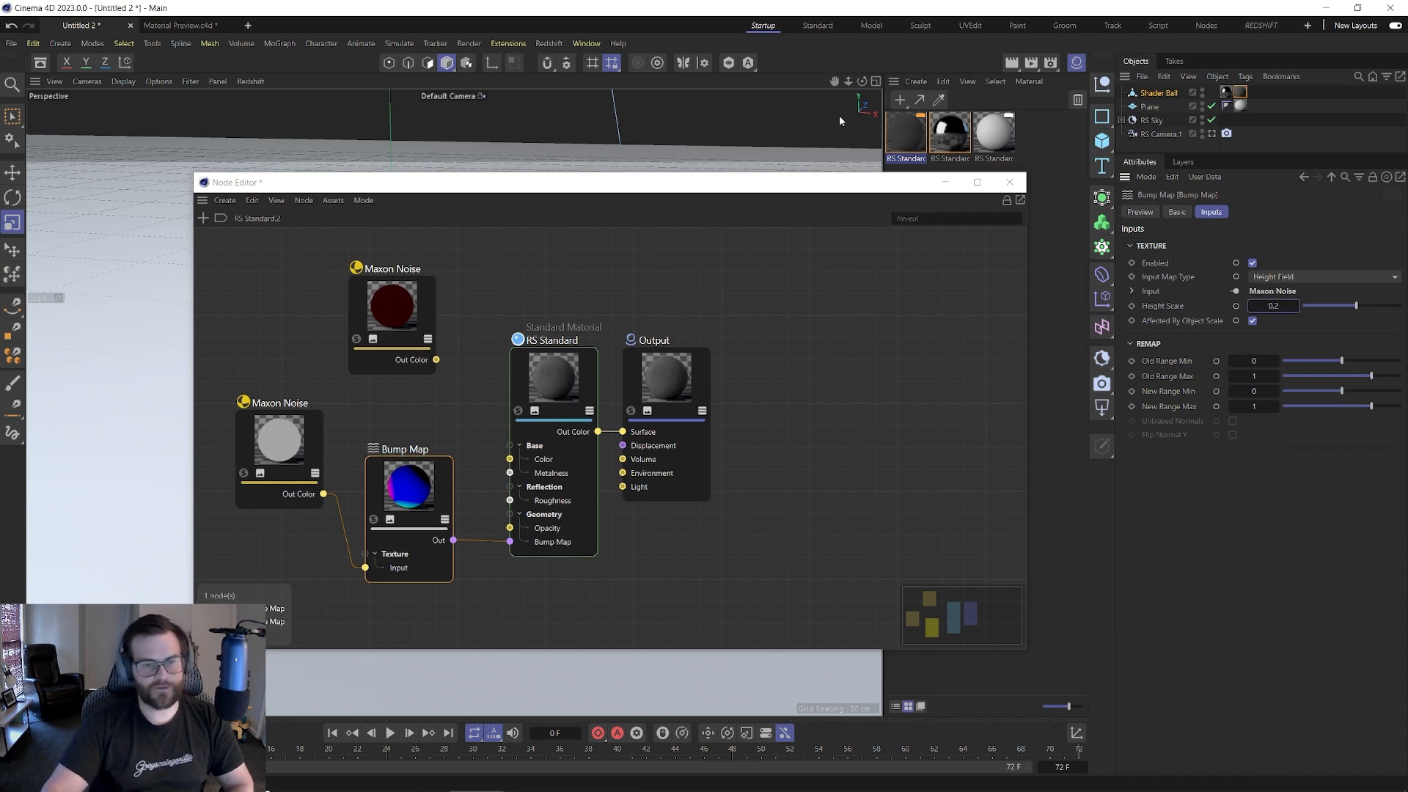
- Open the Redshift RenderView and start a live progressive render of the shader ball
{"action": "left_click", "coordinate": [577, 45]}
{"action": "left_click", "coordinate": [590, 156]}
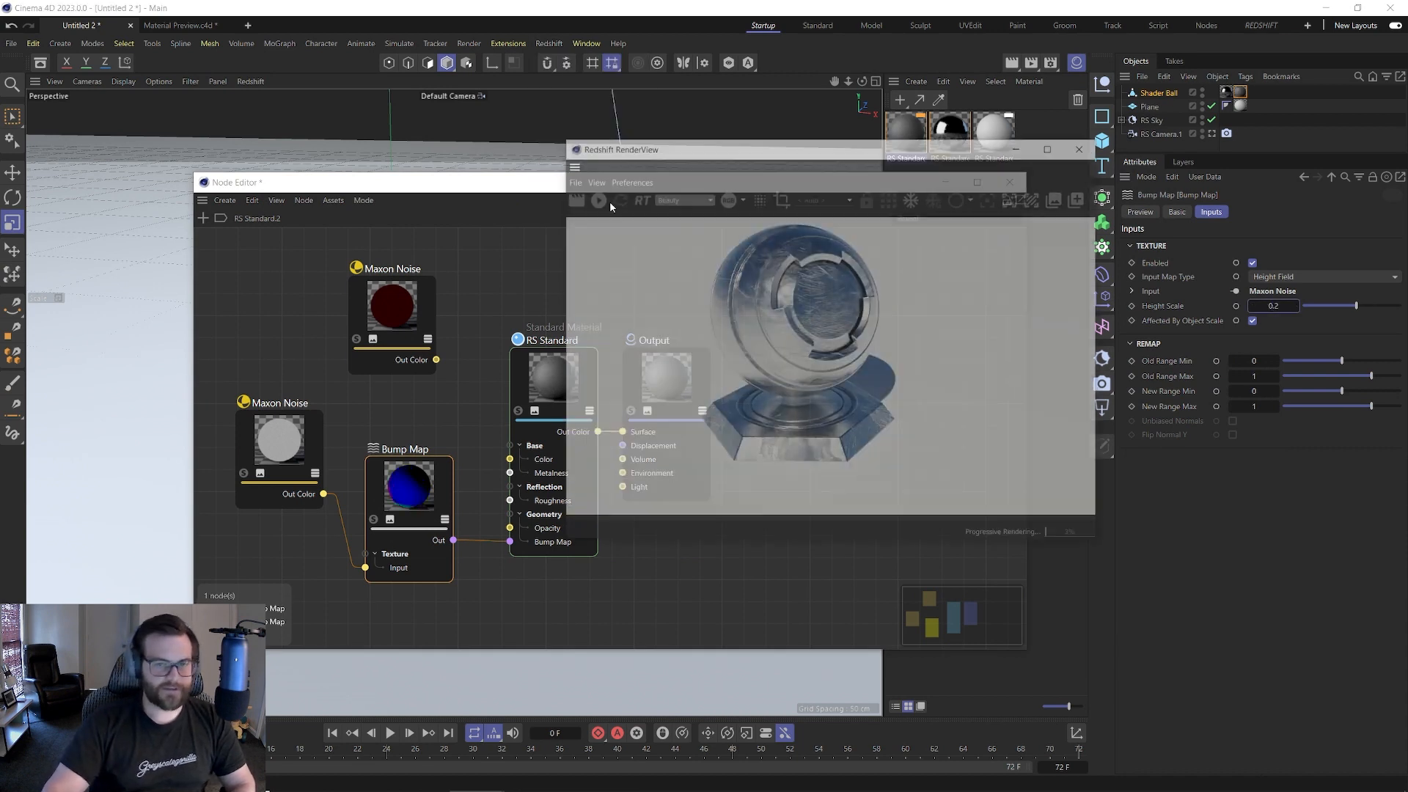
{"action": "left_click", "coordinate": [600, 203]}
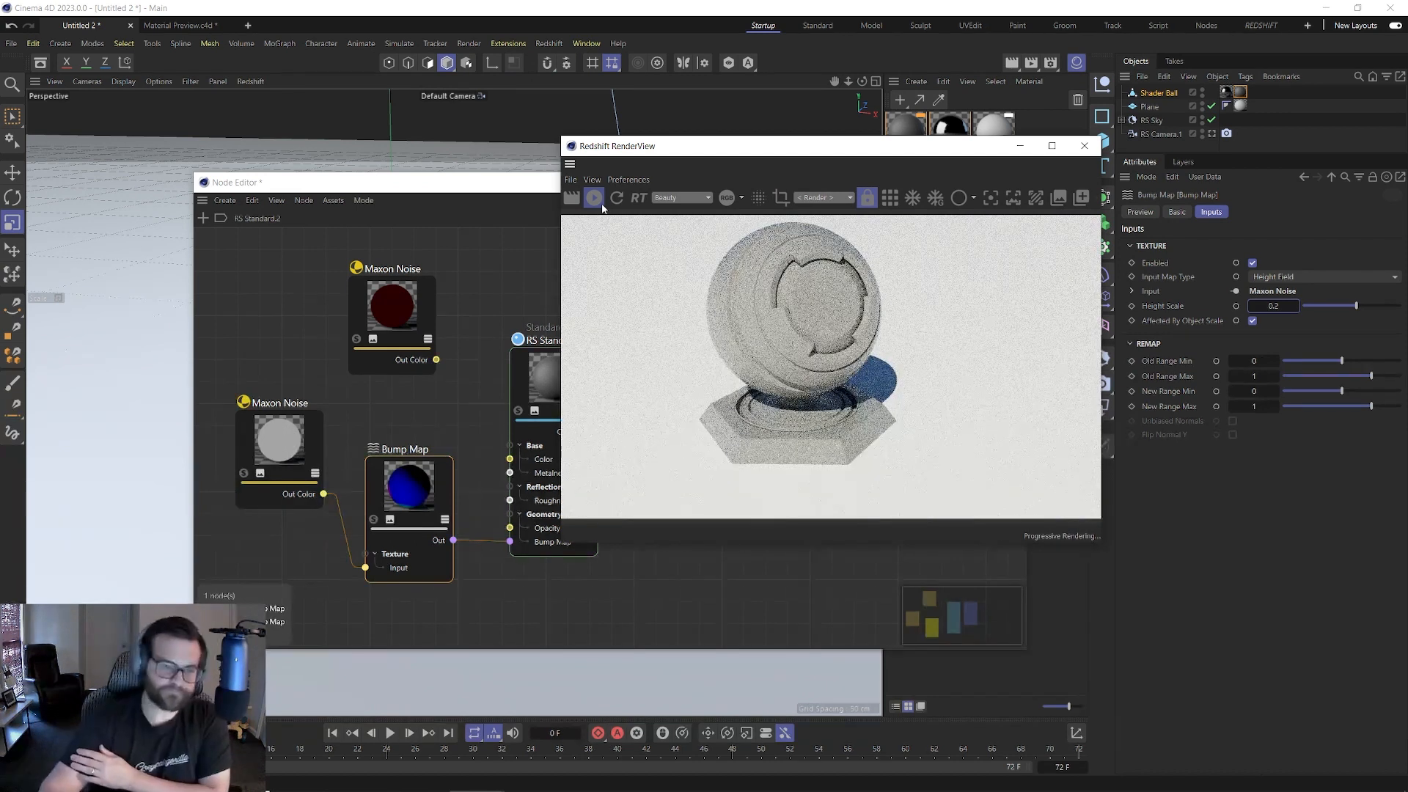
- Connect the dark red Maxon Noise node's Out Color to RS Standard's base Color and move the node graph window clear of the render
{"action": "left_click_drag", "start_coordinate": [436, 359], "coordinate": [509, 458]}
{"action": "left_click_drag", "start_coordinate": [692, 192], "coordinate": [874, 380]}
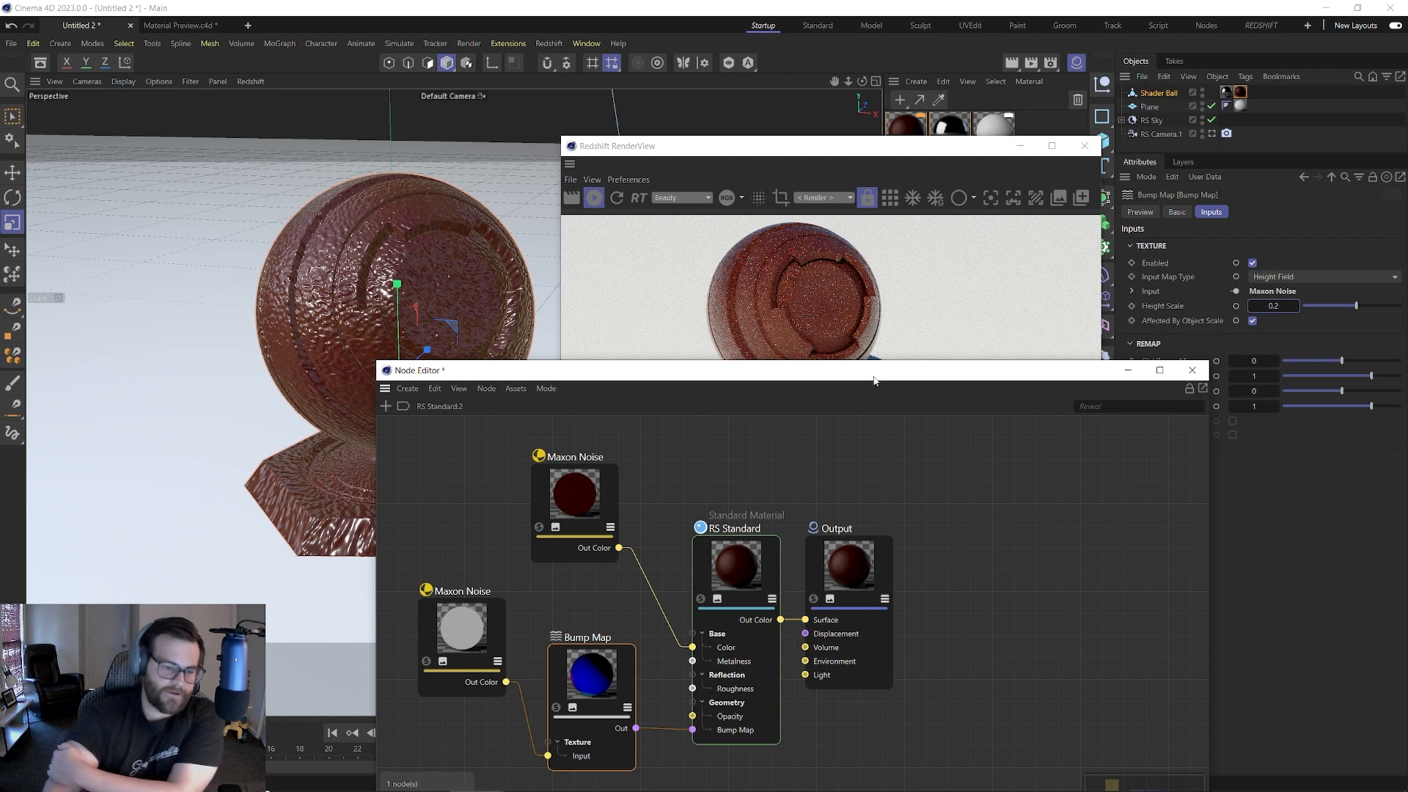
{"action": "left_click_drag", "start_coordinate": [789, 379], "coordinate": [354, 193]}
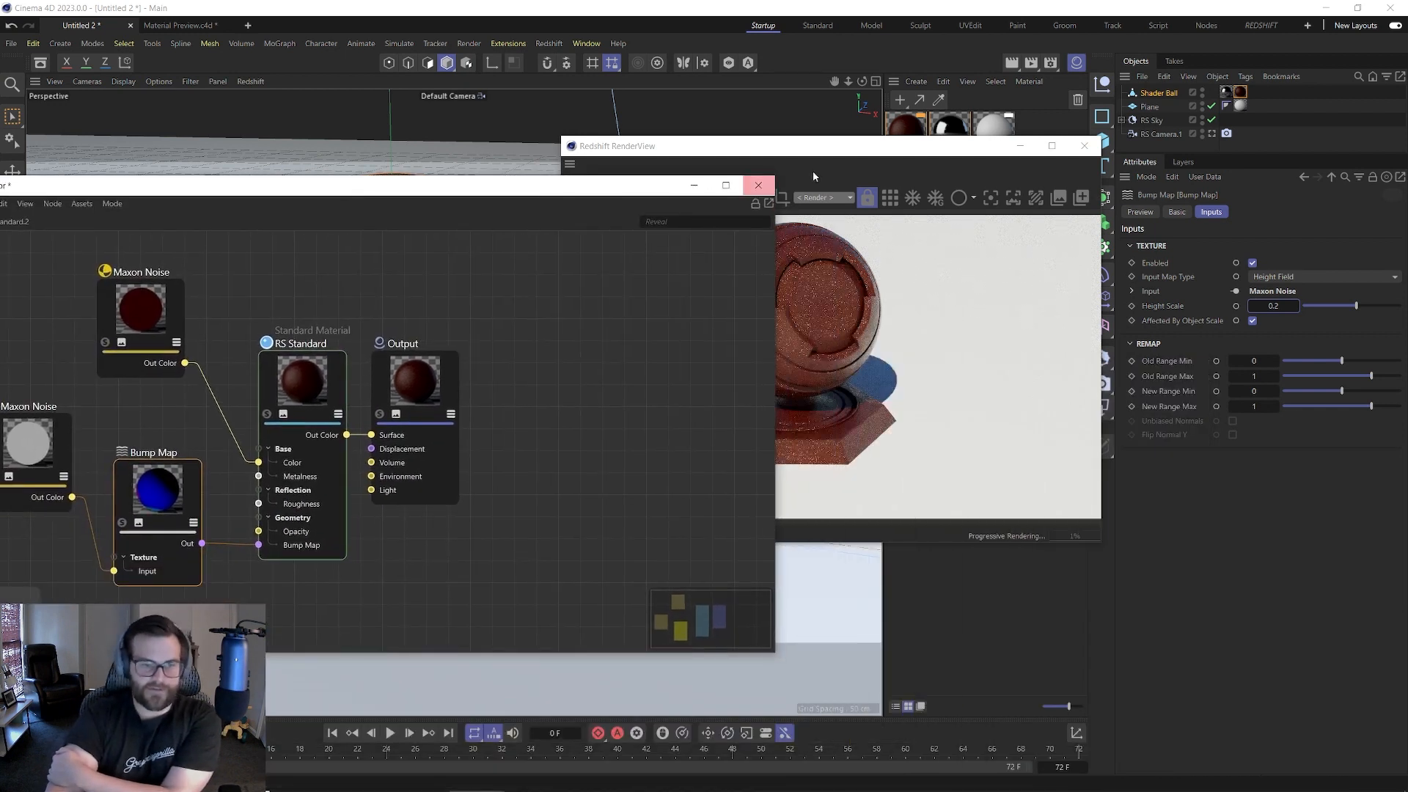
- Raise the rust material's reflection Roughness to about 0.845
{"action": "left_click_drag", "start_coordinate": [816, 151], "coordinate": [771, 169]}
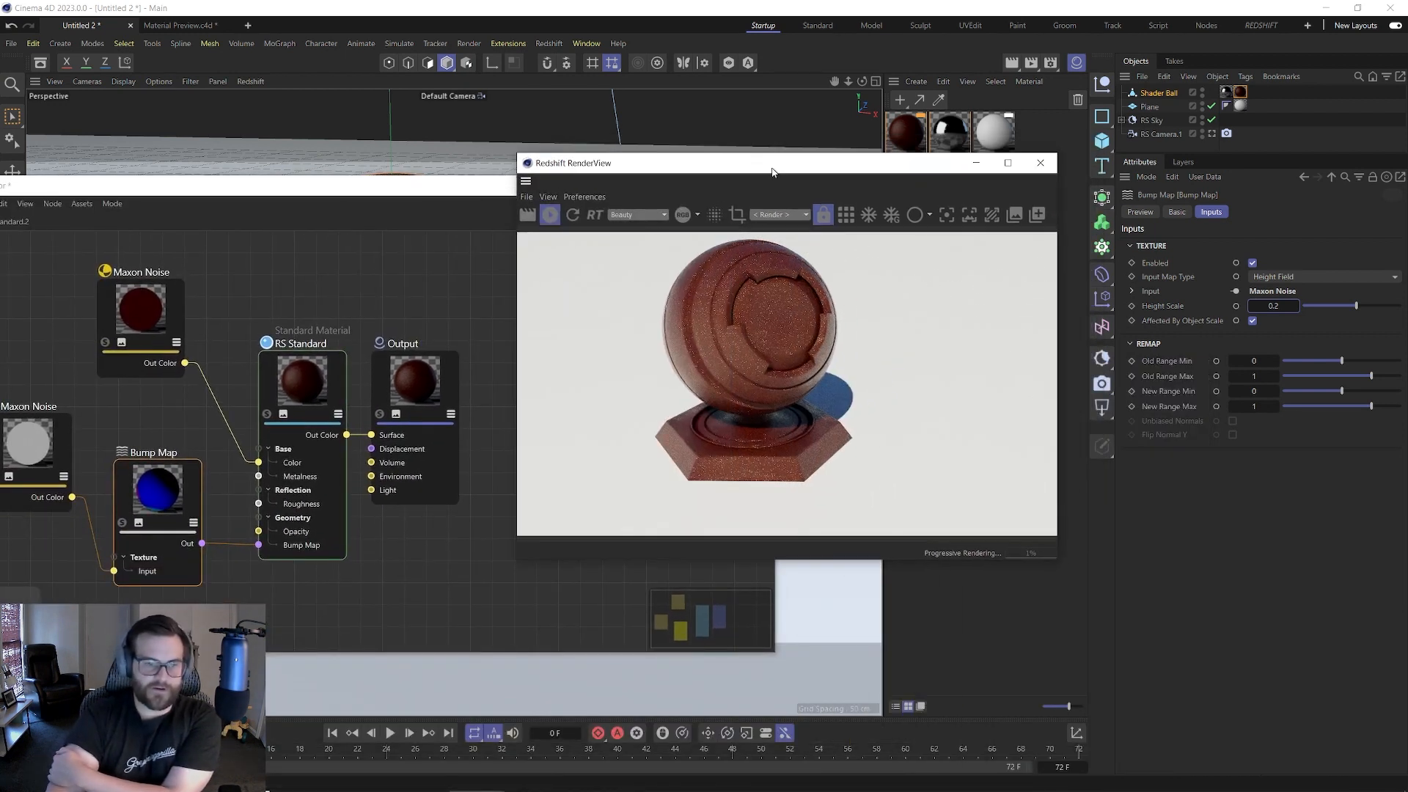
{"action": "left_click", "coordinate": [1240, 92]}
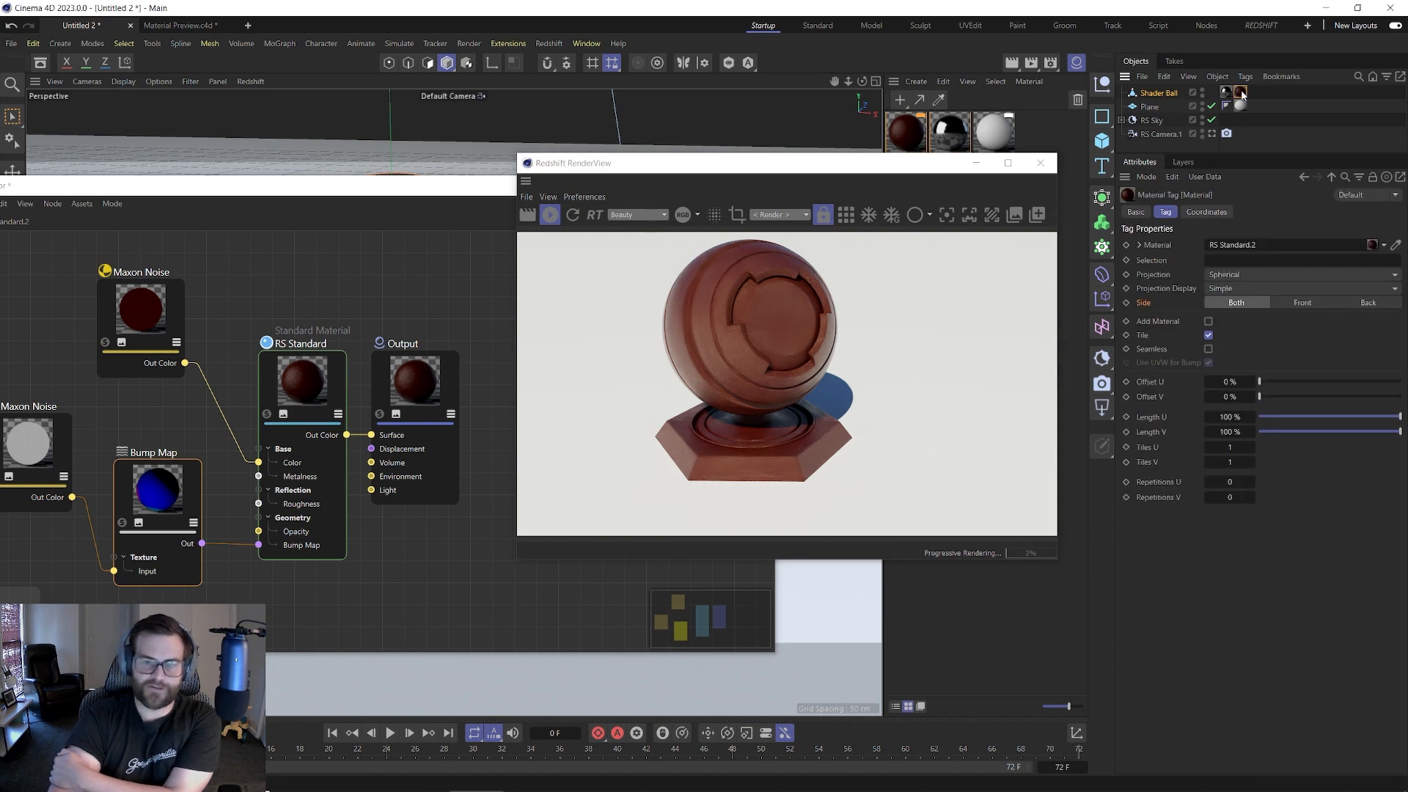
{"action": "double_click", "coordinate": [920, 137]}
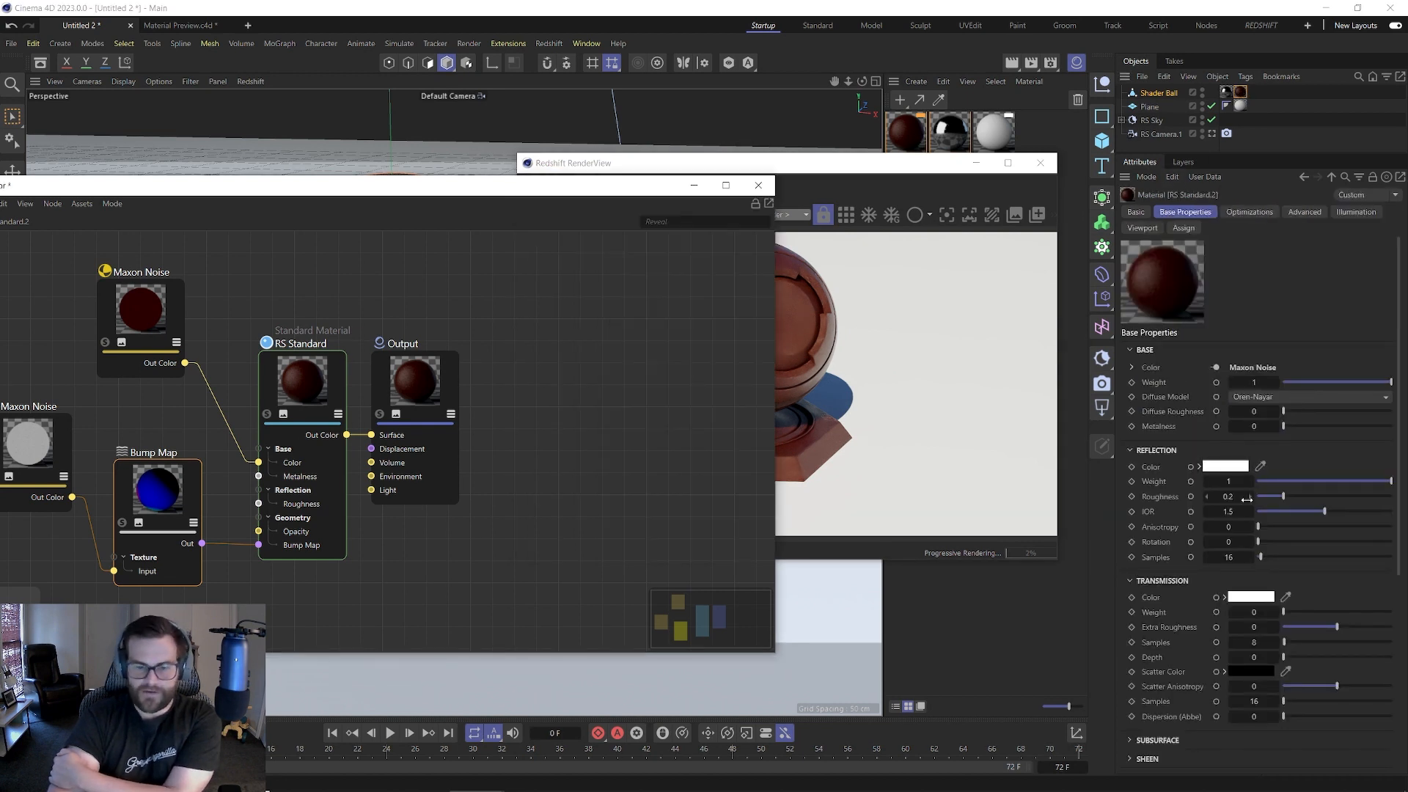
{"action": "left_click_drag", "start_coordinate": [1294, 499], "coordinate": [1371, 497]}
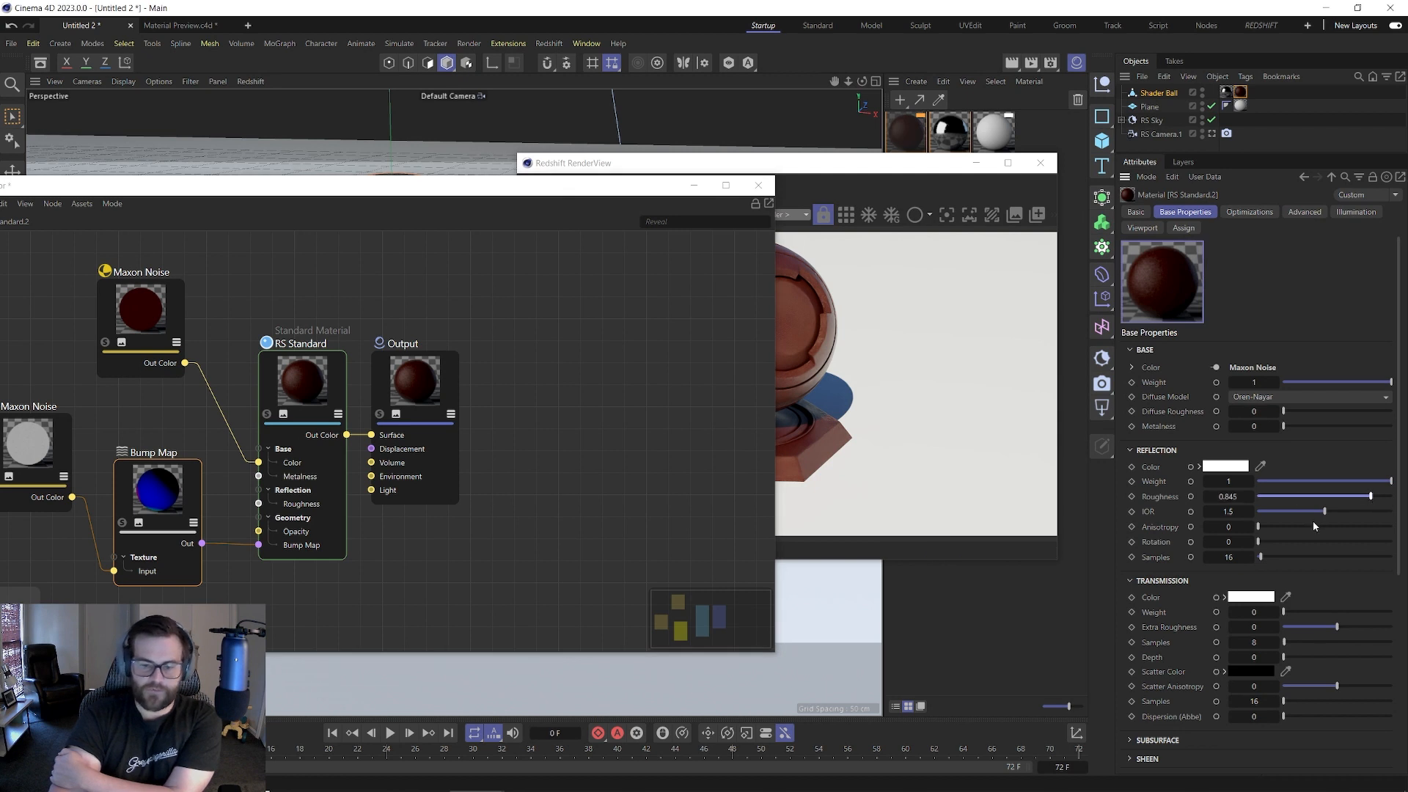
- Inspect the rust bump on the shader ball up close with a small region render
{"action": "left_click", "coordinate": [834, 169]}
{"action": "scroll", "coordinate": [752, 350], "scroll_direction": "up", "scroll_amount": 5}
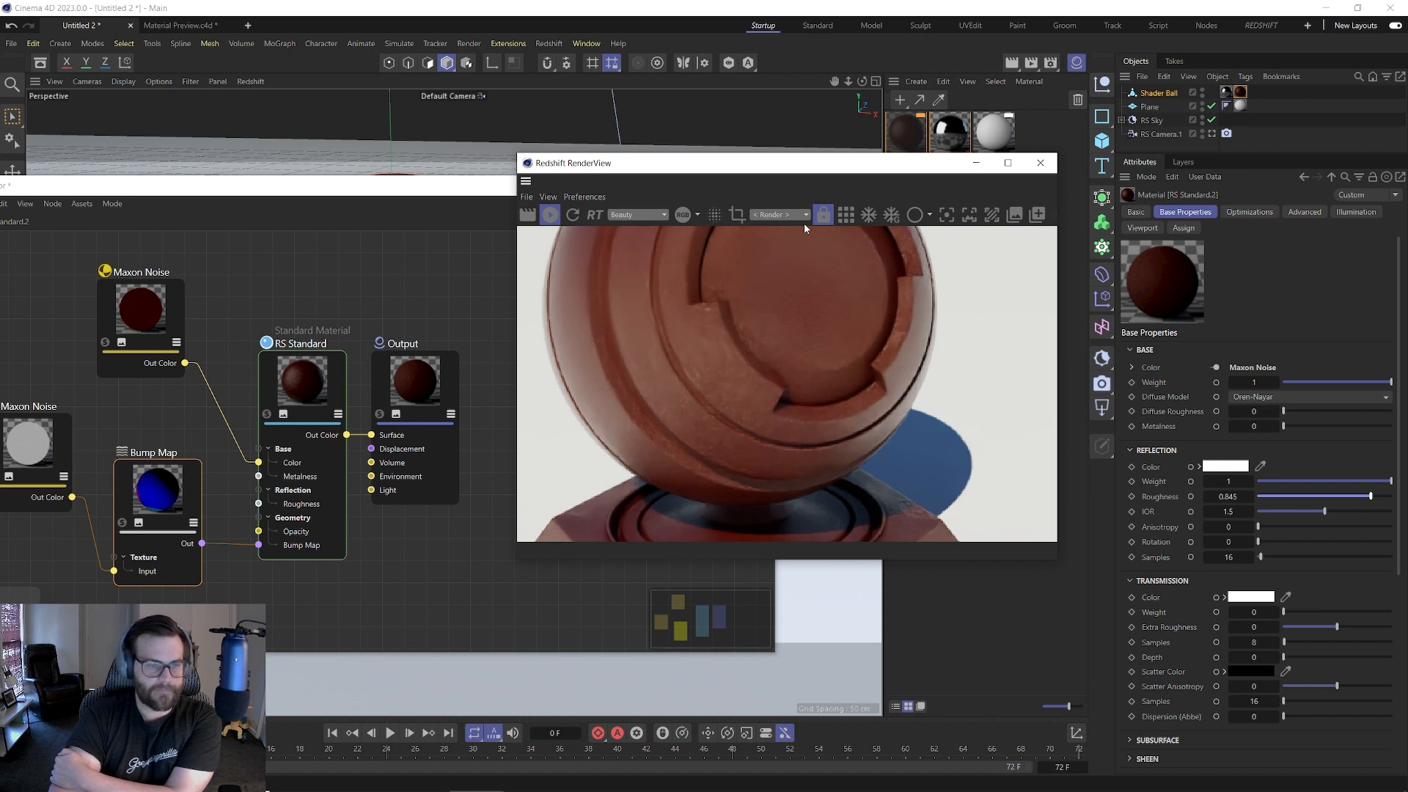
{"action": "left_click", "coordinate": [742, 214]}
{"action": "scroll", "coordinate": [727, 360], "scroll_direction": "down", "scroll_amount": 5}
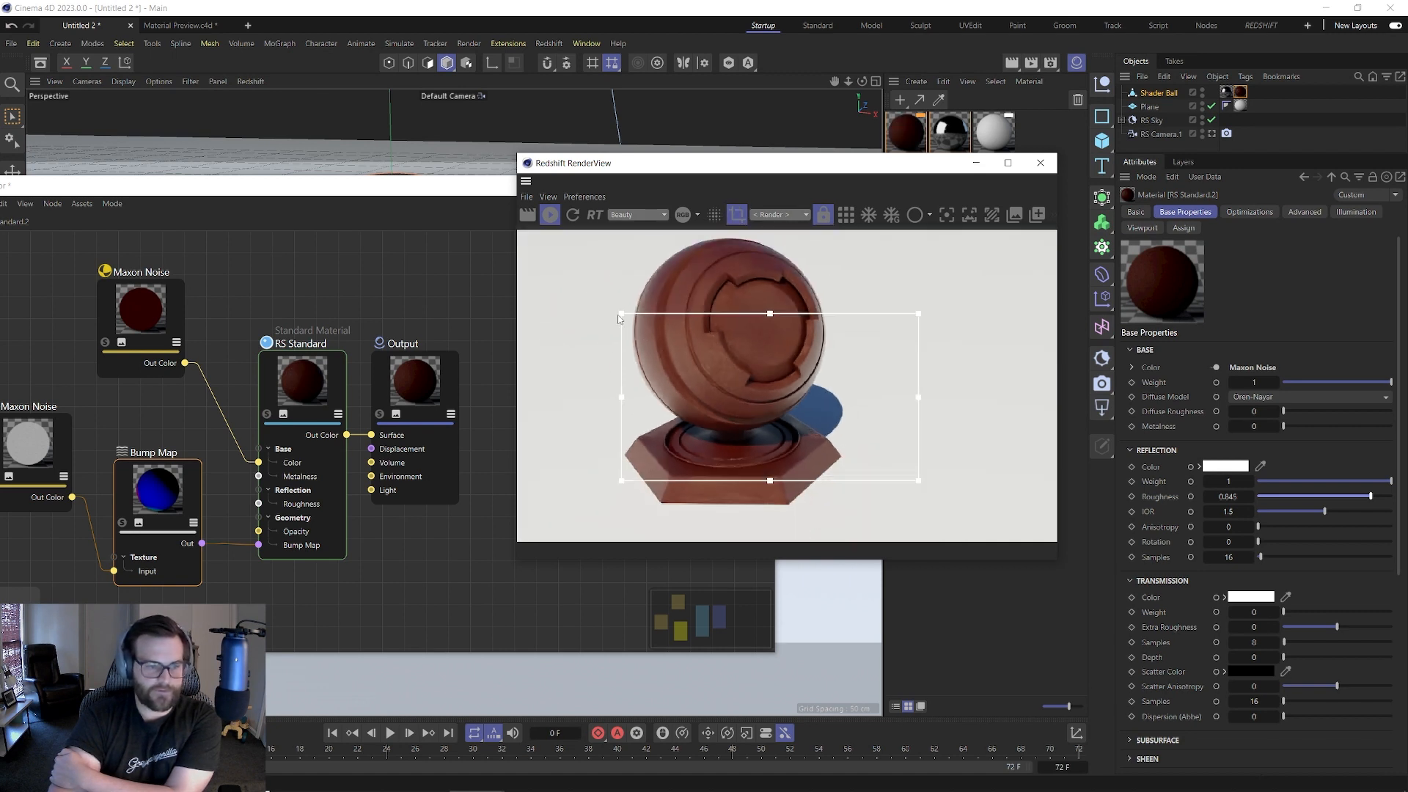
{"action": "left_click_drag", "start_coordinate": [623, 315], "coordinate": [774, 371]}
{"action": "left_click_drag", "start_coordinate": [834, 425], "coordinate": [687, 321]}
{"action": "scroll", "coordinate": [687, 322], "scroll_direction": "up", "scroll_amount": 2}
{"action": "scroll", "coordinate": [650, 307], "scroll_direction": "up", "scroll_amount": 3}
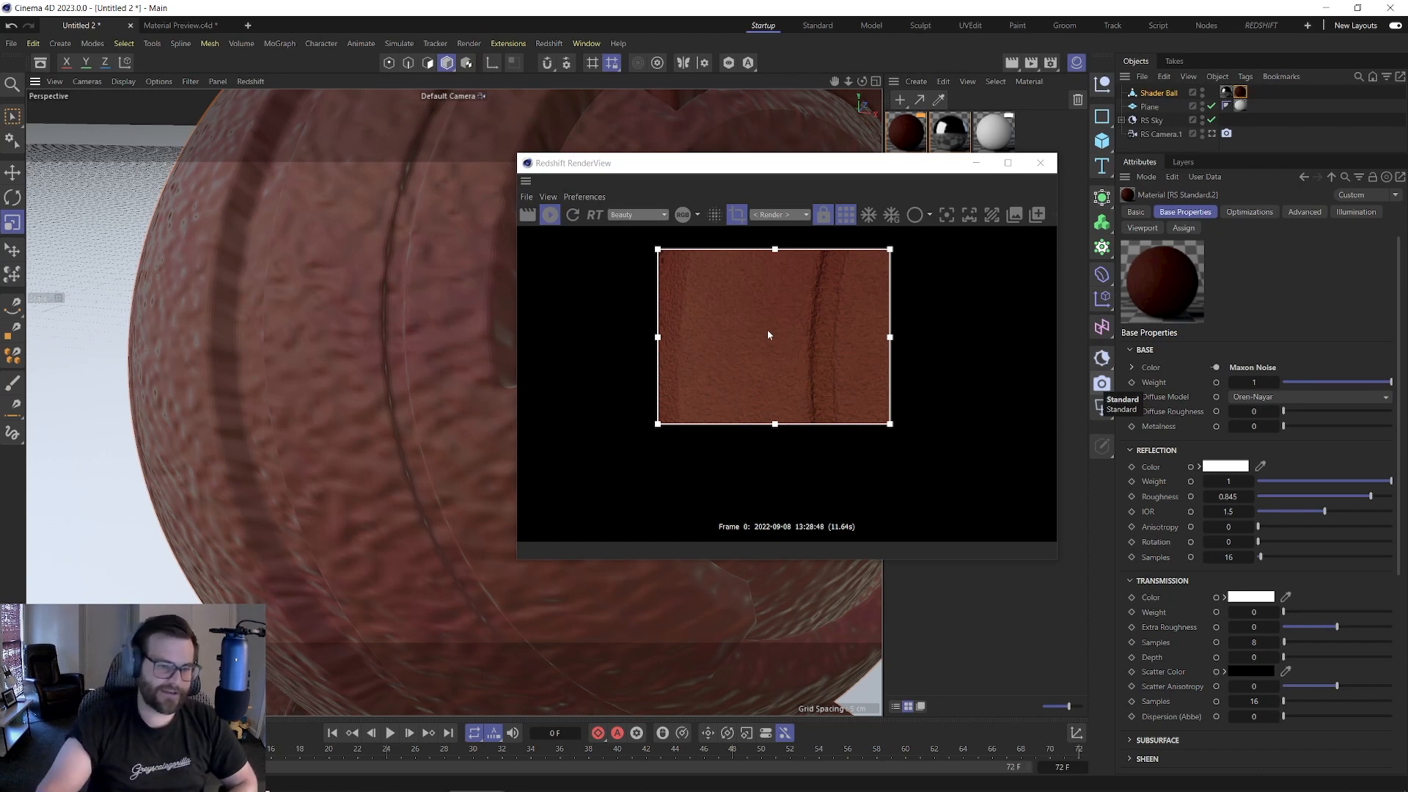
- Turn off the region render, check the full frame beside the viewport, and close the RenderView
{"action": "left_click", "coordinate": [738, 216]}
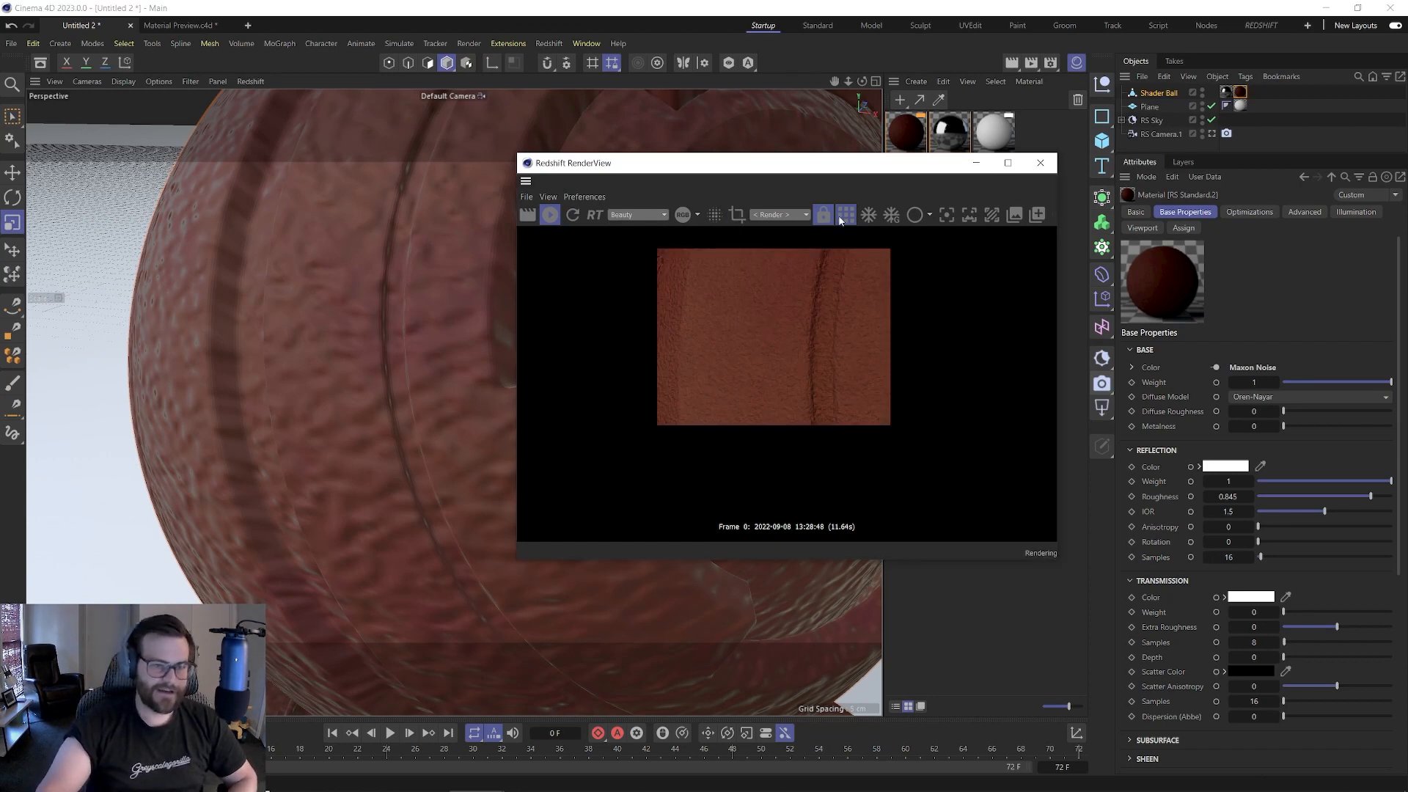
{"action": "left_click_drag", "start_coordinate": [807, 163], "coordinate": [1182, 184]}
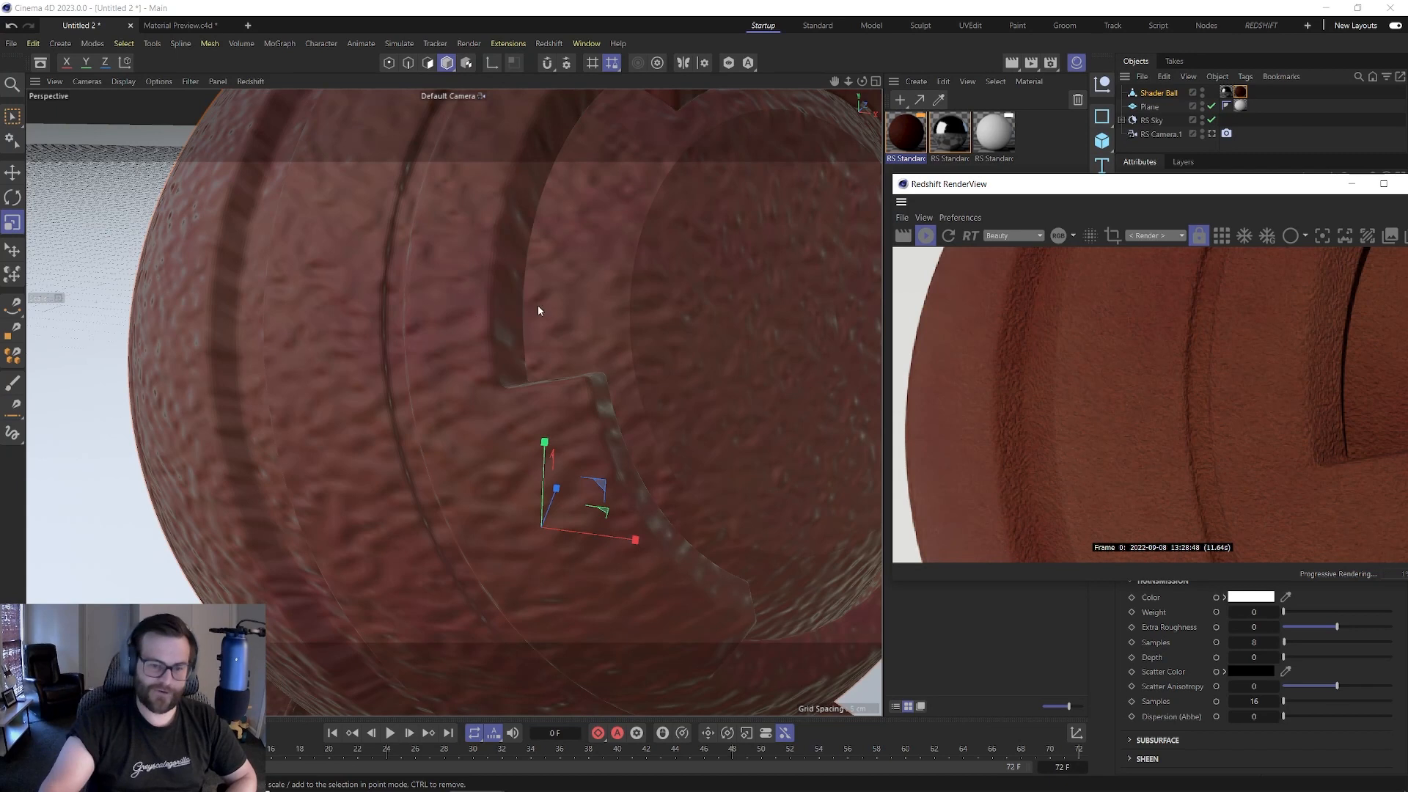
{"action": "left_click_drag", "start_coordinate": [1190, 184], "coordinate": [598, 173]}
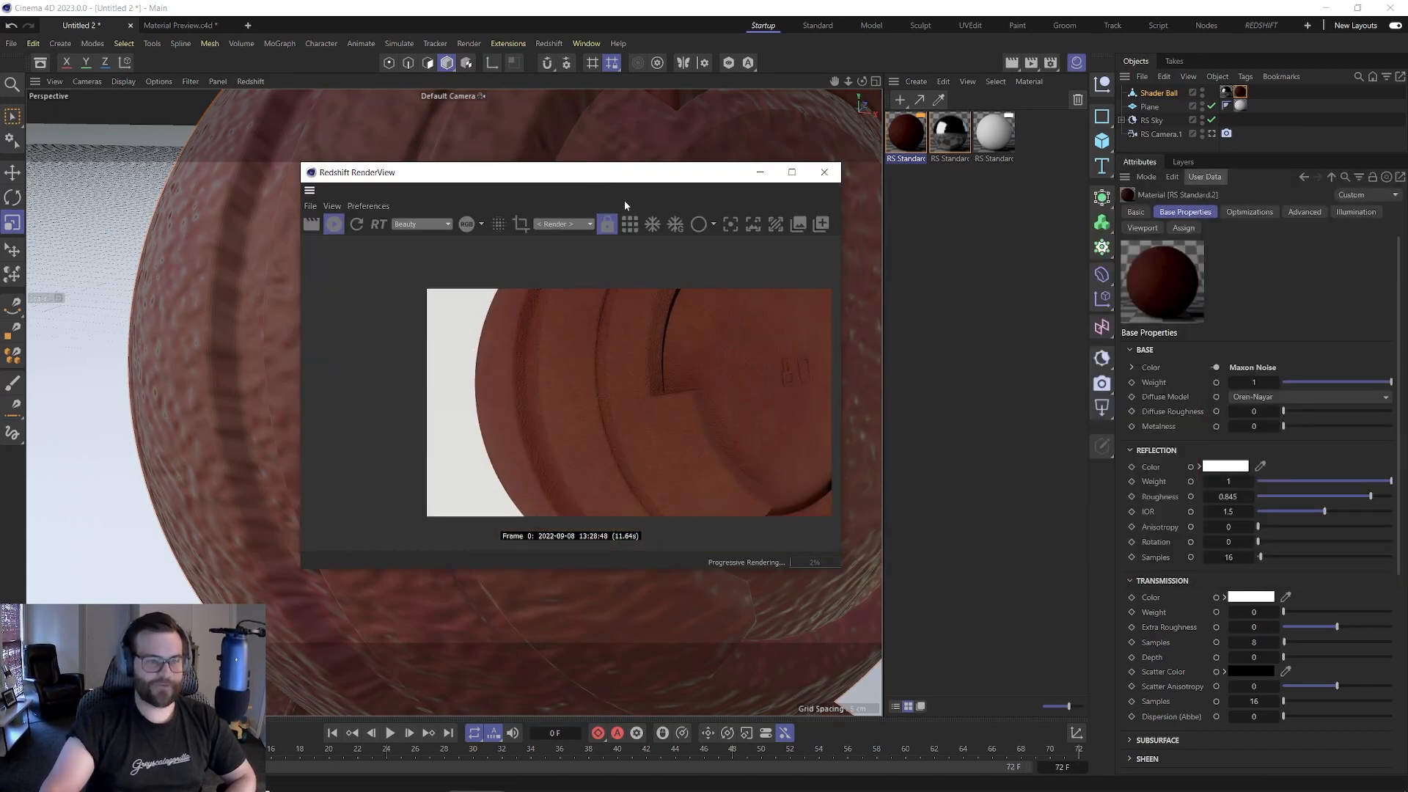
{"action": "left_click_drag", "start_coordinate": [613, 185], "coordinate": [523, 175]}
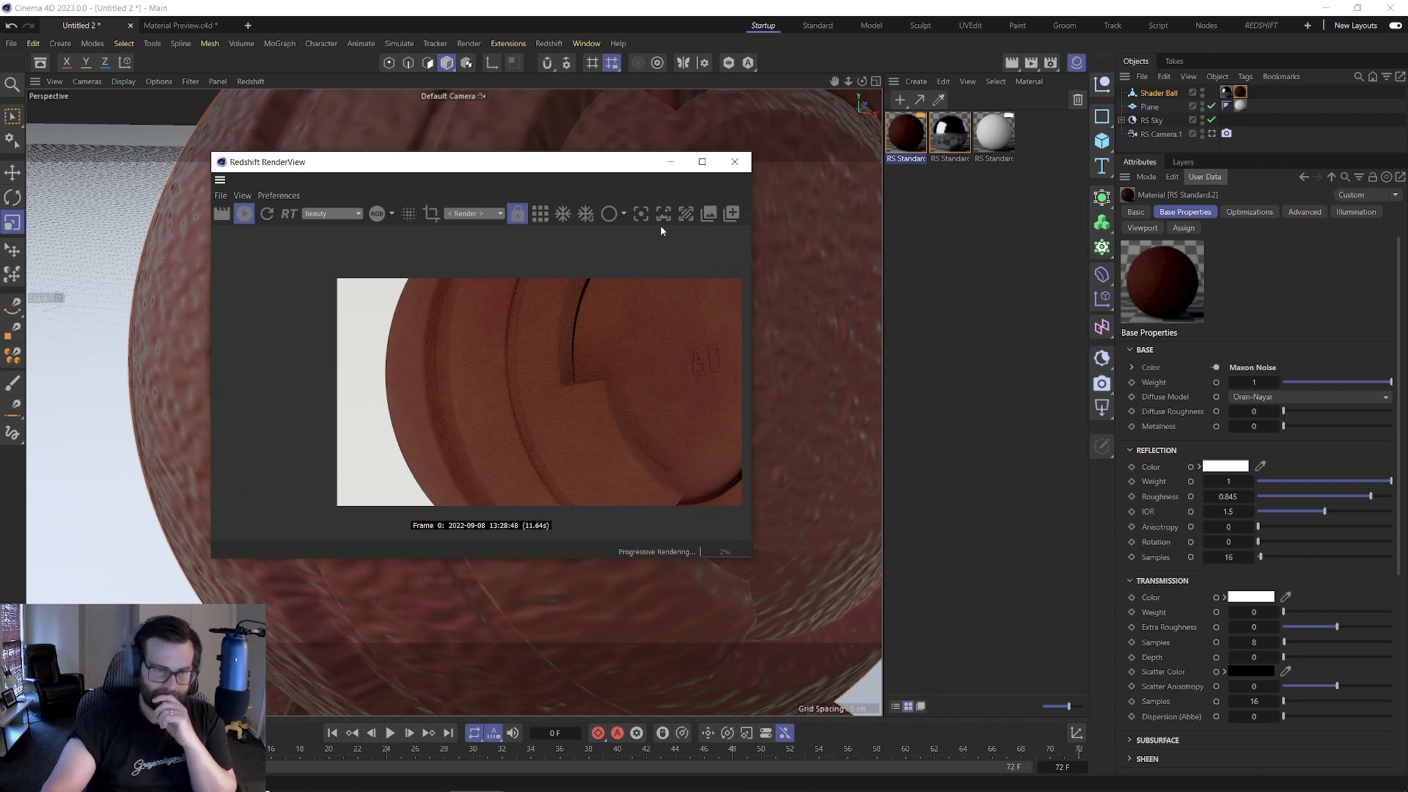
{"action": "left_click", "coordinate": [735, 162]}
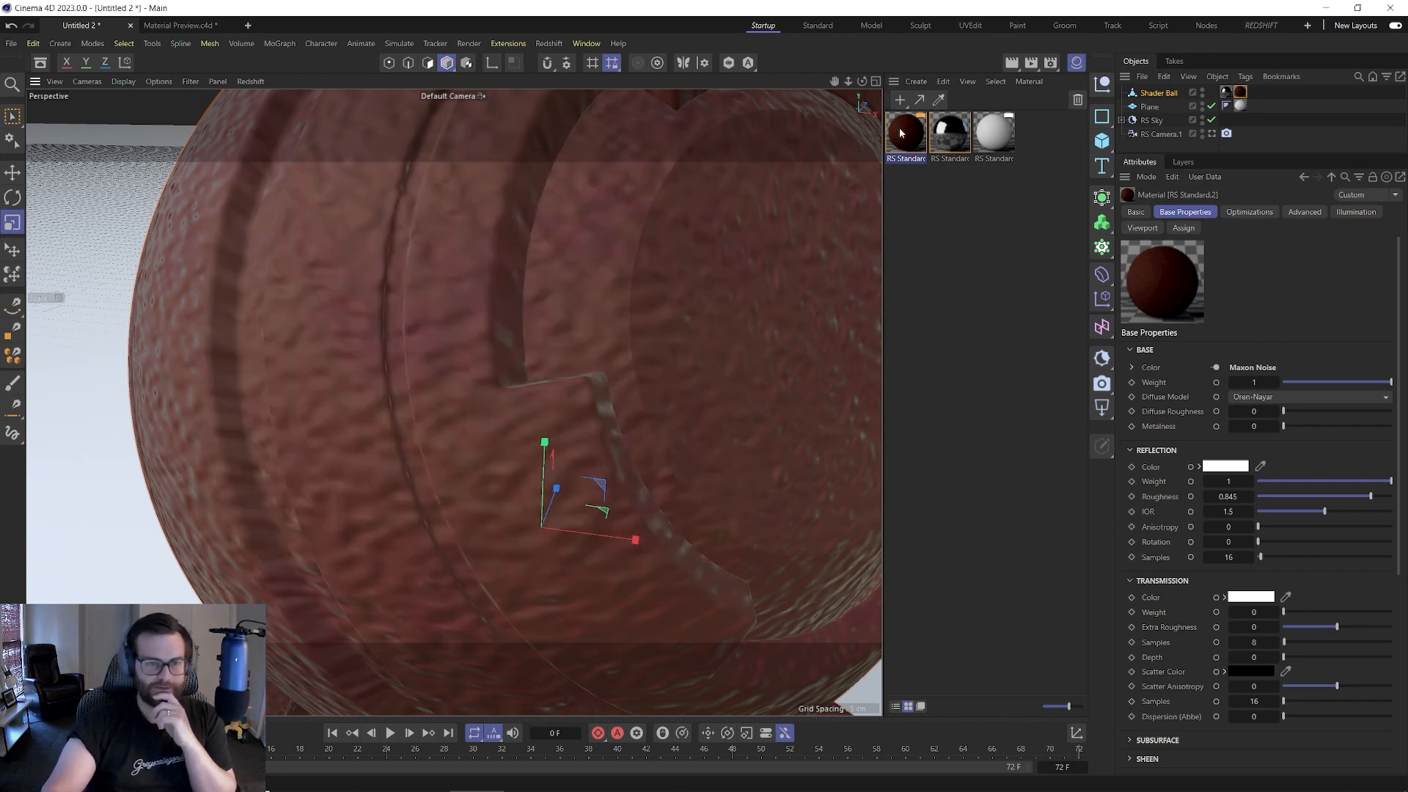
- Add a new Maxon Noise node to the rust material's node graph
{"action": "double_click", "coordinate": [905, 132]}
{"action": "left_click_drag", "start_coordinate": [913, 130], "coordinate": [978, 195]}
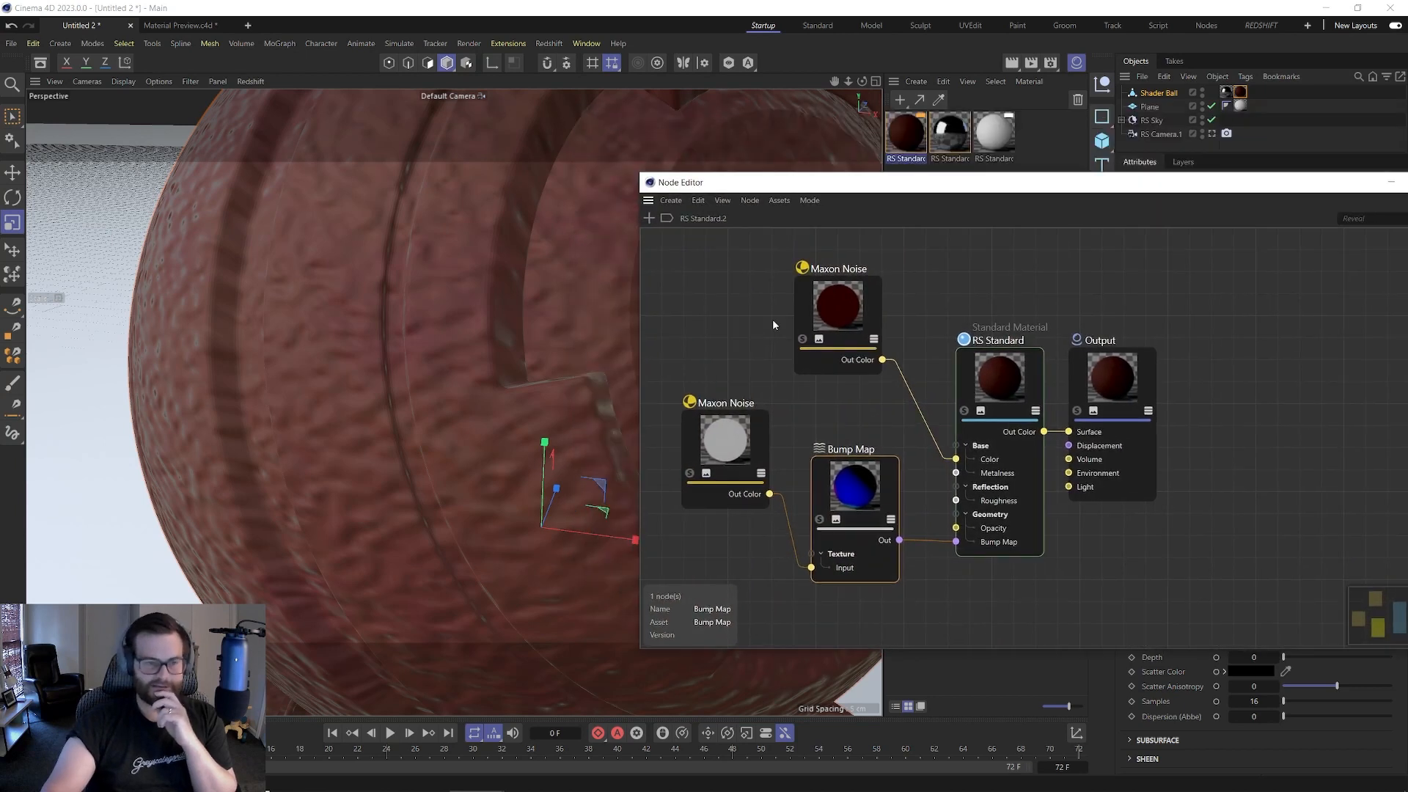
{"action": "scroll", "coordinate": [720, 308], "scroll_direction": "down", "scroll_amount": 5}
{"action": "double_click", "coordinate": [720, 308]}
{"action": "type", "text": "nois"}
{"action": "key", "text": "Down"}
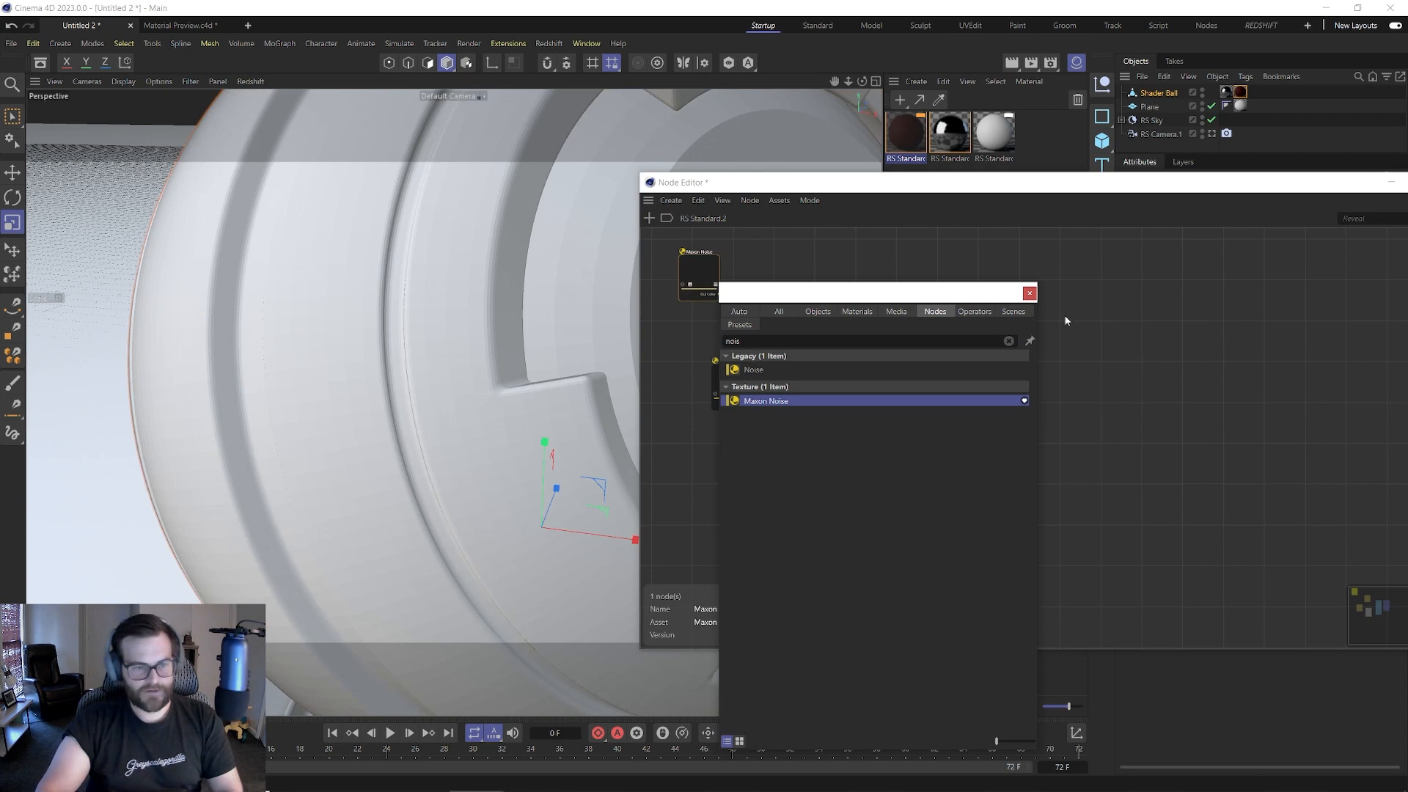
{"action": "key", "text": "Return"}
{"action": "scroll", "coordinate": [713, 288], "scroll_direction": "up", "scroll_amount": 5}
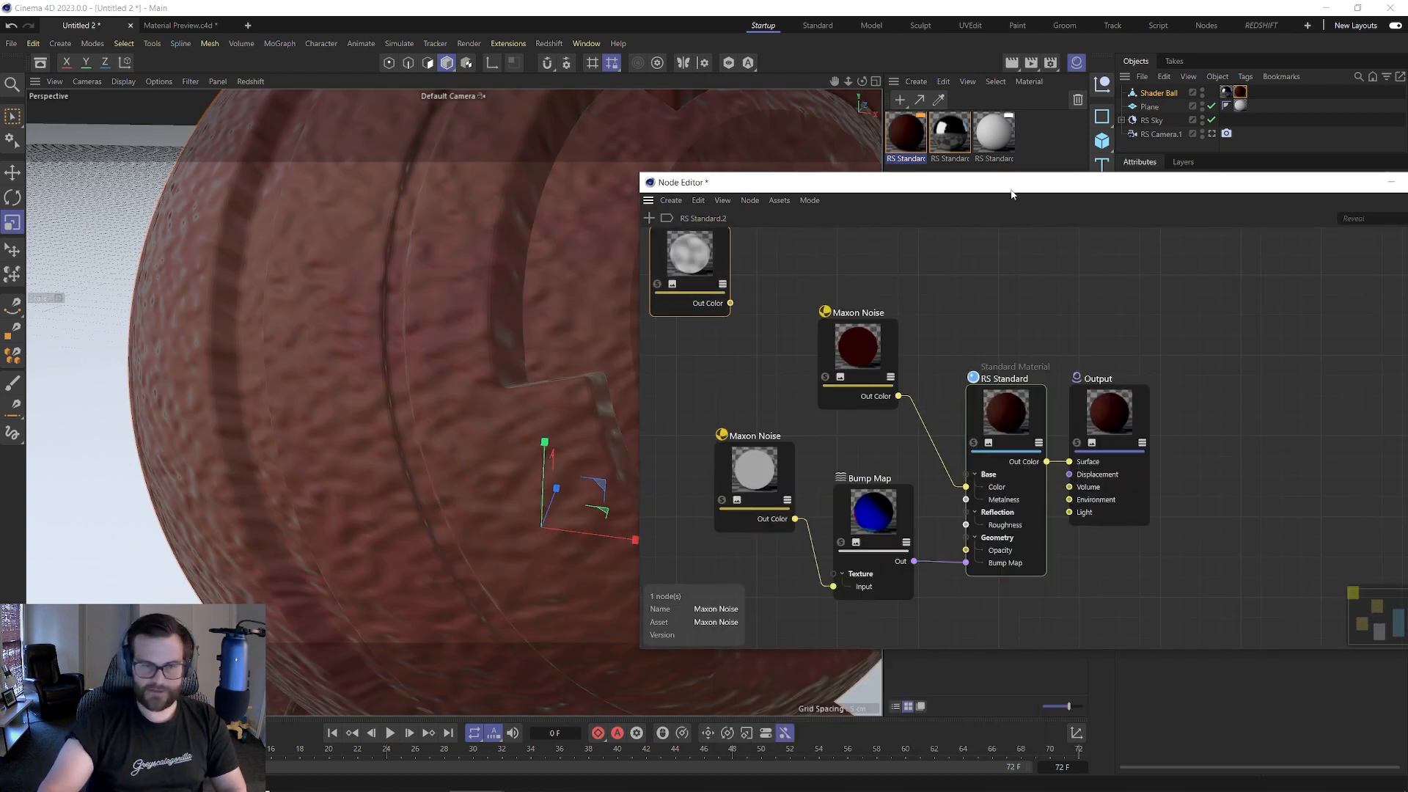
- Set the new Maxon Noise node's output Low Clip and High Clip both to 0.5
{"action": "left_click_drag", "start_coordinate": [1012, 184], "coordinate": [590, 124]}
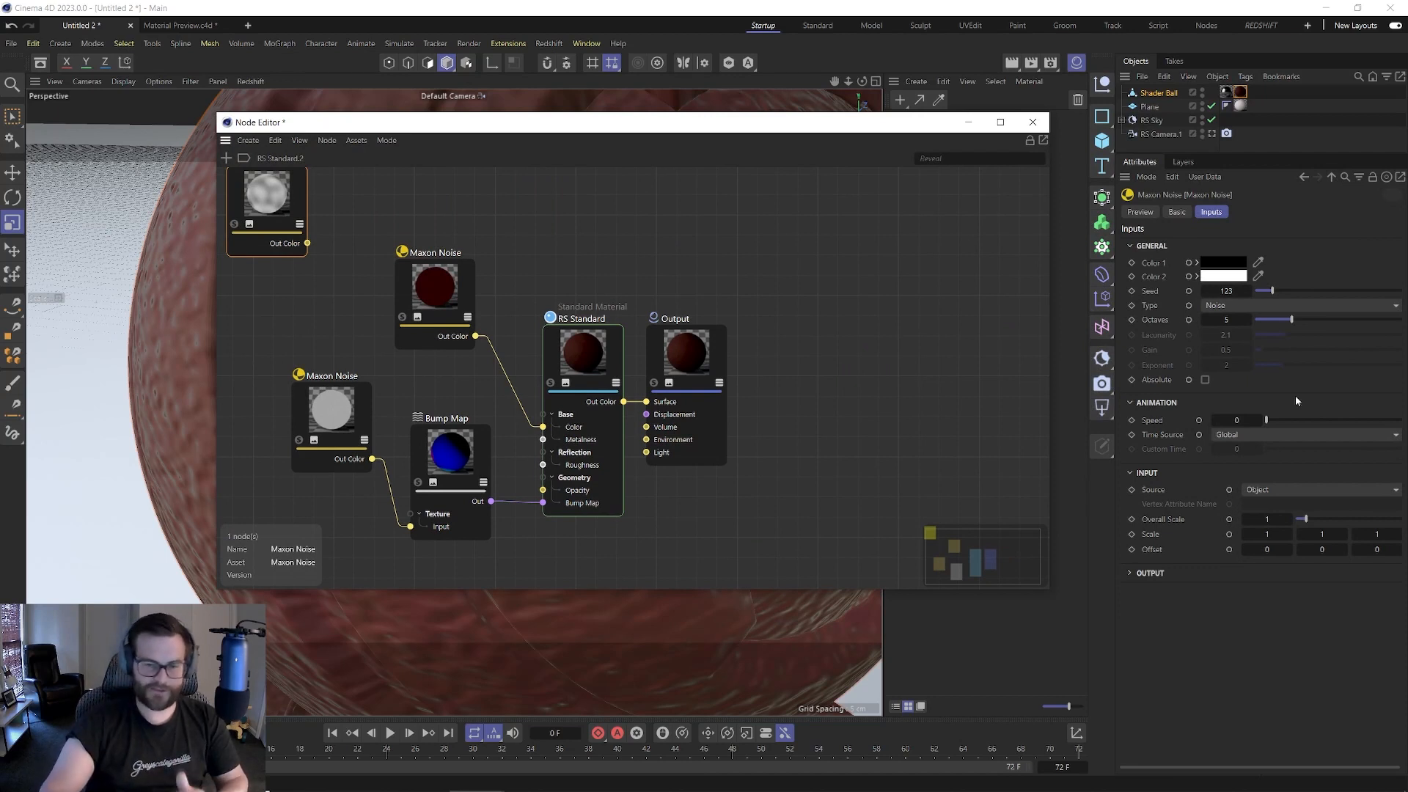
{"action": "left_click", "coordinate": [1131, 573]}
{"action": "type", "text": ".5"}
{"action": "double_click", "coordinate": [1227, 622]}
{"action": "type", "text": ".5"}
{"action": "key", "text": "Return"}
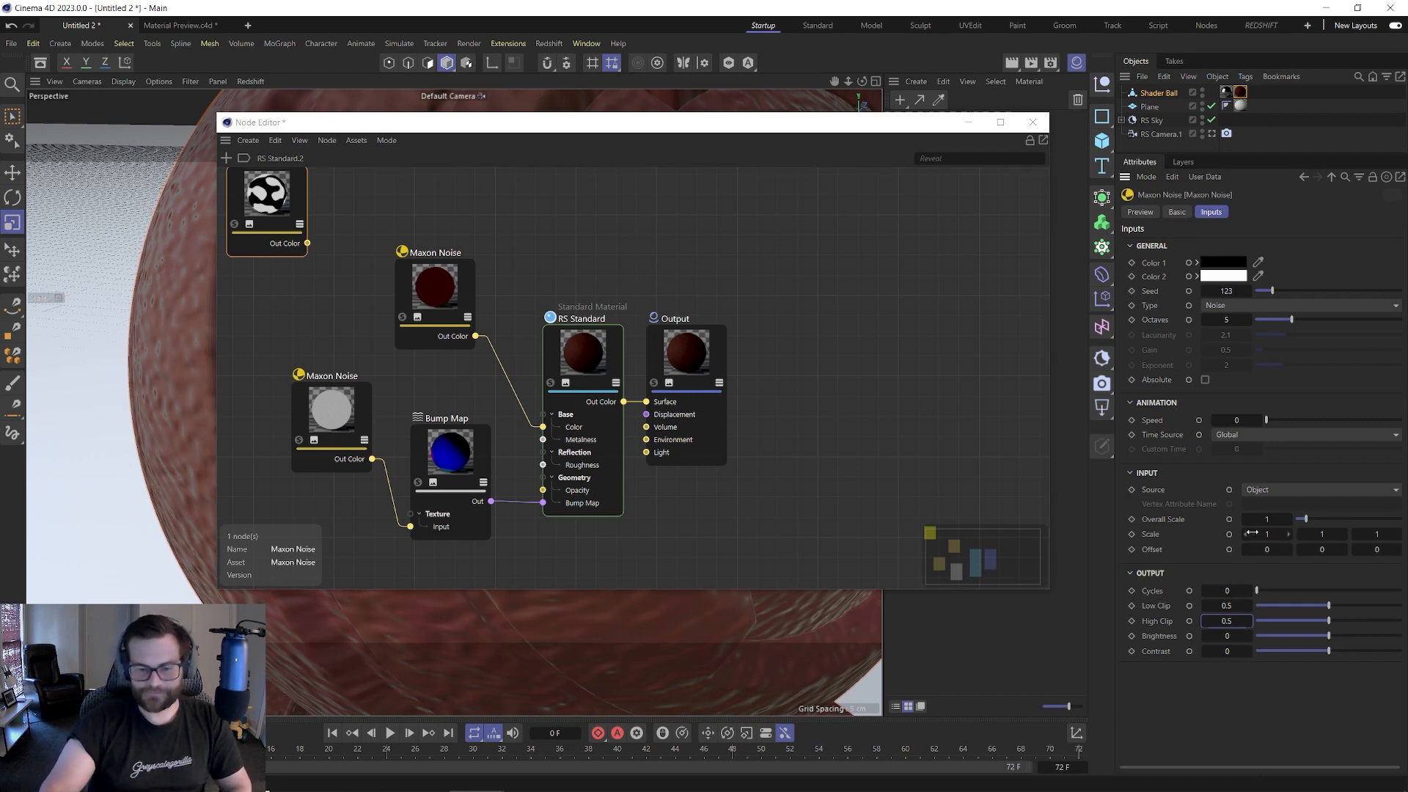
- Try the Luka noise type, then give the noise Octaves of about 12.14, type FBM and an Overall Scale of 3
{"action": "left_click", "coordinate": [1271, 306]}
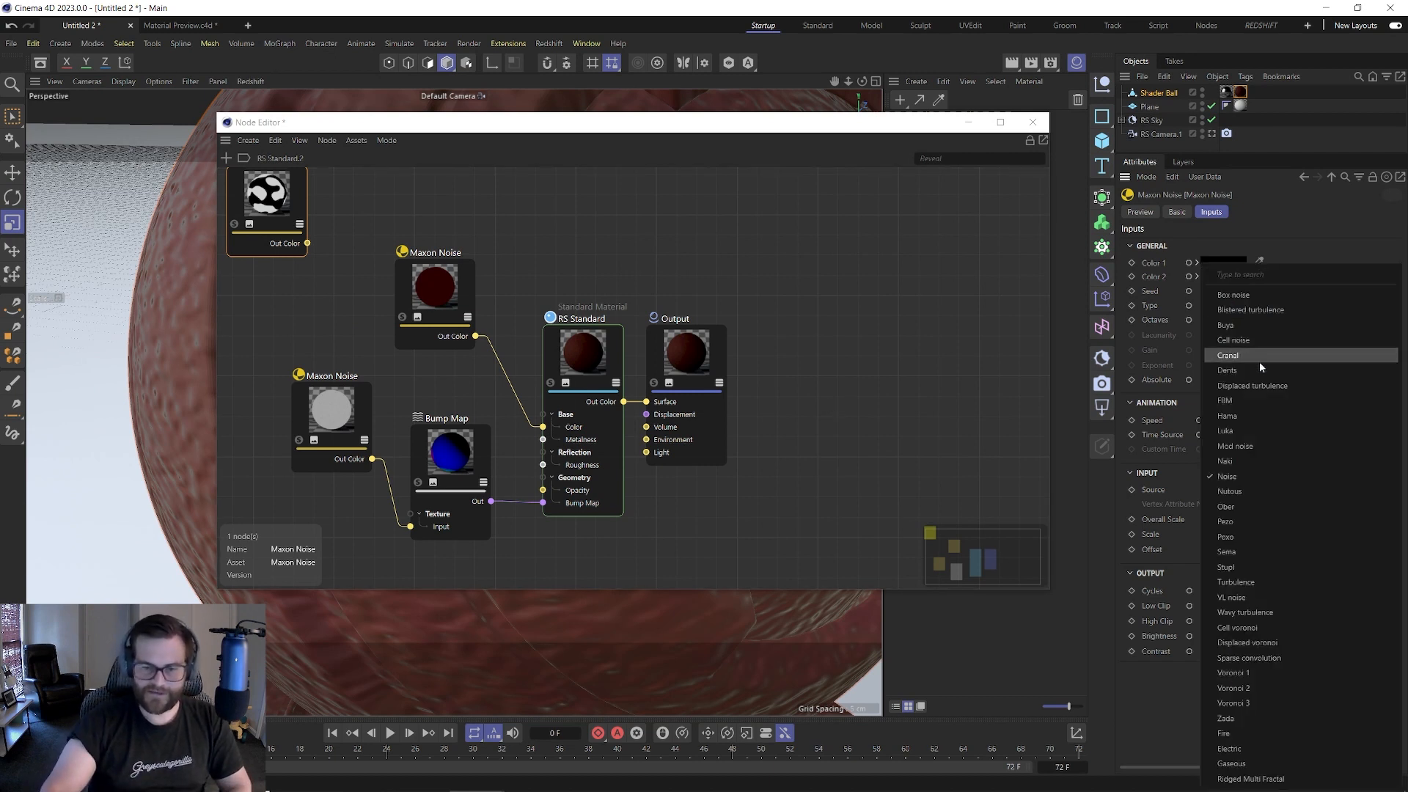
{"action": "left_click", "coordinate": [1247, 431]}
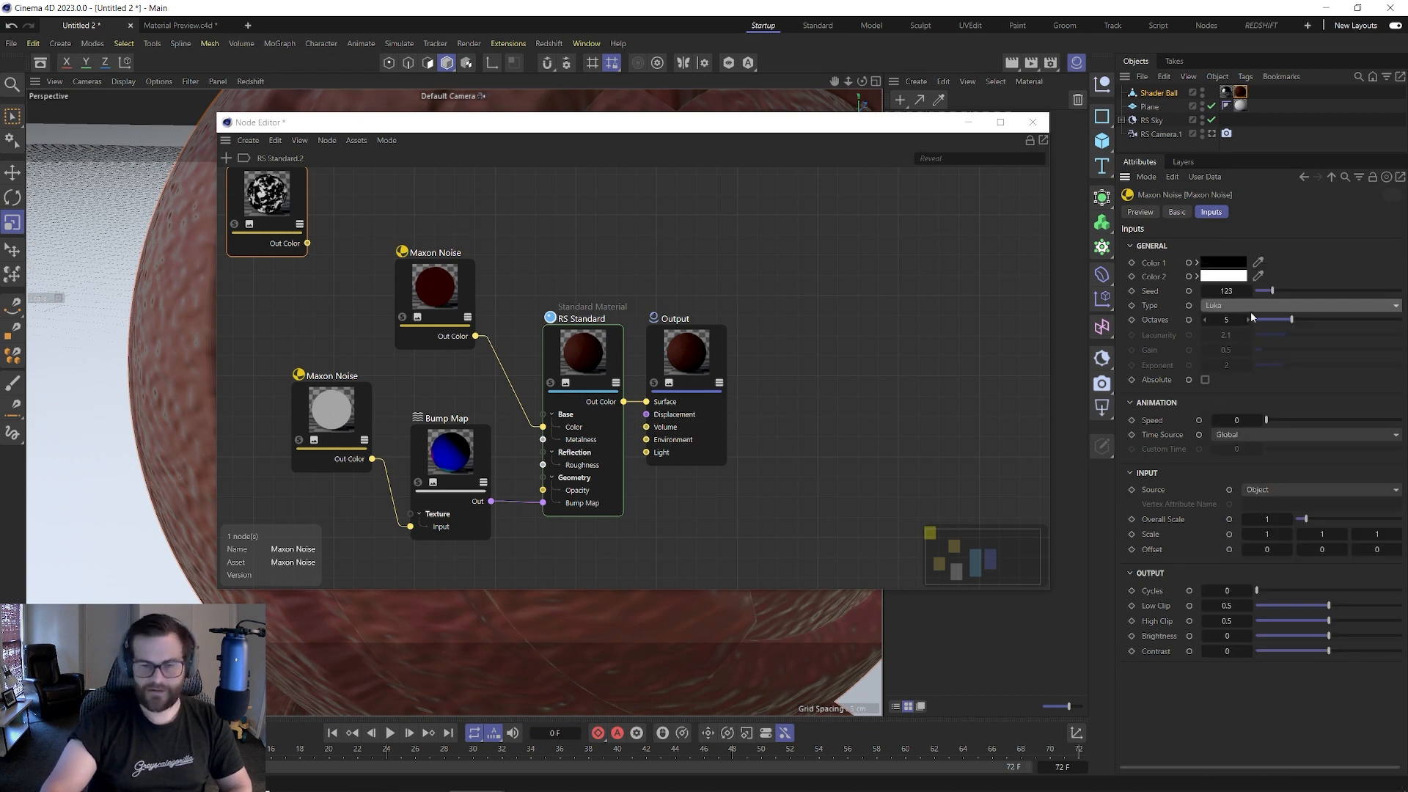
{"action": "left_click_drag", "start_coordinate": [1292, 320], "coordinate": [1344, 320]}
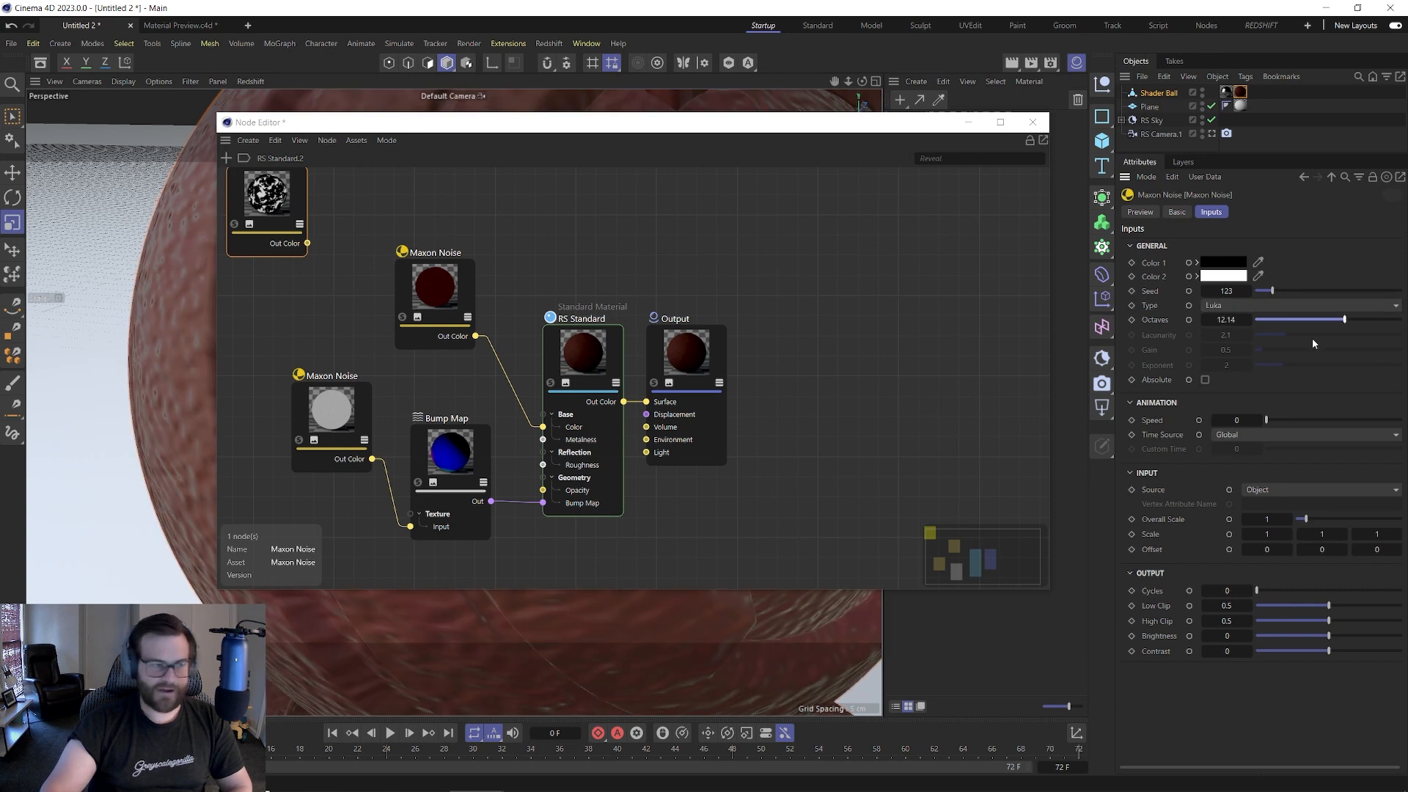
{"action": "left_click", "coordinate": [1283, 306]}
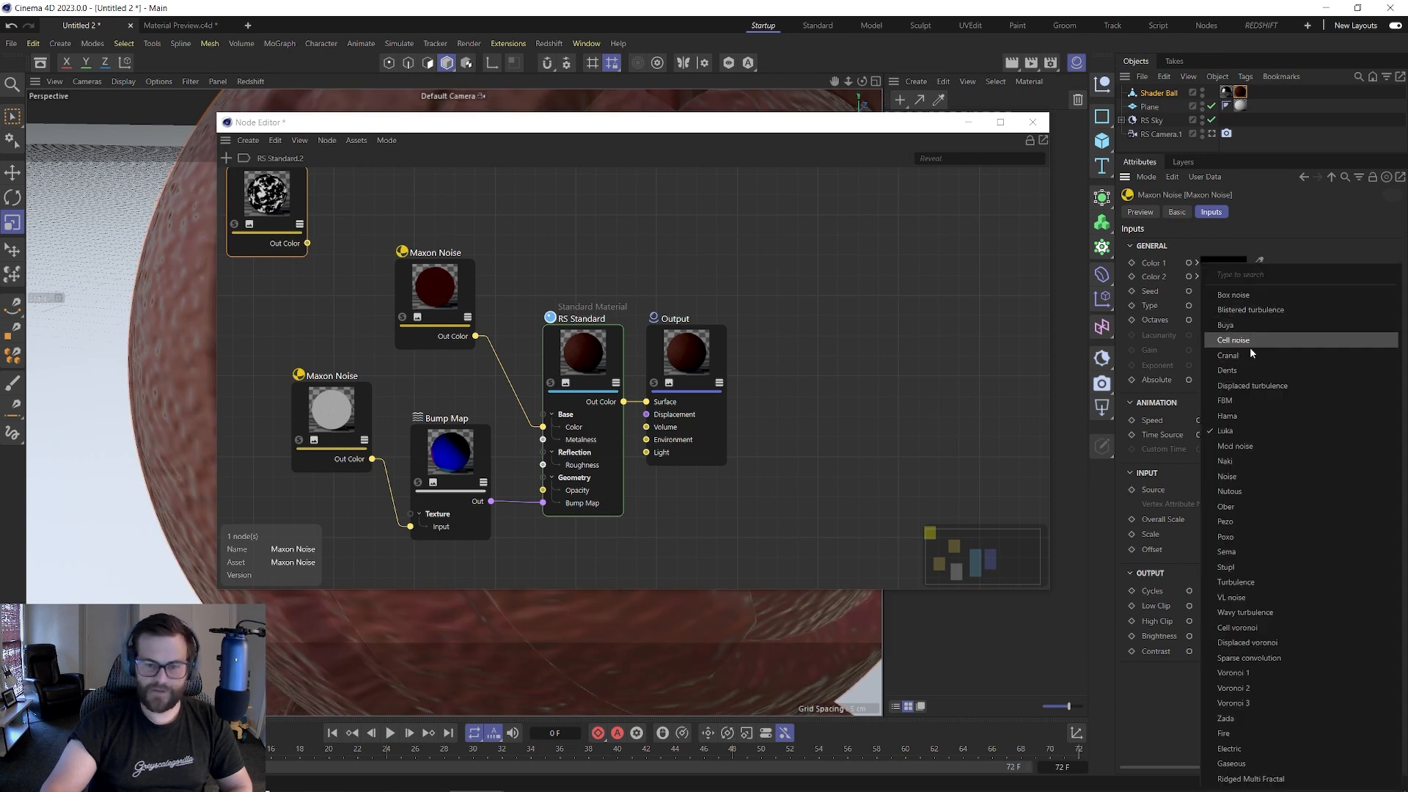
{"action": "left_click", "coordinate": [1249, 401]}
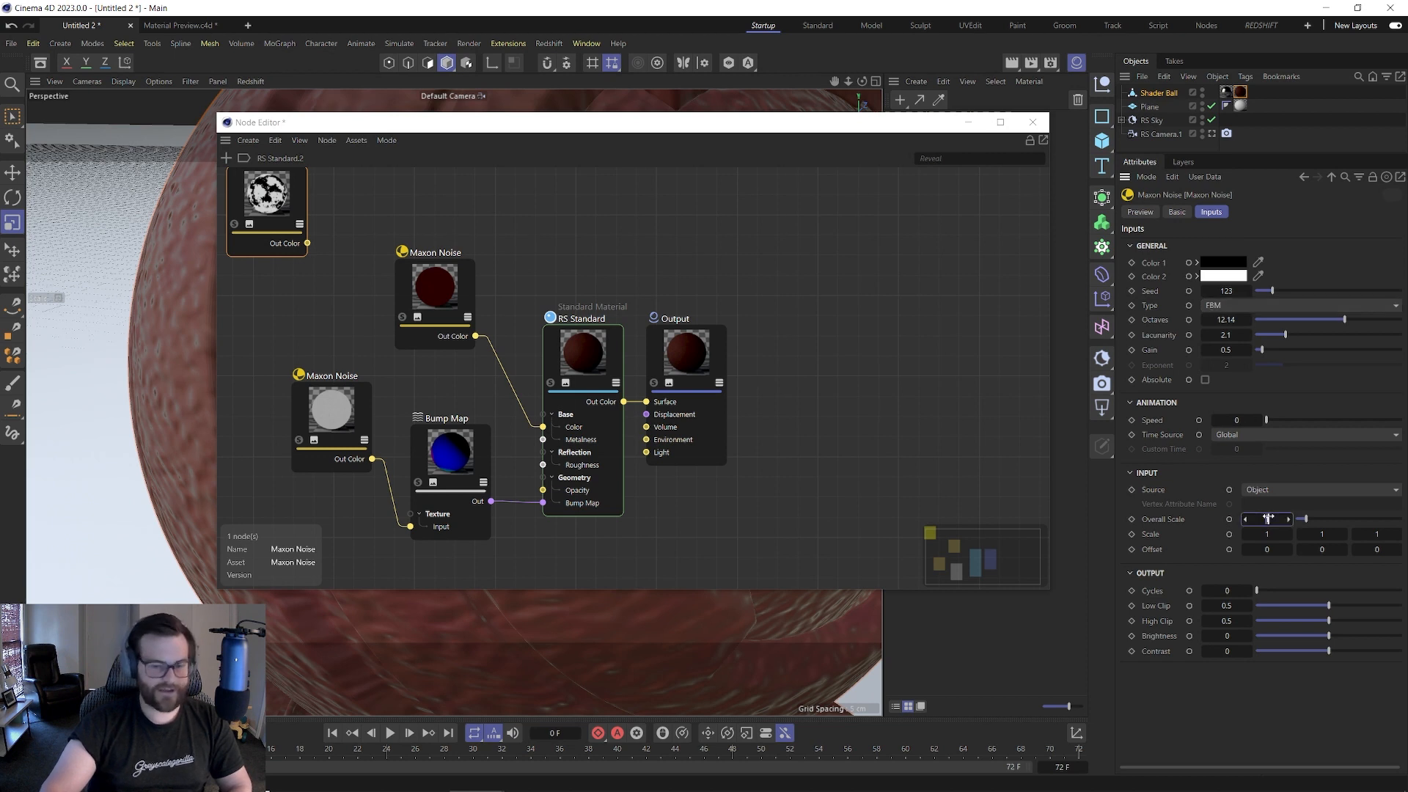
{"action": "left_click_drag", "start_coordinate": [1267, 519], "coordinate": [1268, 518]}
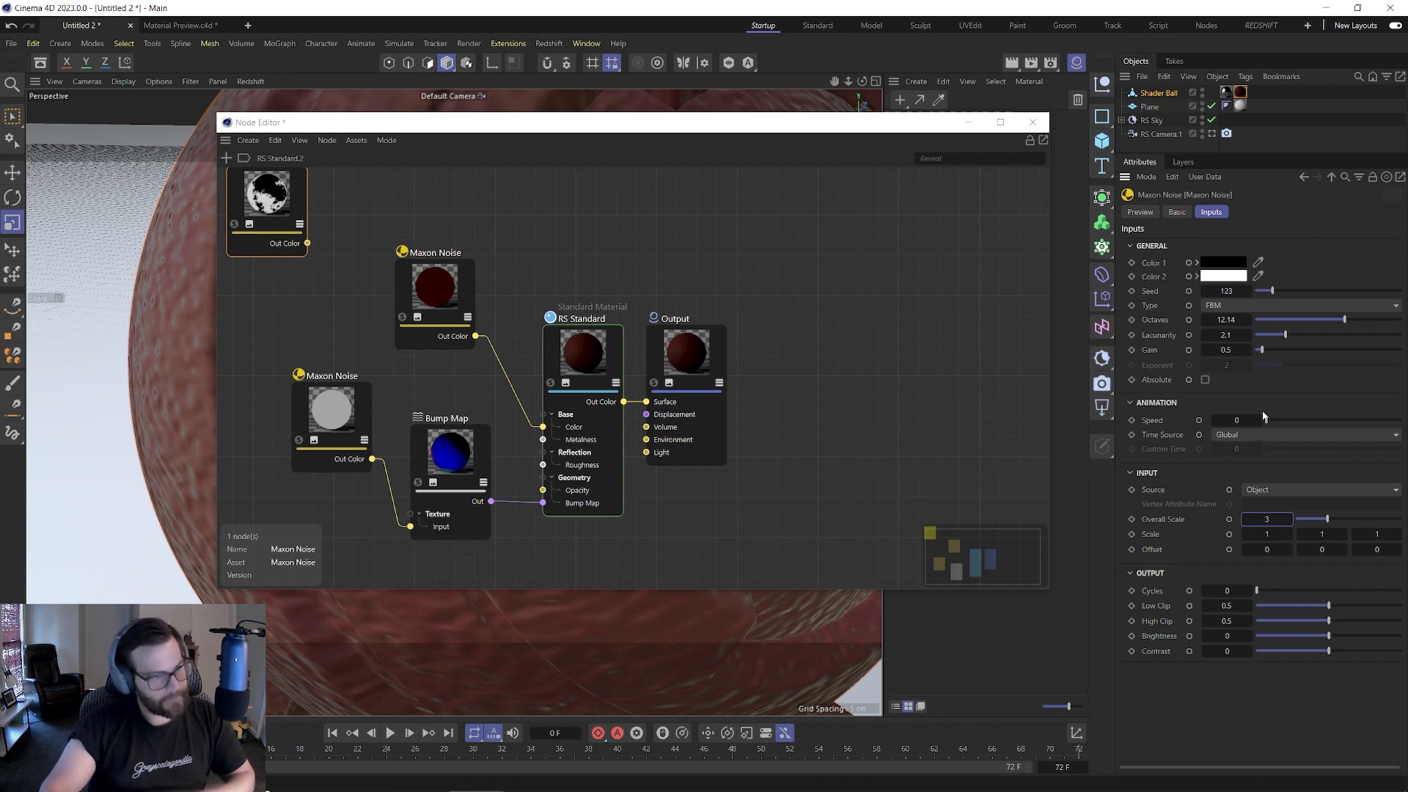
{"action": "left_click", "coordinate": [1033, 122]}
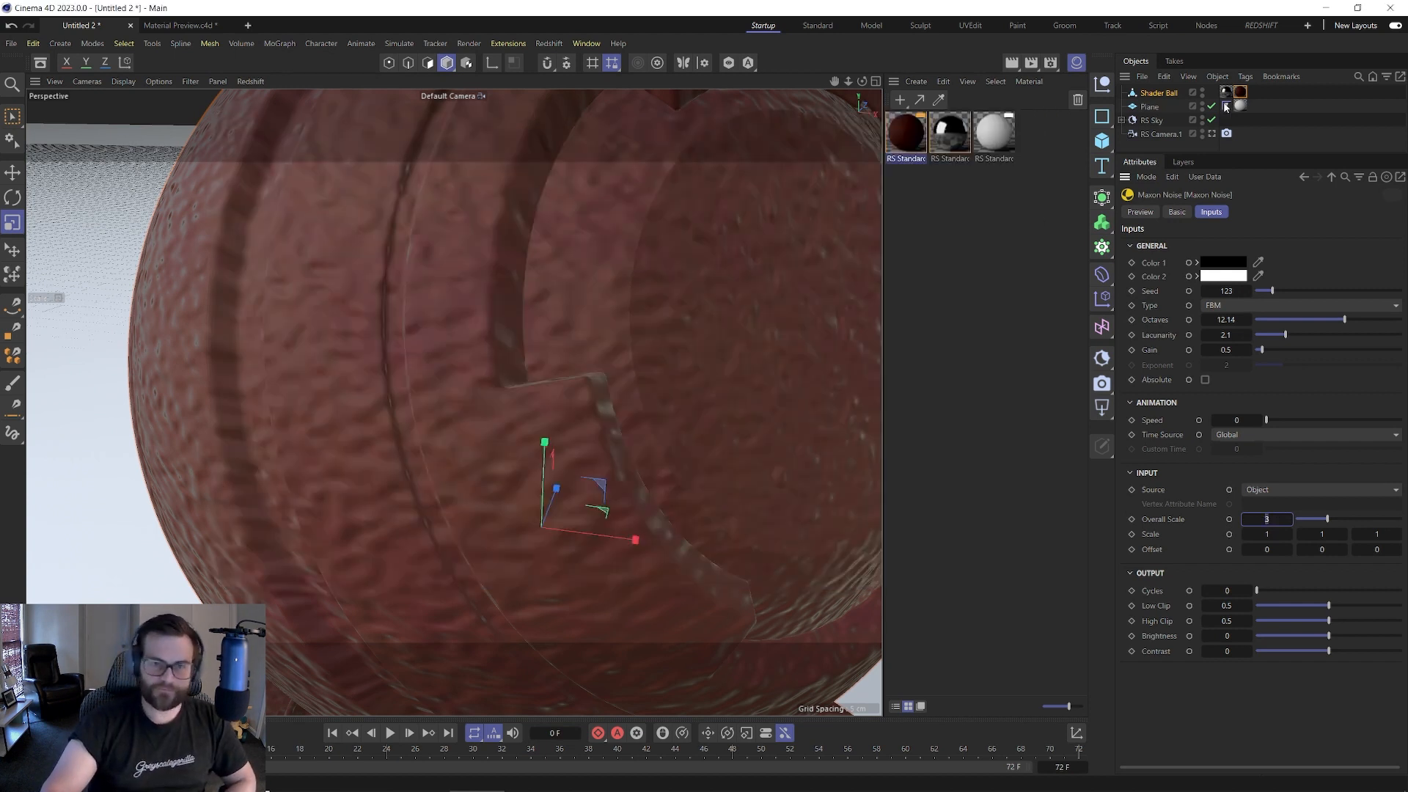
- Connect the black-and-white Maxon Noise node's Out Color to RS Standard's Opacity and close the node graph
{"action": "double_click", "coordinate": [910, 135]}
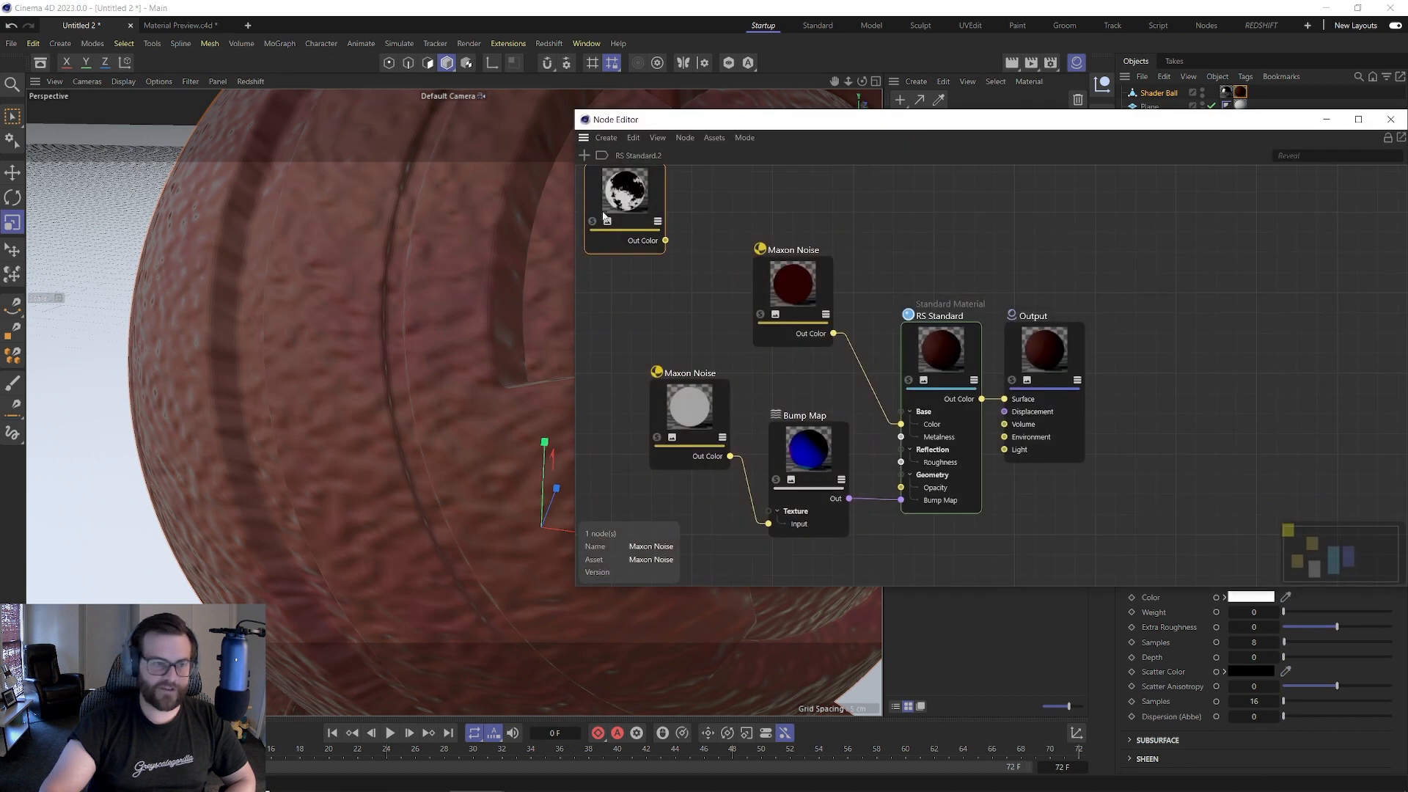
{"action": "left_click_drag", "start_coordinate": [663, 271], "coordinate": [901, 487]}
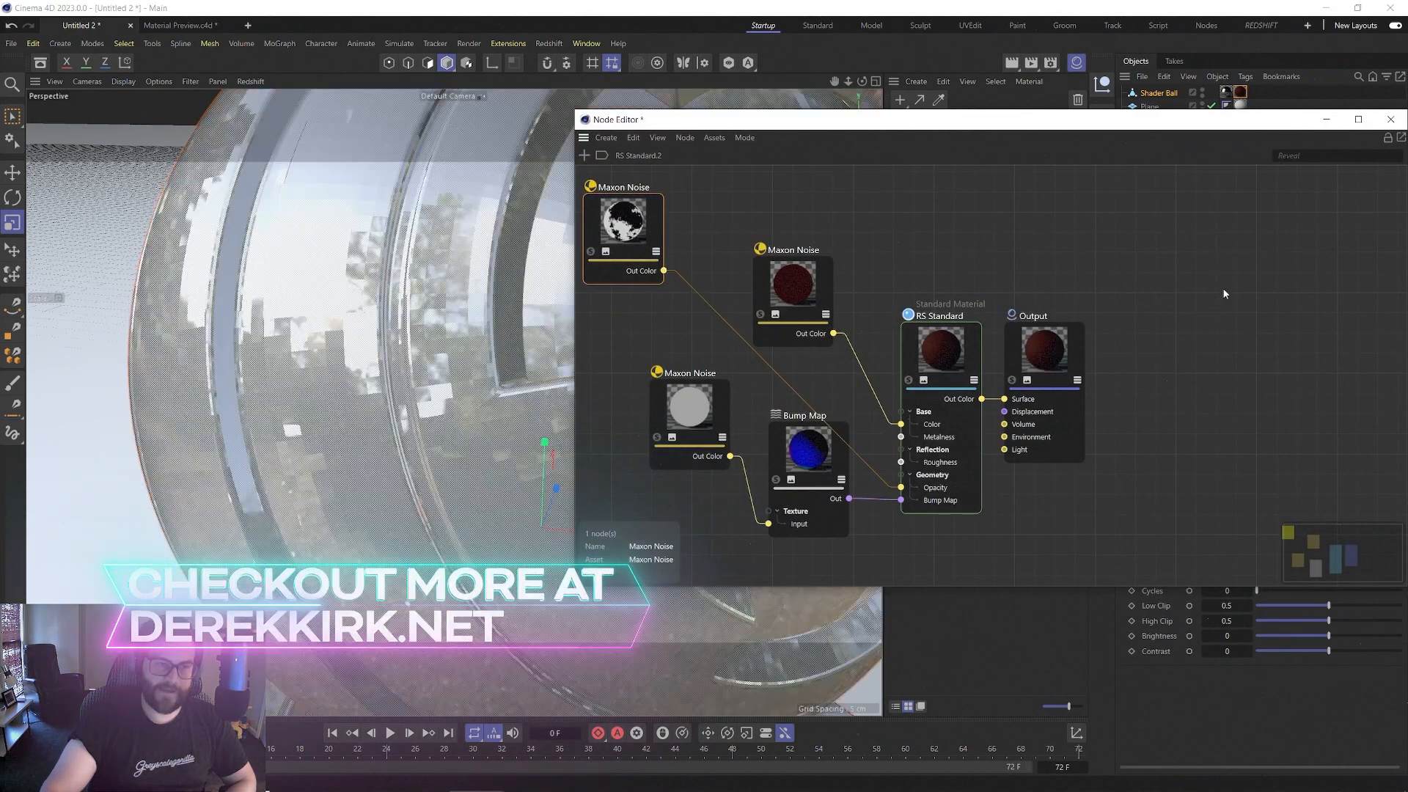
{"action": "left_click", "coordinate": [1390, 118]}
- Reframe the shader ball in the viewport and render the rust over the scratched metal in the Redshift RenderView
{"action": "scroll", "coordinate": [615, 412], "scroll_direction": "down", "scroll_amount": 6}
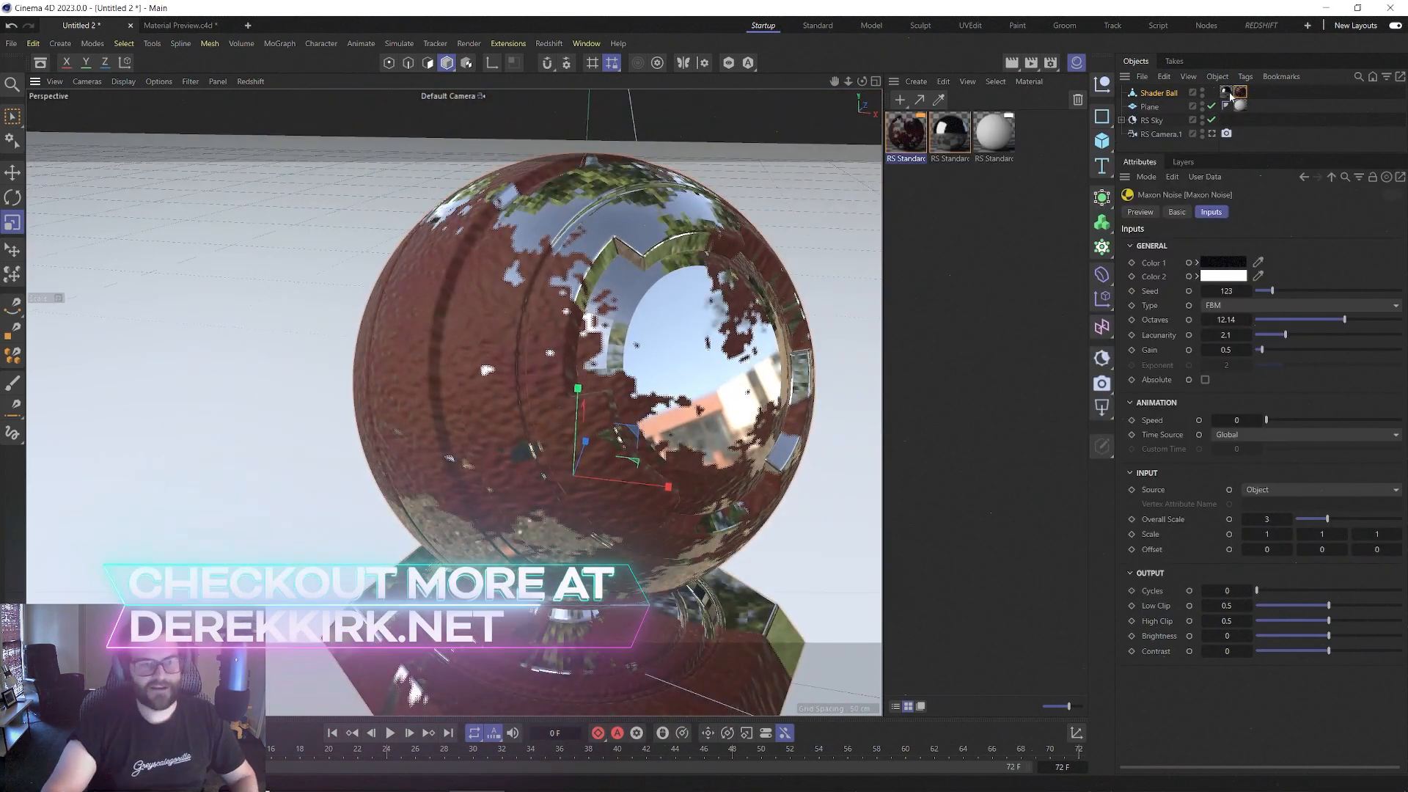
{"action": "left_click_drag", "start_coordinate": [472, 402], "coordinate": [489, 367], "text": "alt"}
{"action": "scroll", "coordinate": [489, 367], "scroll_direction": "up", "scroll_amount": 5}
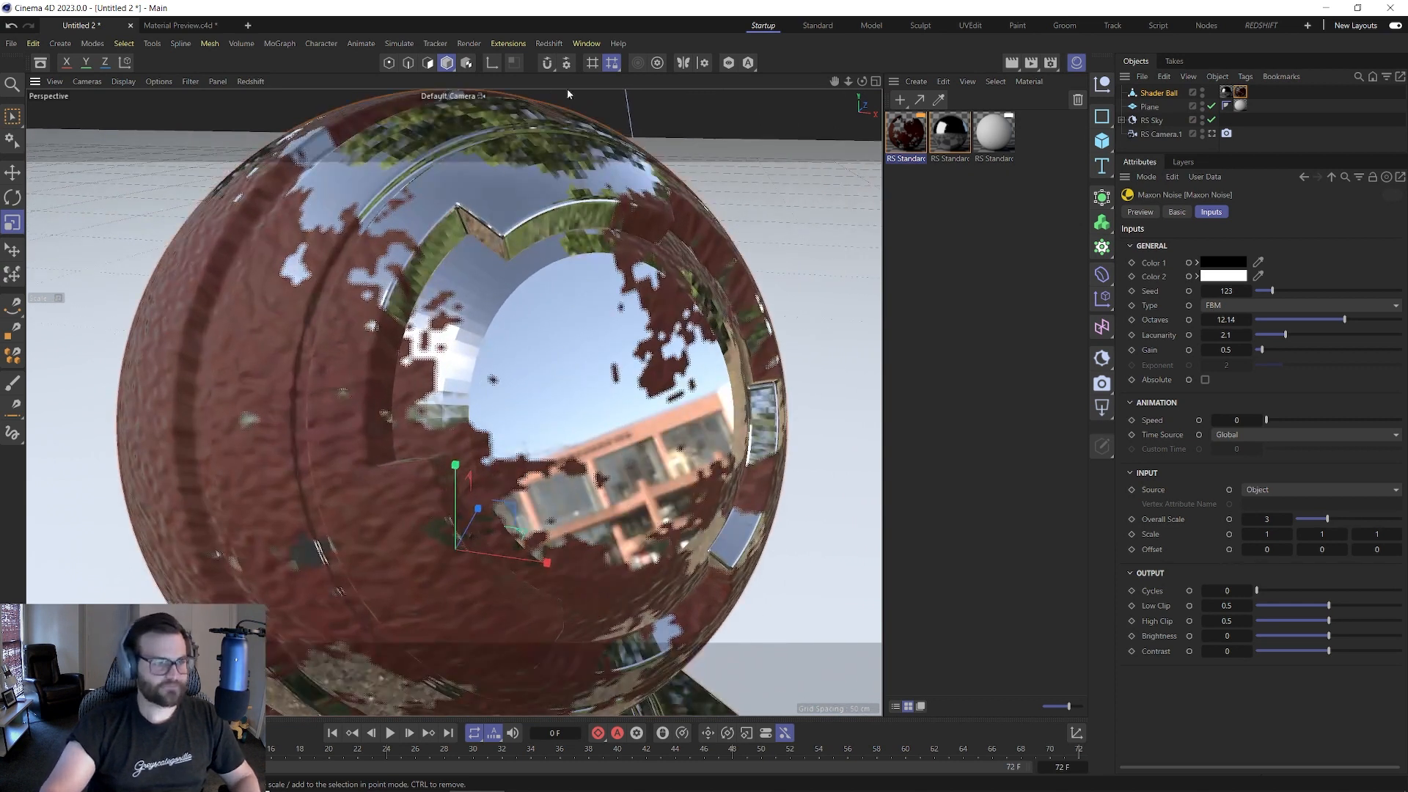
{"action": "left_click", "coordinate": [549, 44]}
{"action": "left_click", "coordinate": [577, 153]}
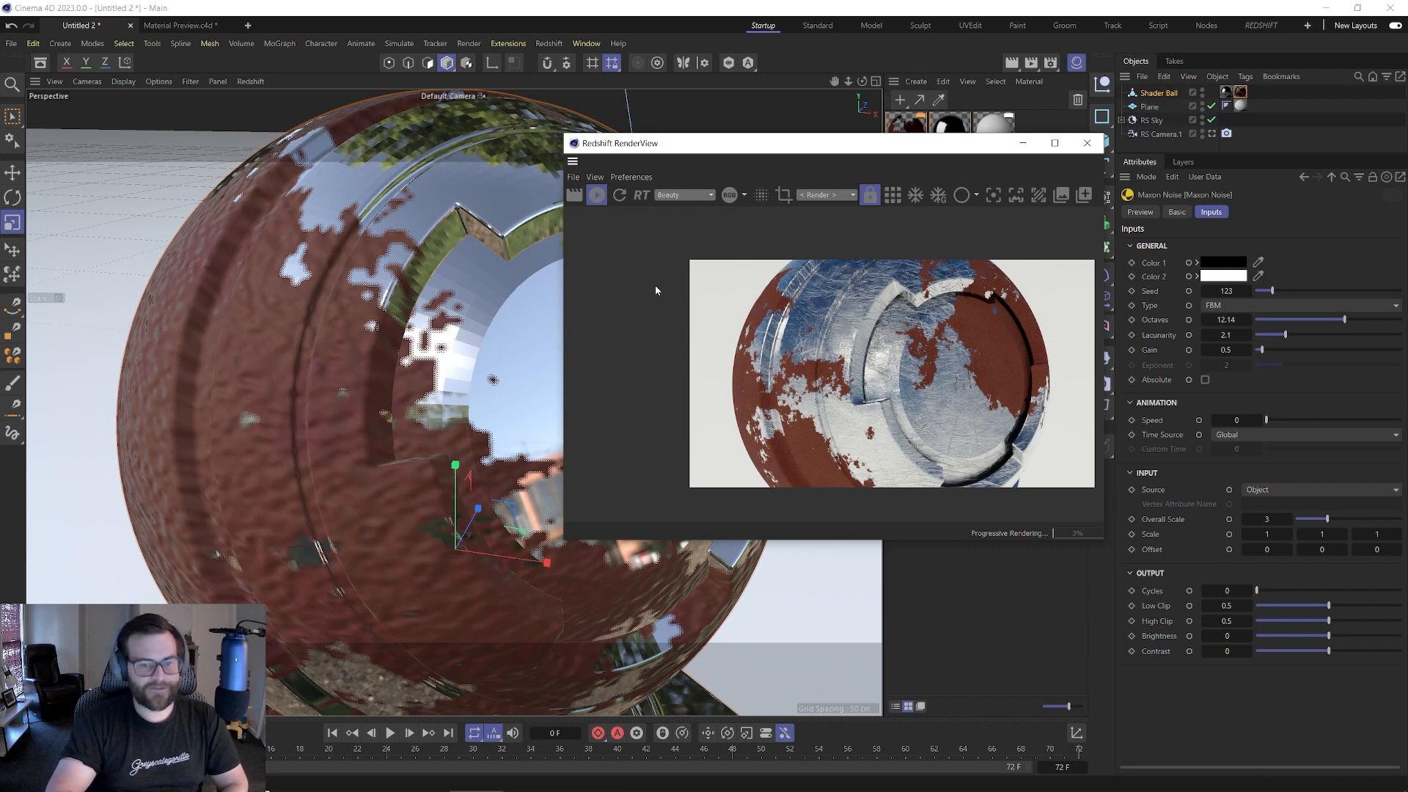
- Keyframe the opacity noise's Low Clip and High Clip at 1 on frame 0 and at 0.5 on frame 72
{"action": "double_click", "coordinate": [907, 123]}
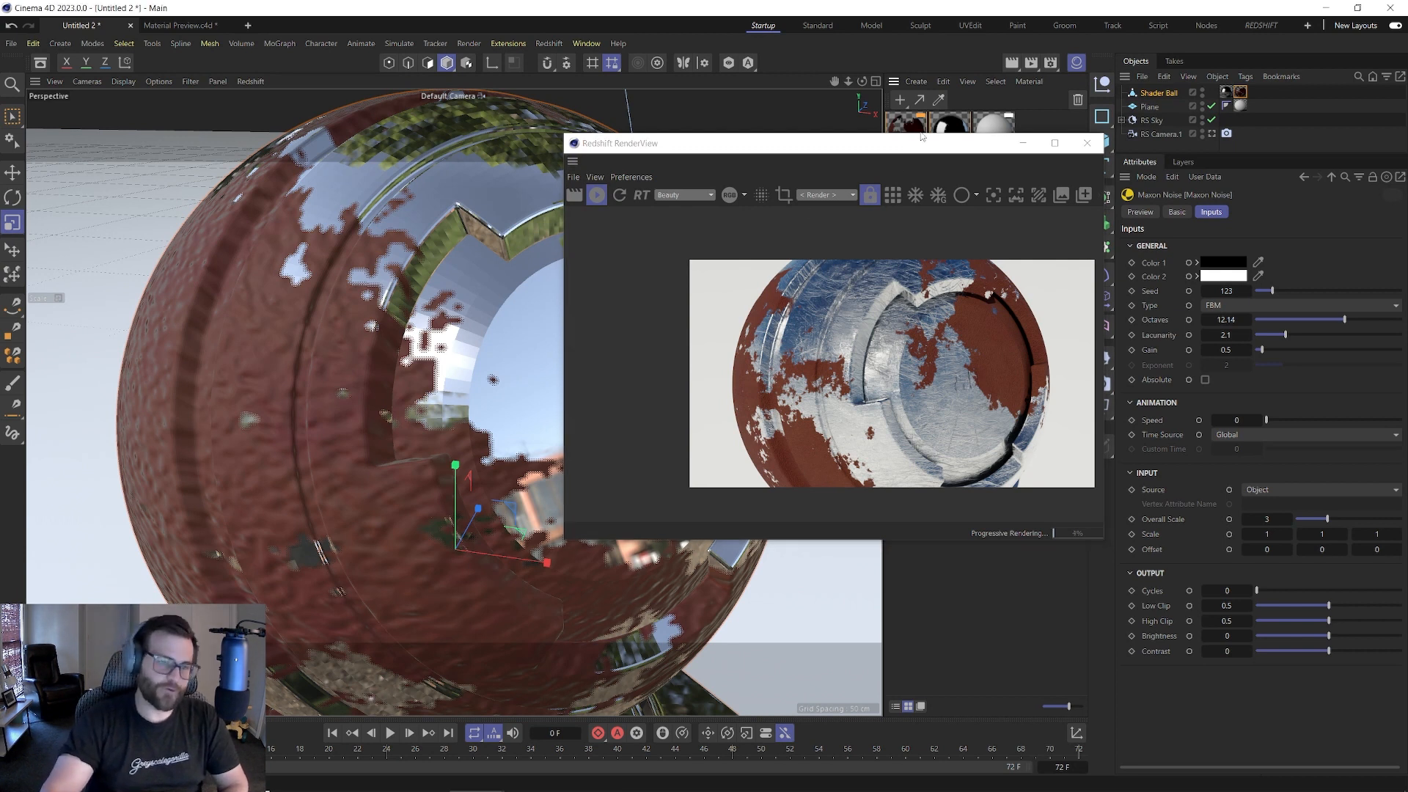
{"action": "left_click_drag", "start_coordinate": [837, 129], "coordinate": [276, 118]}
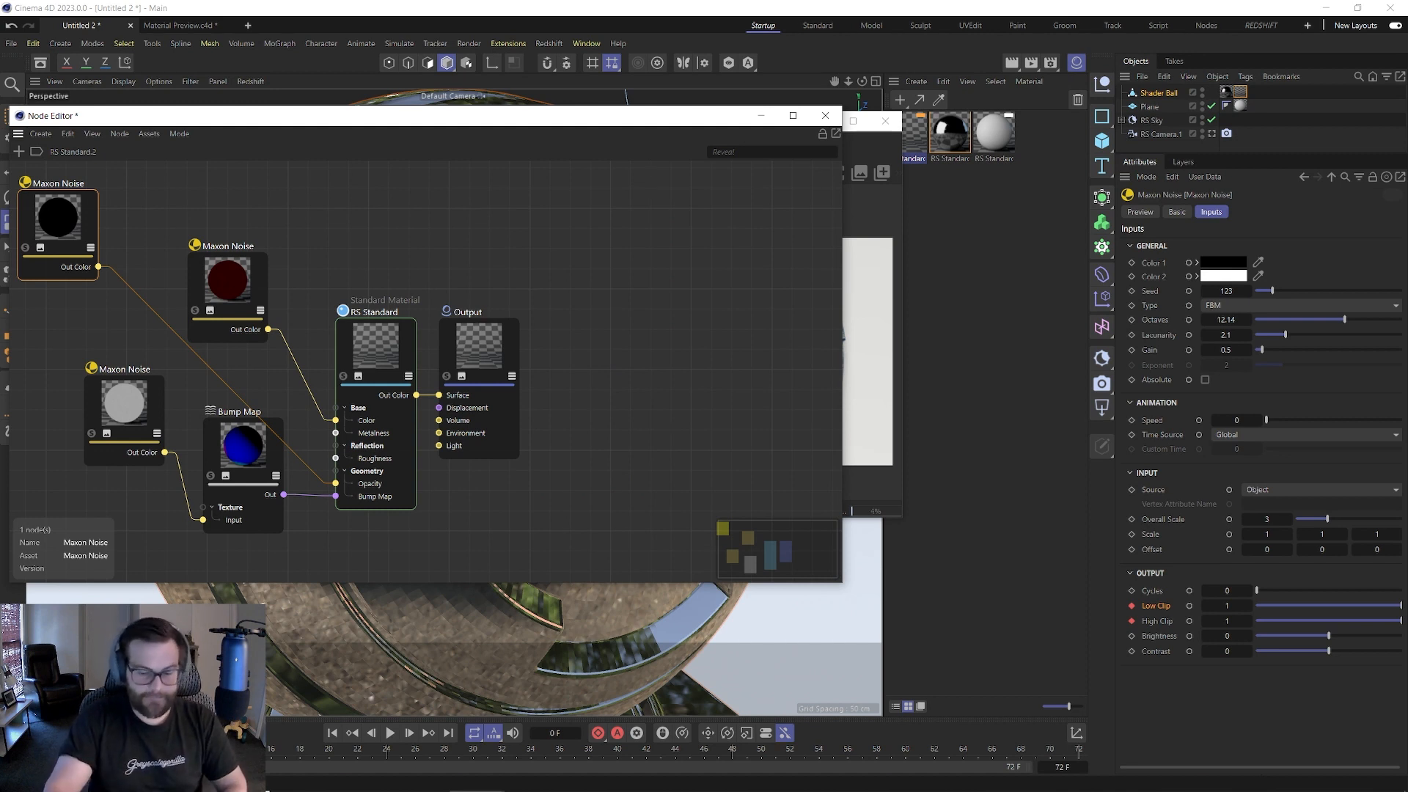
{"action": "left_click", "coordinate": [1079, 751]}
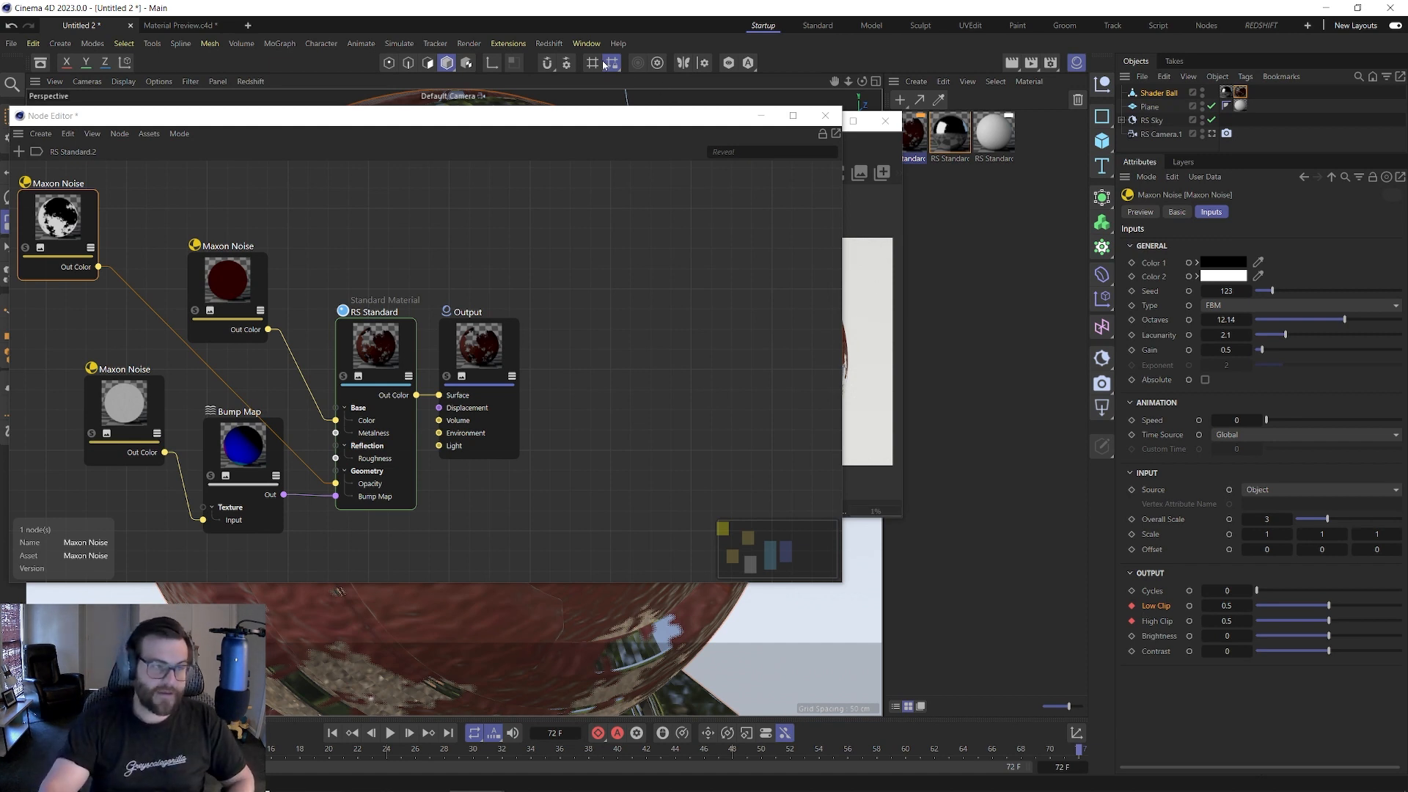
- Shape the Low Clip and High Clip F-curves to fall steeply at first and ease out toward frame 72, and close the node graph
{"action": "left_click", "coordinate": [586, 44]}
{"action": "left_click", "coordinate": [649, 375]}
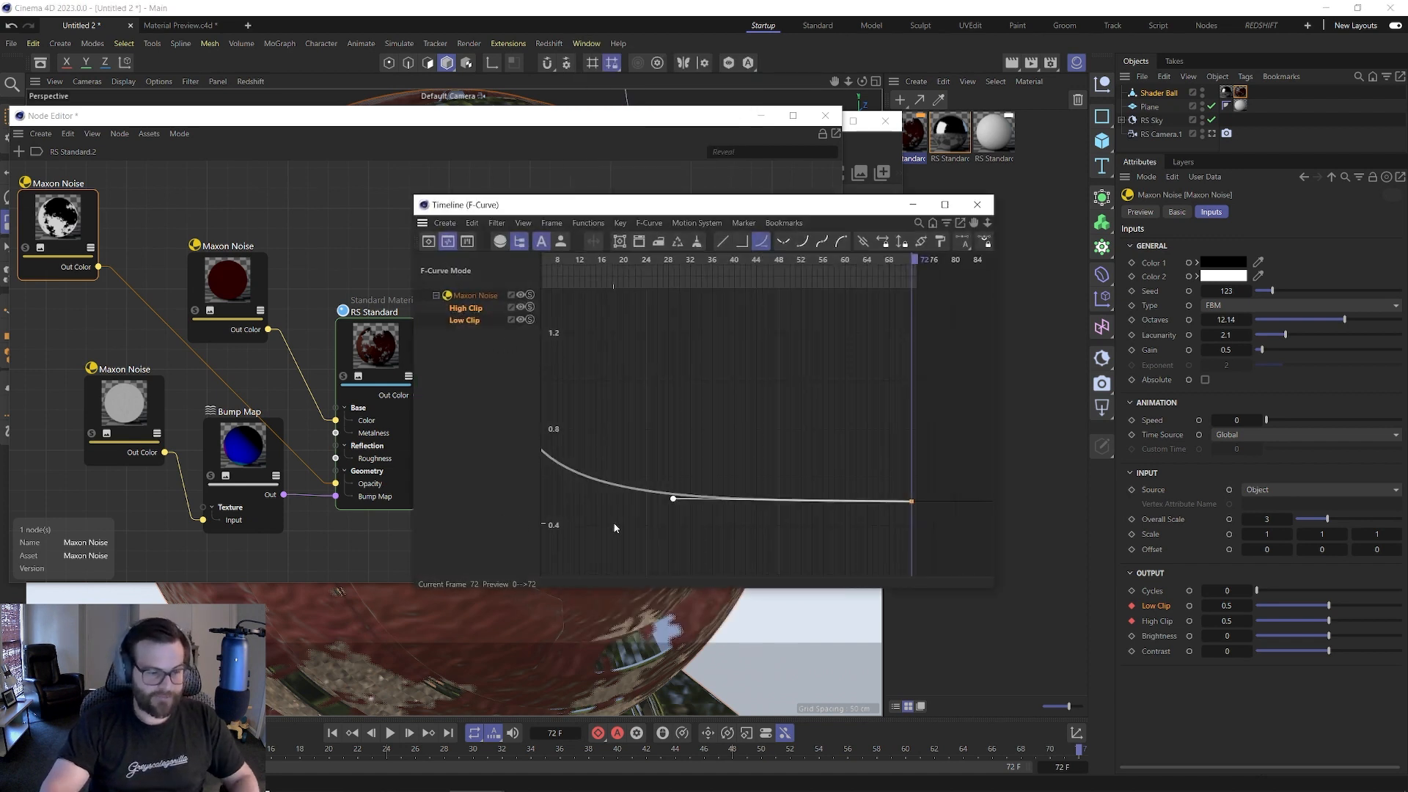
{"action": "left_click", "coordinate": [552, 223]}
{"action": "left_click", "coordinate": [584, 298]}
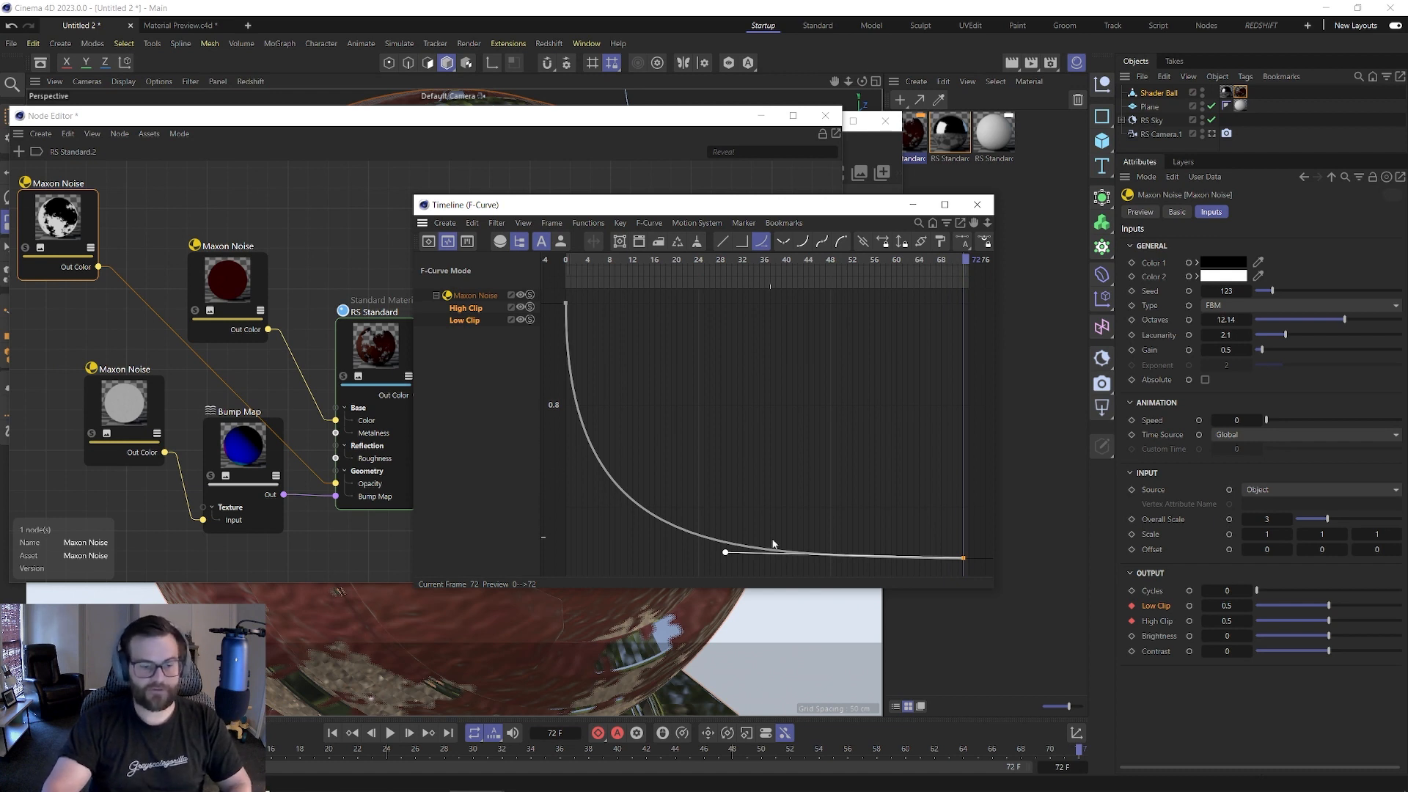
{"action": "left_click", "coordinate": [834, 117]}
{"action": "left_click", "coordinate": [825, 116]}
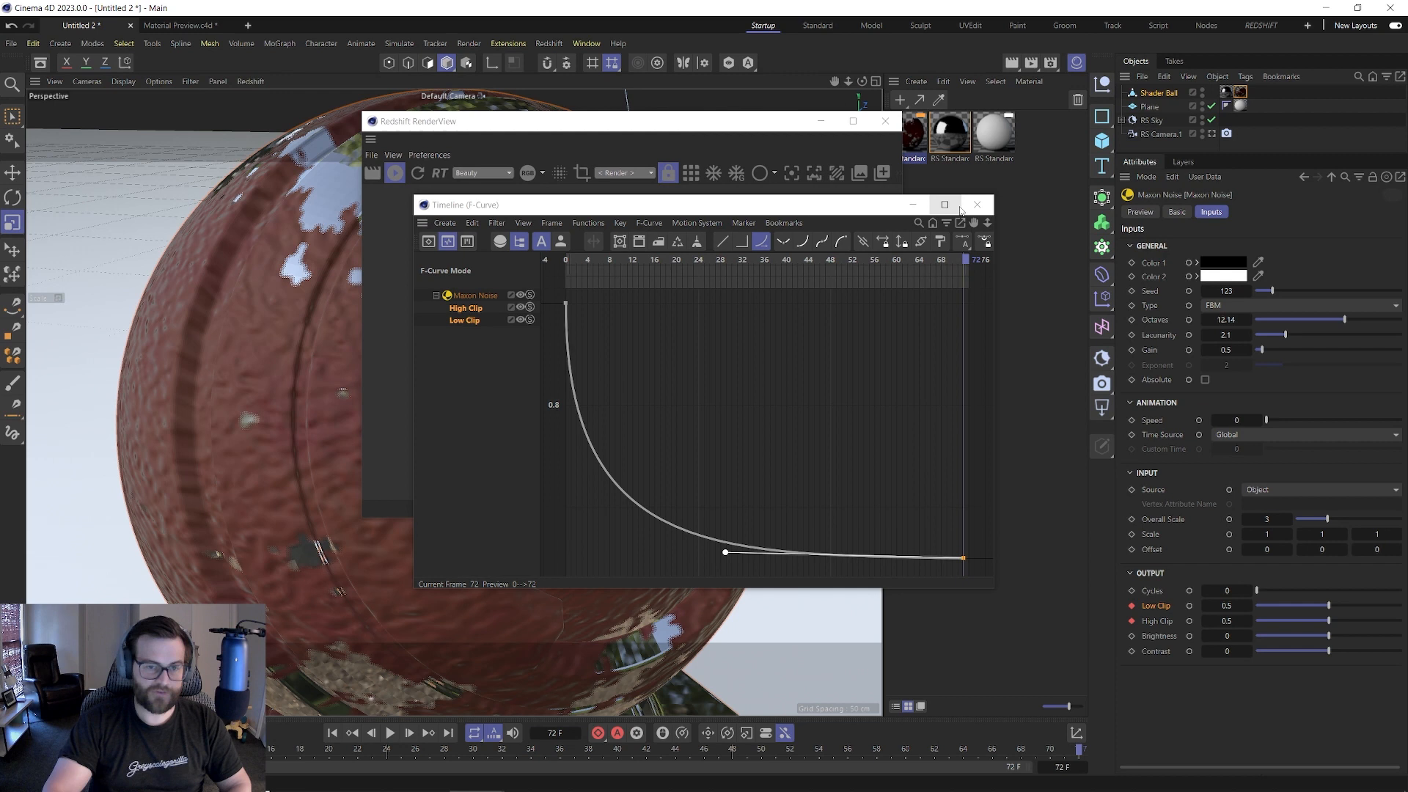
- Close the F-Curve timeline and review the rust's spread in the RenderView at successive frames from 0 to 48
{"action": "left_click", "coordinate": [976, 205]}
{"action": "key", "text": "shift+f"}
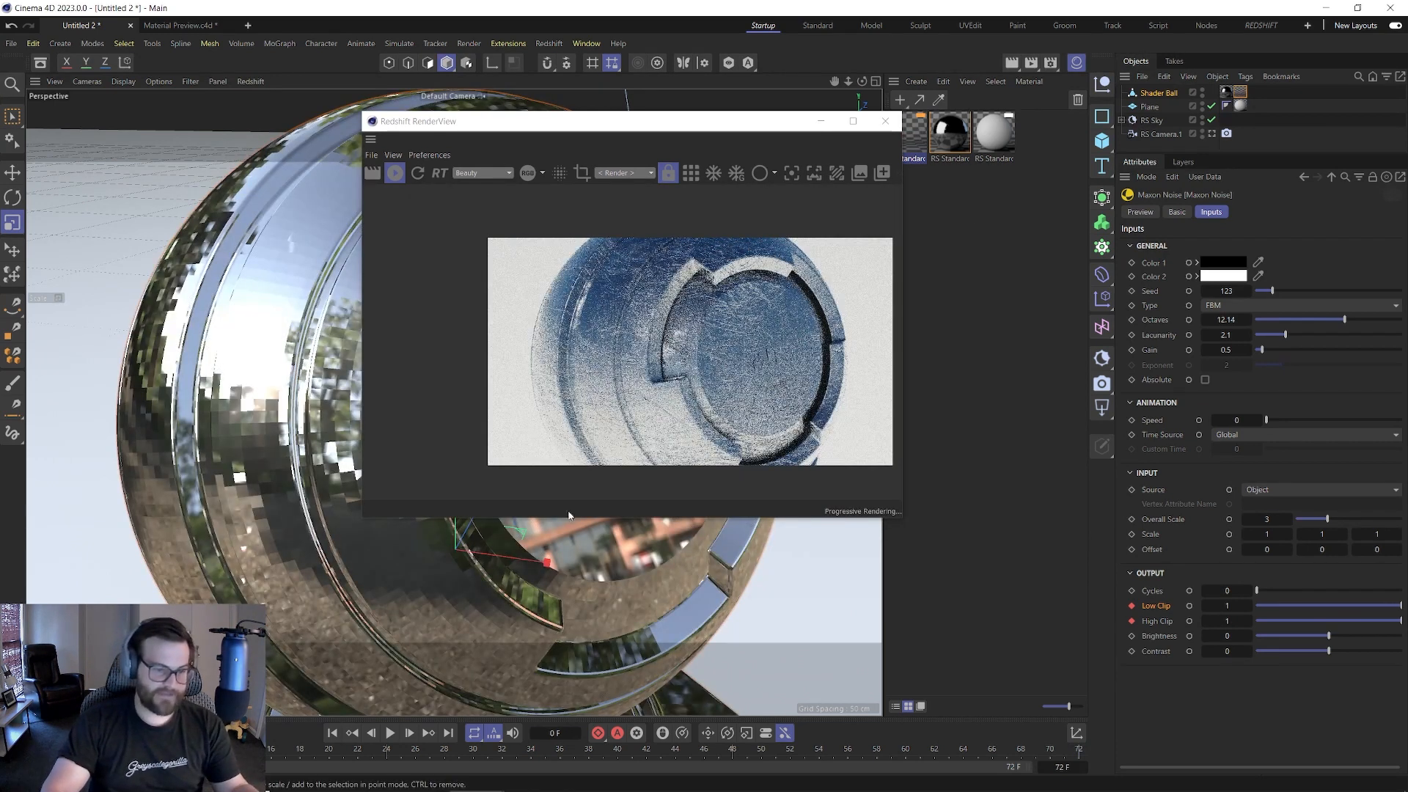
{"action": "left_click", "coordinate": [329, 749]}
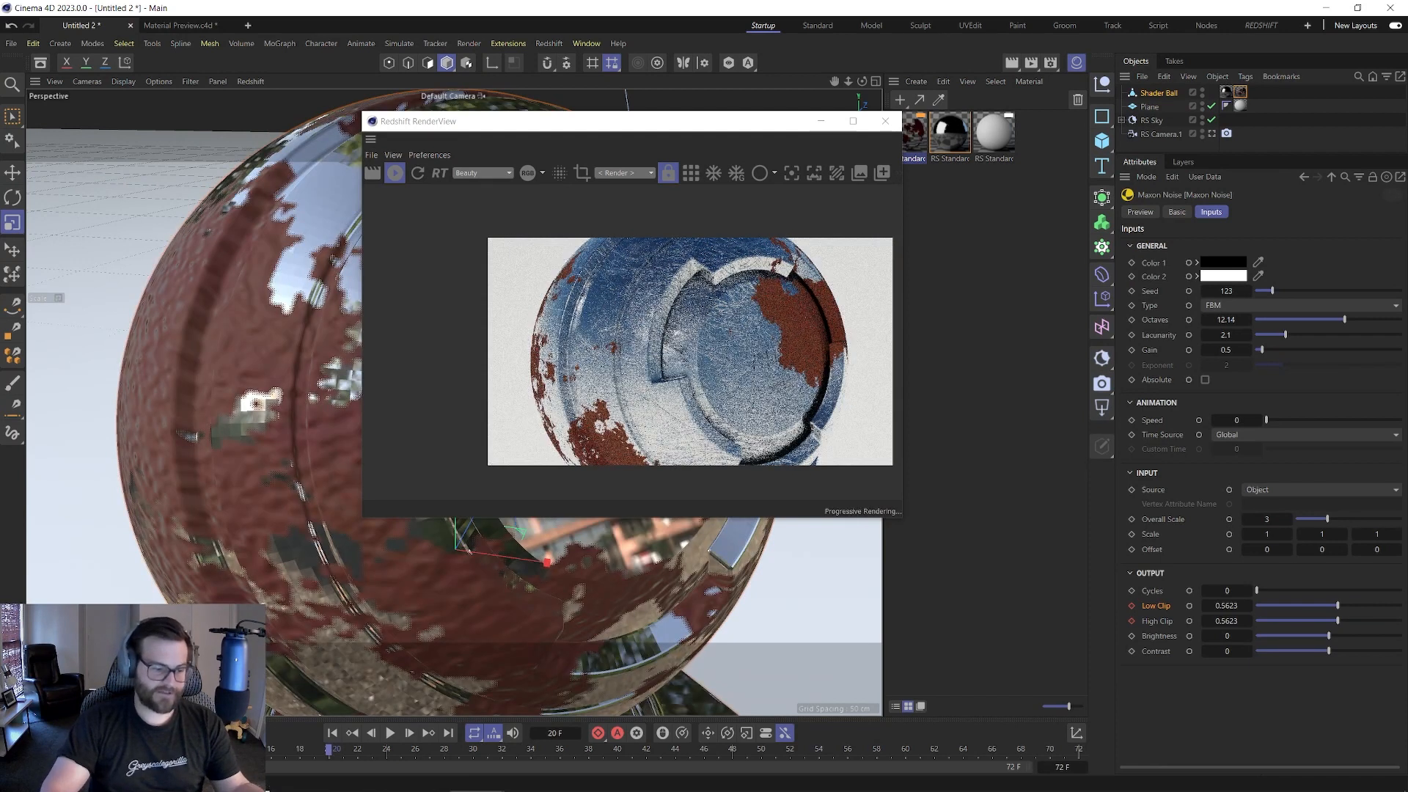
{"action": "left_click", "coordinate": [199, 749]}
{"action": "left_click", "coordinate": [141, 749]}
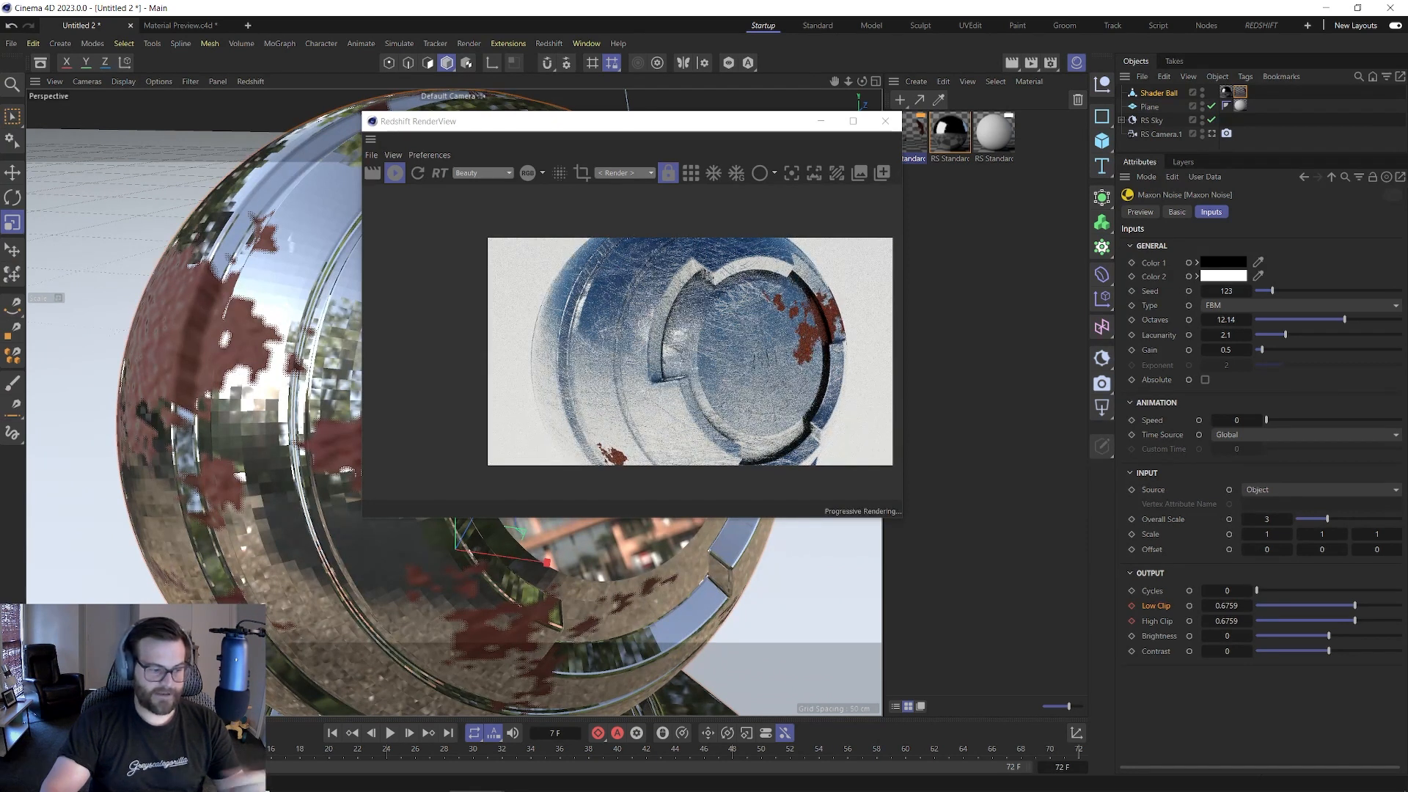
{"action": "left_click", "coordinate": [199, 749]}
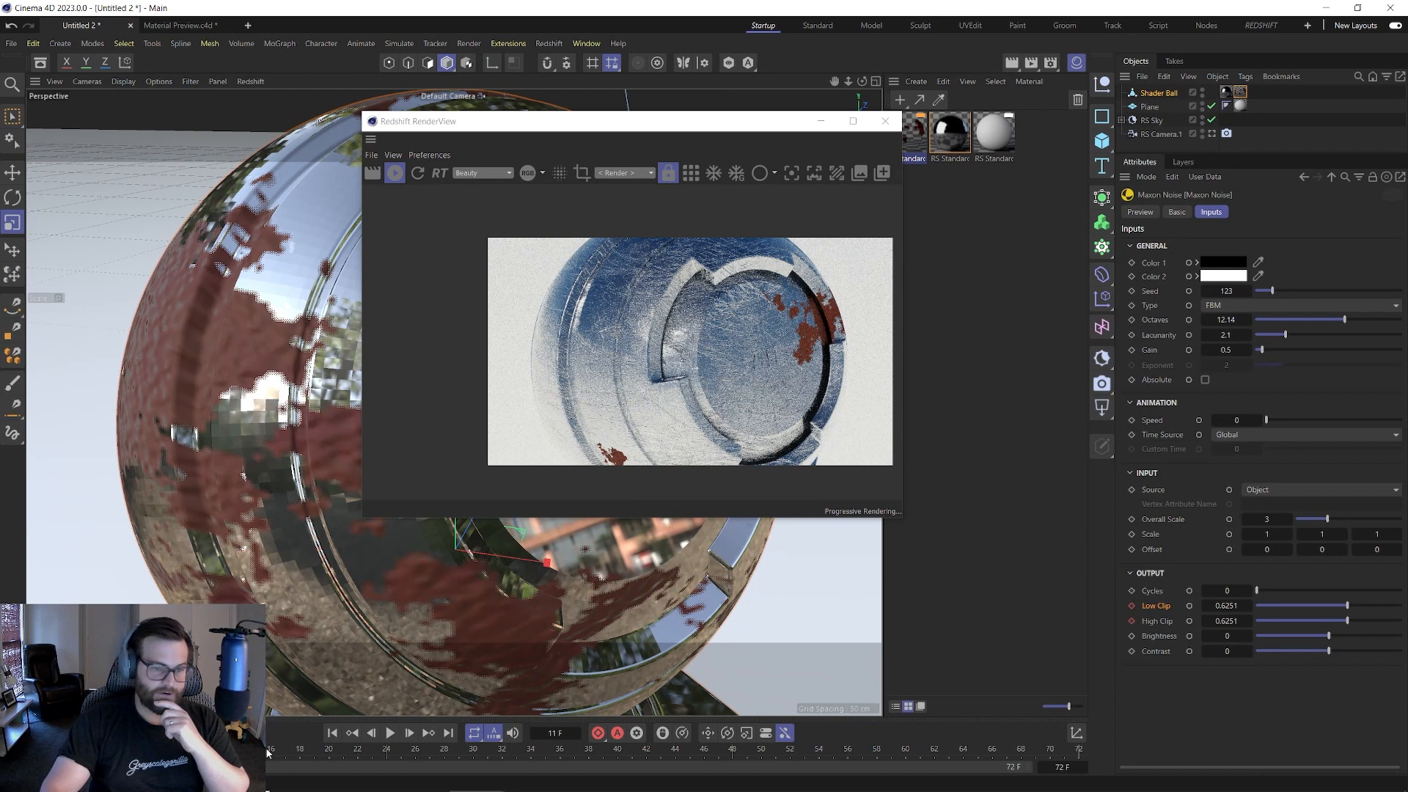
{"action": "left_click", "coordinate": [343, 750]}
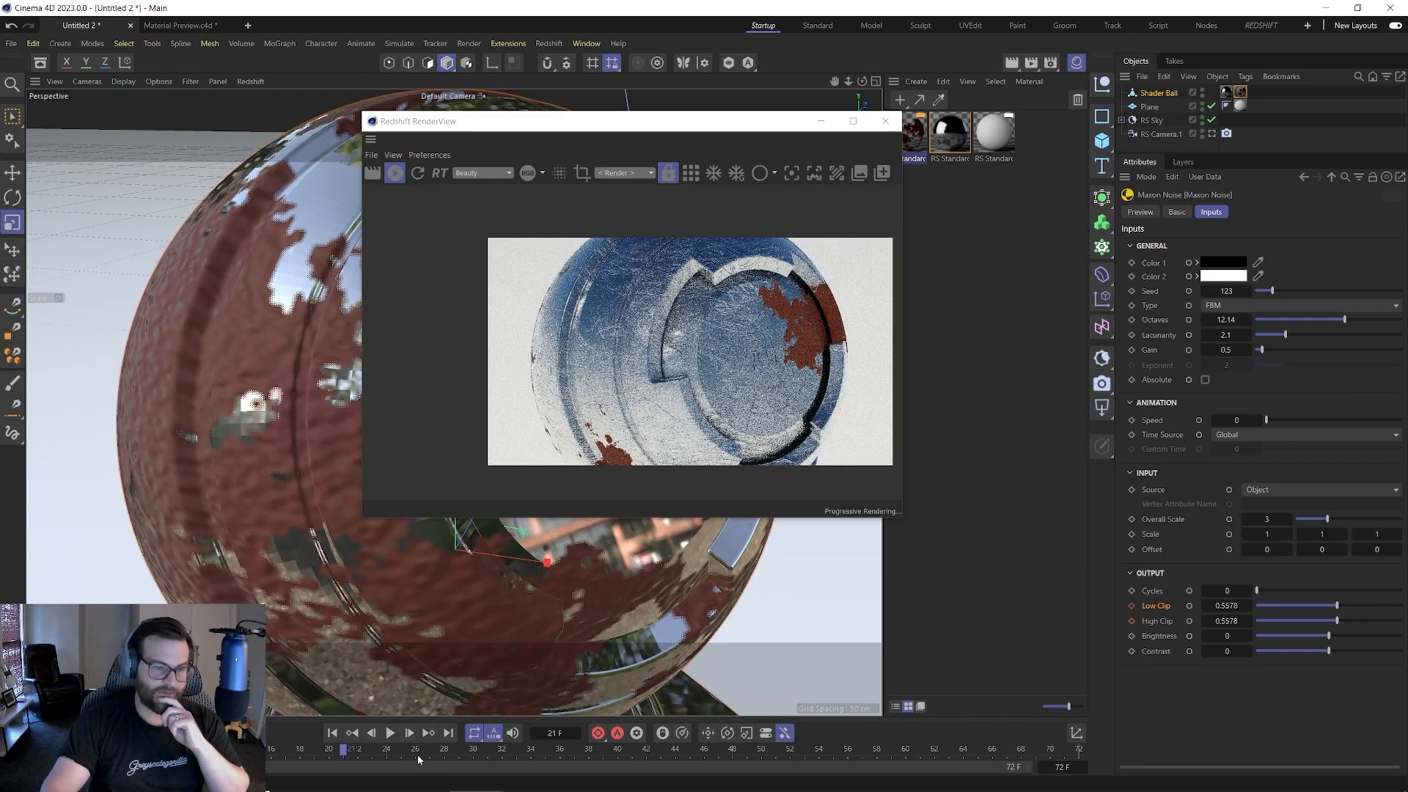
{"action": "left_click", "coordinate": [457, 757]}
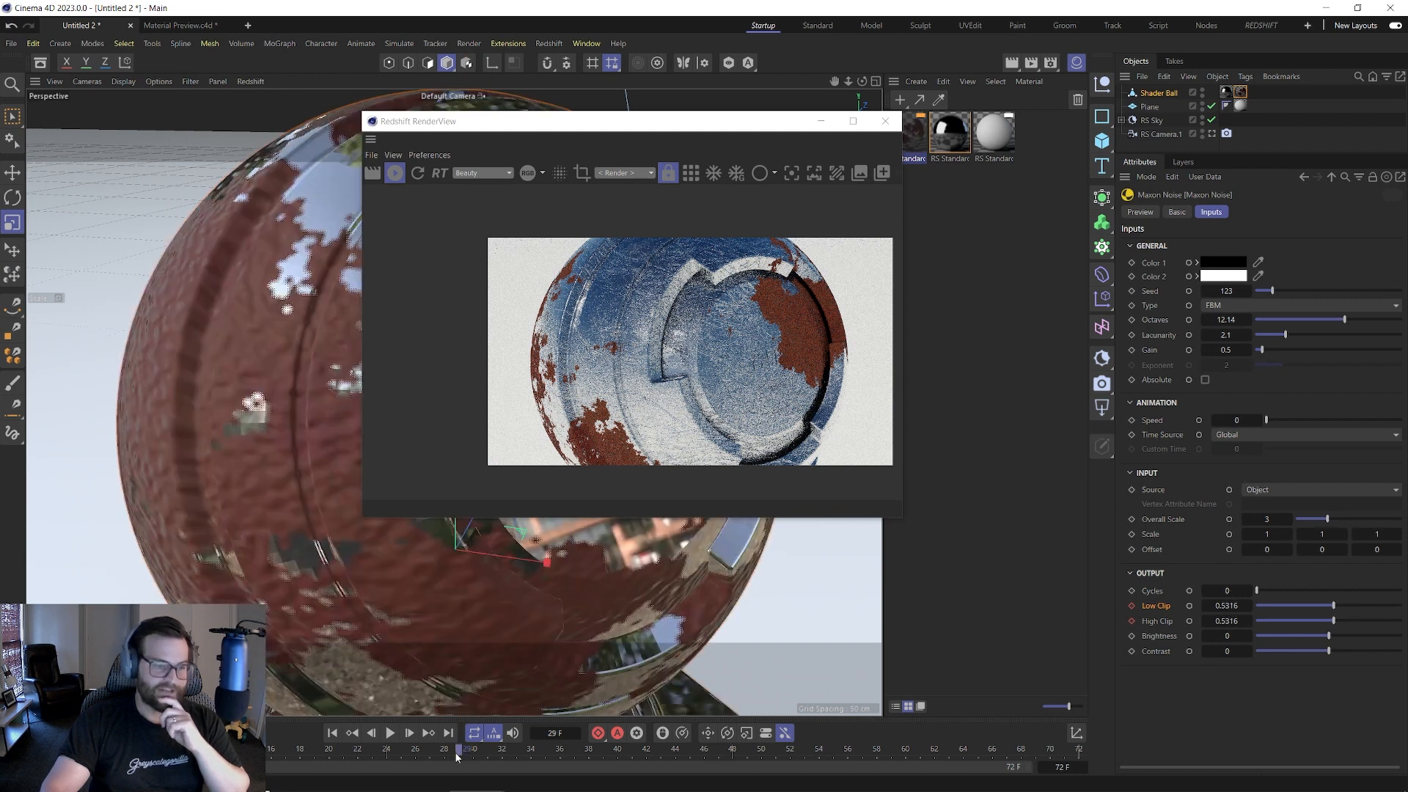
{"action": "left_click", "coordinate": [543, 755]}
{"action": "left_click", "coordinate": [664, 753]}
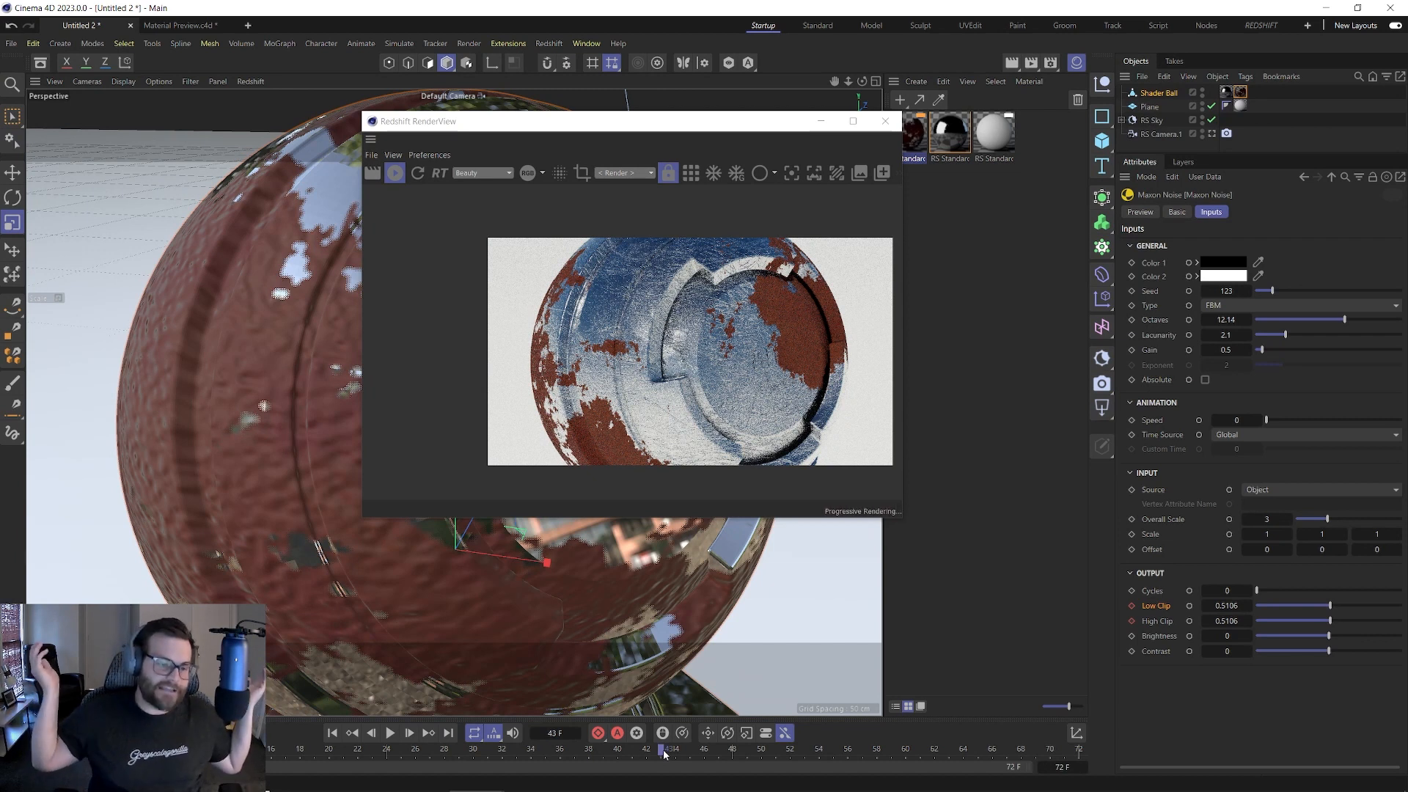
{"action": "left_click", "coordinate": [733, 753]}
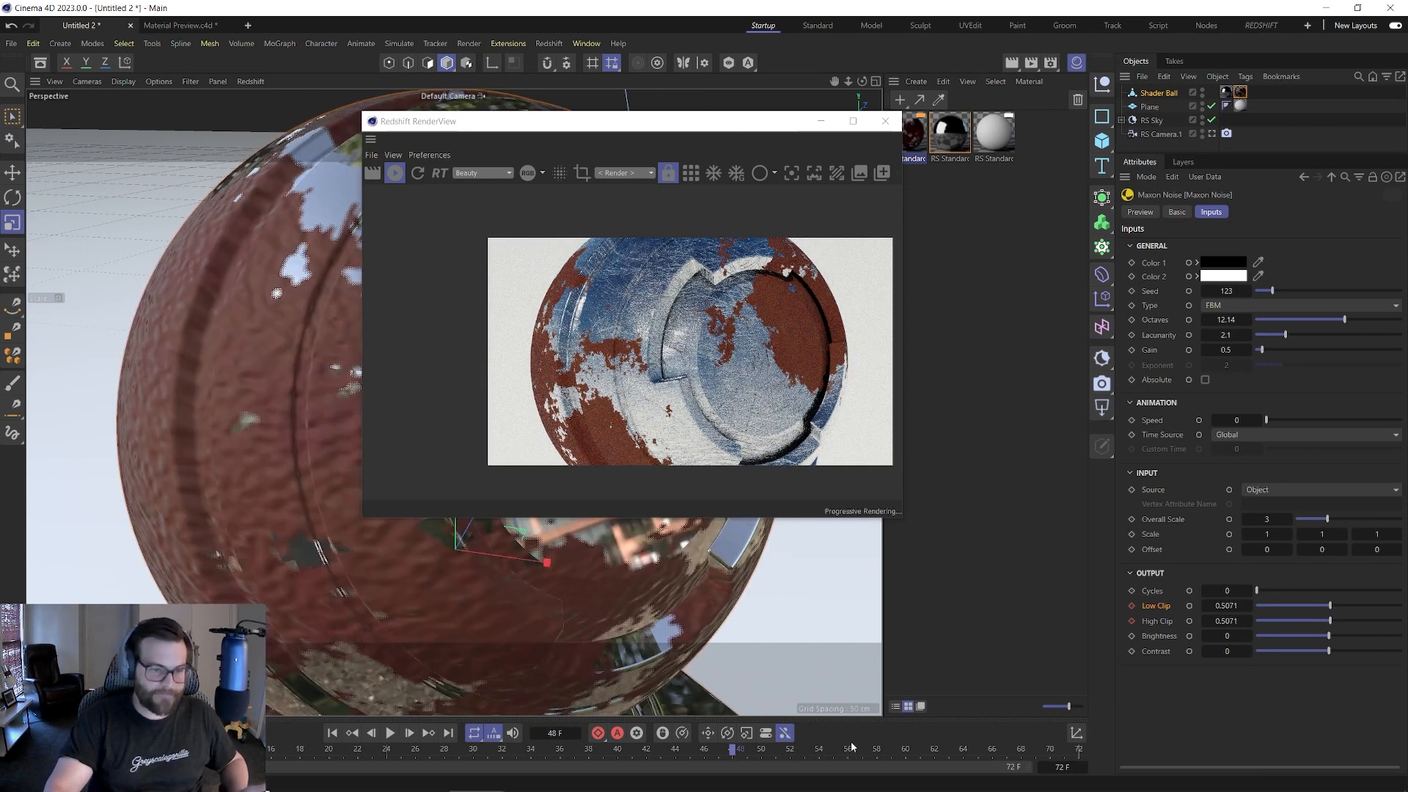
- Replace the shader ball's base metal with the plain white material under the rust and render it in the Redshift RenderView
{"action": "left_click", "coordinate": [885, 121]}
{"action": "left_click_drag", "start_coordinate": [992, 129], "coordinate": [1227, 93]}
{"action": "left_click", "coordinate": [548, 43]}
{"action": "left_click", "coordinate": [571, 160]}
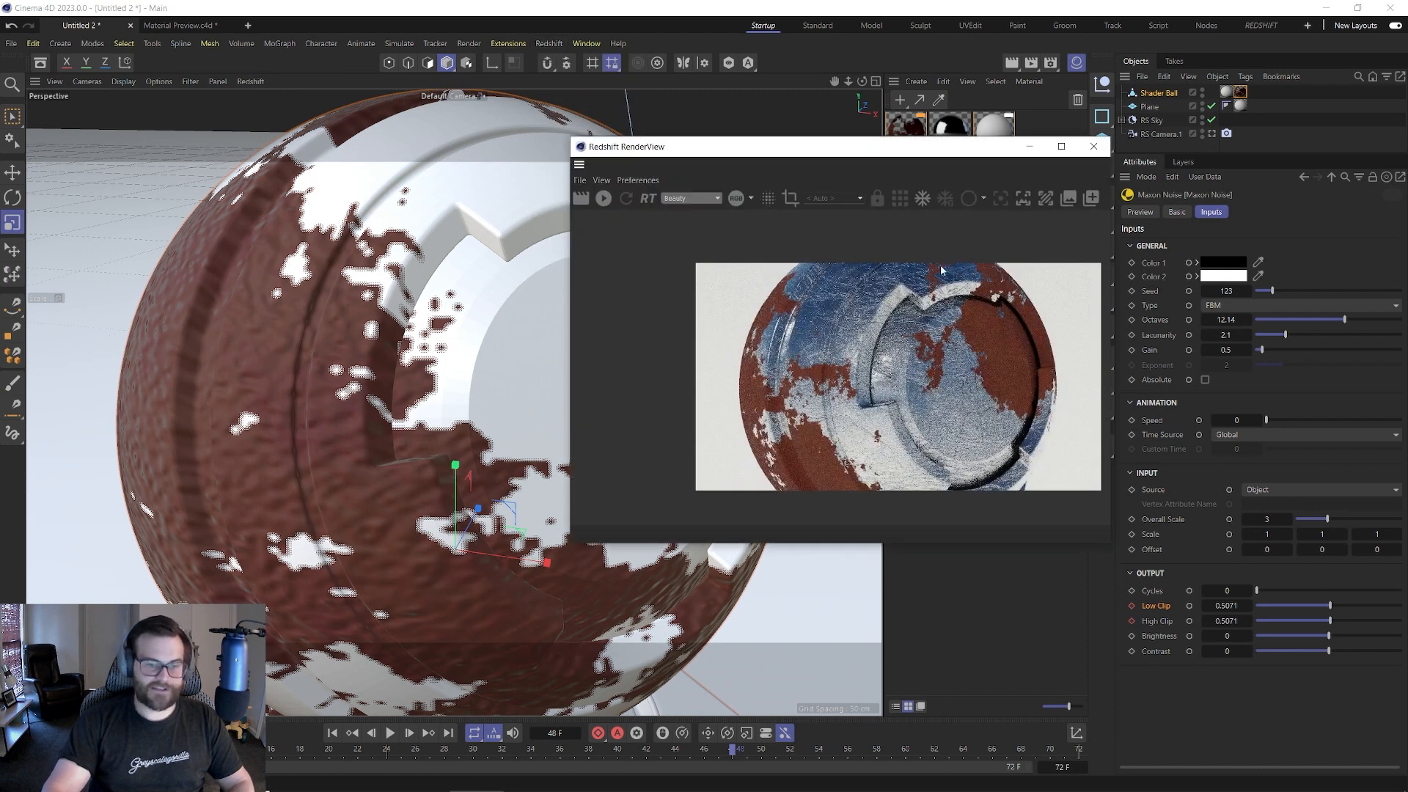
{"action": "left_click_drag", "start_coordinate": [891, 155], "coordinate": [610, 157]}
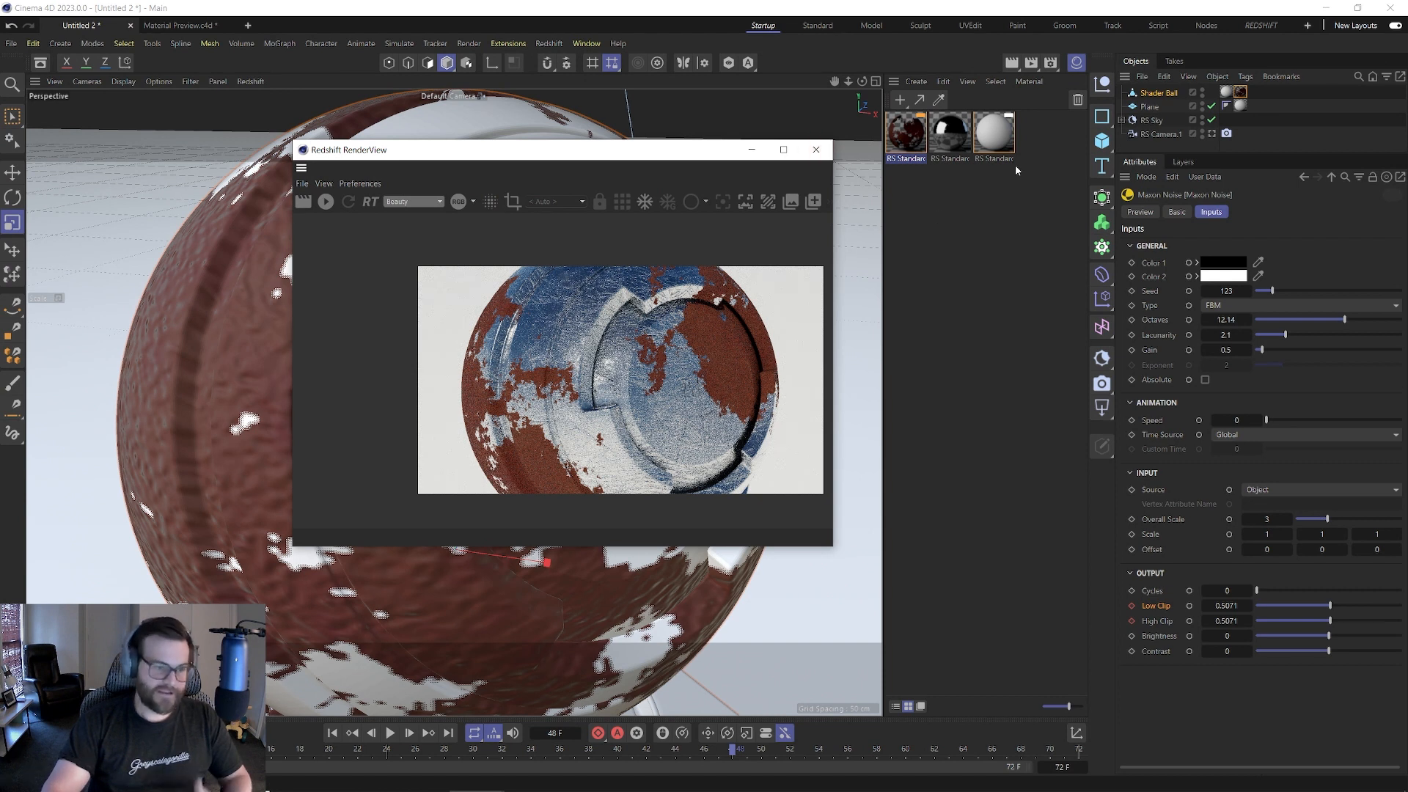
{"action": "left_click", "coordinate": [326, 201]}
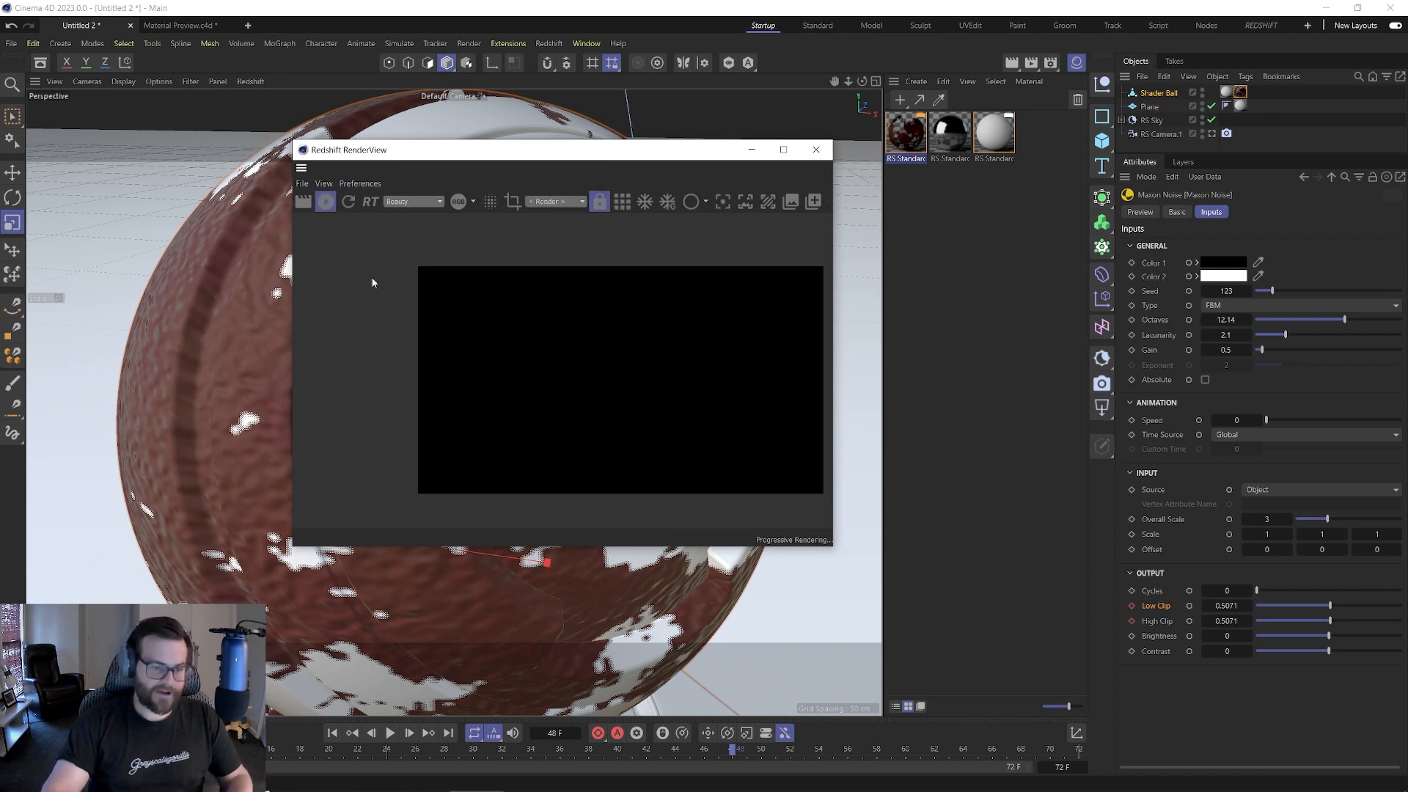
{"action": "scroll", "coordinate": [528, 427], "scroll_direction": "down", "scroll_amount": 1}
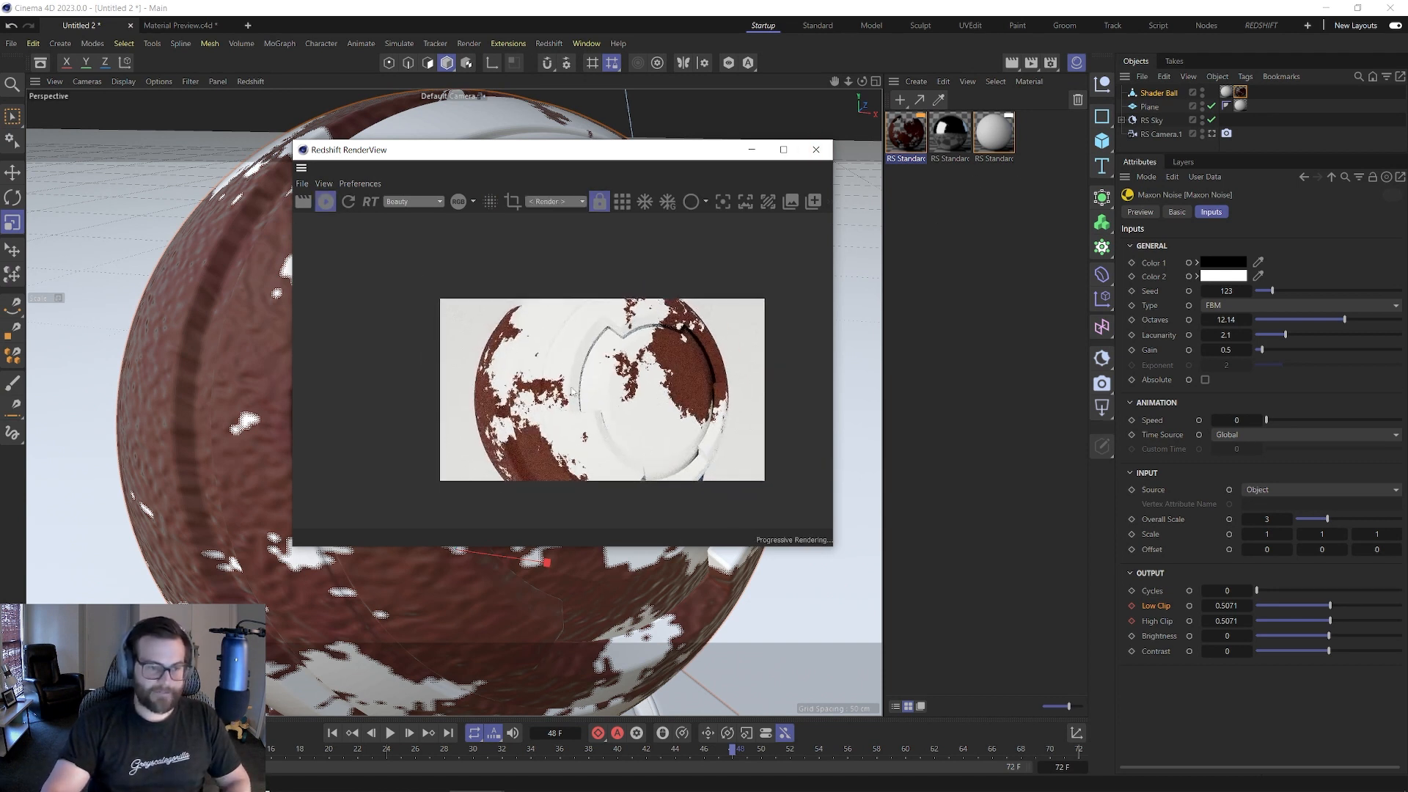
- Close the RenderView and put the scratched metal back as the shader ball's base material under the rust
{"action": "left_click", "coordinate": [816, 149]}
{"action": "left_click_drag", "start_coordinate": [950, 132], "coordinate": [1227, 96]}
{"action": "key", "text": "Delete"}
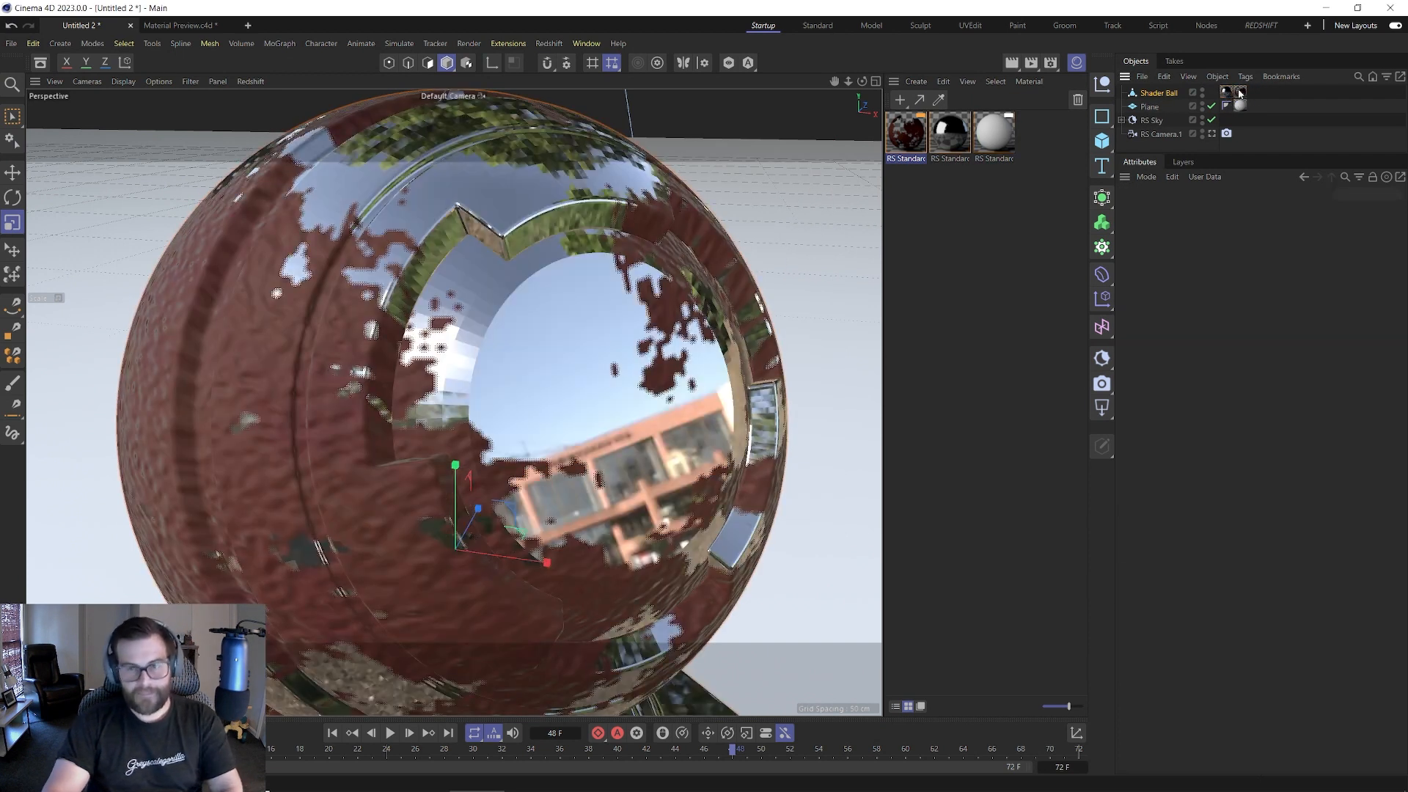
- Add a torus, scale it down to a ring around the shader ball and raise it to the ball's middle
{"action": "left_click_drag", "start_coordinate": [1102, 144], "coordinate": [1126, 336]}
{"action": "scroll", "coordinate": [547, 453], "scroll_direction": "down", "scroll_amount": 12}
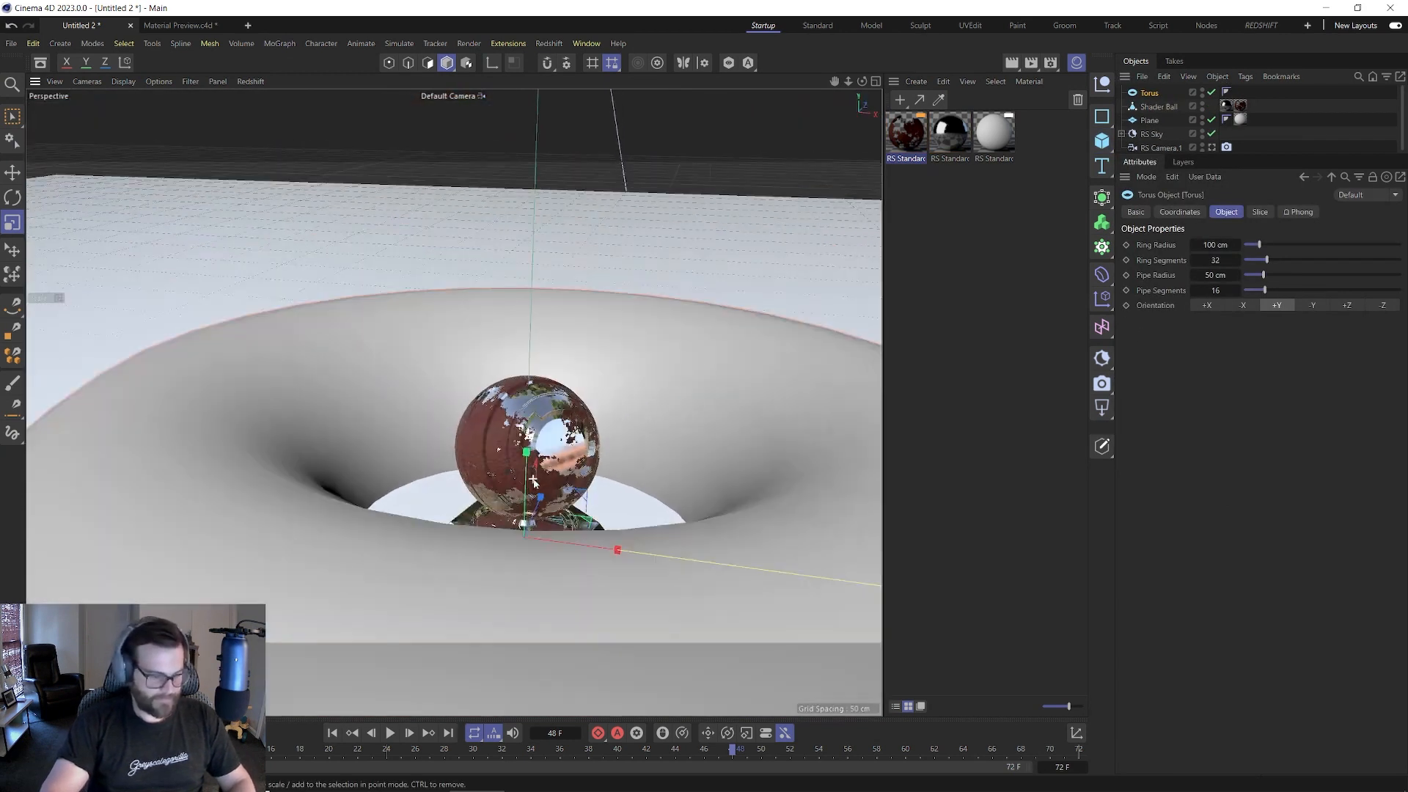
{"action": "key", "text": "t"}
{"action": "left_click_drag", "start_coordinate": [741, 342], "coordinate": [539, 359]}
{"action": "key", "text": "e"}
{"action": "left_click_drag", "start_coordinate": [526, 449], "coordinate": [527, 377]}
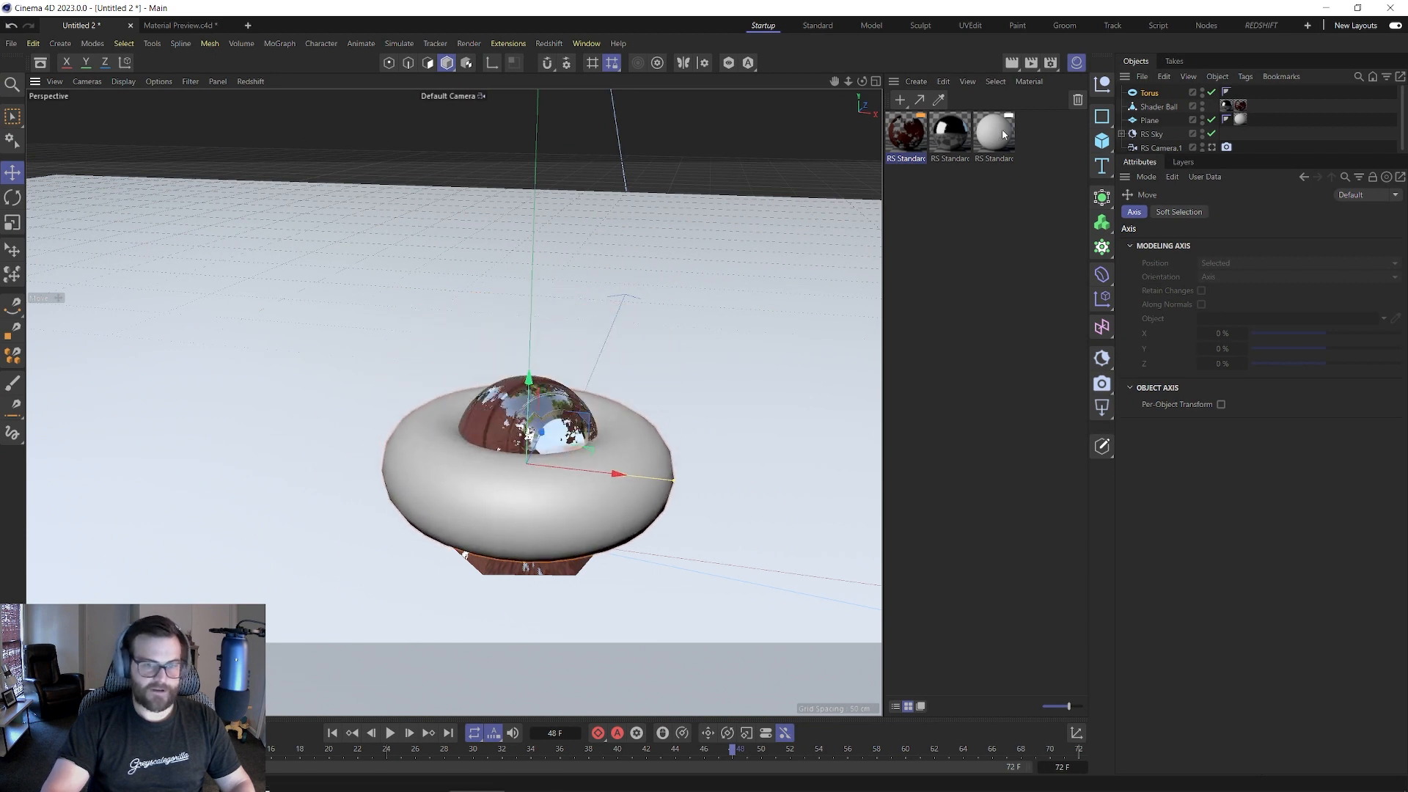
- Layer the rust material over the plain white material on the torus, using Spherical projection for the rust
{"action": "left_click_drag", "start_coordinate": [993, 132], "coordinate": [681, 444]}
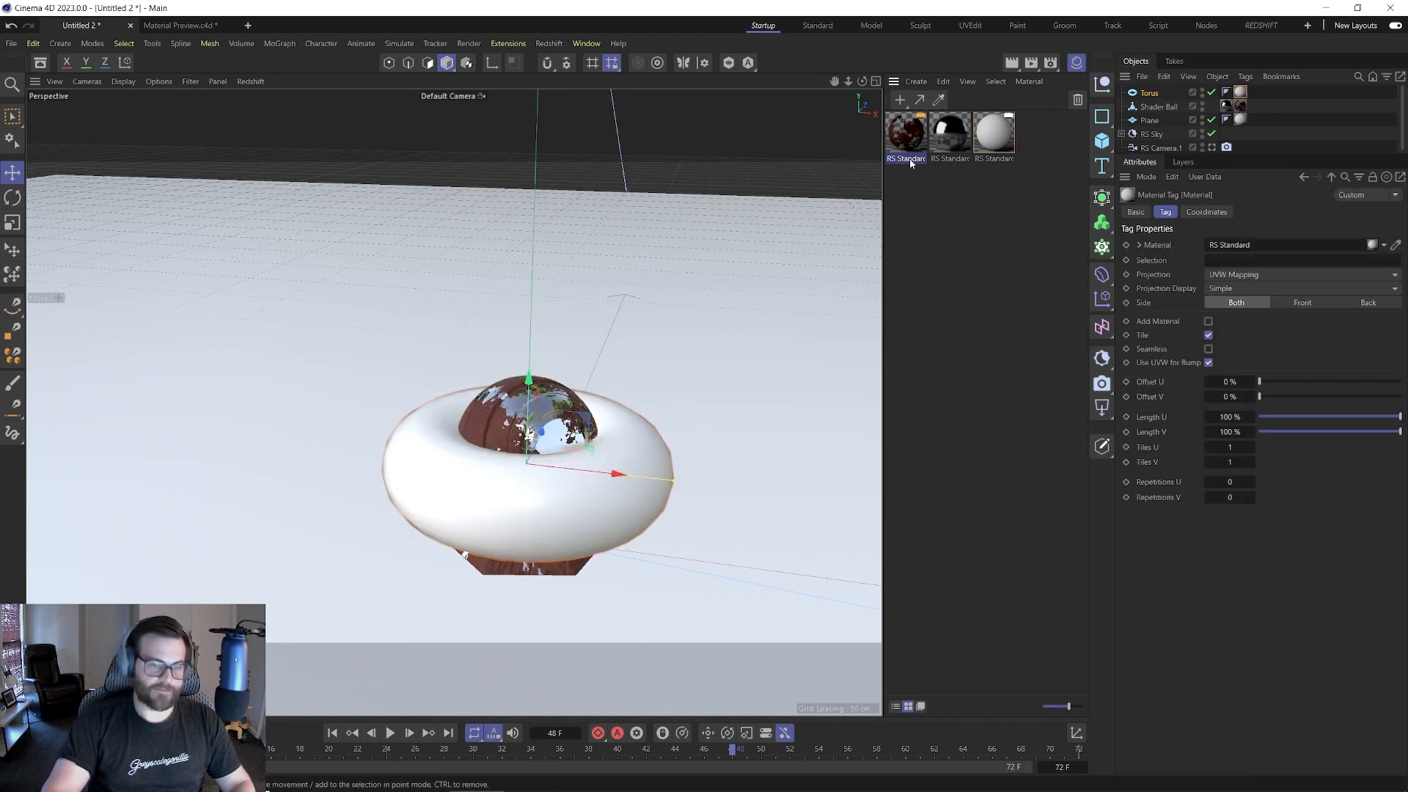
{"action": "left_click_drag", "start_coordinate": [914, 141], "coordinate": [1155, 93]}
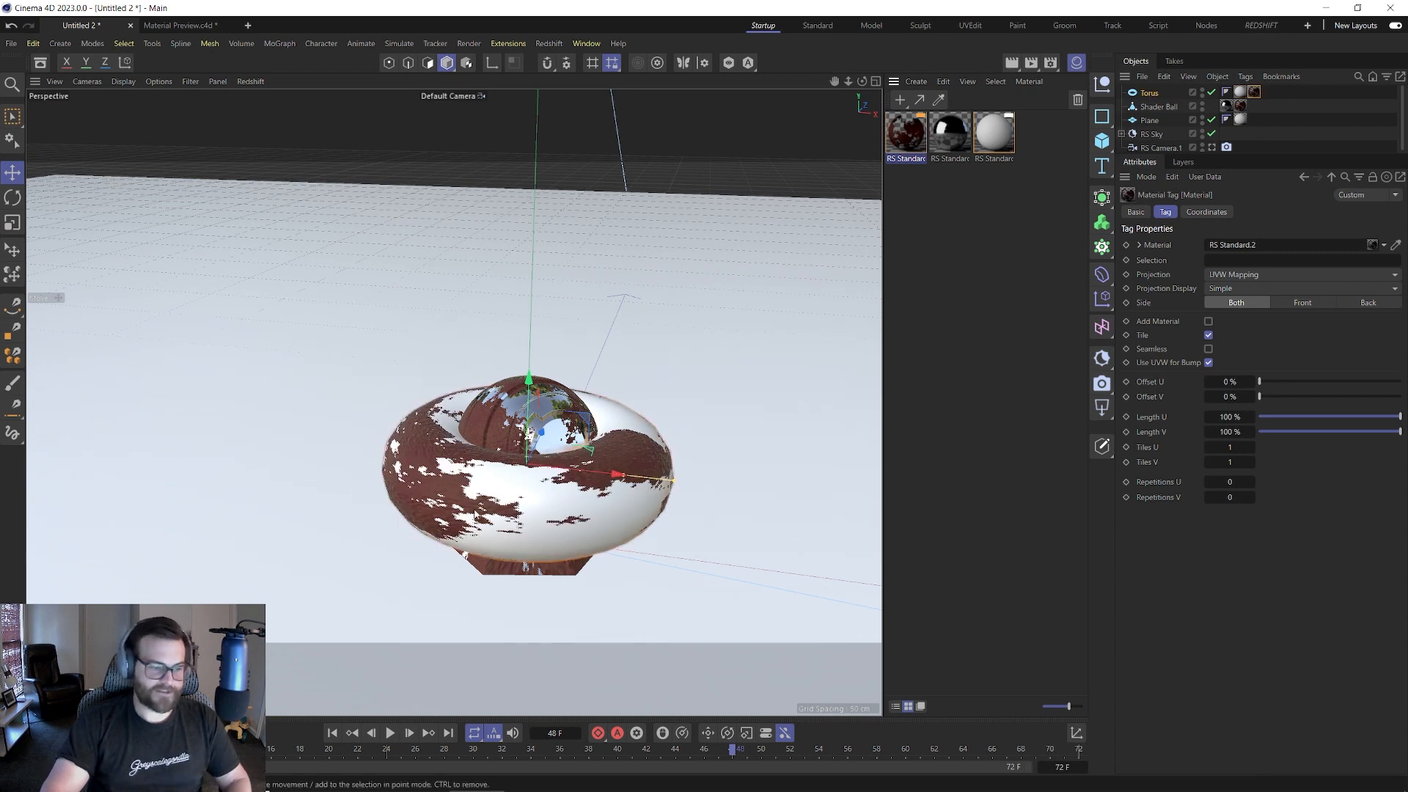
{"action": "left_click", "coordinate": [1242, 277]}
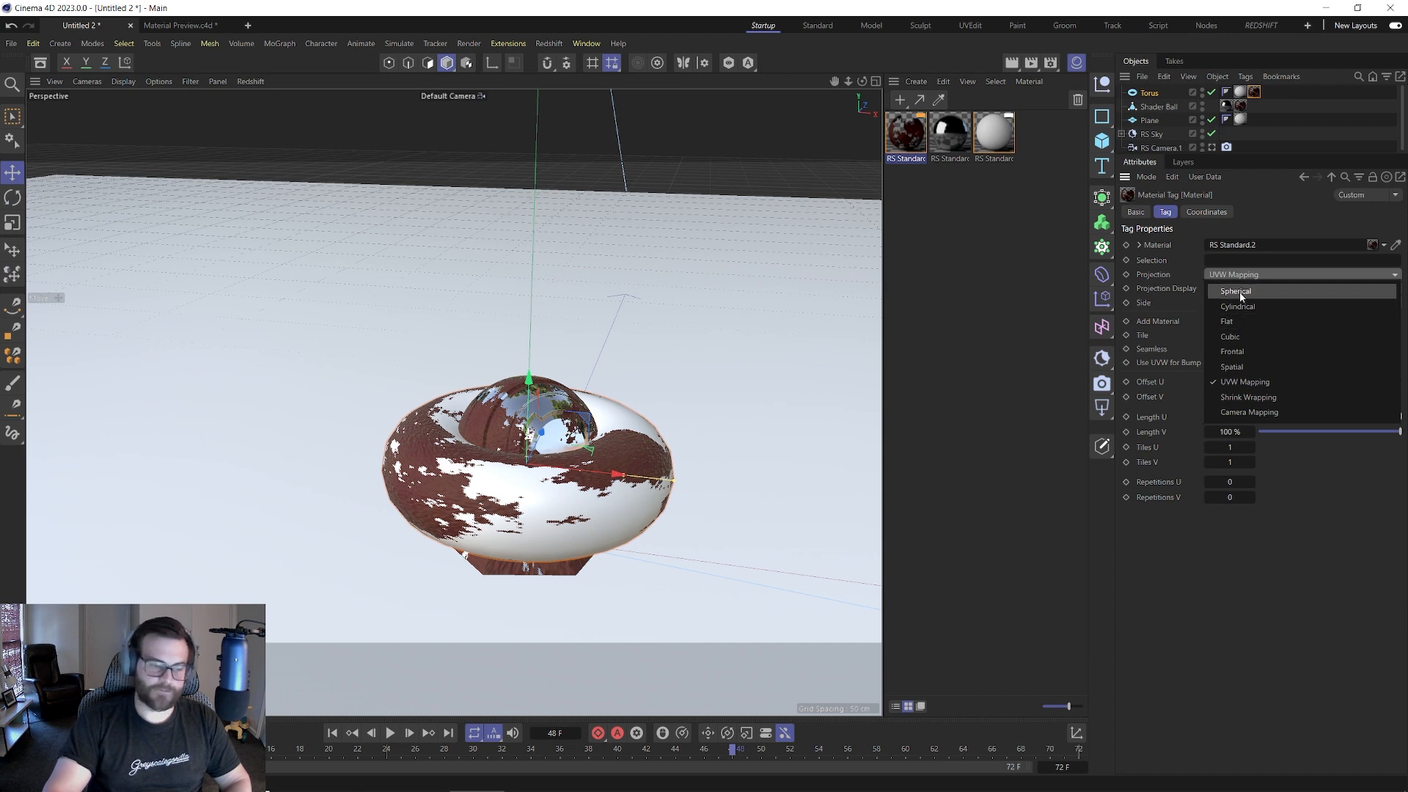
{"action": "left_click", "coordinate": [1241, 297]}
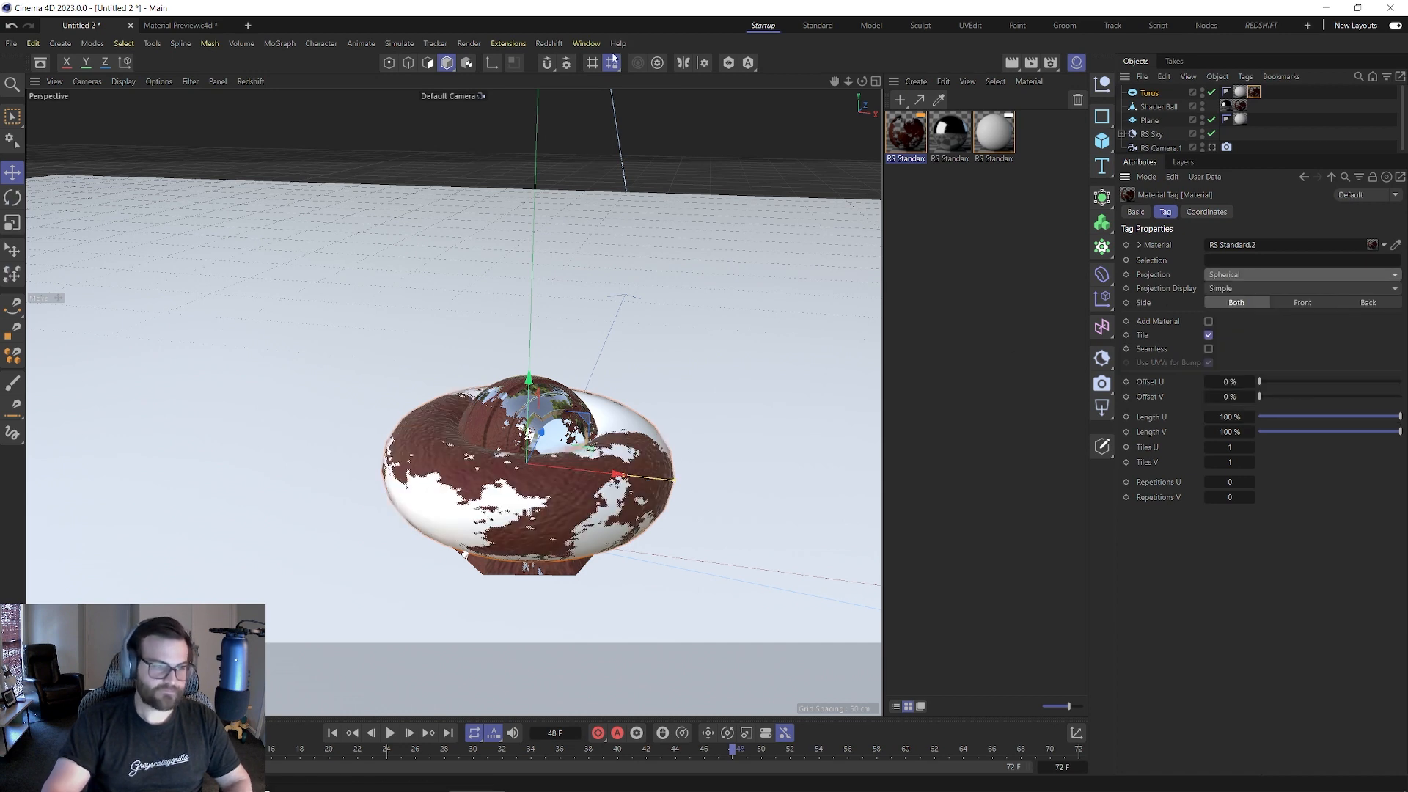
- Render the torus in the Redshift RenderView, scrub from the early frames to frame 27 and inspect the spreading rust up close
{"action": "left_click", "coordinate": [550, 43]}
{"action": "left_click", "coordinate": [547, 151]}
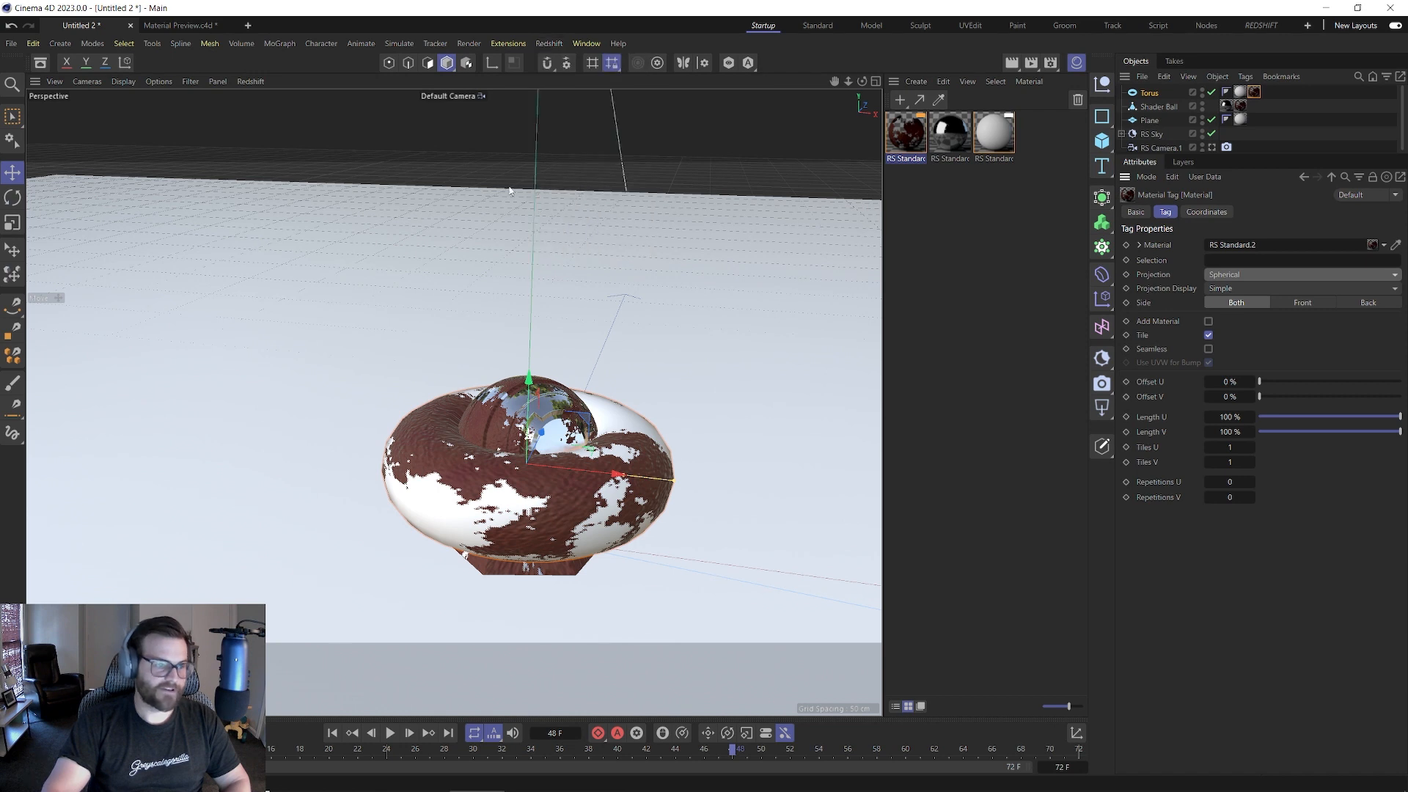
{"action": "left_click", "coordinate": [580, 196]}
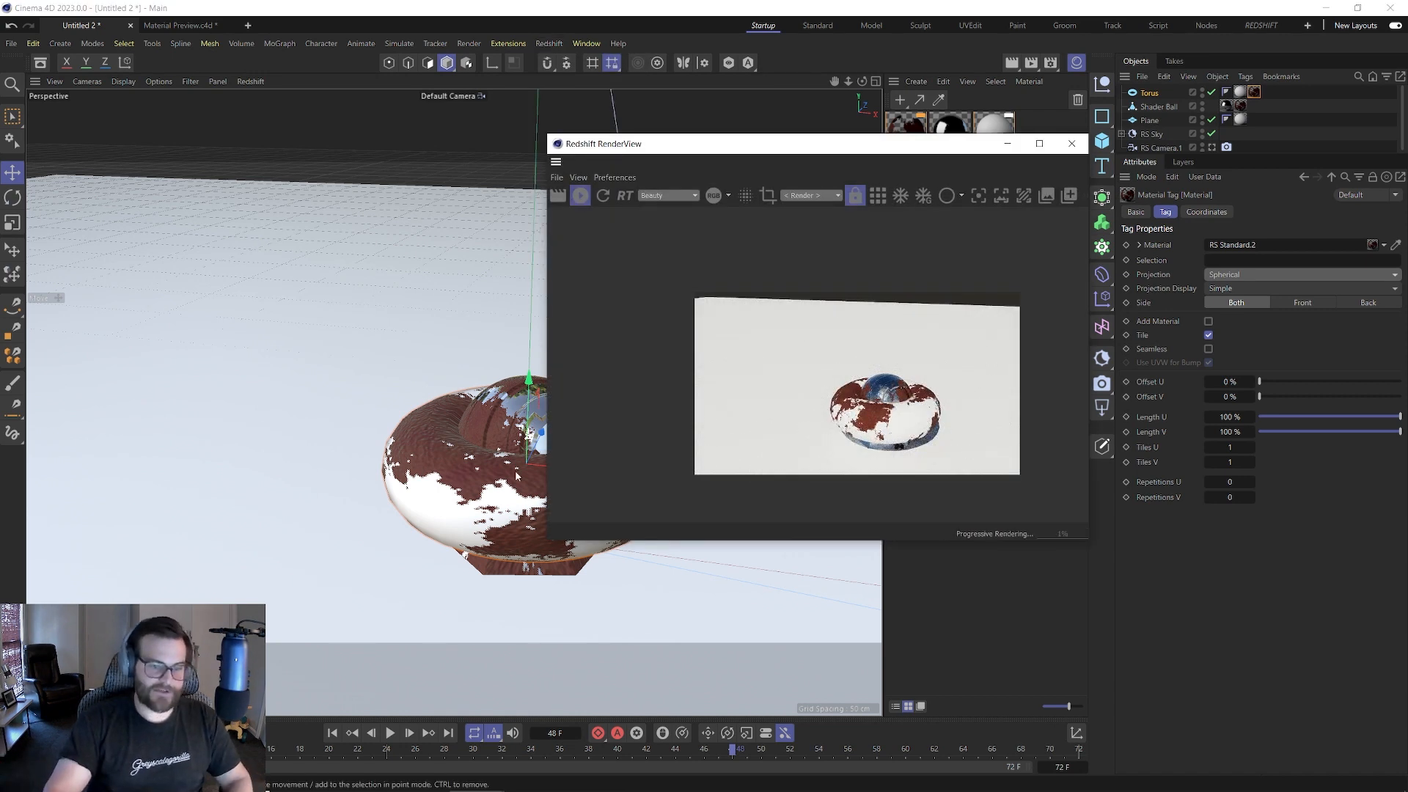
{"action": "left_click_drag", "start_coordinate": [47, 749], "coordinate": [257, 748]}
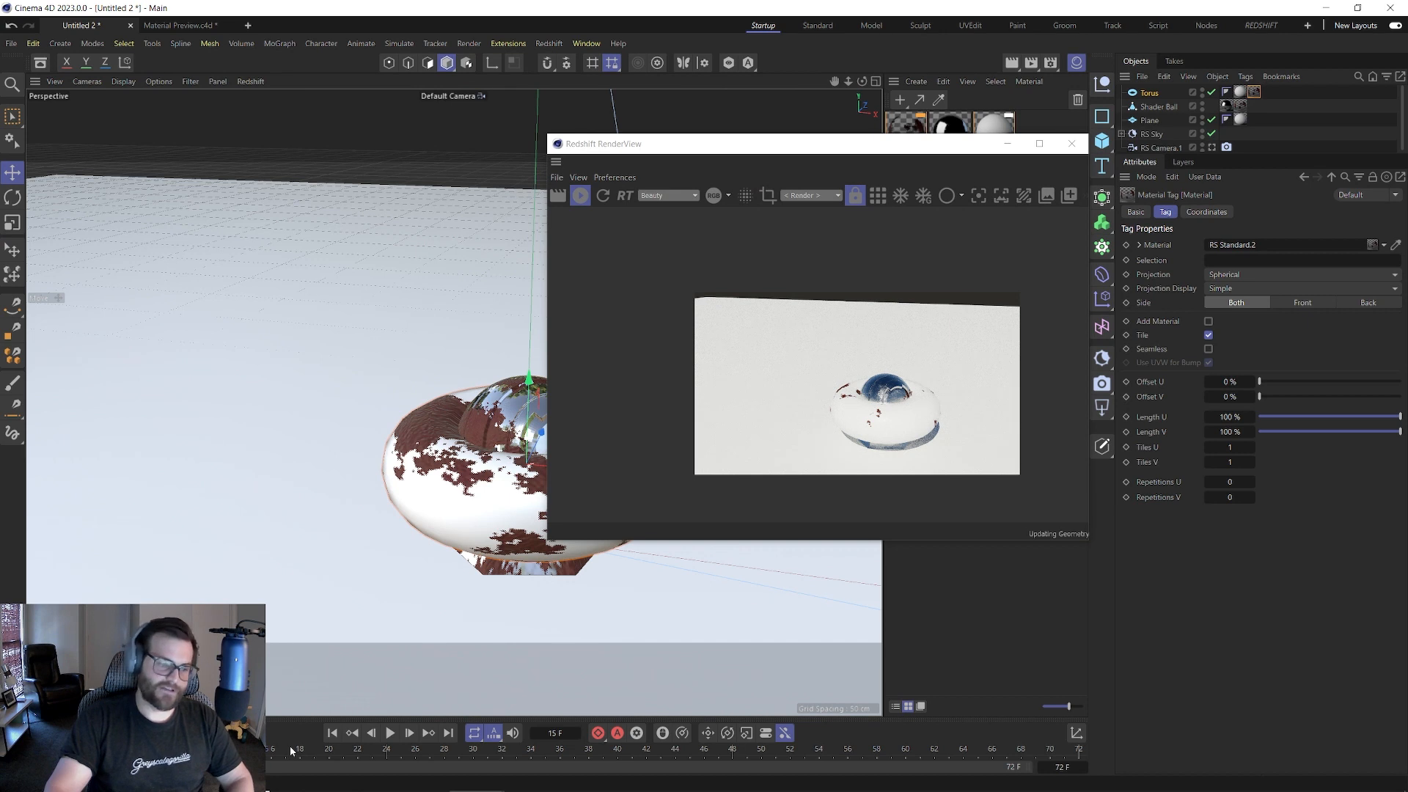
{"action": "left_click_drag", "start_coordinate": [339, 749], "coordinate": [429, 755]}
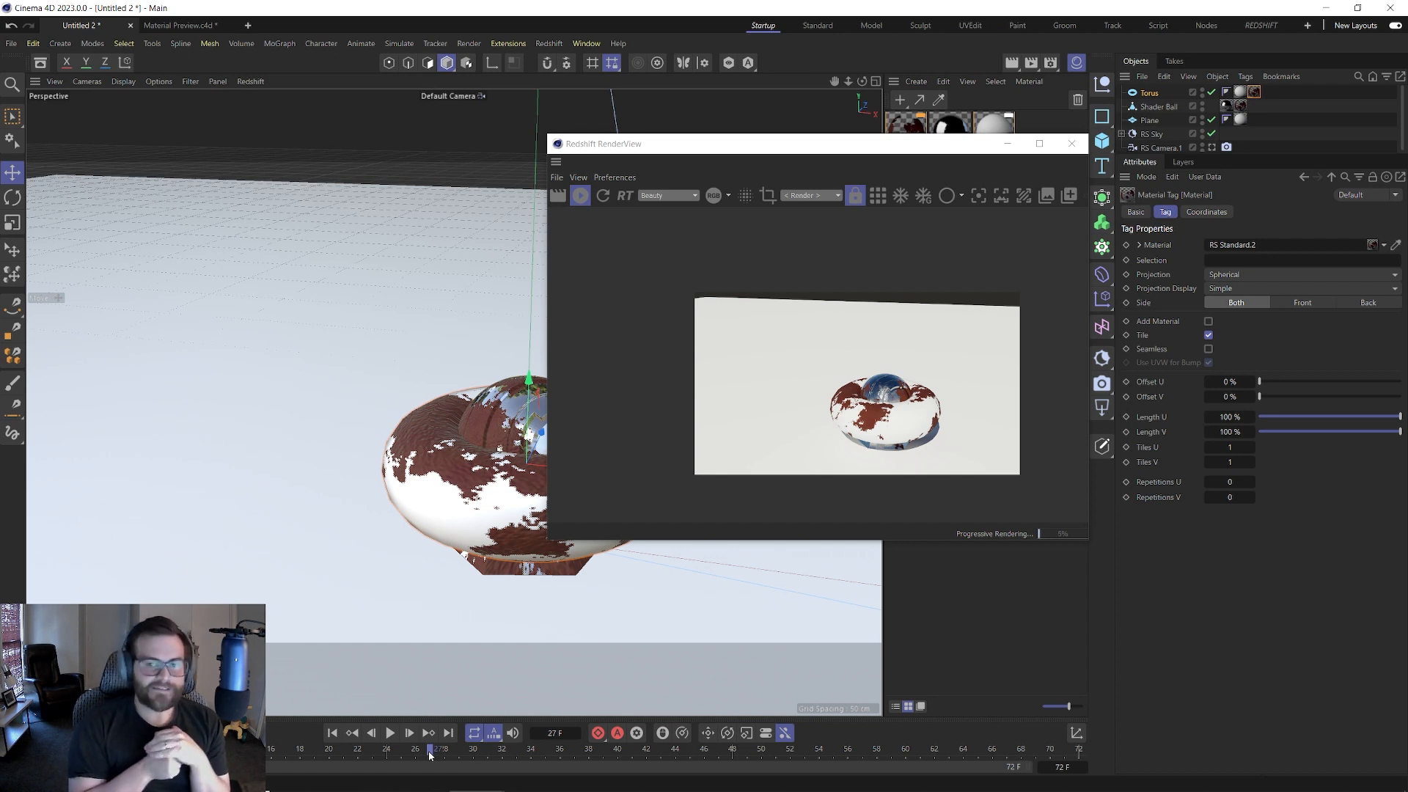
{"action": "scroll", "coordinate": [871, 400], "scroll_direction": "up", "scroll_amount": 5}
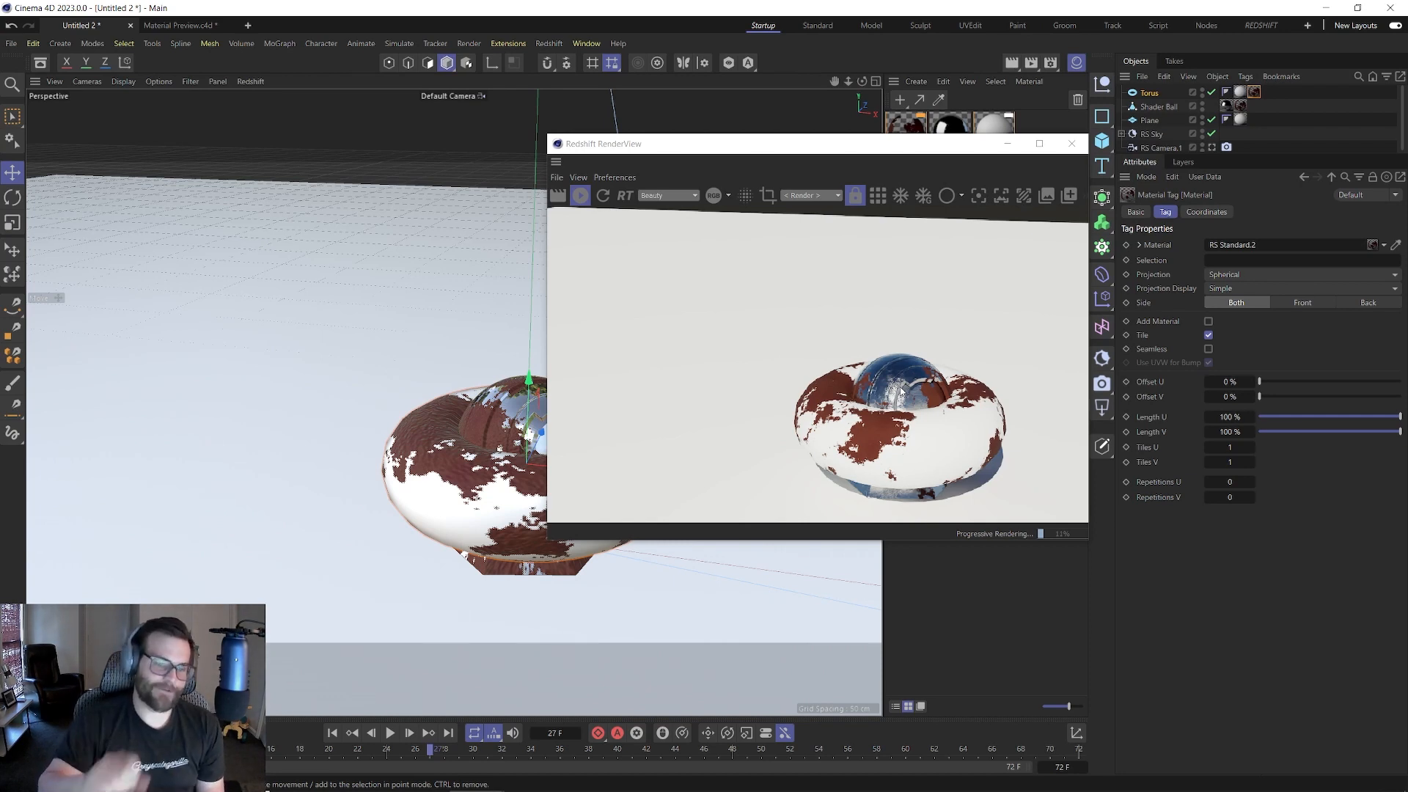
{"action": "scroll", "coordinate": [910, 405], "scroll_direction": "up", "scroll_amount": 7}
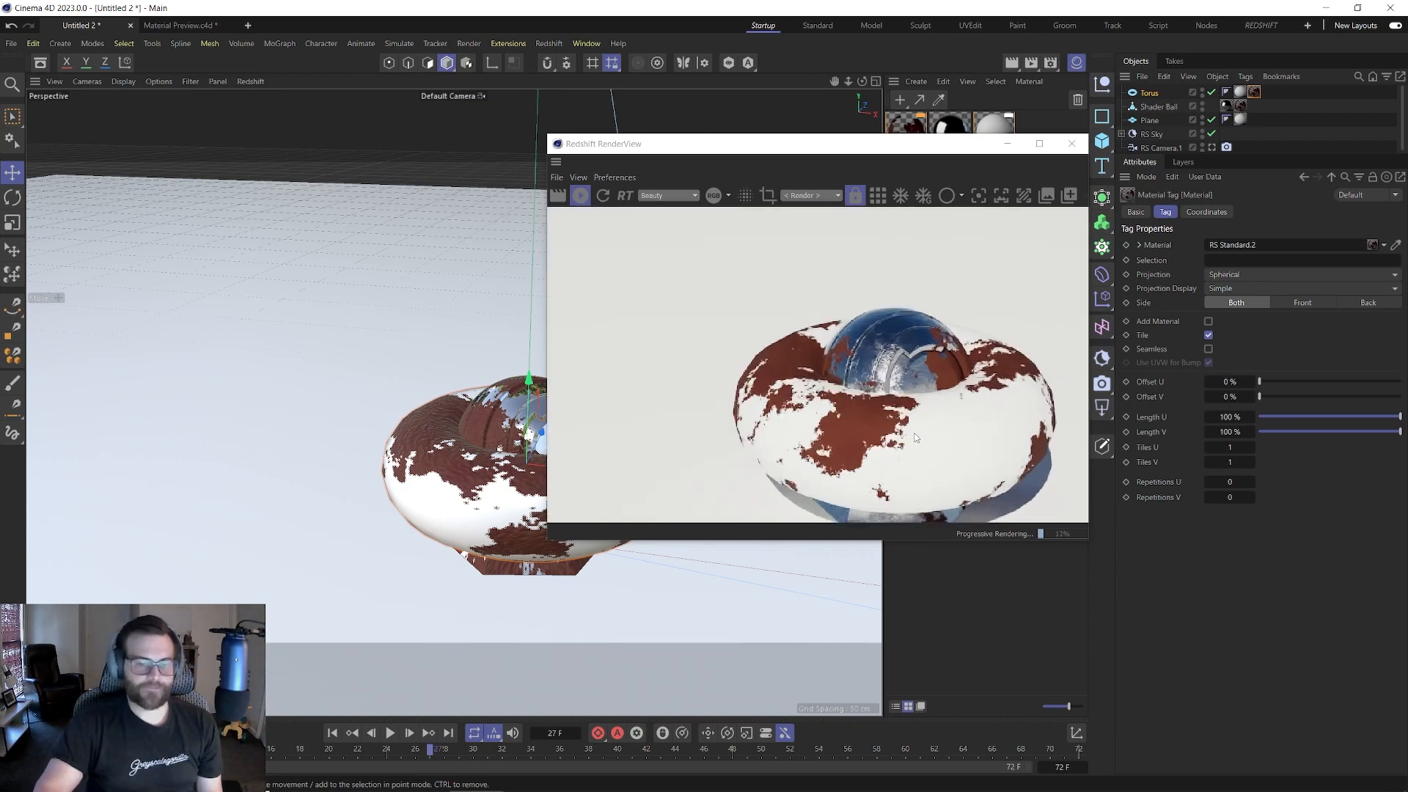
{"action": "scroll", "coordinate": [901, 405], "scroll_direction": "down", "scroll_amount": 5}
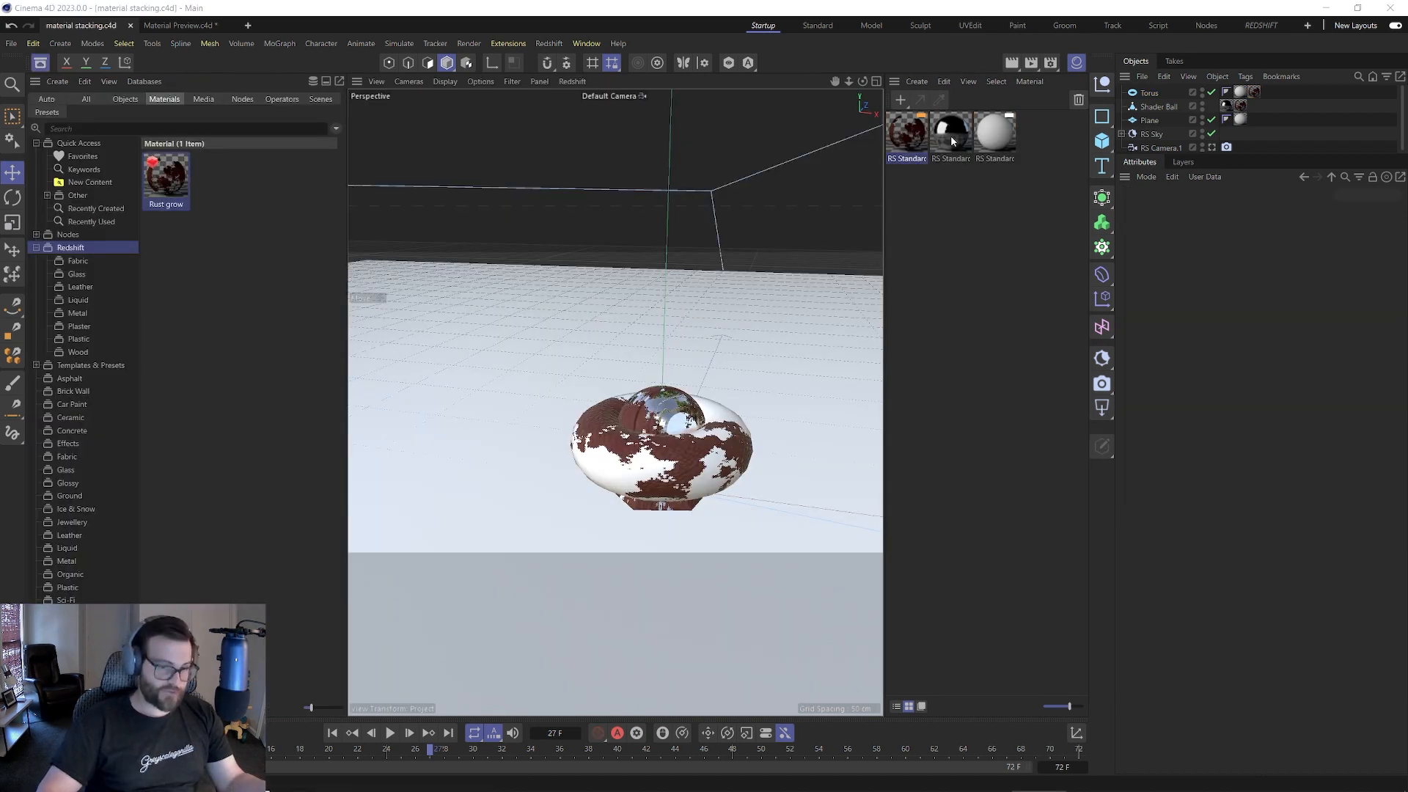
- Save the scratched metal material to the Redshift category of the Asset Browser under the name "Scratchy metal"
{"action": "left_click_drag", "start_coordinate": [950, 136], "coordinate": [240, 180]}
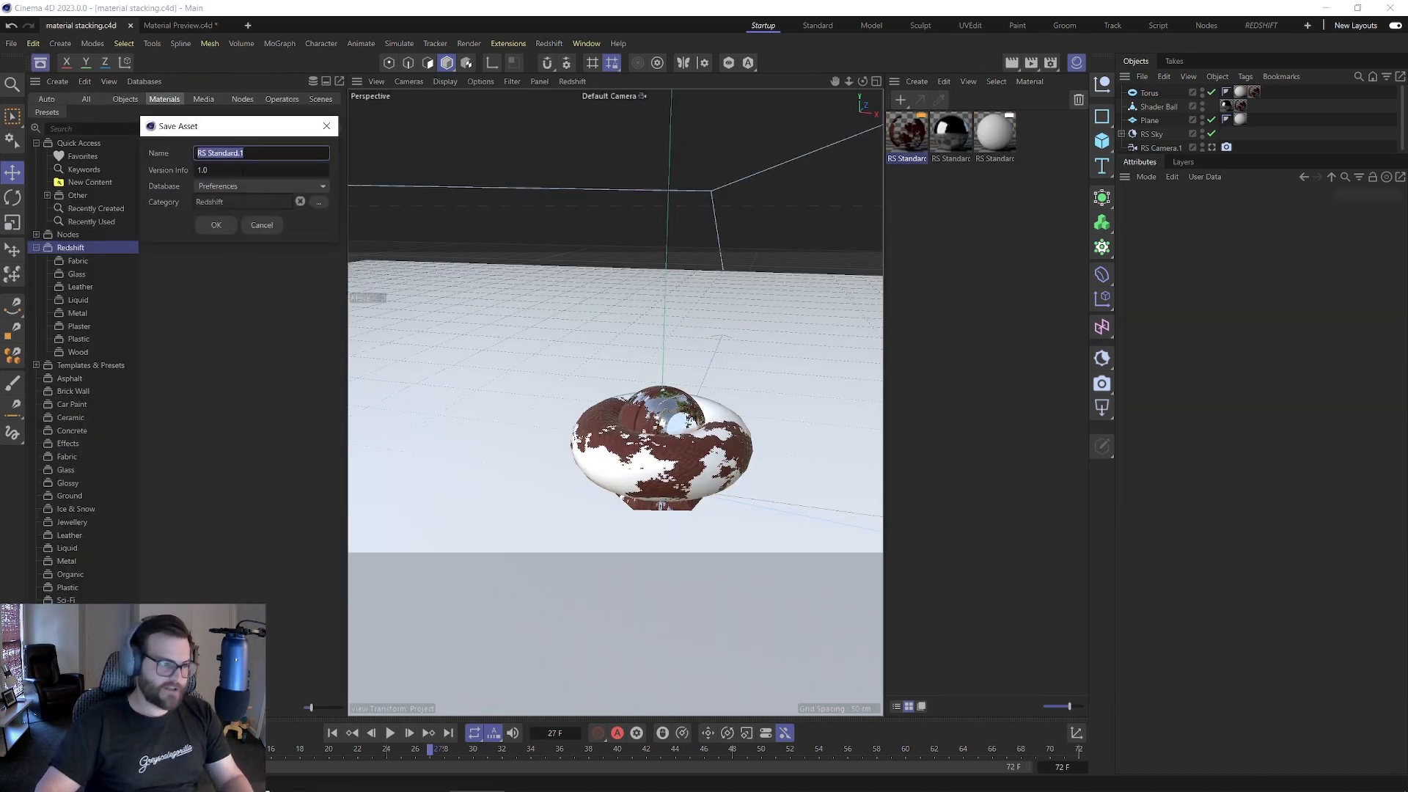
{"action": "type", "text": "C"}
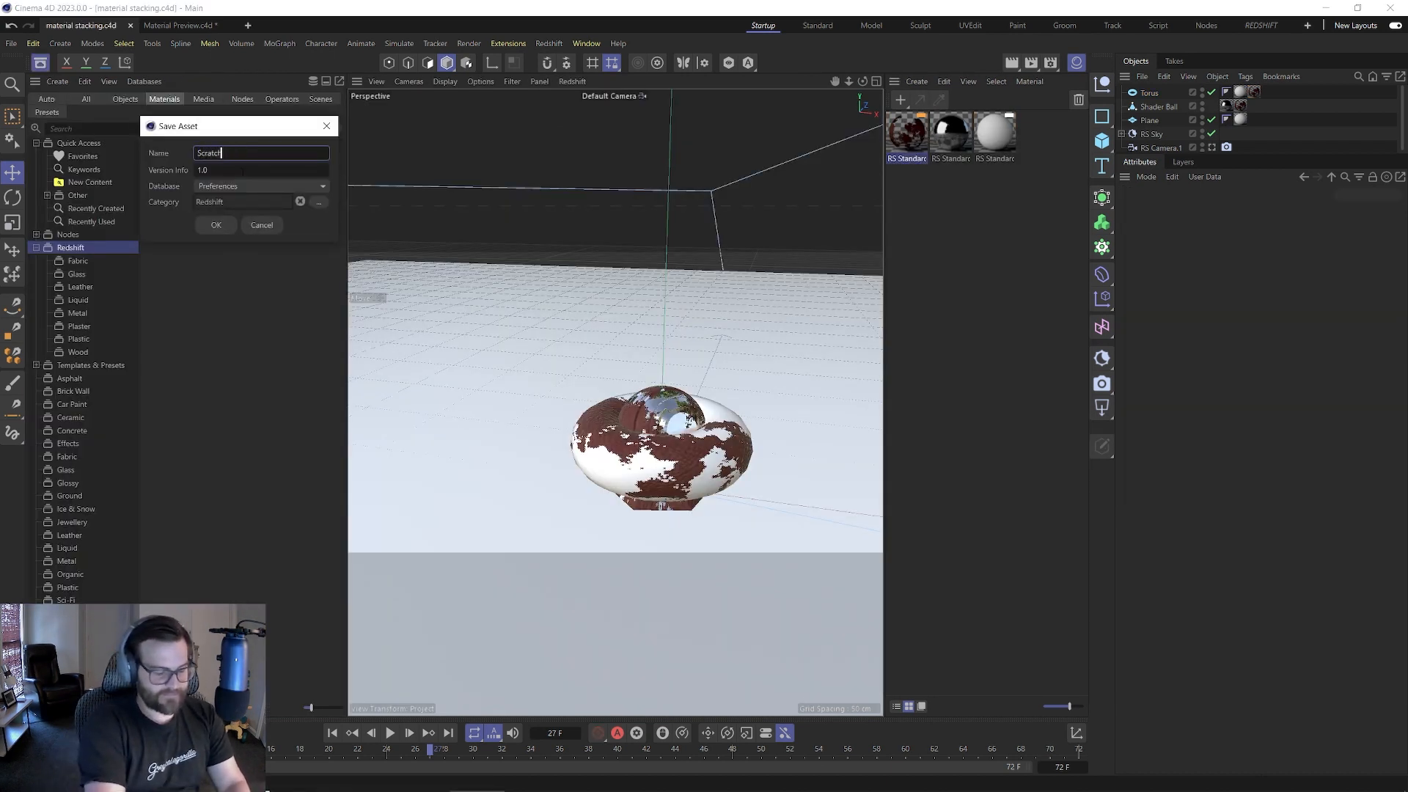
{"action": "type", "text": "cratchy metal"}
{"action": "key", "text": "Return"}
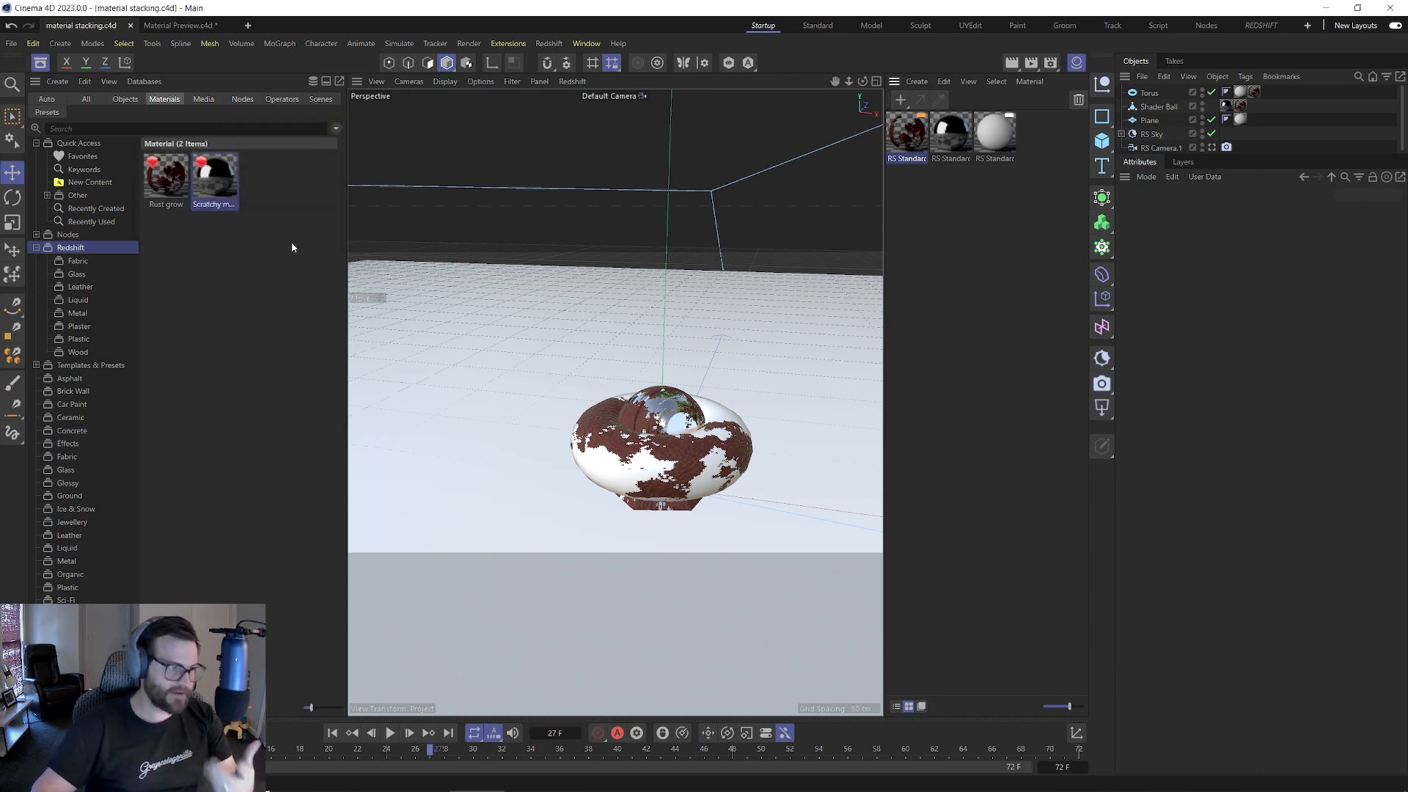
{"action": "left_click", "coordinate": [243, 284]}
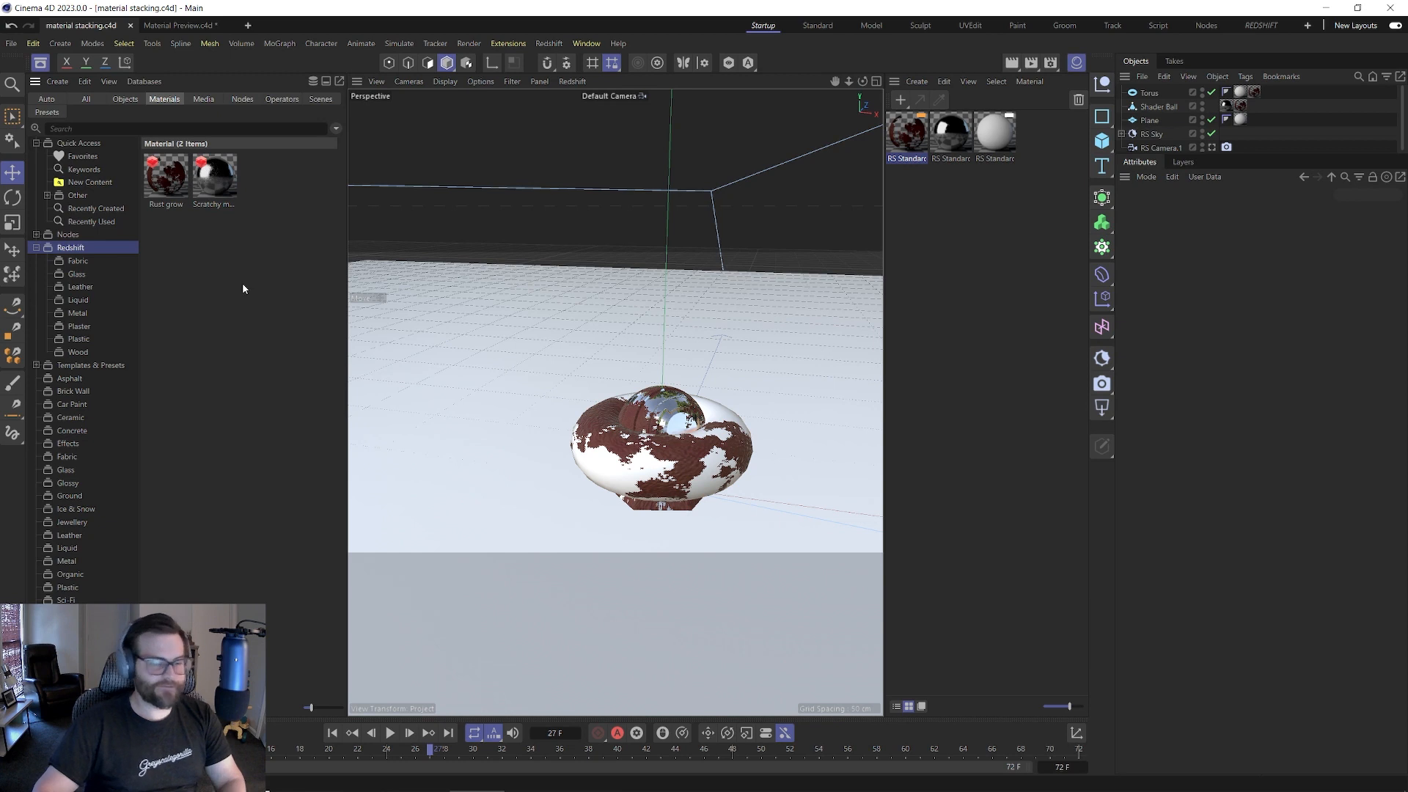